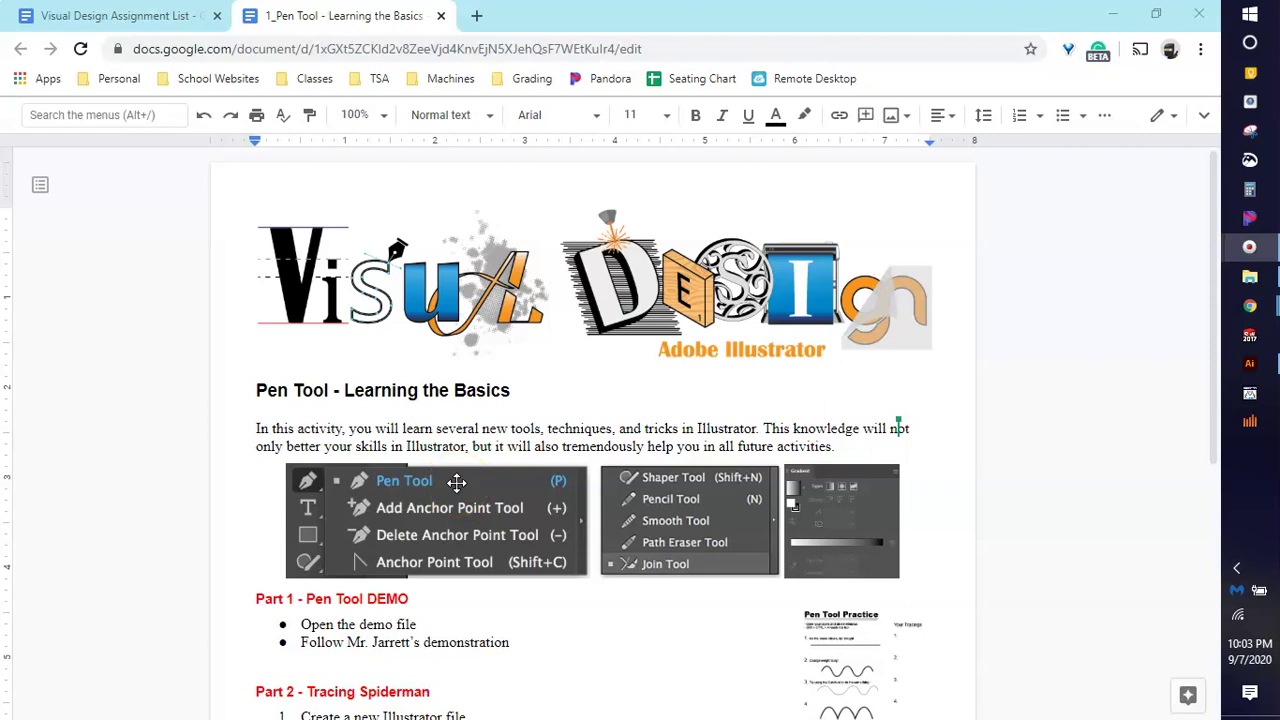
Review the Pen Tool assignment and the folder containing 1_Pen Tool DEMO.ai, and switch to Illustrator.
{"action": "left_click", "coordinate": [484, 479]}
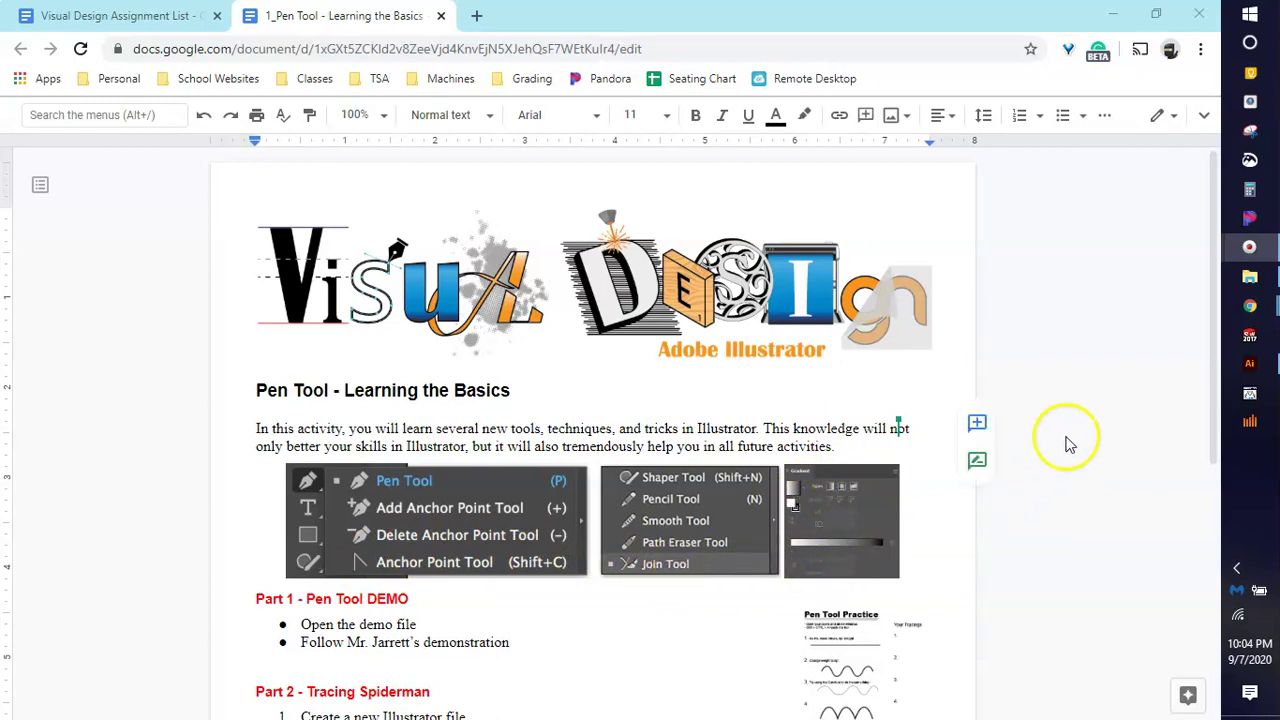
{"action": "scroll", "coordinate": [1049, 377], "scroll_direction": "down", "scroll_amount": 3}
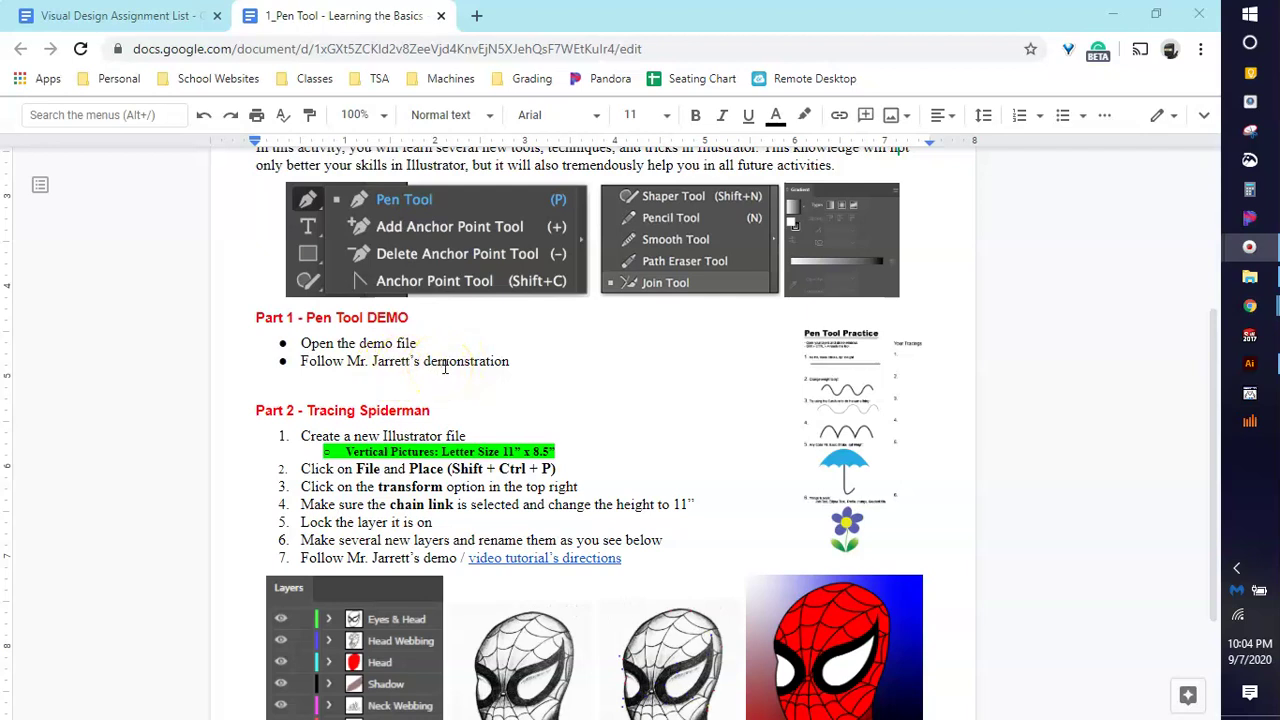
{"action": "left_click", "coordinate": [1250, 277]}
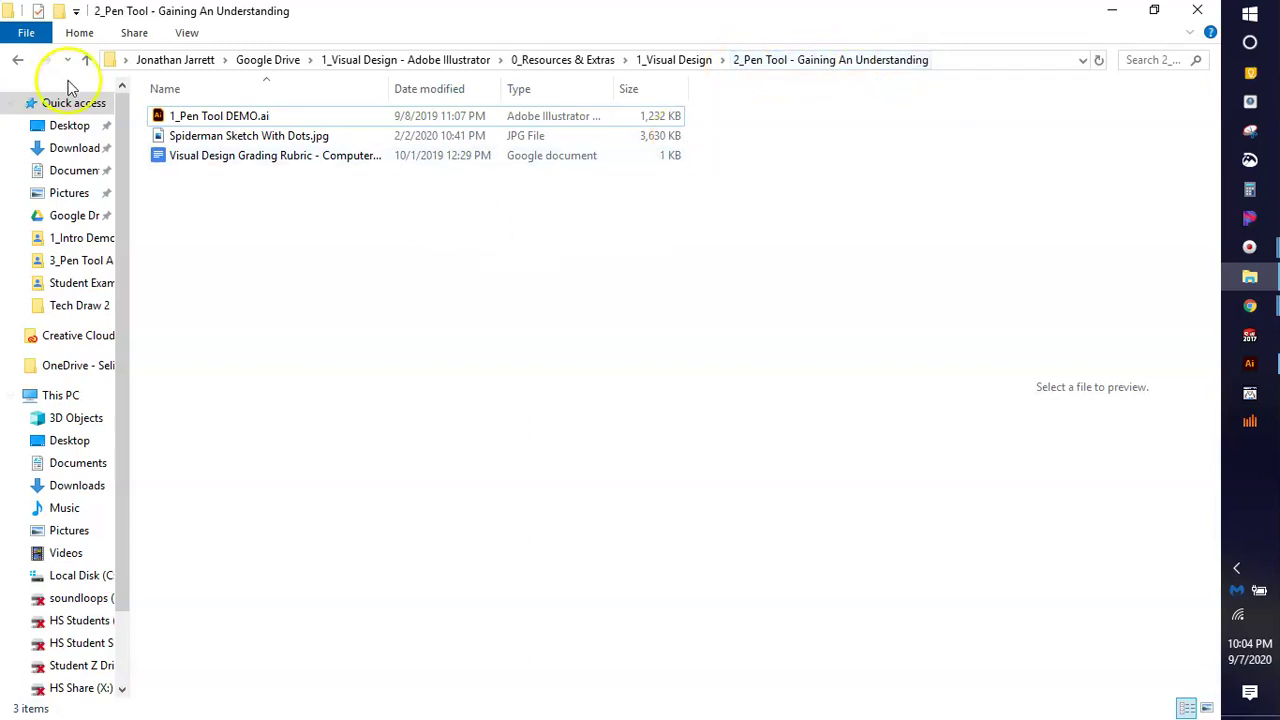
{"action": "left_click", "coordinate": [186, 120]}
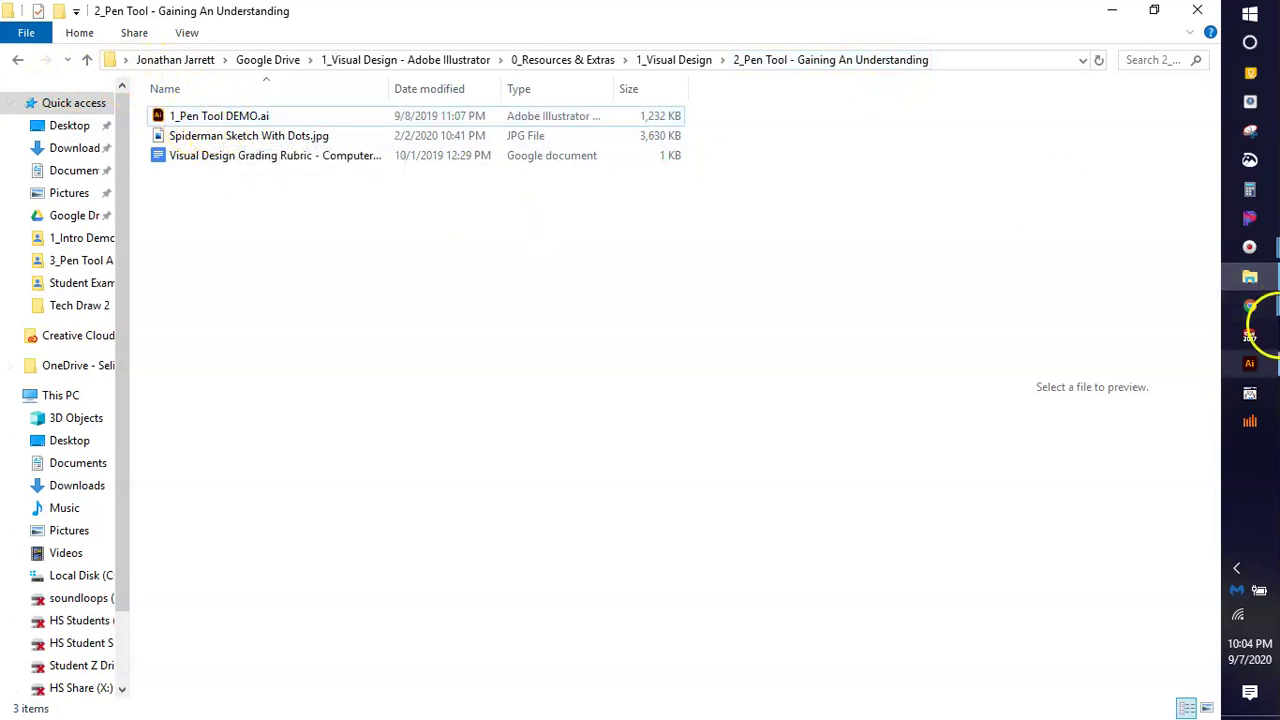
{"action": "left_click", "coordinate": [1272, 368]}
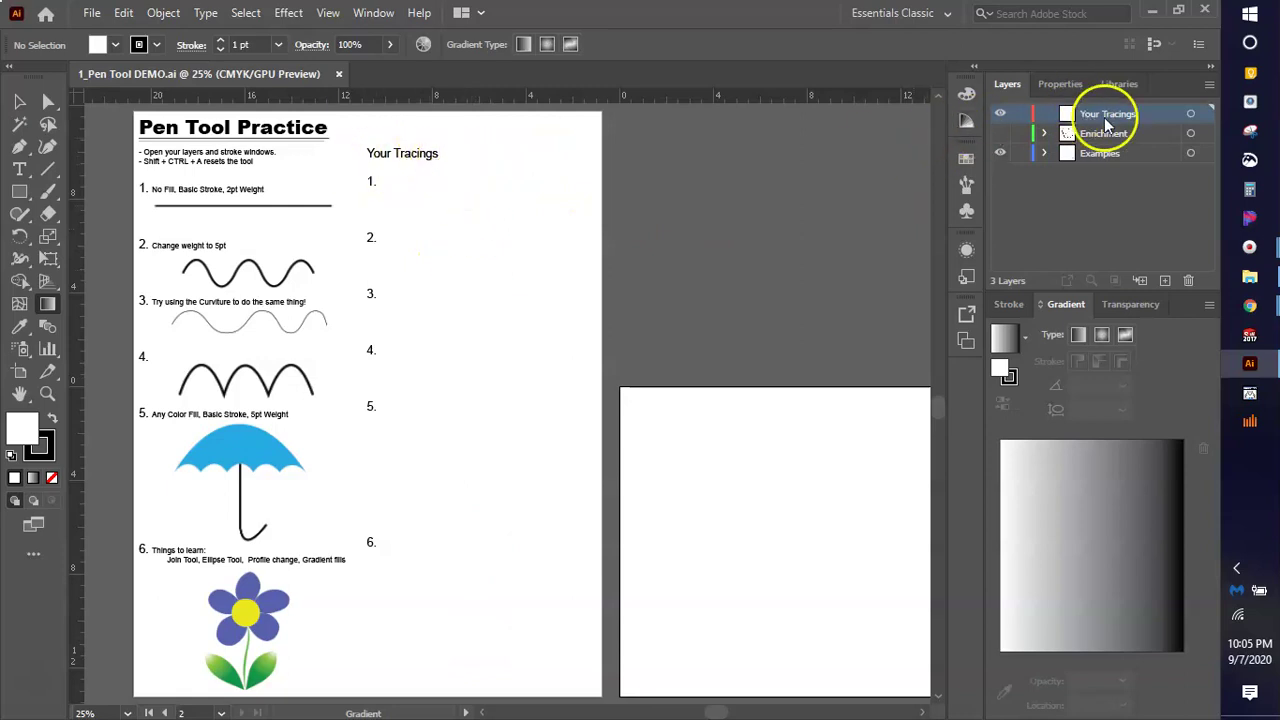
Toggle the visibility of the Enrichment and Examples layers to examine their contents, leaving Enrichment hidden and Examples shown.
{"action": "left_click", "coordinate": [1001, 134]}
{"action": "left_click_drag", "start_coordinate": [716, 712], "coordinate": [733, 713]}
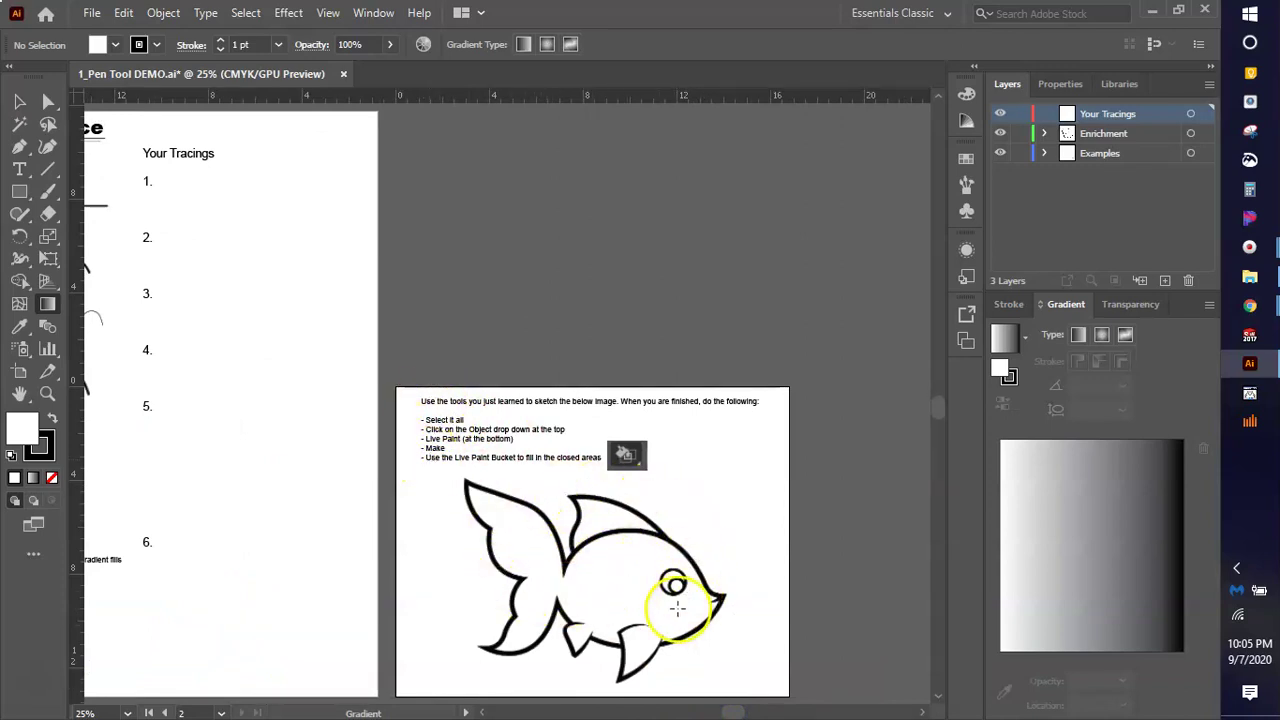
{"action": "left_click_drag", "start_coordinate": [733, 712], "coordinate": [711, 713]}
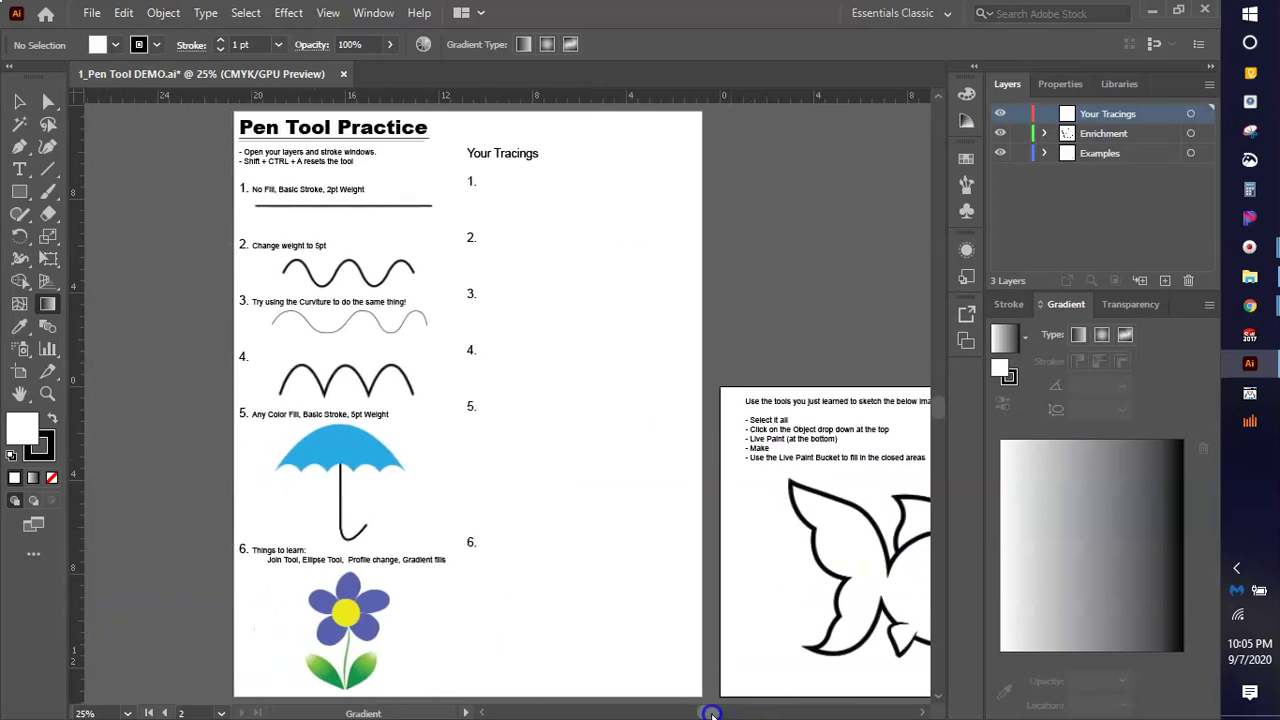
{"action": "left_click", "coordinate": [1000, 137]}
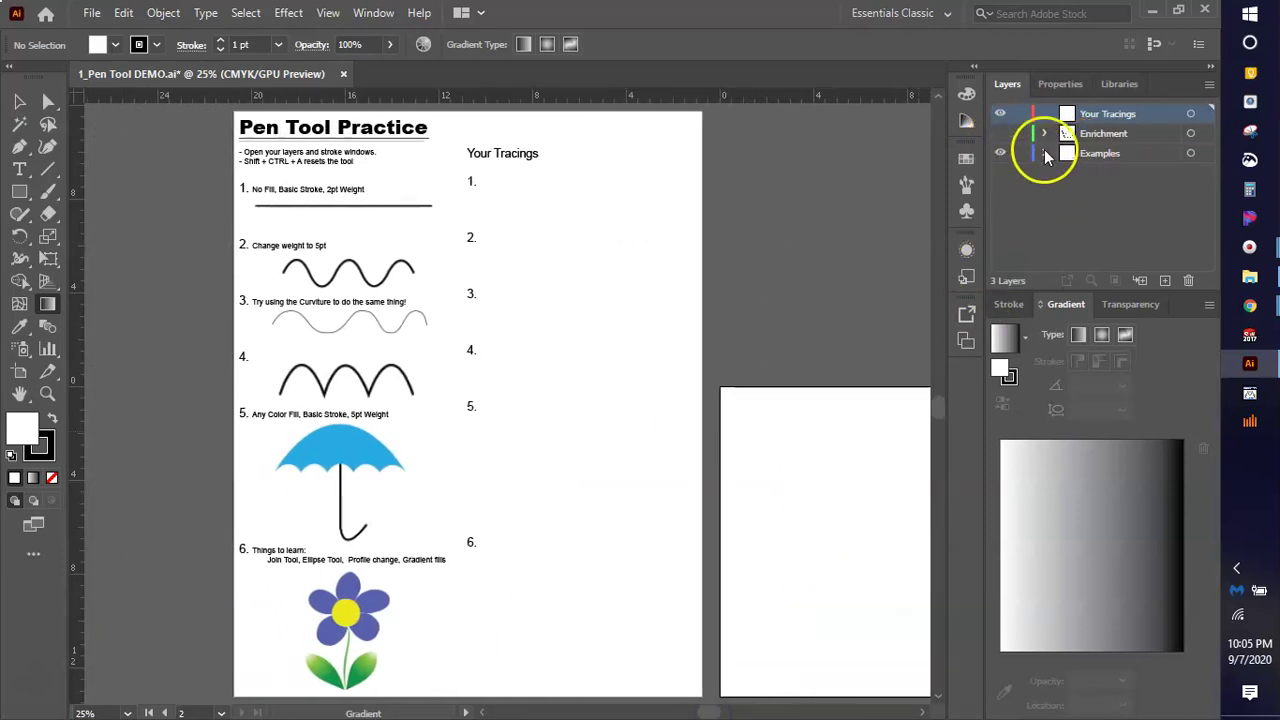
{"action": "left_click", "coordinate": [1000, 153]}
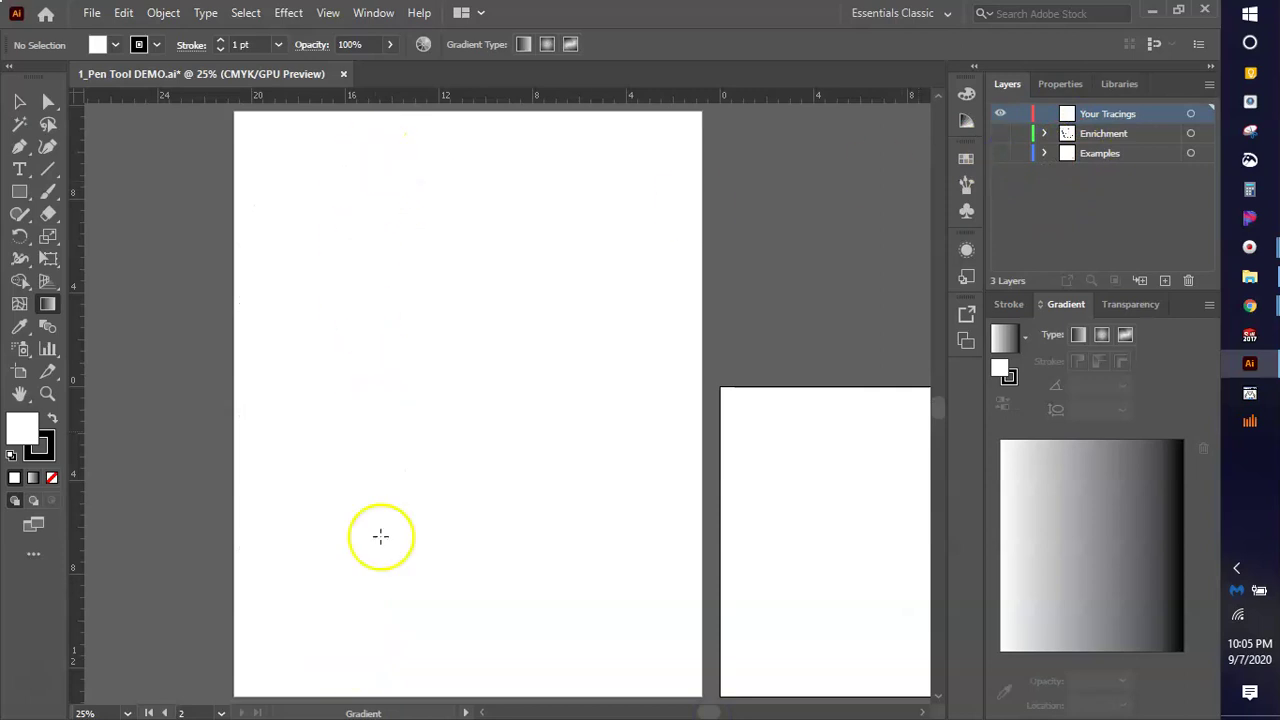
{"action": "left_click", "coordinate": [999, 153]}
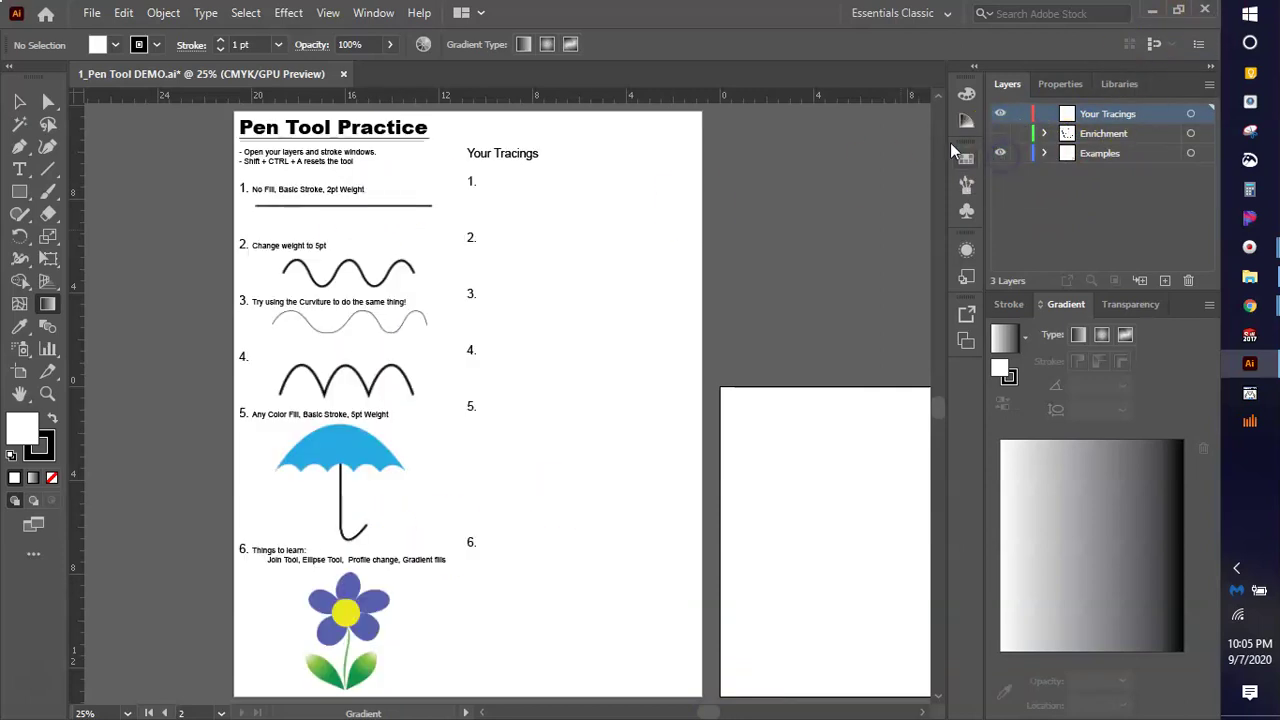
Lock the Examples layer and make Your Tracings the active layer.
{"action": "left_click", "coordinate": [1020, 153]}
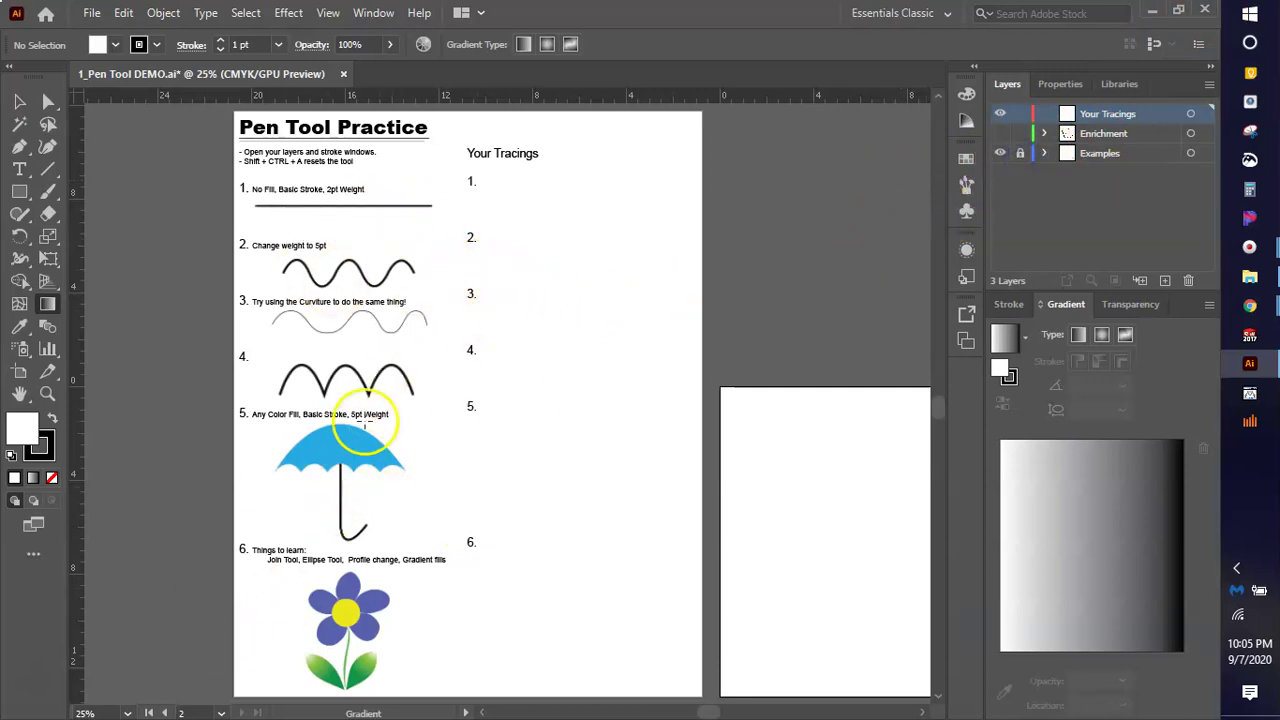
{"action": "left_click", "coordinate": [1090, 118]}
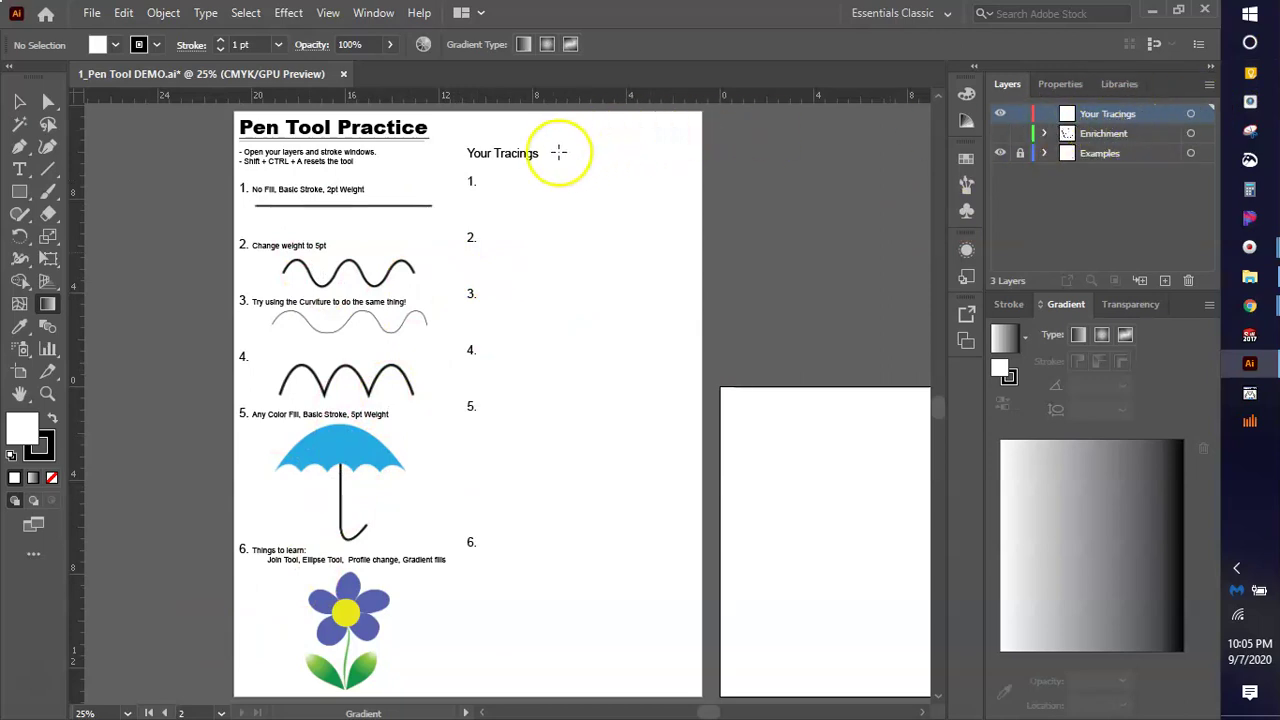
Read the Pen Tool Practice instructions at closer range and display the stroke settings.
{"action": "scroll", "coordinate": [357, 135], "scroll_direction": "up", "scroll_amount": 1}
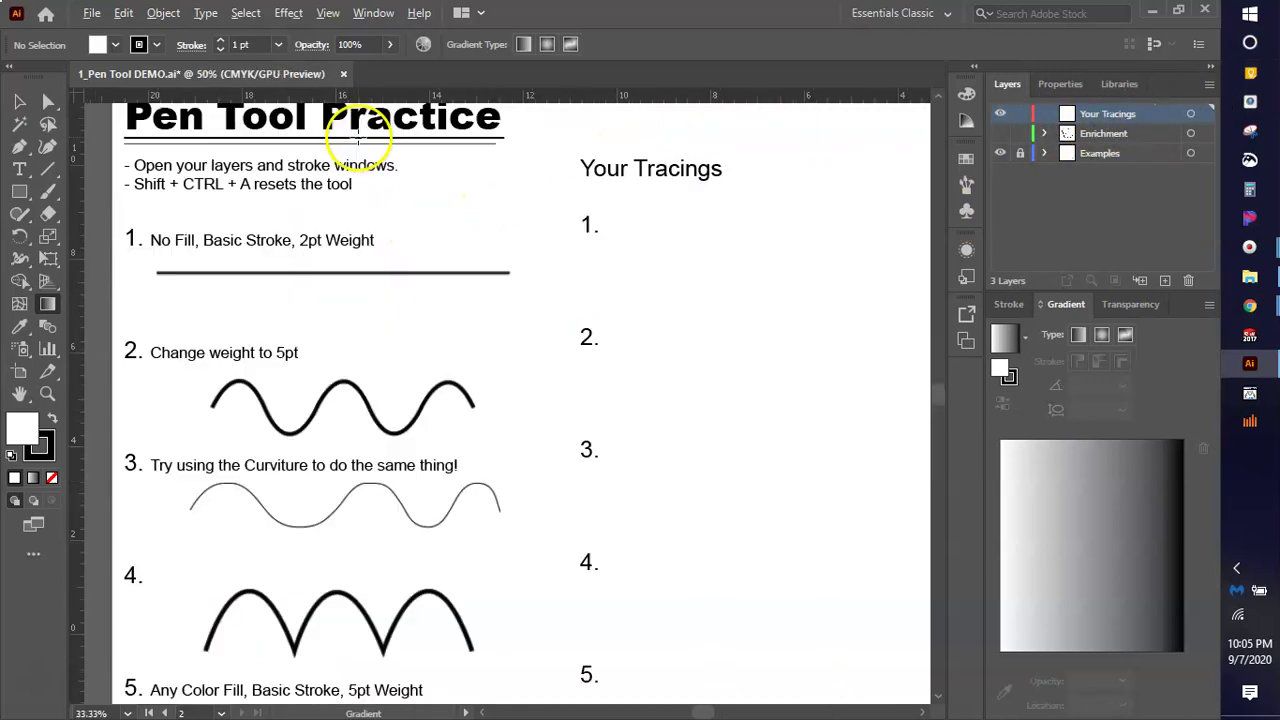
{"action": "scroll", "coordinate": [135, 160], "scroll_direction": "up", "scroll_amount": 2}
{"action": "scroll", "coordinate": [240, 202], "scroll_direction": "up", "scroll_amount": 1}
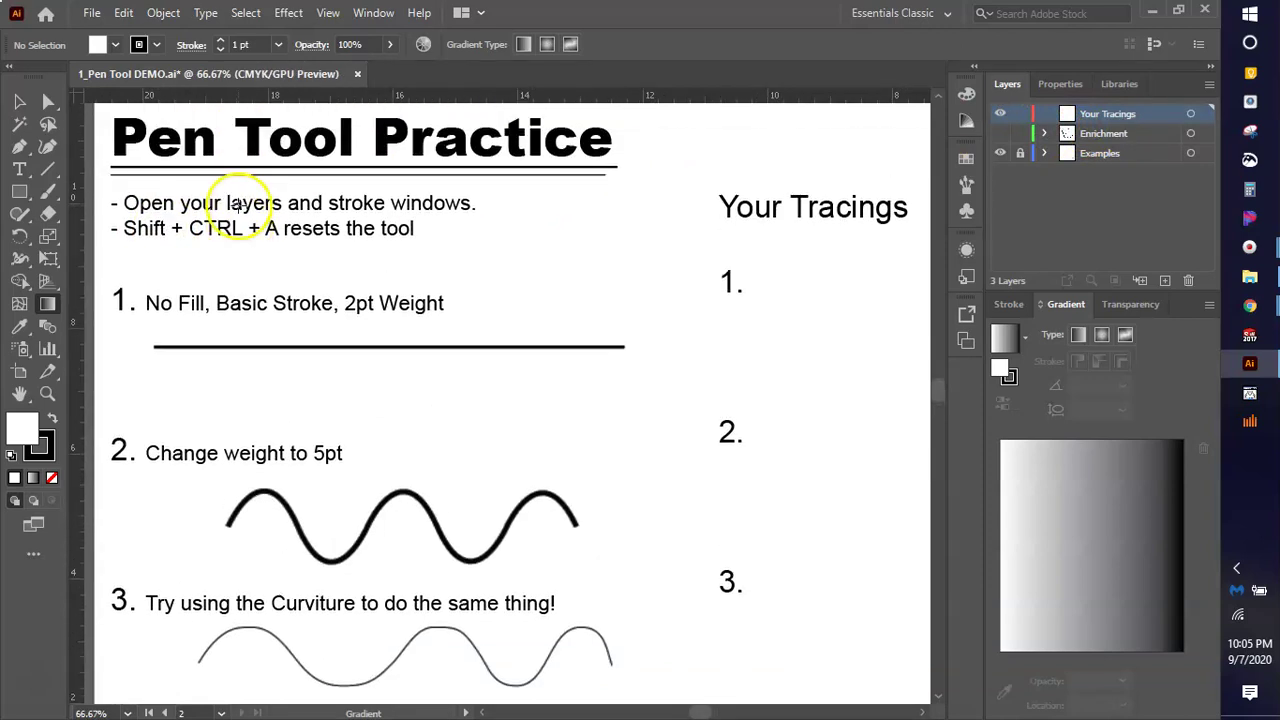
{"action": "scroll", "coordinate": [250, 210], "scroll_direction": "up", "scroll_amount": 1}
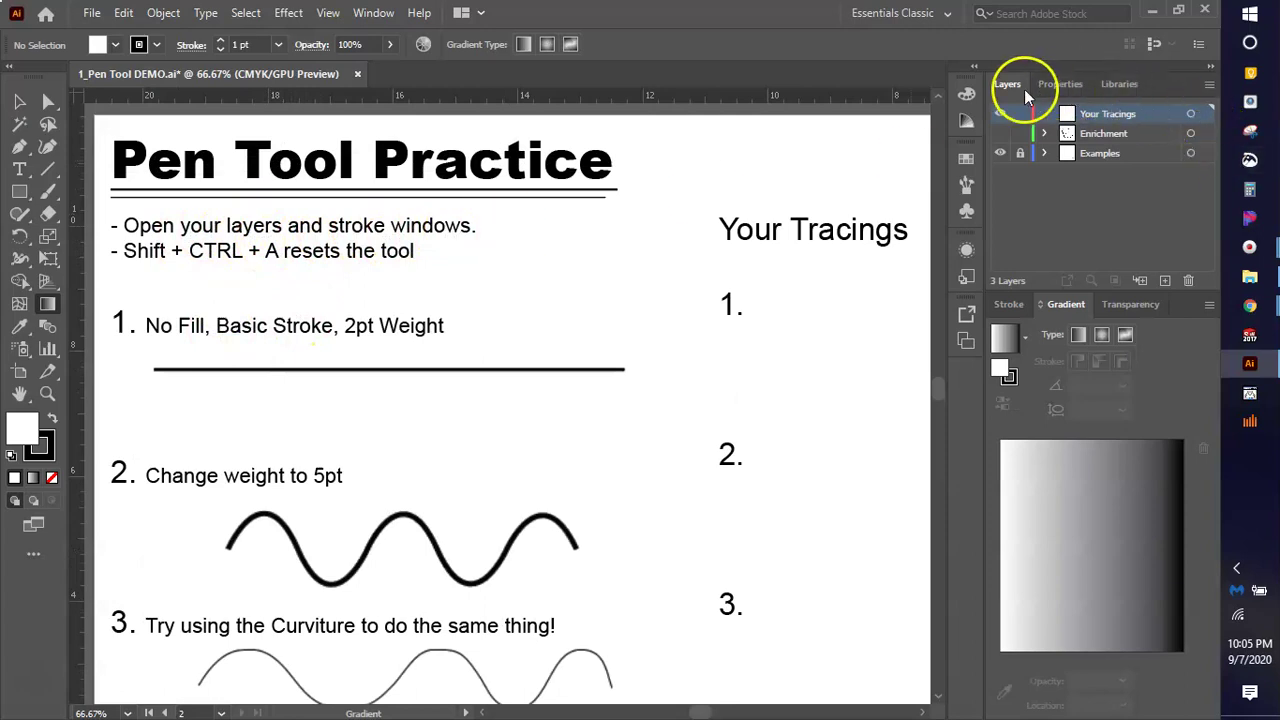
{"action": "left_click", "coordinate": [1008, 304]}
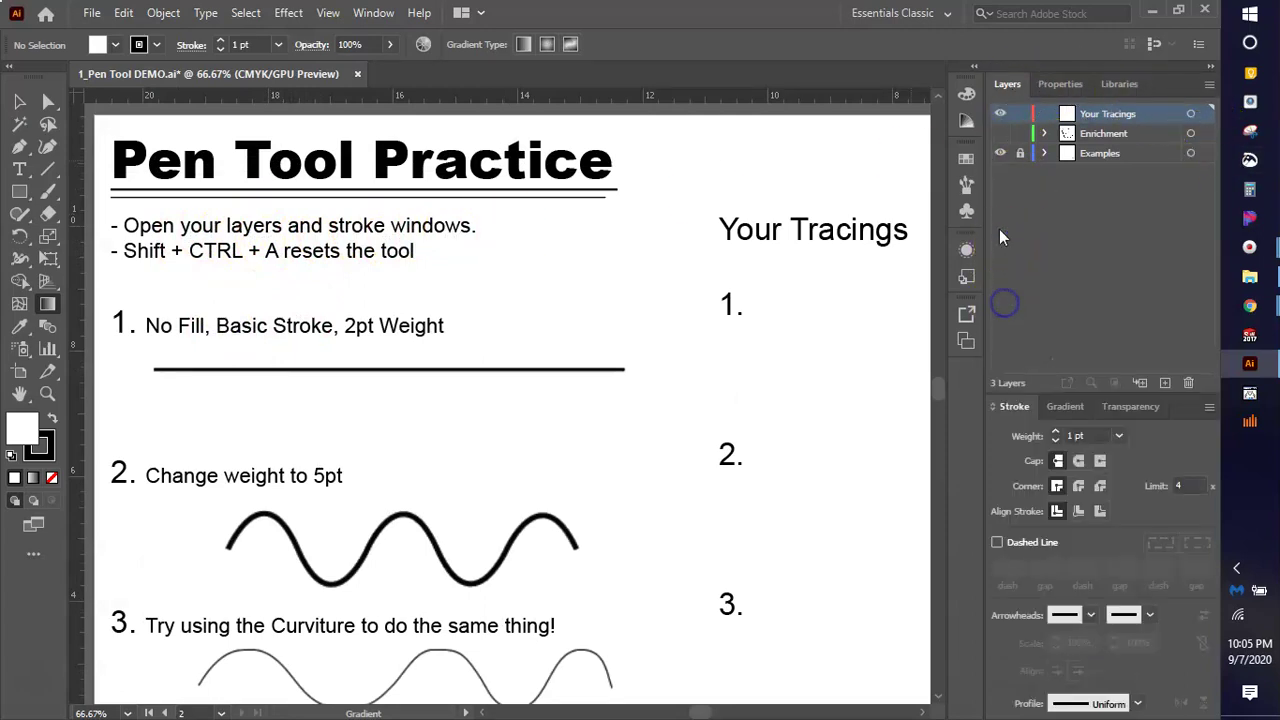
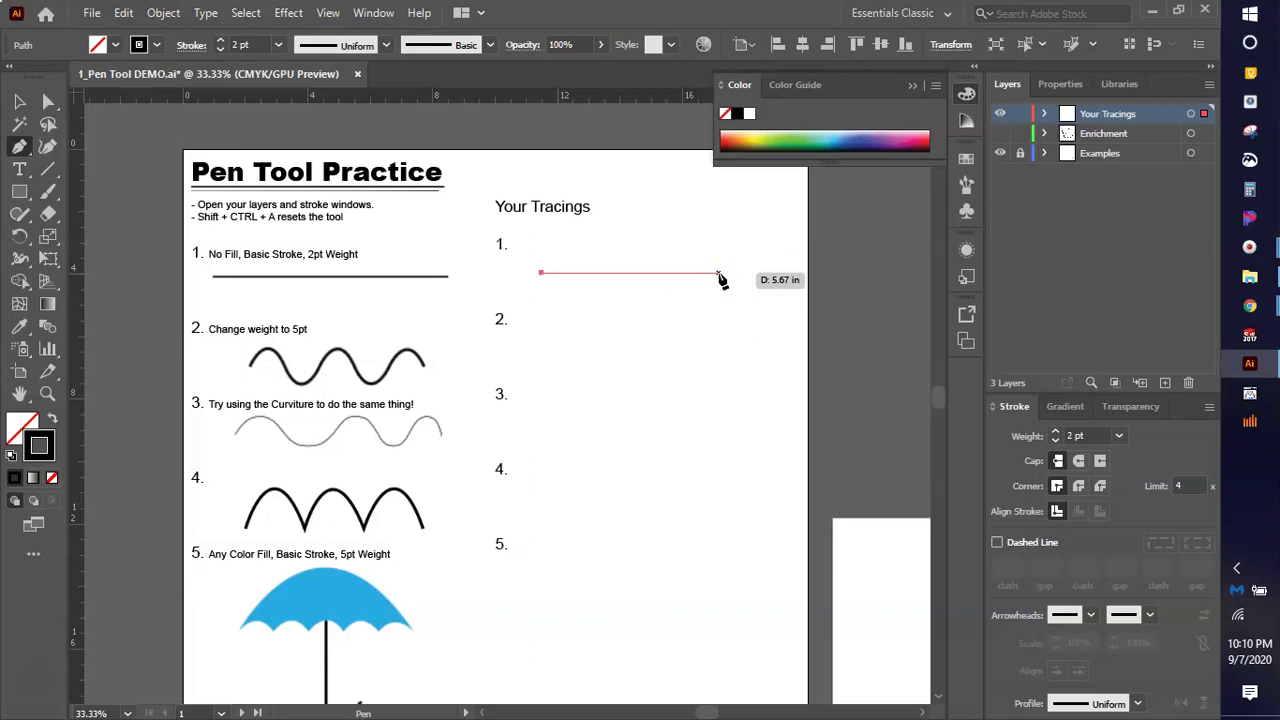
Finish the horizontal 2 pt Pen tool line for exercise 1 at about 5.67 in long and end the path.
{"action": "left_click", "coordinate": [718, 273]}
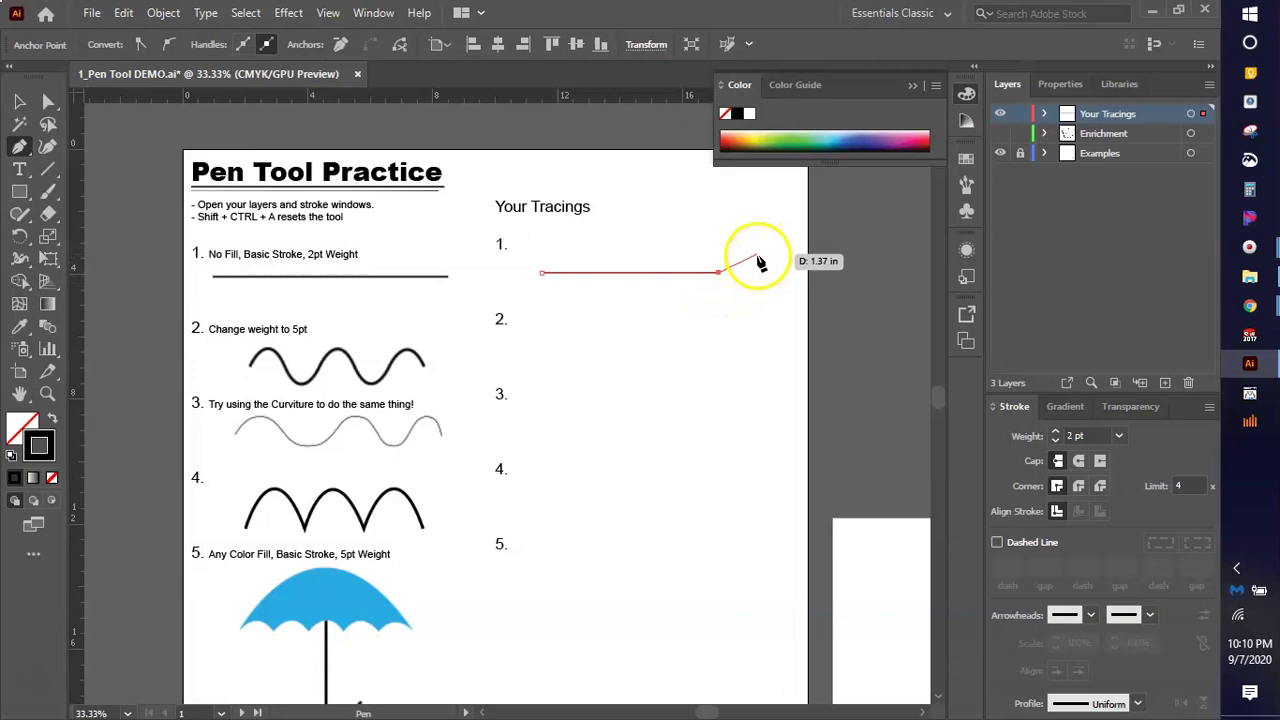
{"action": "key", "text": "ctrl"}
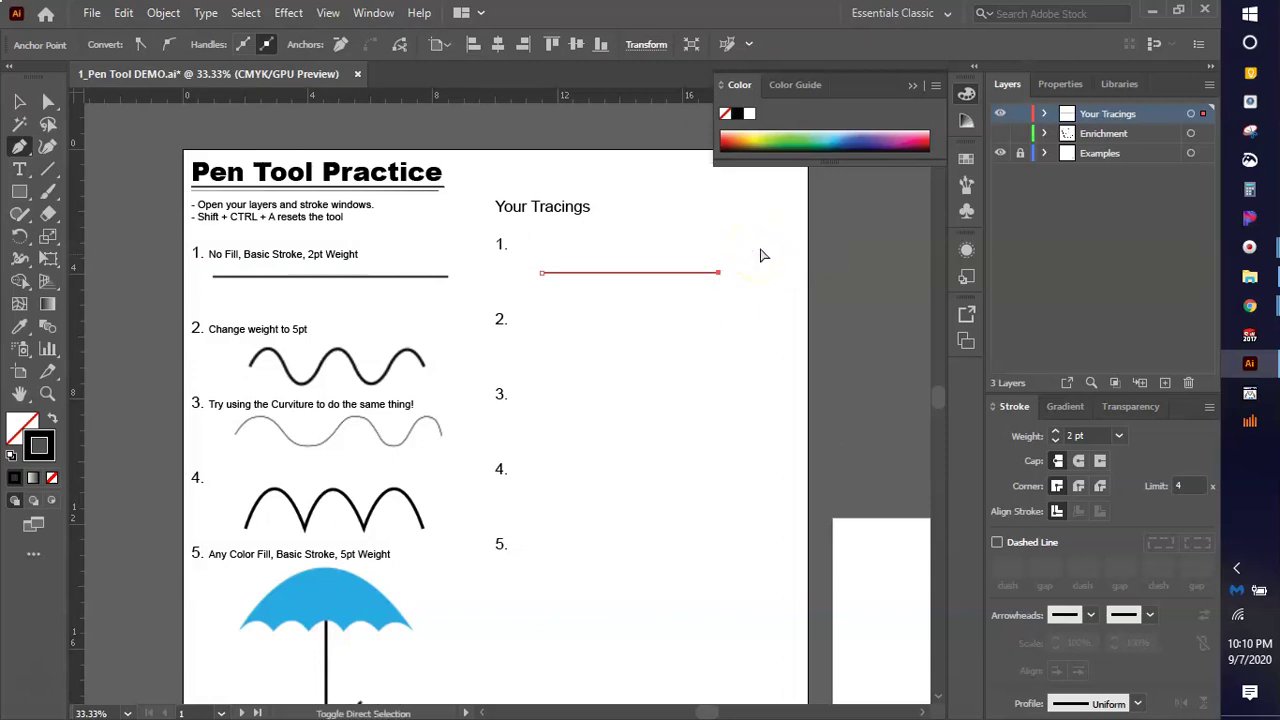
{"action": "left_click", "coordinate": [755, 255], "text": "ctrl"}
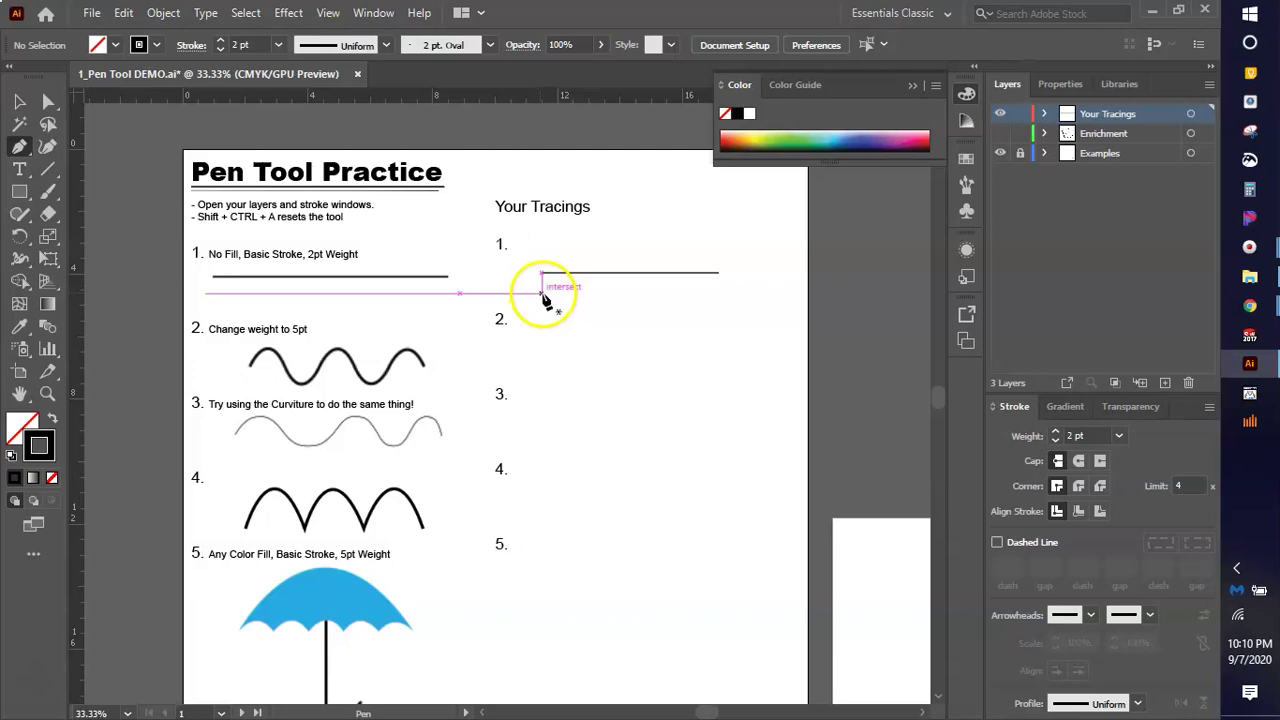
Draw a second horizontal line just below the first, aligned to its ends, and deselect the path.
{"action": "left_click_drag", "start_coordinate": [541, 289], "coordinate": [614, 331]}
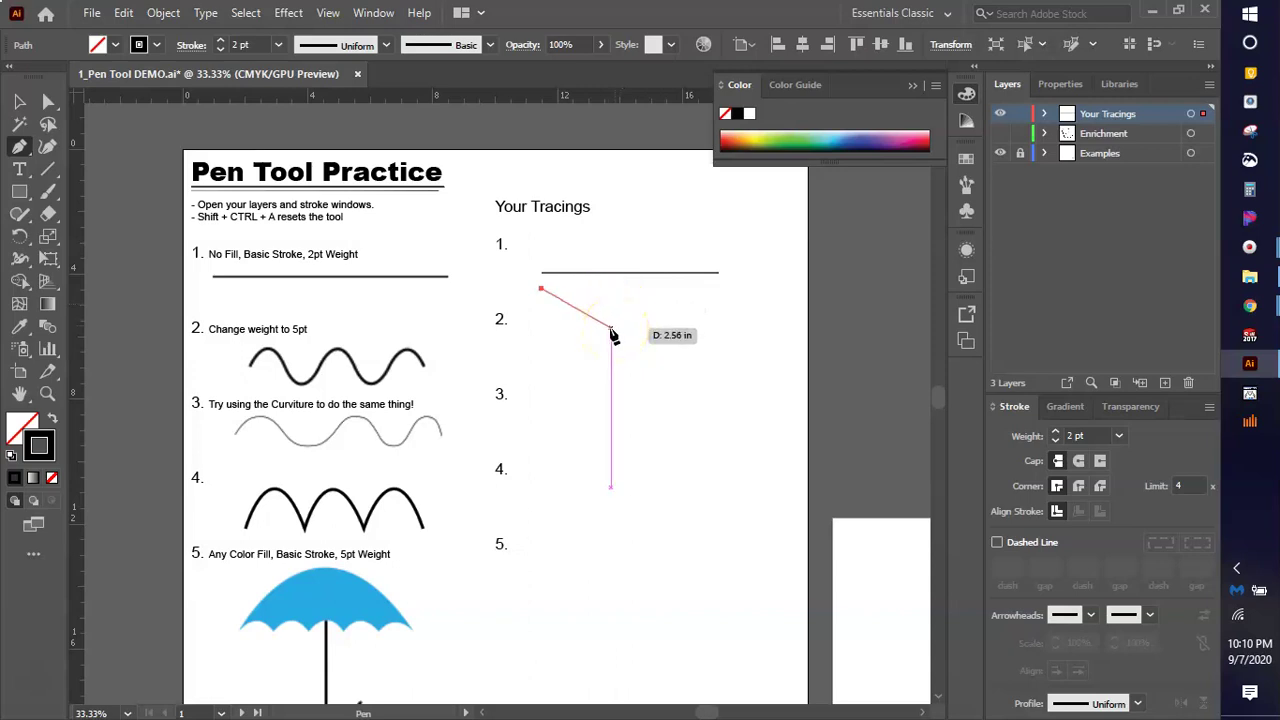
{"action": "left_click_drag", "start_coordinate": [614, 335], "coordinate": [723, 292]}
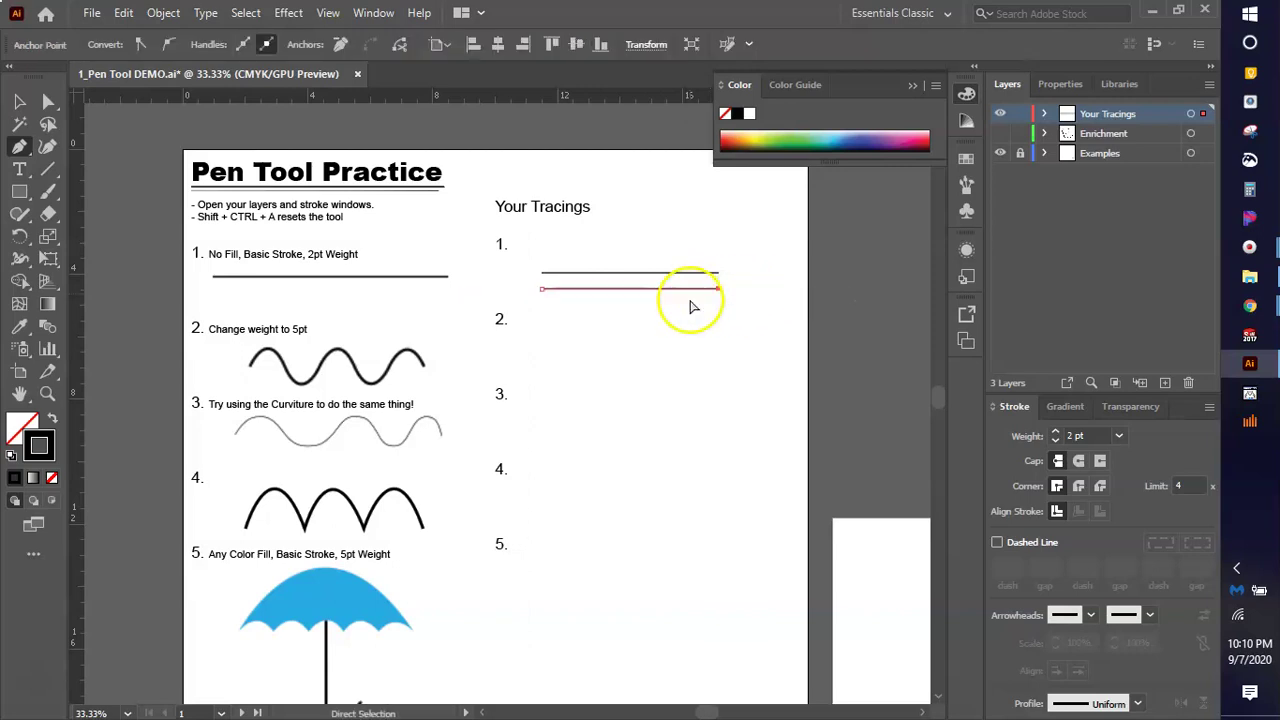
{"action": "key", "text": "ctrl+shift+a"}
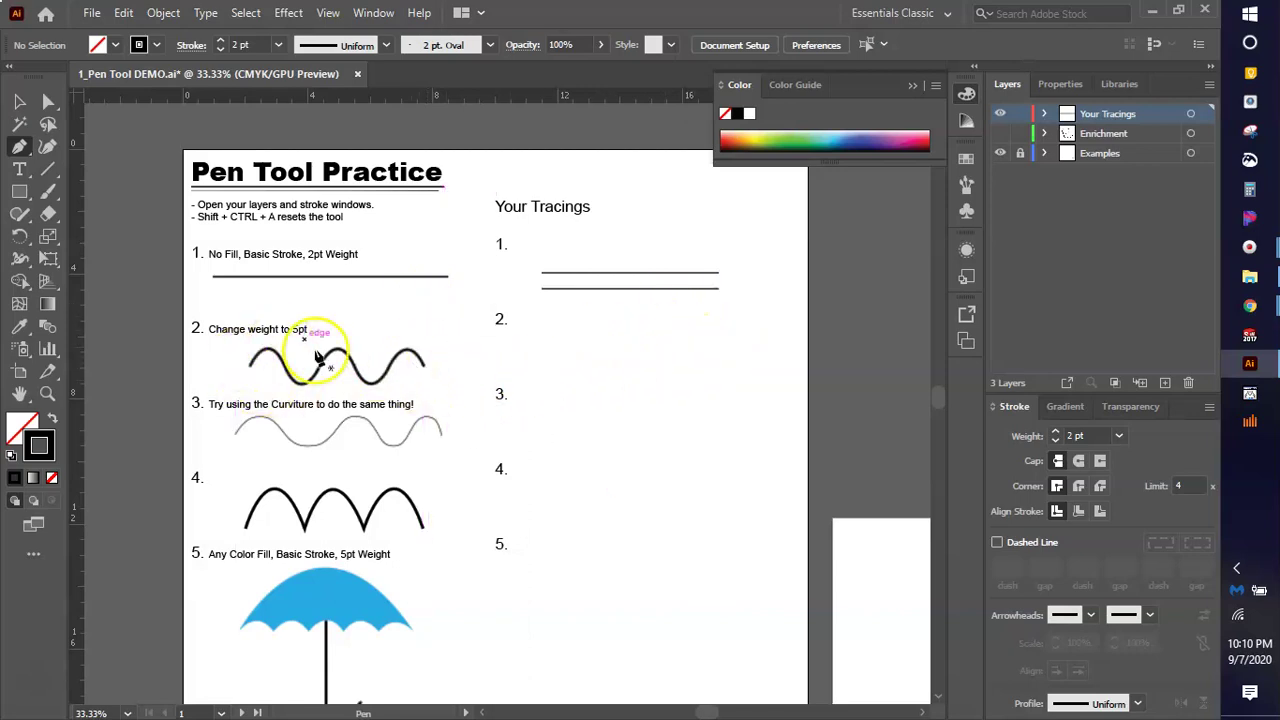
Set the stroke weight to 5 pt and draw the first arch of the exercise 2 wave with the Pen tool.
{"action": "left_click", "coordinate": [221, 46]}
{"action": "left_click", "coordinate": [221, 46]}
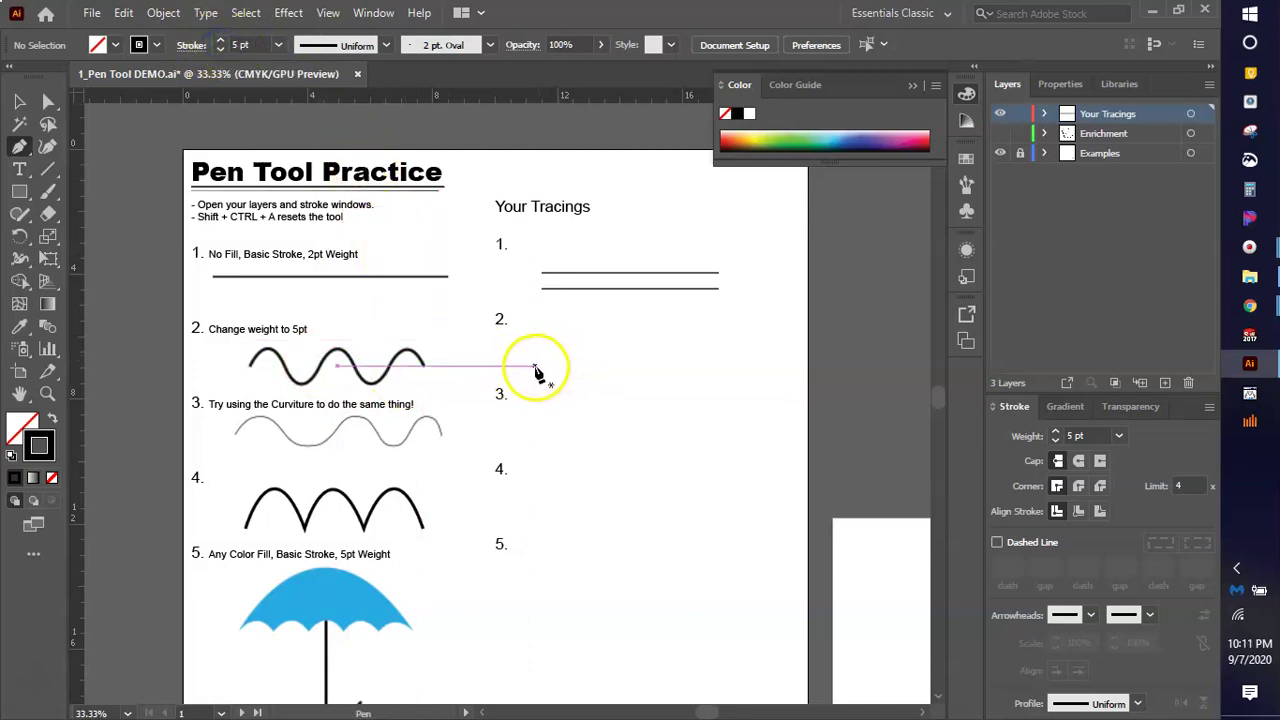
{"action": "left_click_drag", "start_coordinate": [531, 366], "coordinate": [595, 374]}
{"action": "key", "text": "ctrl+shift+a"}
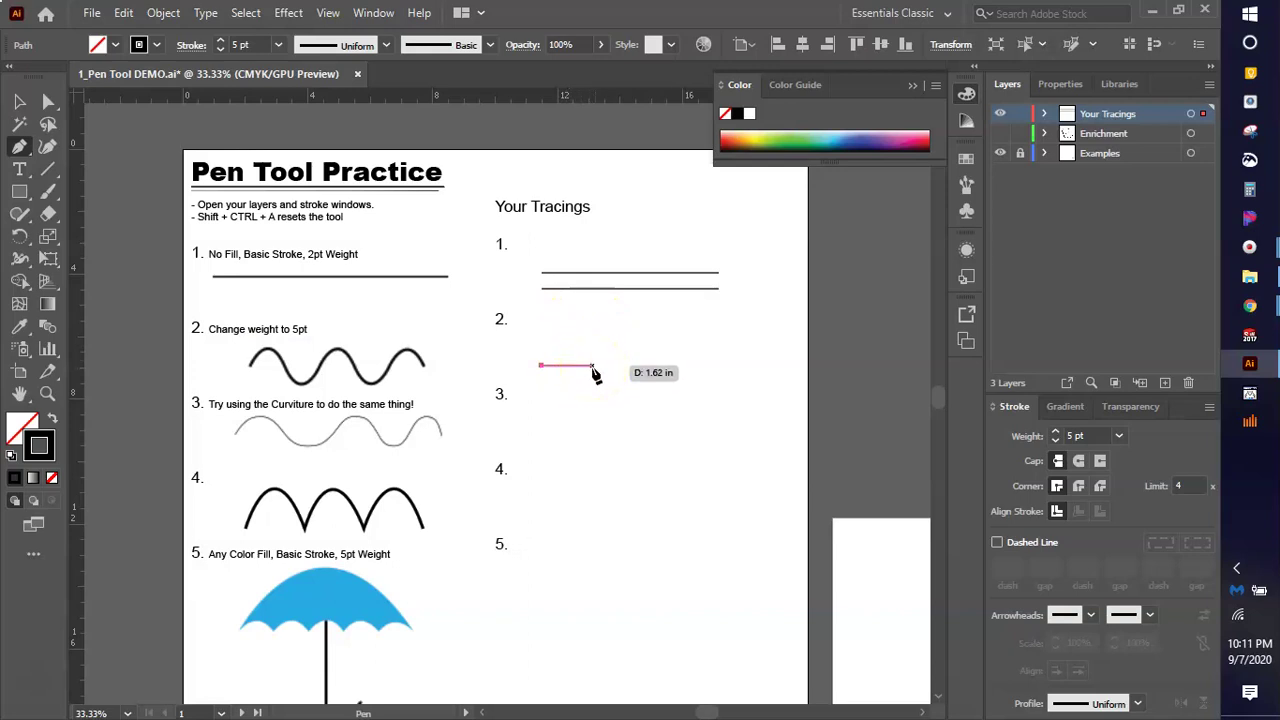
{"action": "left_click", "coordinate": [586, 372]}
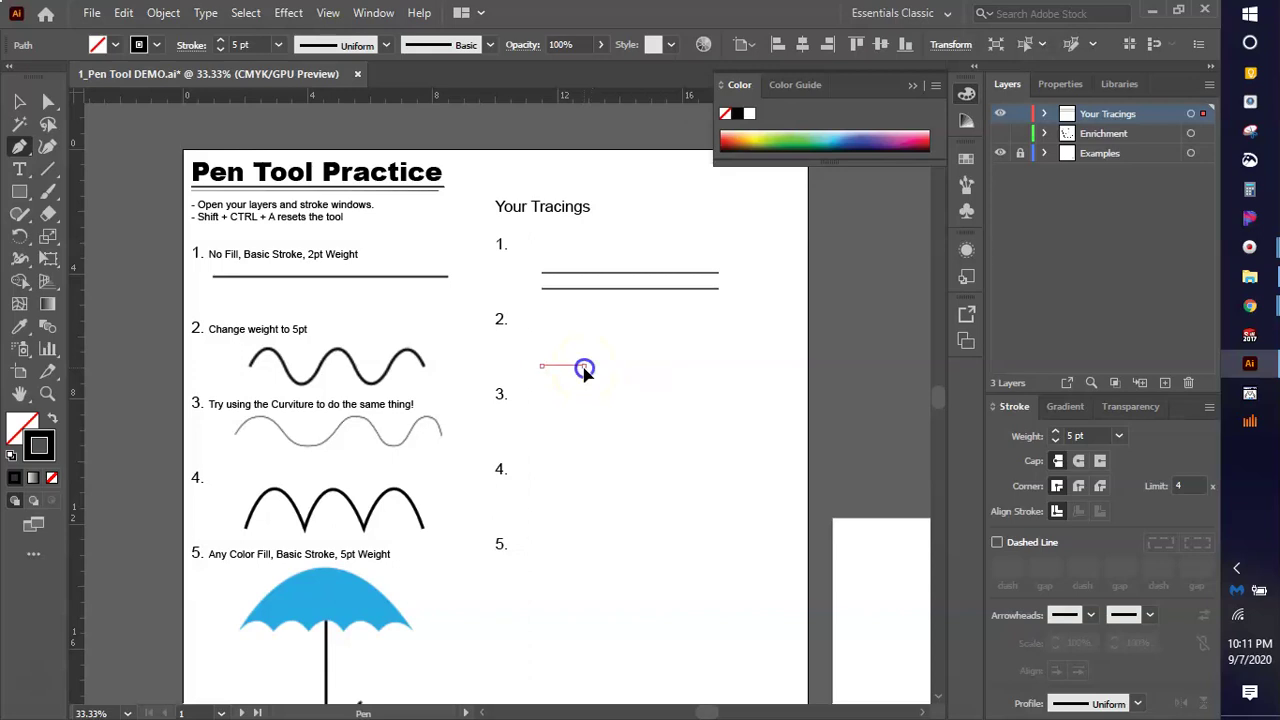
{"action": "left_click_drag", "start_coordinate": [585, 372], "coordinate": [603, 411]}
{"action": "mouse_move", "coordinate": [603, 410]}
{"action": "left_mouse_down"}
{"action": "mouse_move", "coordinate": [620, 386]}
{"action": "mouse_move", "coordinate": [607, 408]}
{"action": "left_mouse_up"}
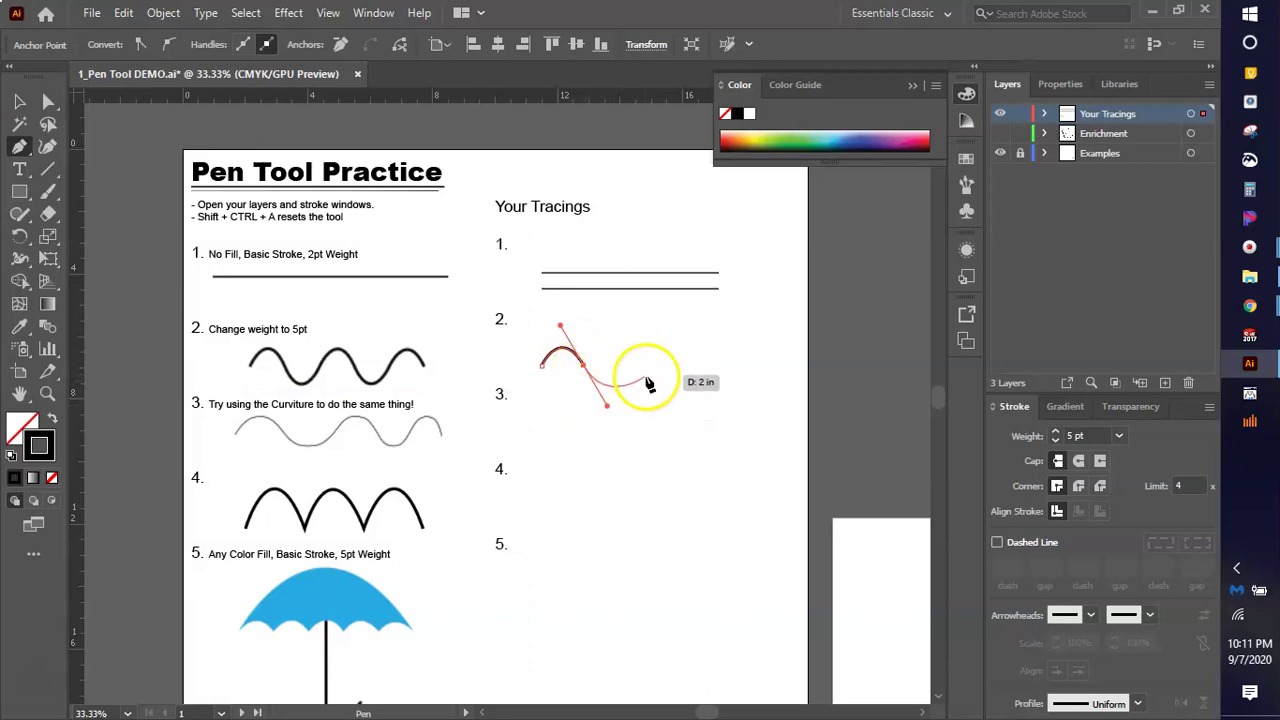
{"action": "left_click_drag", "start_coordinate": [595, 378], "coordinate": [610, 408]}
Switch to Chrome to view the tightrope walker image as a handle analogy, and return to Illustrator.
{"action": "mouse_move", "coordinate": [1250, 305]}
{"action": "left_click", "coordinate": [1134, 371]}
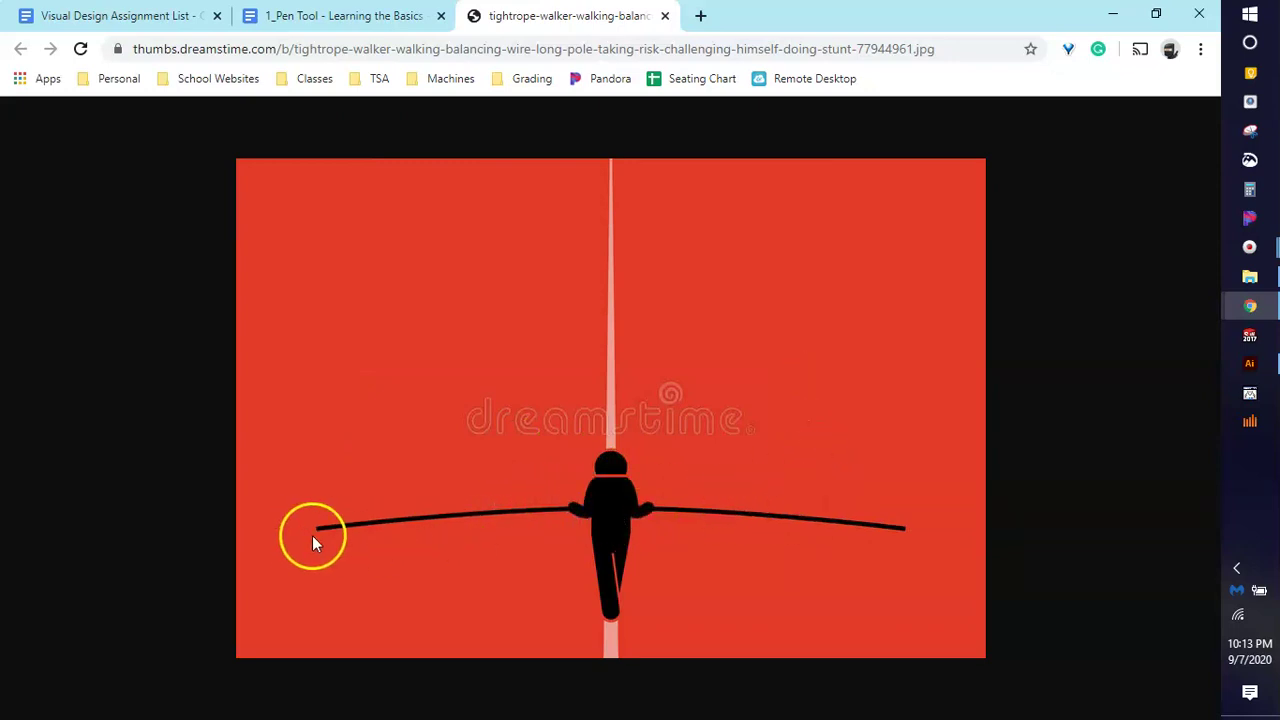
{"action": "left_click", "coordinate": [1249, 364]}
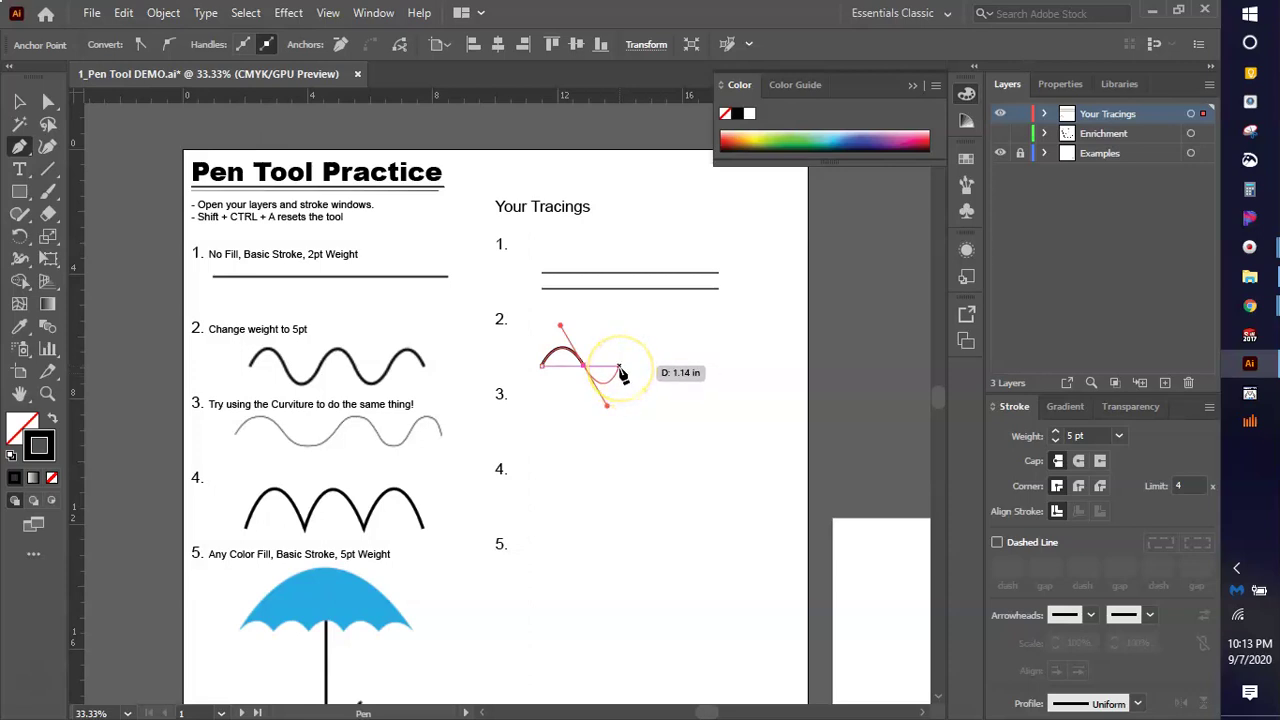
Add the trough of the exercise 2 wave, about 1.48 in across, ending level with the previous anchor.
{"action": "mouse_move", "coordinate": [585, 375]}
{"action": "left_mouse_down"}
{"action": "mouse_move", "coordinate": [582, 345]}
{"action": "mouse_move", "coordinate": [588, 376]}
{"action": "left_mouse_up"}
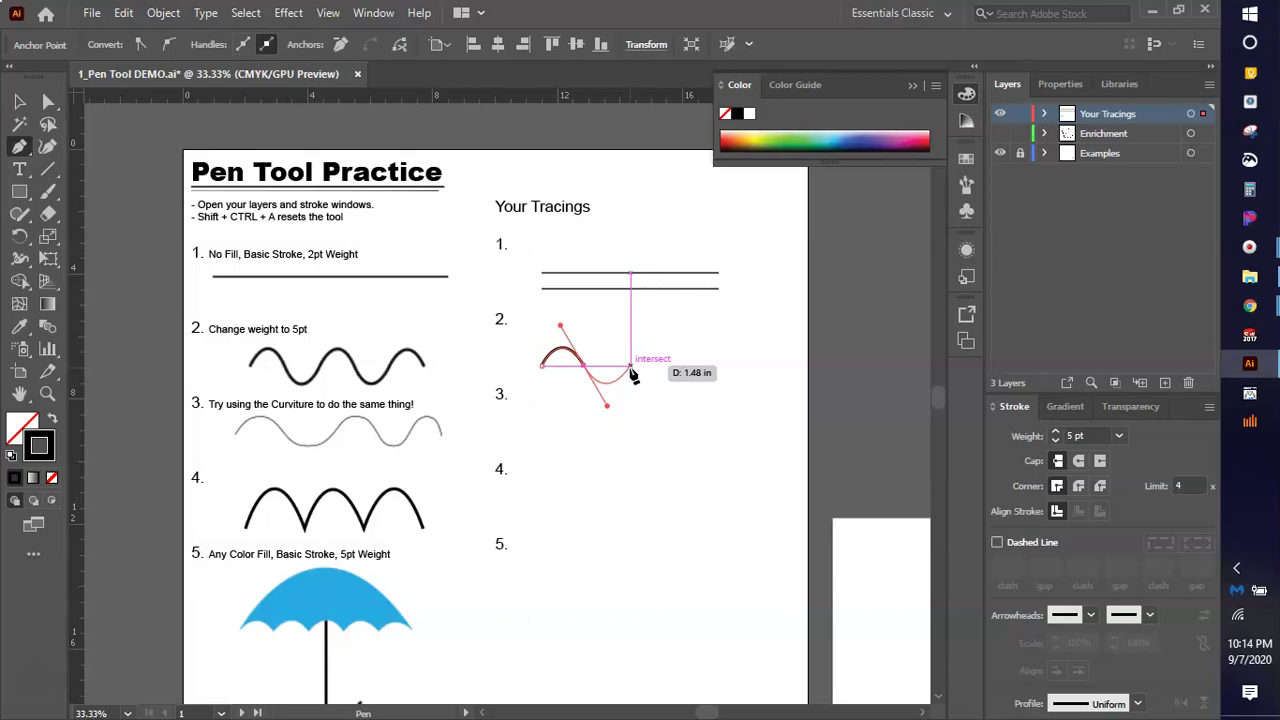
{"action": "left_click", "coordinate": [630, 370]}
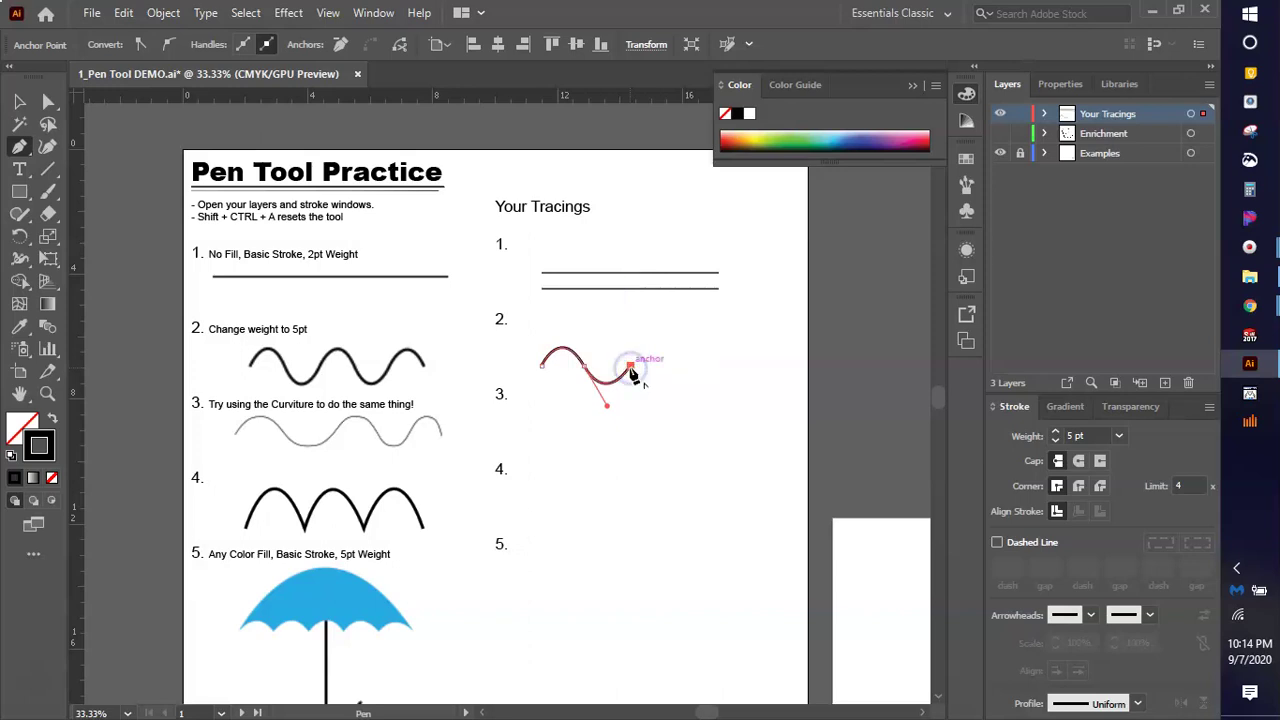
{"action": "left_click_drag", "start_coordinate": [630, 369], "coordinate": [641, 369]}
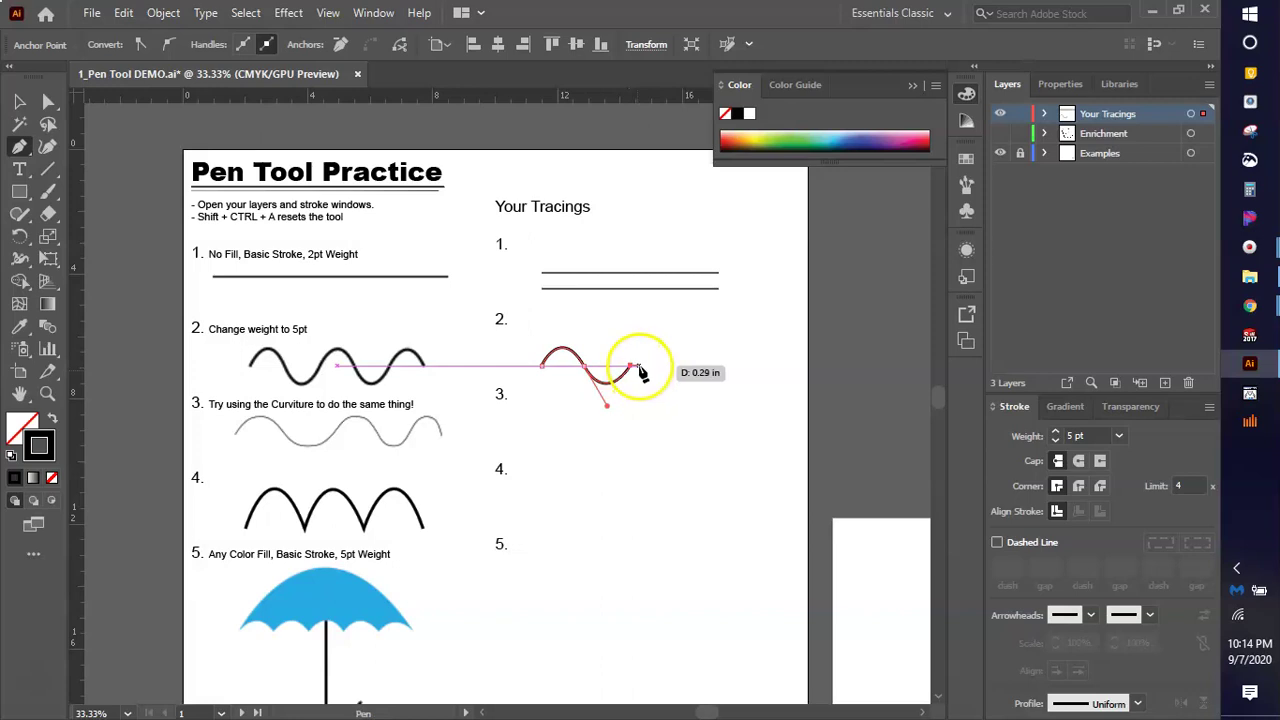
Add a third curve segment to the exercise 2 wave, angling its end handles steeply to bend it into an arch.
{"action": "left_click_drag", "start_coordinate": [631, 370], "coordinate": [655, 370]}
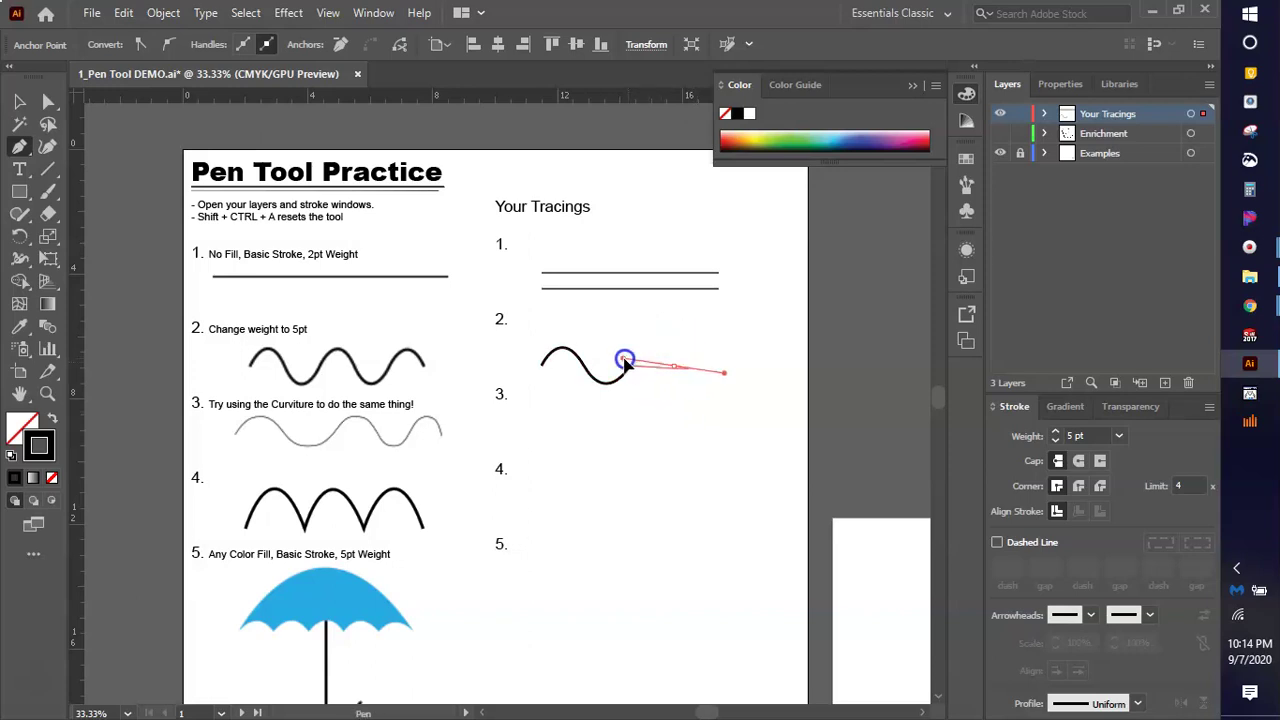
{"action": "left_click_drag", "start_coordinate": [698, 417], "coordinate": [649, 420]}
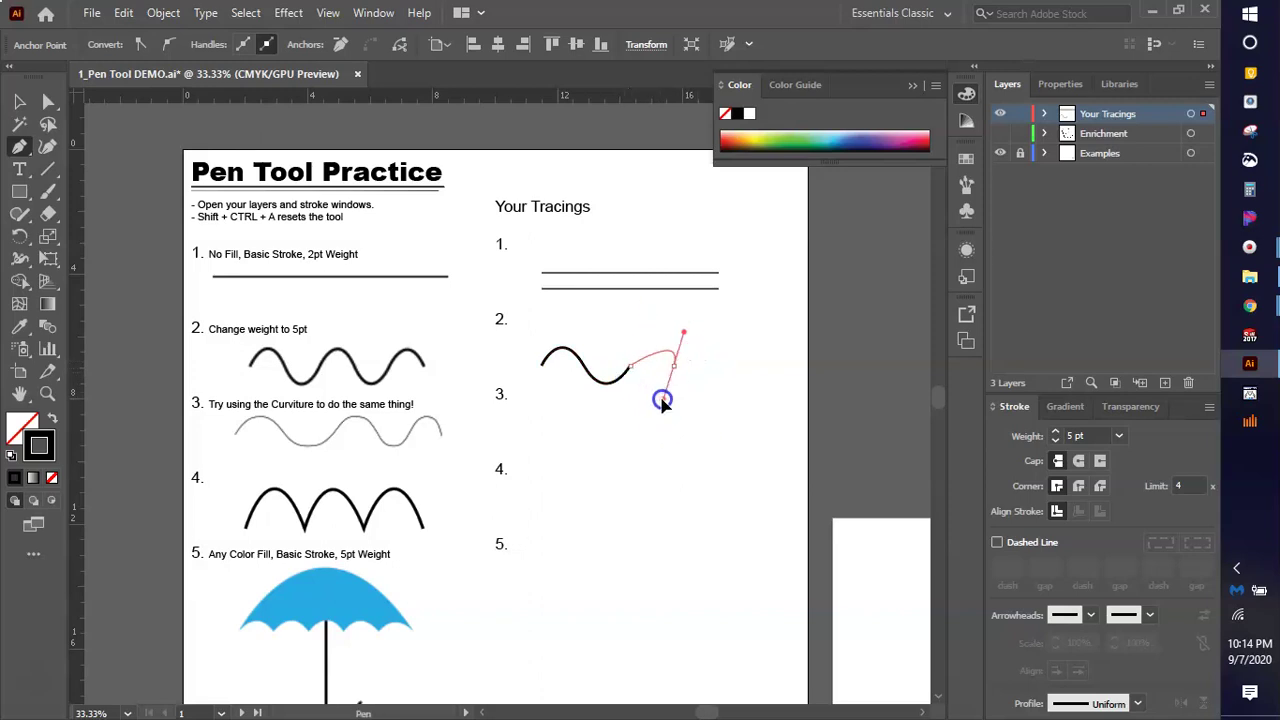
{"action": "left_click_drag", "start_coordinate": [667, 404], "coordinate": [640, 372]}
{"action": "scroll", "coordinate": [645, 365], "scroll_direction": "up", "scroll_amount": 4}
{"action": "scroll", "coordinate": [623, 349], "scroll_direction": "up", "scroll_amount": 1}
{"action": "scroll", "coordinate": [560, 371], "scroll_direction": "down", "scroll_amount": 1}
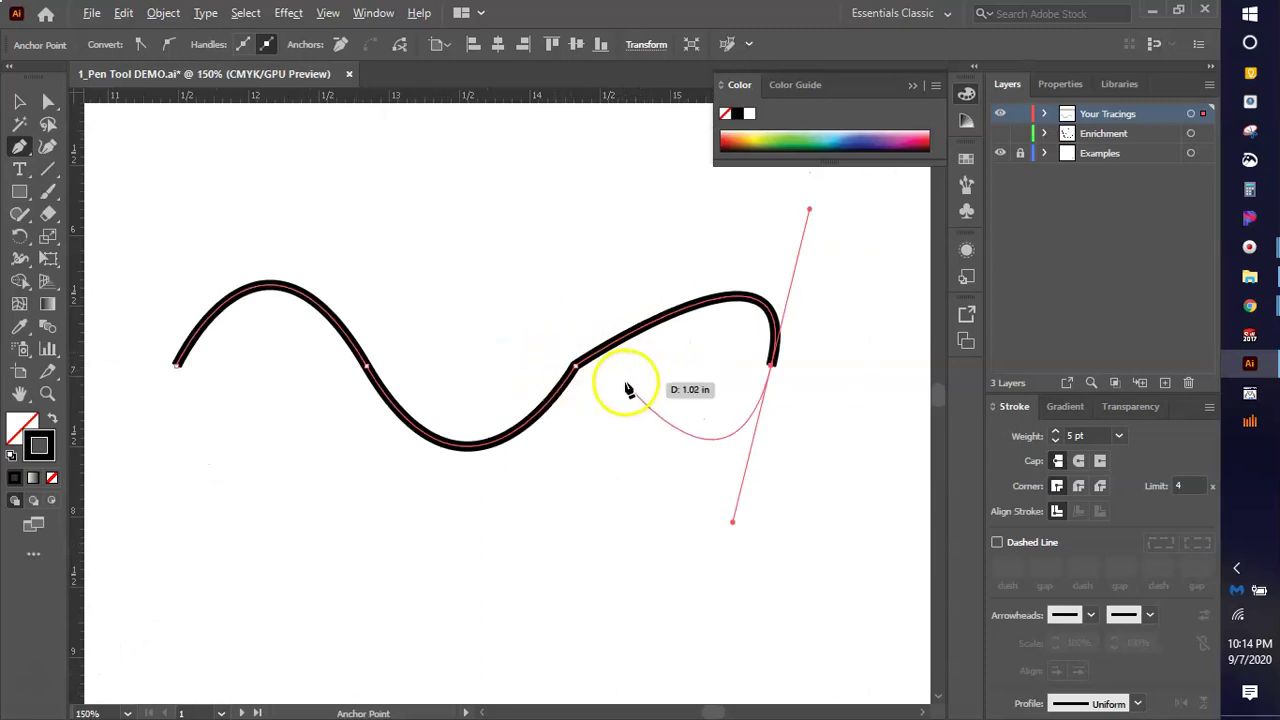
Undo the third segment of the exercise 2 wave and redraw it as an even arch about 1.1 in across, level with the earlier anchors.
{"action": "key", "text": "ctrl"}
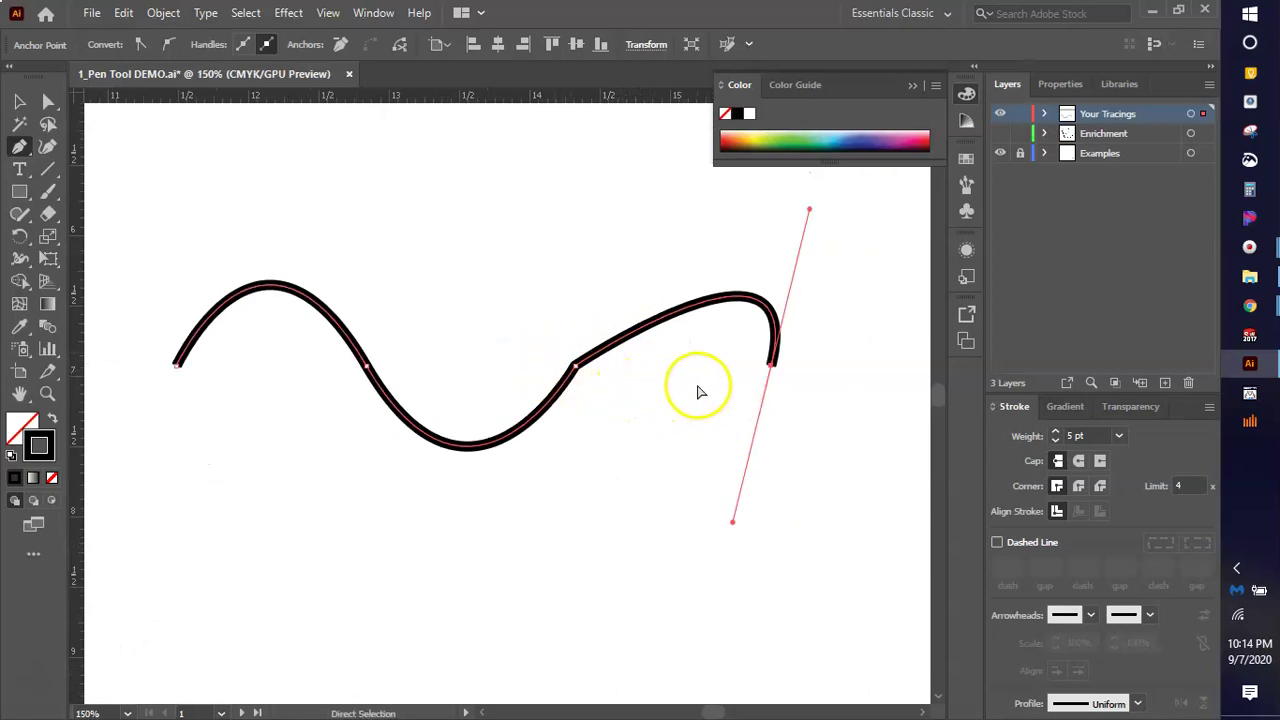
{"action": "key", "text": "ctrl+z"}
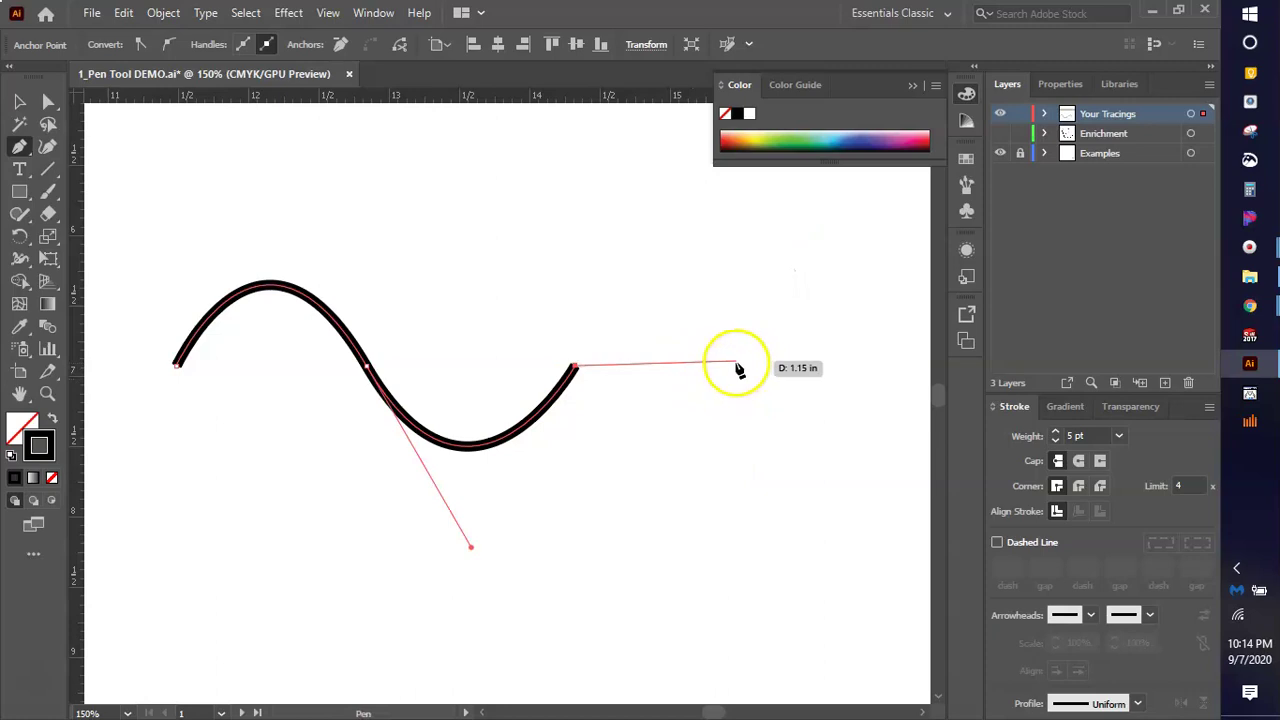
{"action": "mouse_move", "coordinate": [732, 367]}
{"action": "left_mouse_down"}
{"action": "mouse_move", "coordinate": [797, 469]}
{"action": "mouse_move", "coordinate": [551, 391]}
{"action": "mouse_move", "coordinate": [680, 271]}
{"action": "mouse_move", "coordinate": [797, 503]}
{"action": "mouse_move", "coordinate": [837, 543]}
{"action": "mouse_move", "coordinate": [800, 531]}
{"action": "mouse_move", "coordinate": [810, 549]}
{"action": "left_mouse_up"}
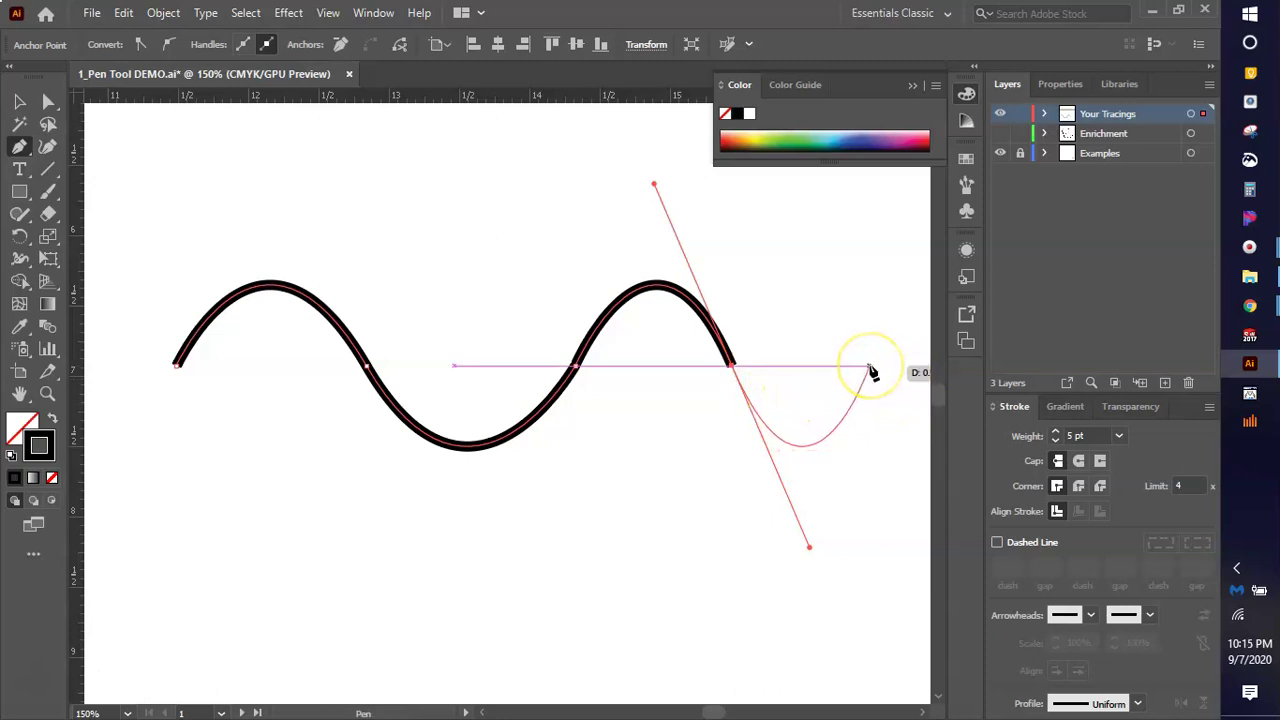
Add a final trough to the exercise 2 wave, ending level with the previous anchor, and end the path.
{"action": "left_click_drag", "start_coordinate": [871, 370], "coordinate": [840, 451]}
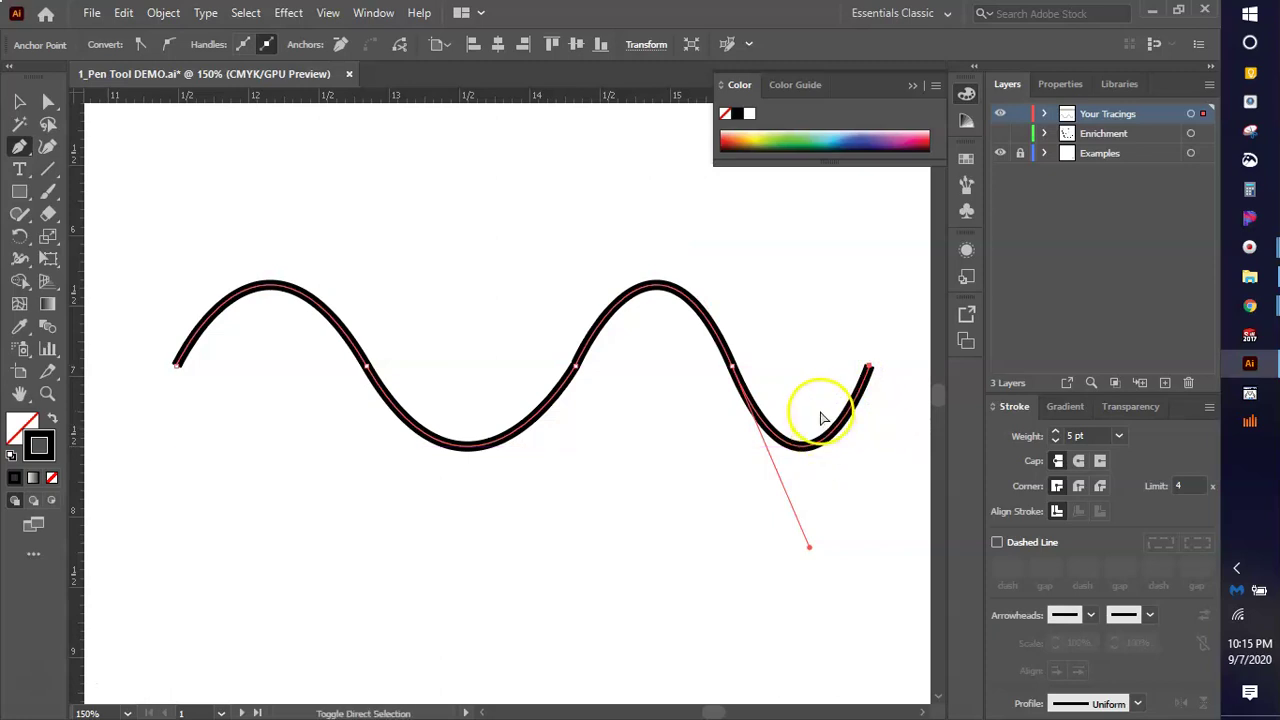
{"action": "left_click", "coordinate": [727, 438], "text": "ctrl"}
{"action": "scroll", "coordinate": [725, 400], "scroll_direction": "down", "scroll_amount": 3}
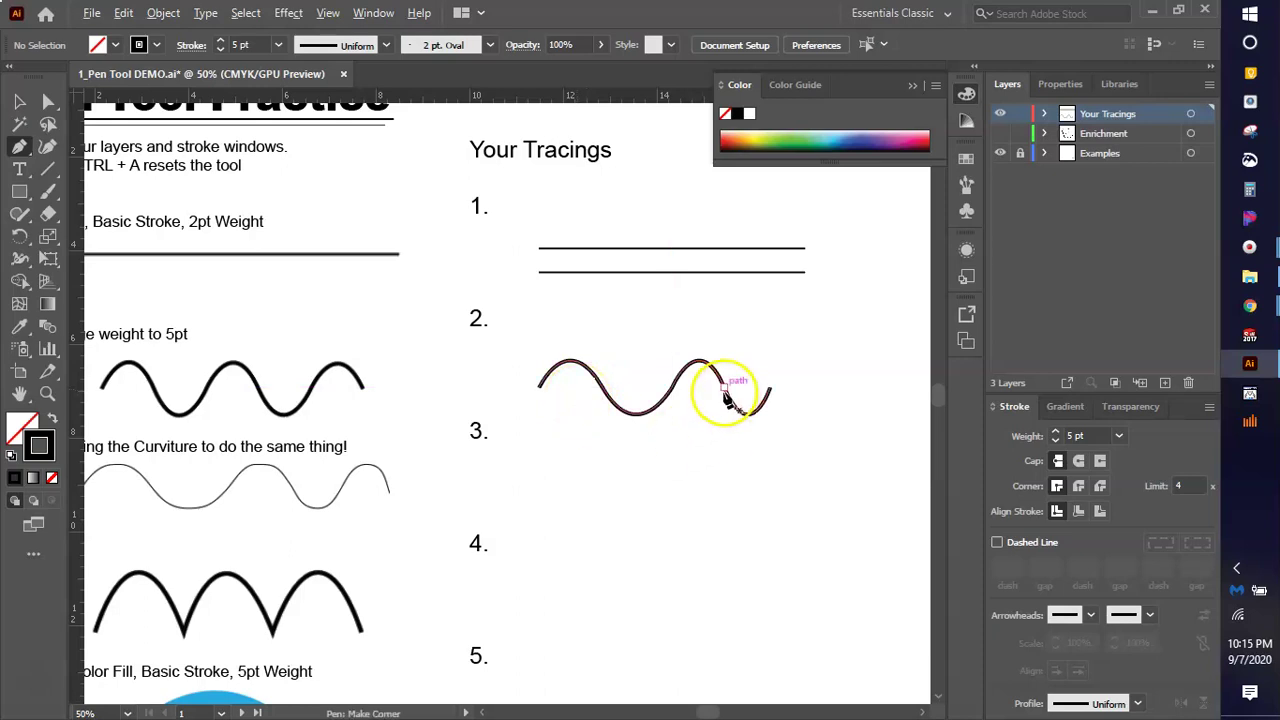
Start the exercise 3 wave with the Curvature tool by placing its first anchor, undoing the misplaced second one.
{"action": "scroll", "coordinate": [724, 396], "scroll_direction": "down", "scroll_amount": 1}
{"action": "scroll", "coordinate": [515, 510], "scroll_direction": "up", "scroll_amount": 1}
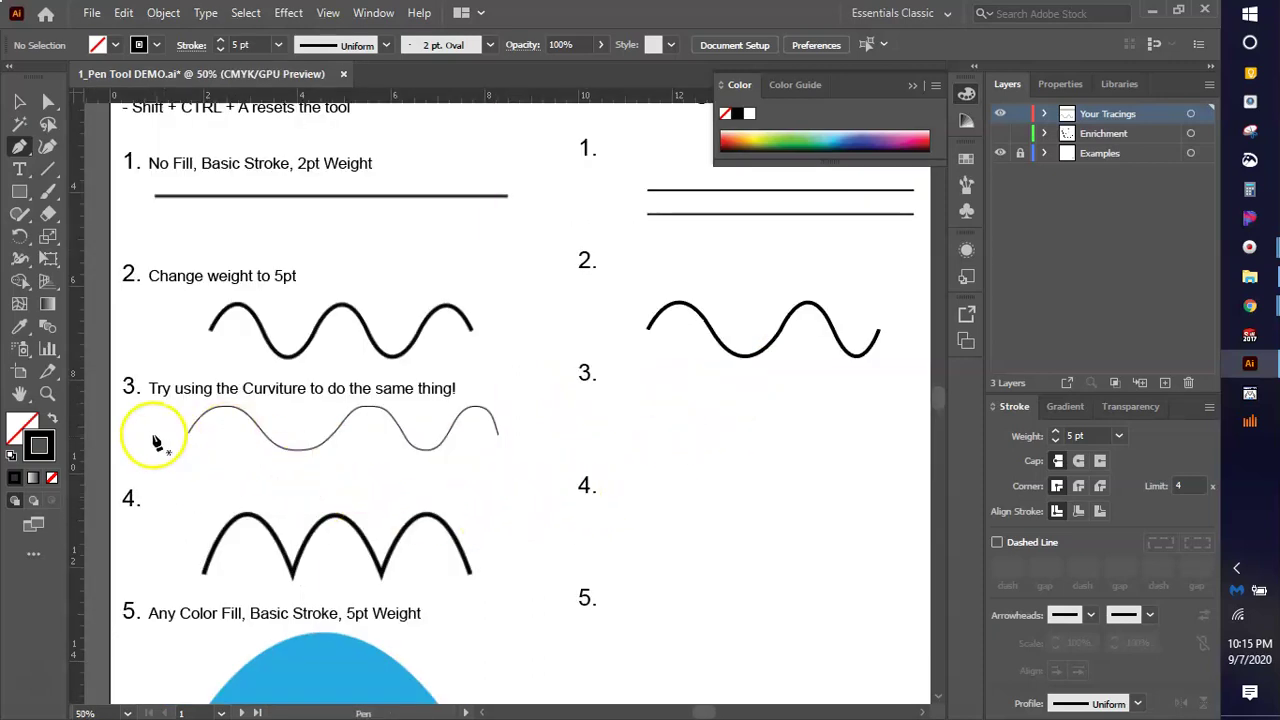
{"action": "key", "text": "a"}
{"action": "left_click", "coordinate": [48, 146]}
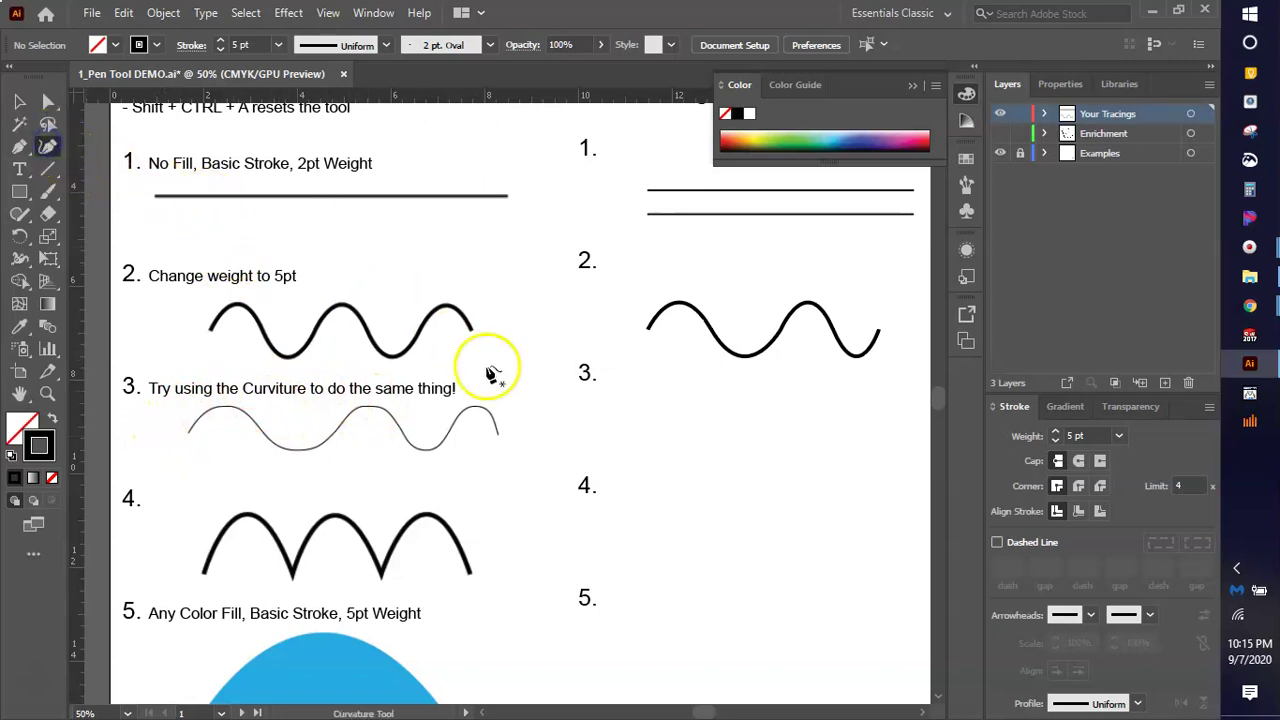
{"action": "left_click", "coordinate": [637, 447]}
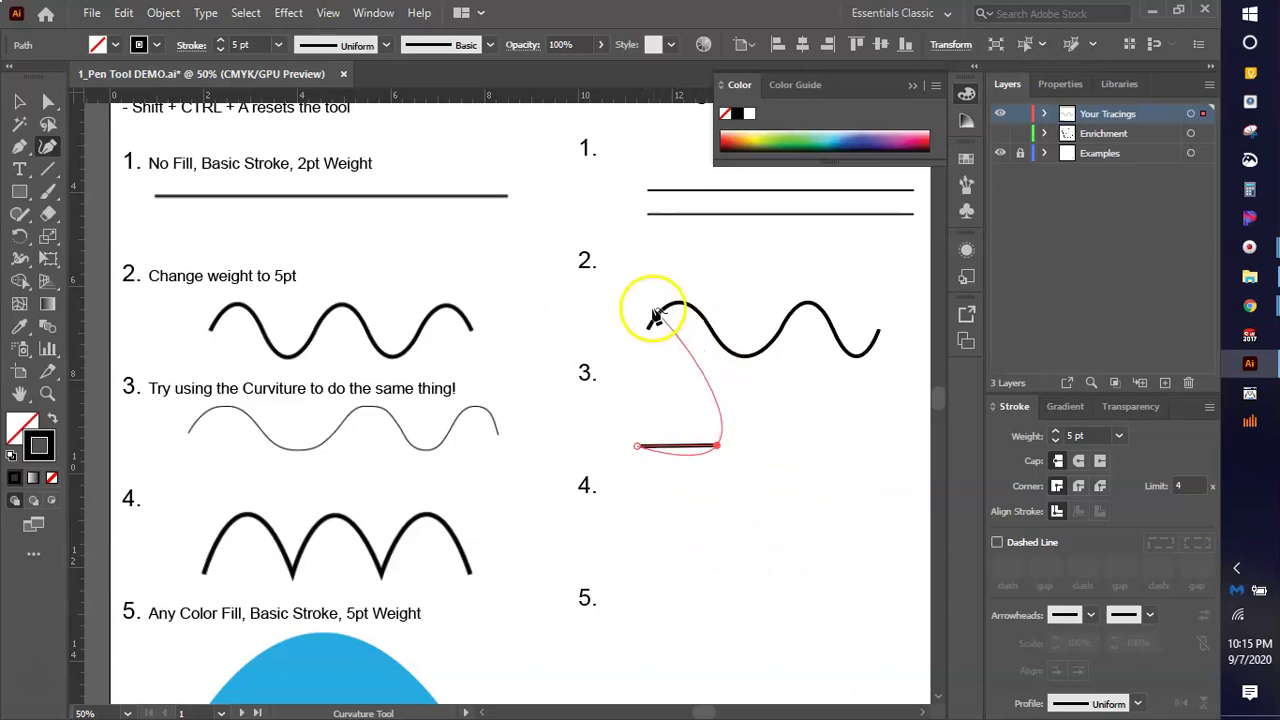
{"action": "key", "text": "Escape"}
{"action": "key", "text": "ctrl+z"}
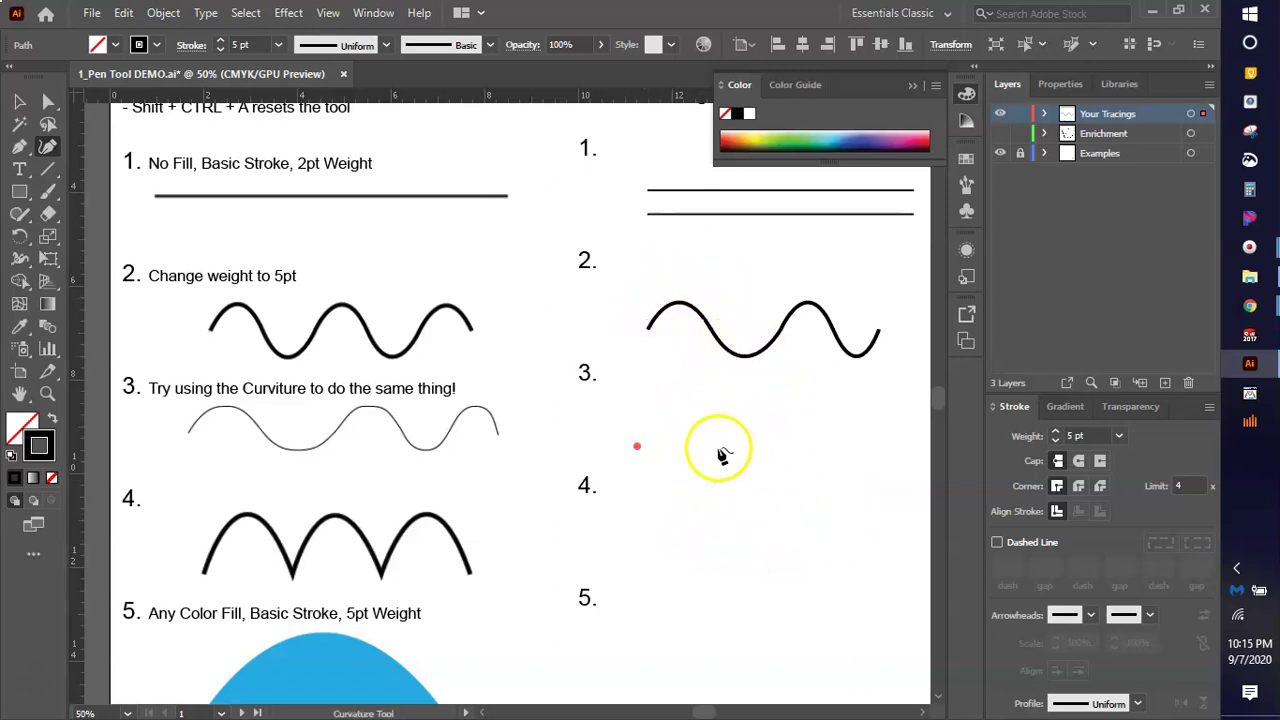
Continue the exercise 3 wave through a crest, midpoint, trough, midpoint, second crest and end point, and end the path.
{"action": "left_click", "coordinate": [668, 403]}
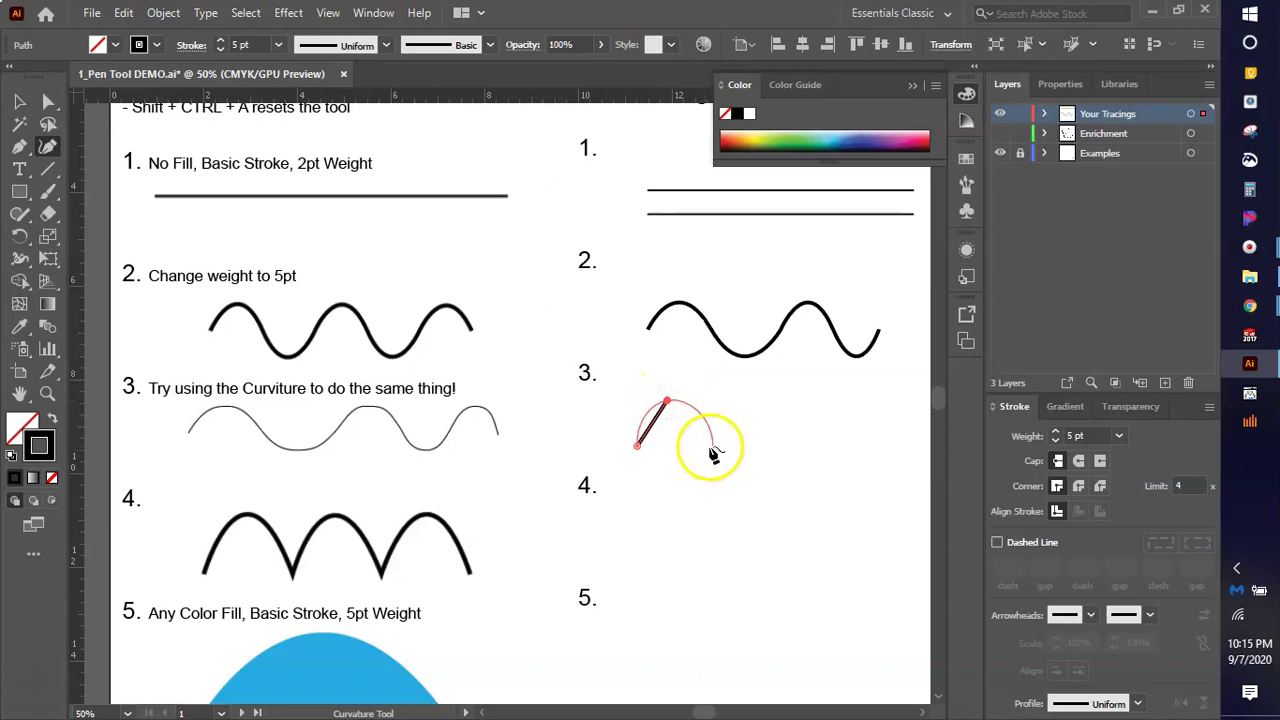
{"action": "left_click", "coordinate": [757, 495]}
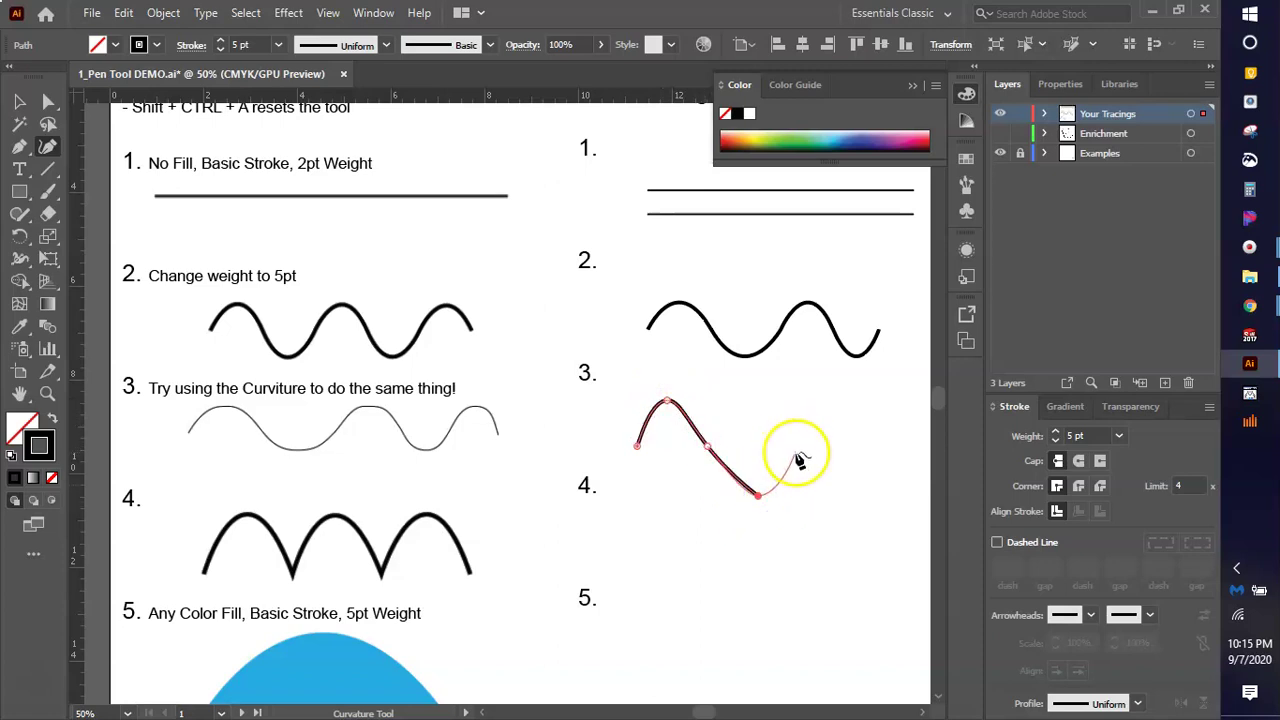
{"action": "left_click", "coordinate": [796, 448]}
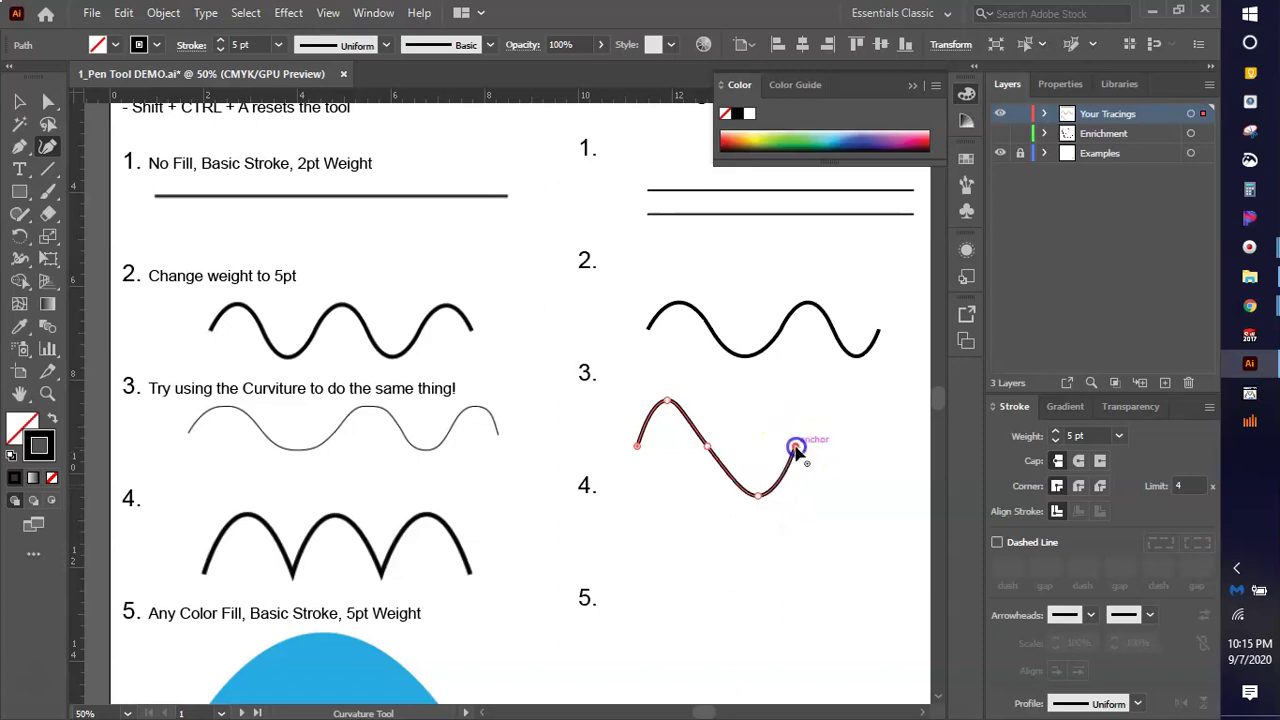
{"action": "left_click", "coordinate": [828, 400]}
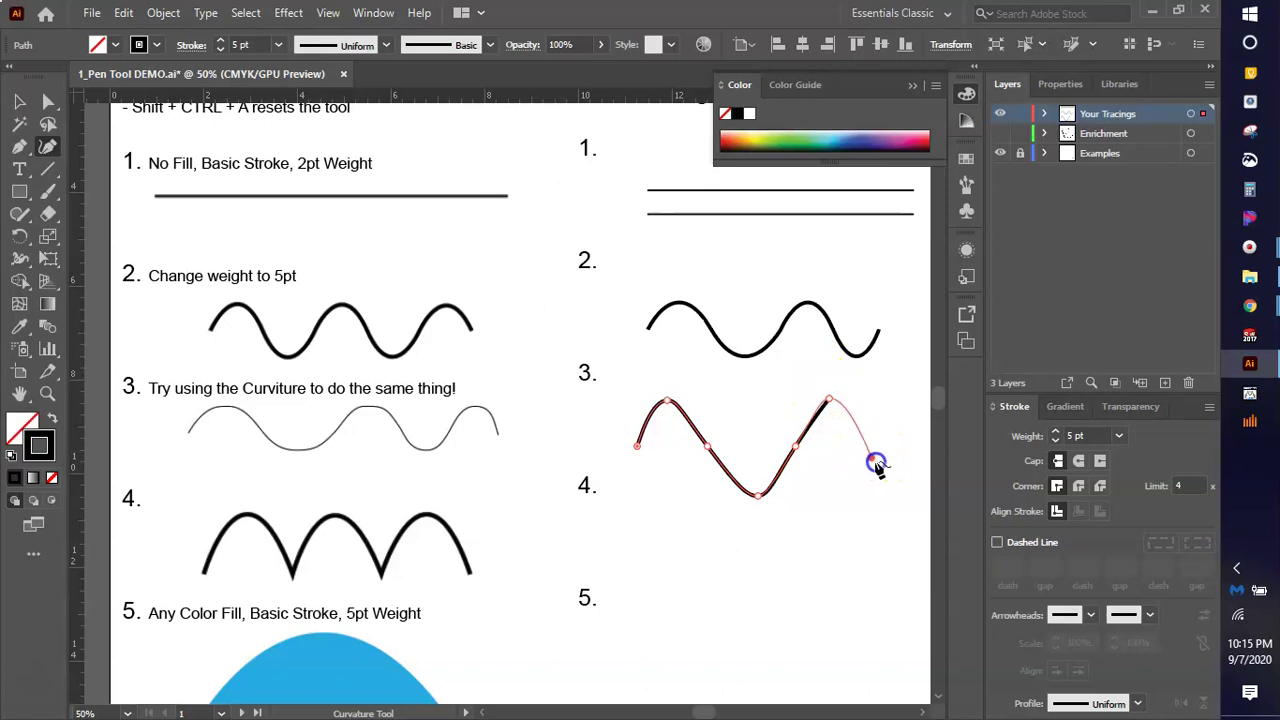
{"action": "left_click", "coordinate": [862, 450]}
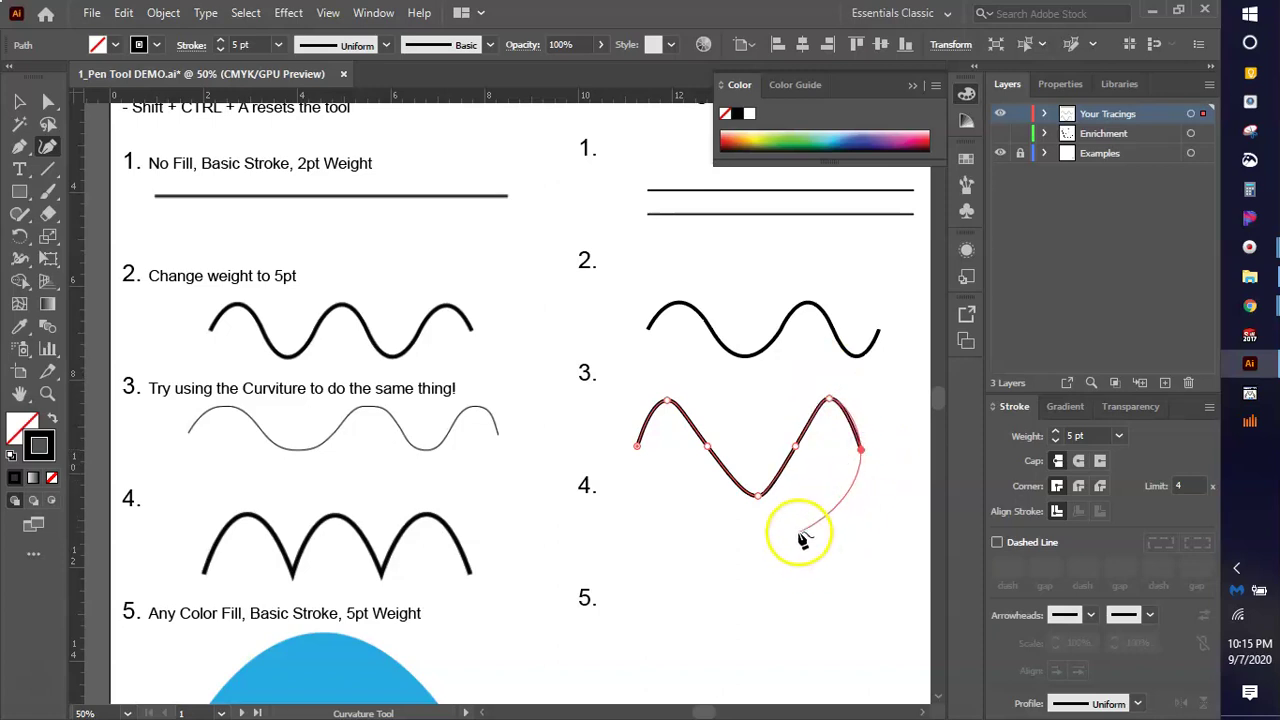
{"action": "key", "text": "v"}
{"action": "key", "text": "shift+grave"}
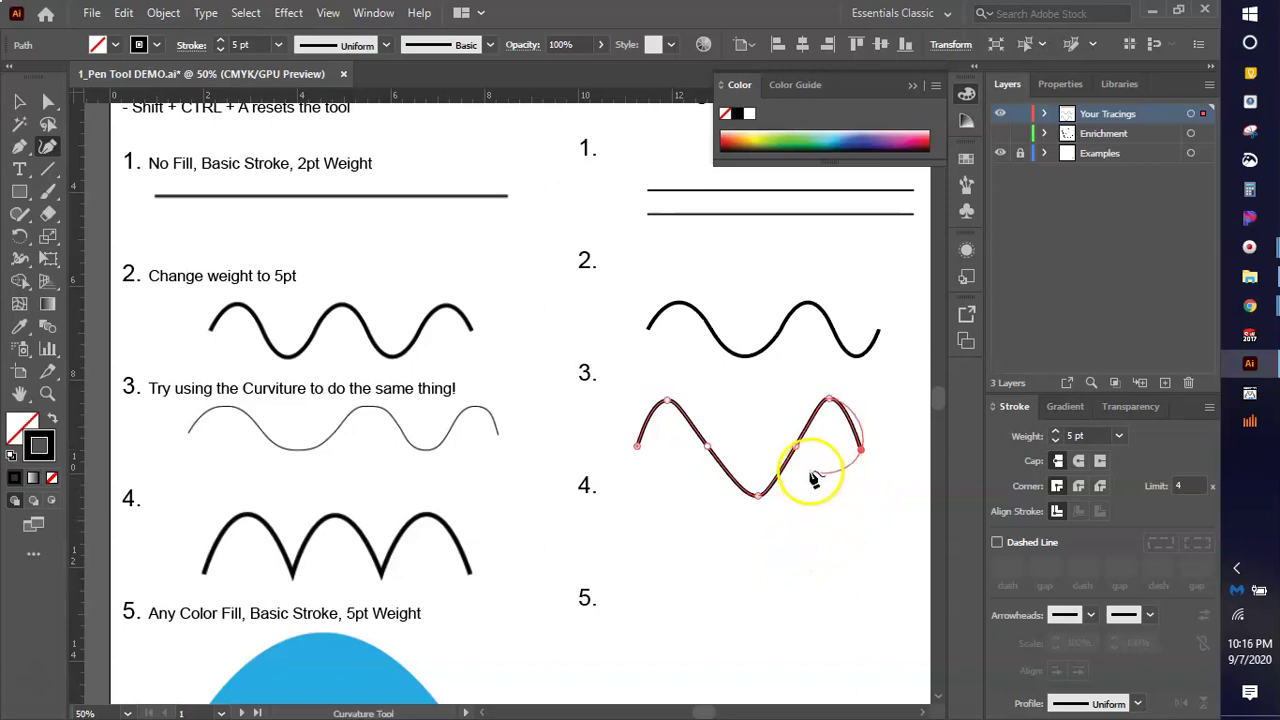
{"action": "left_click", "coordinate": [775, 535], "text": "ctrl"}
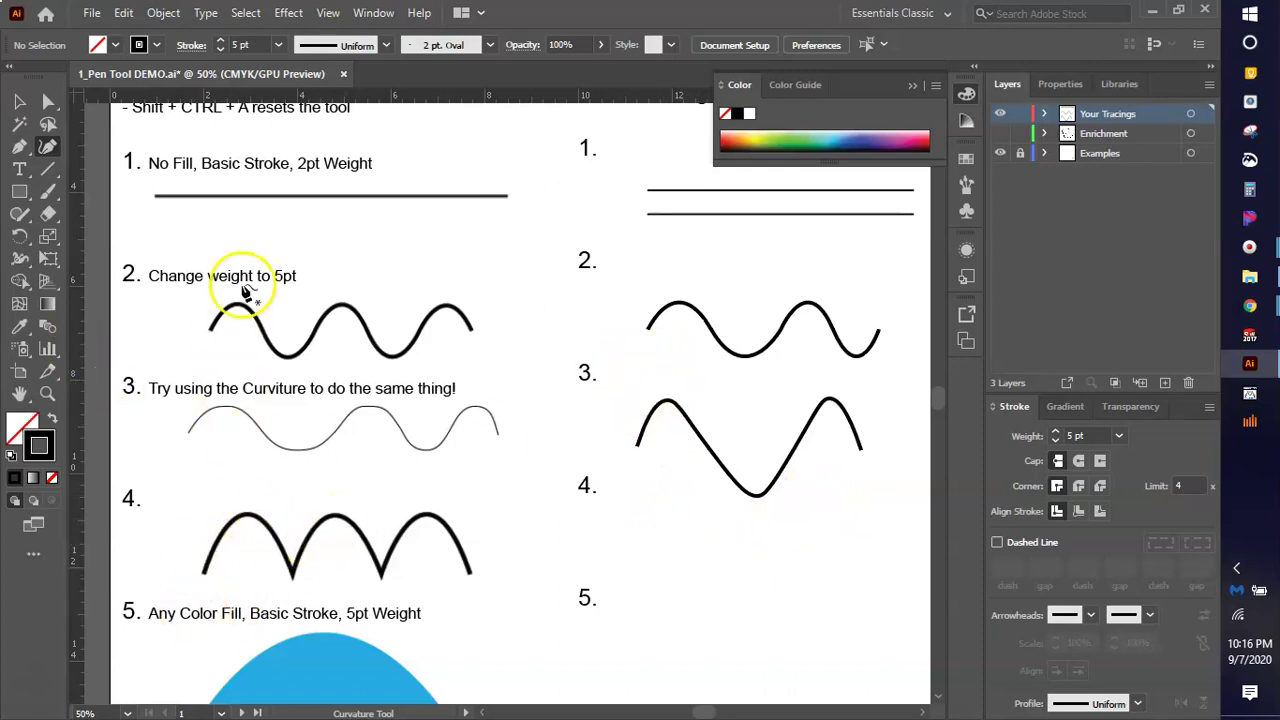
Draw the first arch of exercise 4 with the Pen tool, about 1.65 in across, with both ends level.
{"action": "left_click", "coordinate": [19, 147]}
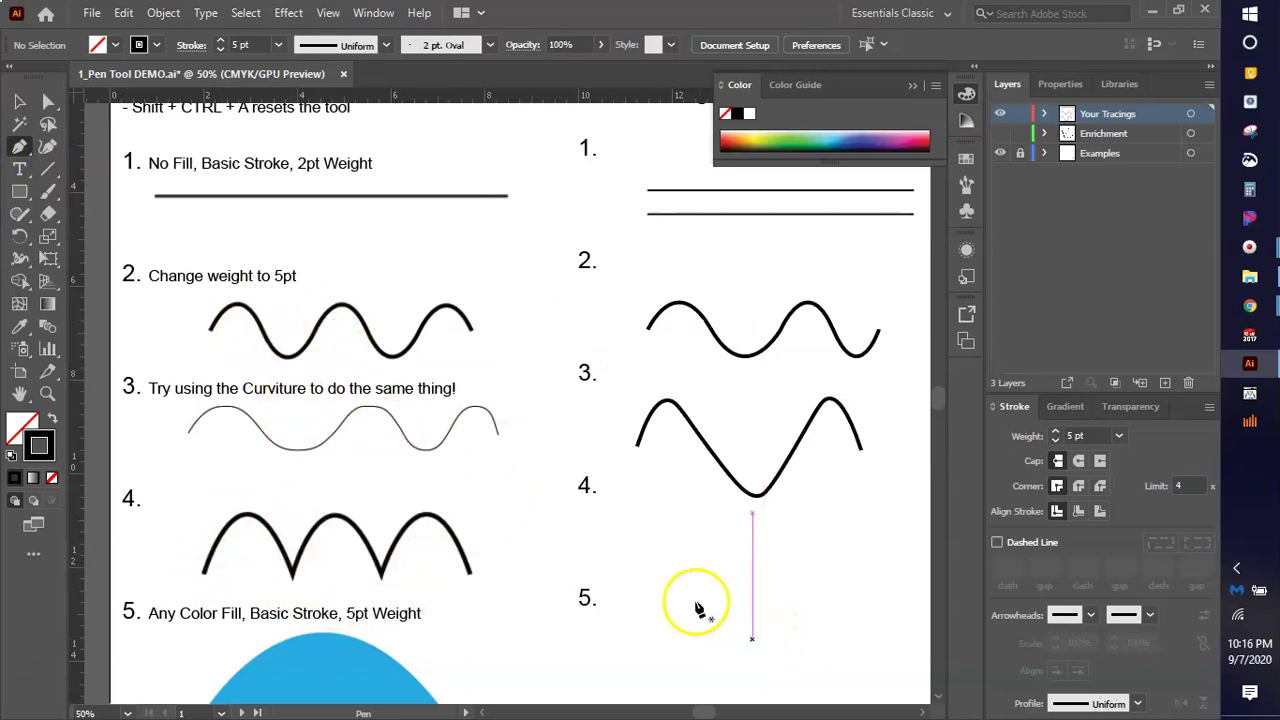
{"action": "left_click", "coordinate": [647, 573]}
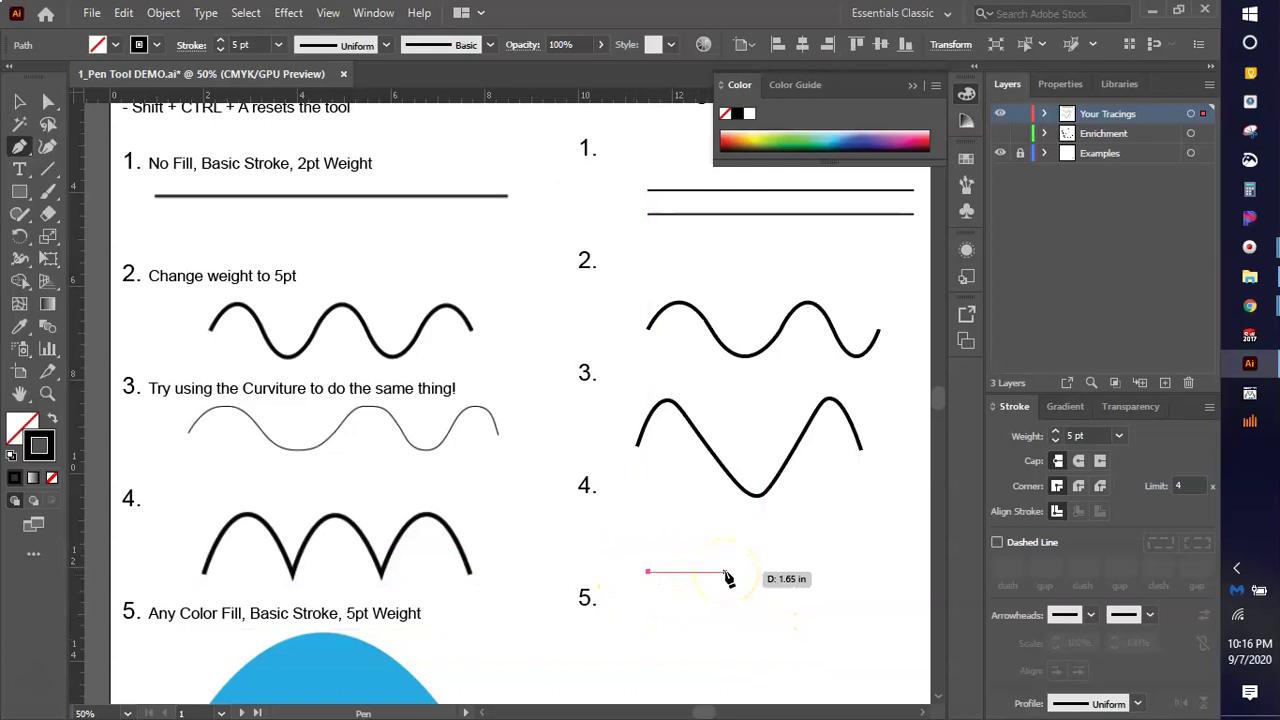
{"action": "left_click_drag", "start_coordinate": [750, 598], "coordinate": [772, 666]}
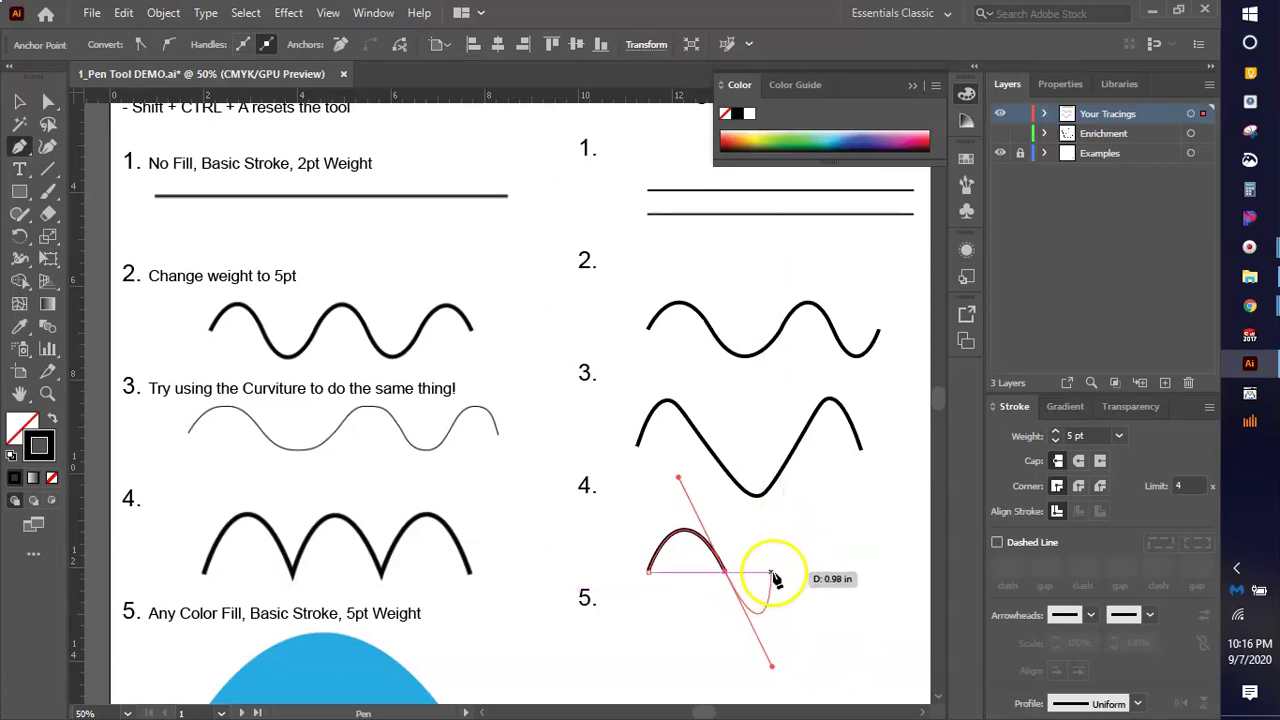
Remove the first arch's outgoing handle and add a second arch about 1.25 in across, removing its outgoing handle as well.
{"action": "scroll", "coordinate": [676, 648], "scroll_direction": "down", "scroll_amount": 3}
{"action": "scroll", "coordinate": [740, 650], "scroll_direction": "up", "scroll_amount": 5}
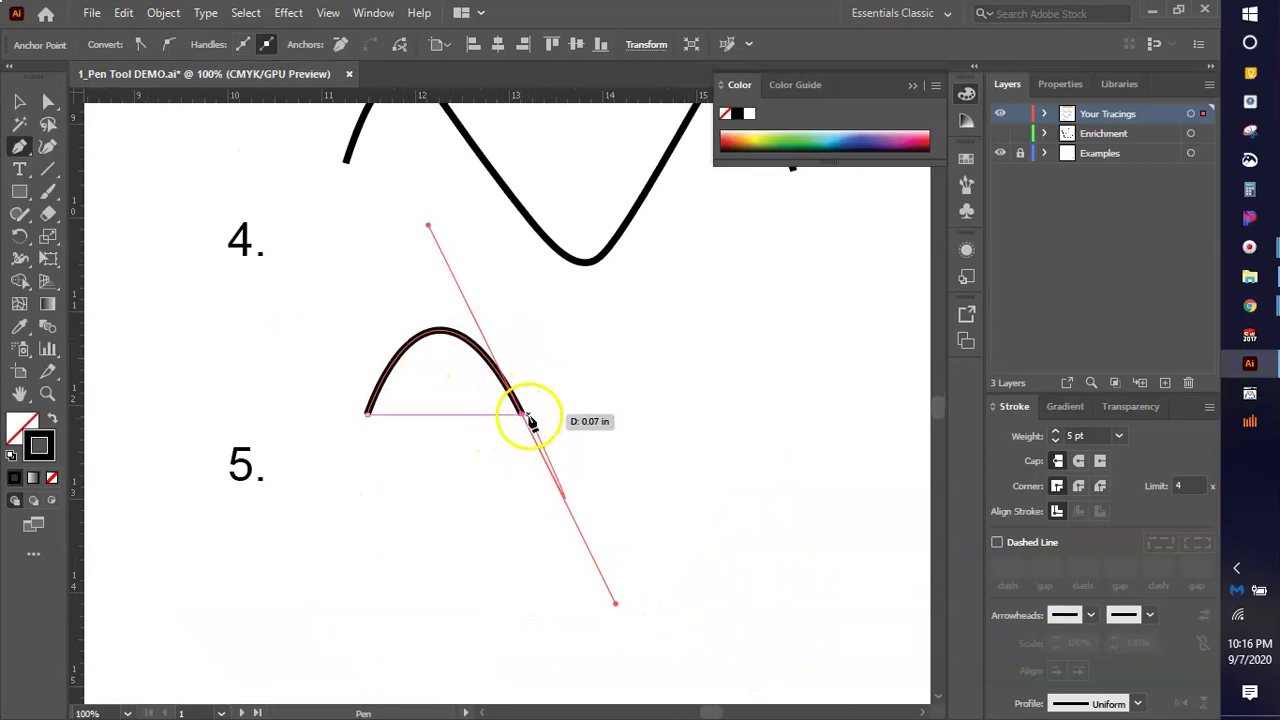
{"action": "left_click_drag", "start_coordinate": [522, 416], "coordinate": [538, 422]}
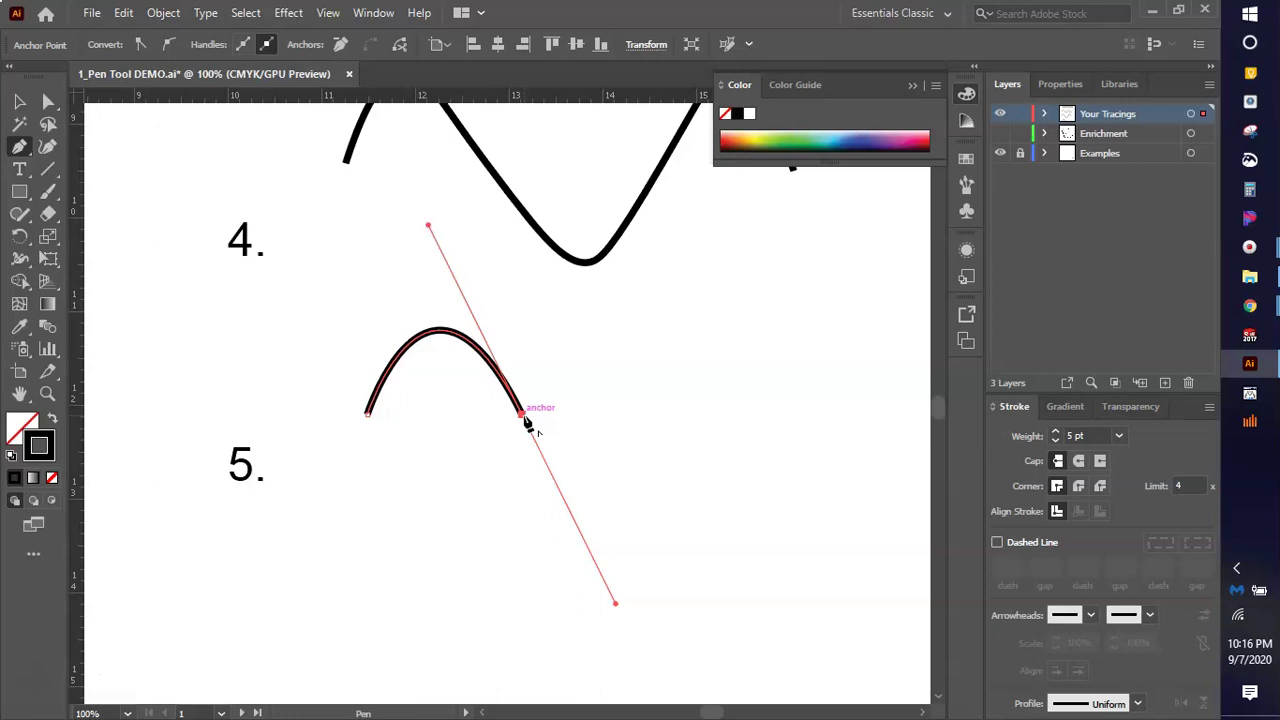
{"action": "left_click_drag", "start_coordinate": [524, 416], "coordinate": [643, 420]}
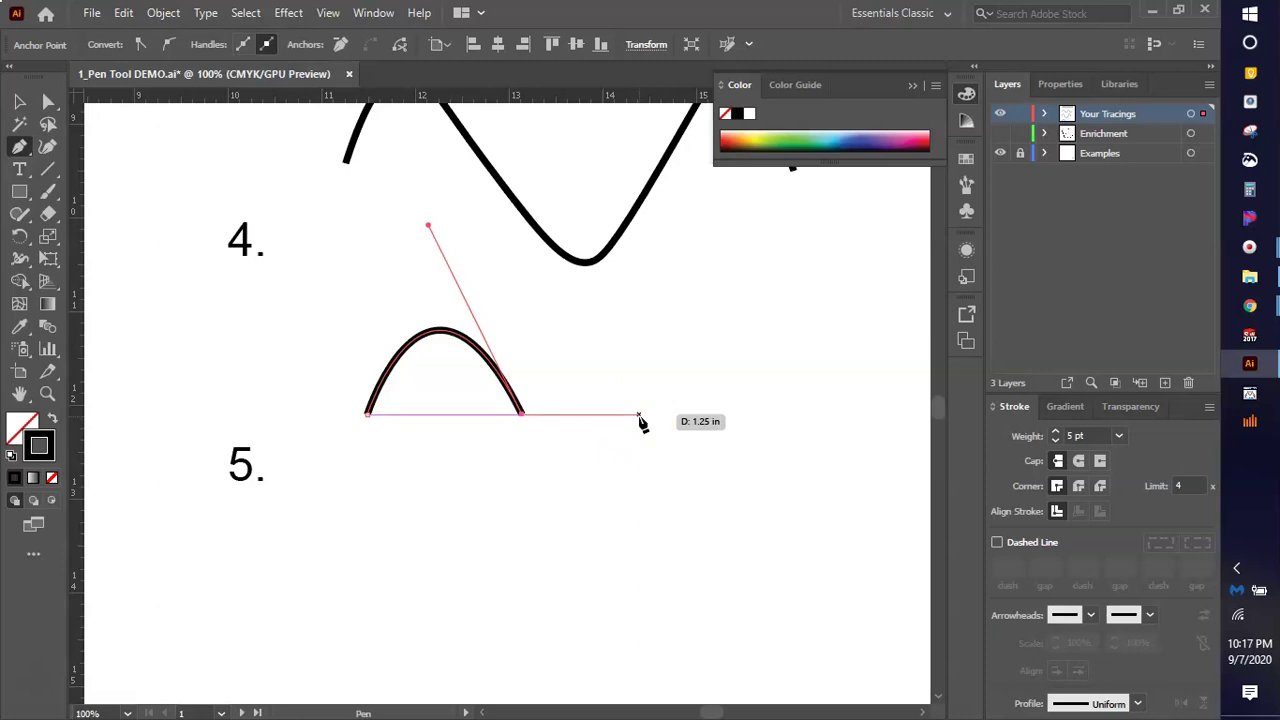
{"action": "mouse_move", "coordinate": [640, 418]}
{"action": "left_mouse_down"}
{"action": "mouse_move", "coordinate": [714, 606]}
{"action": "mouse_move", "coordinate": [701, 610]}
{"action": "left_mouse_up"}
{"action": "left_click", "coordinate": [639, 416]}
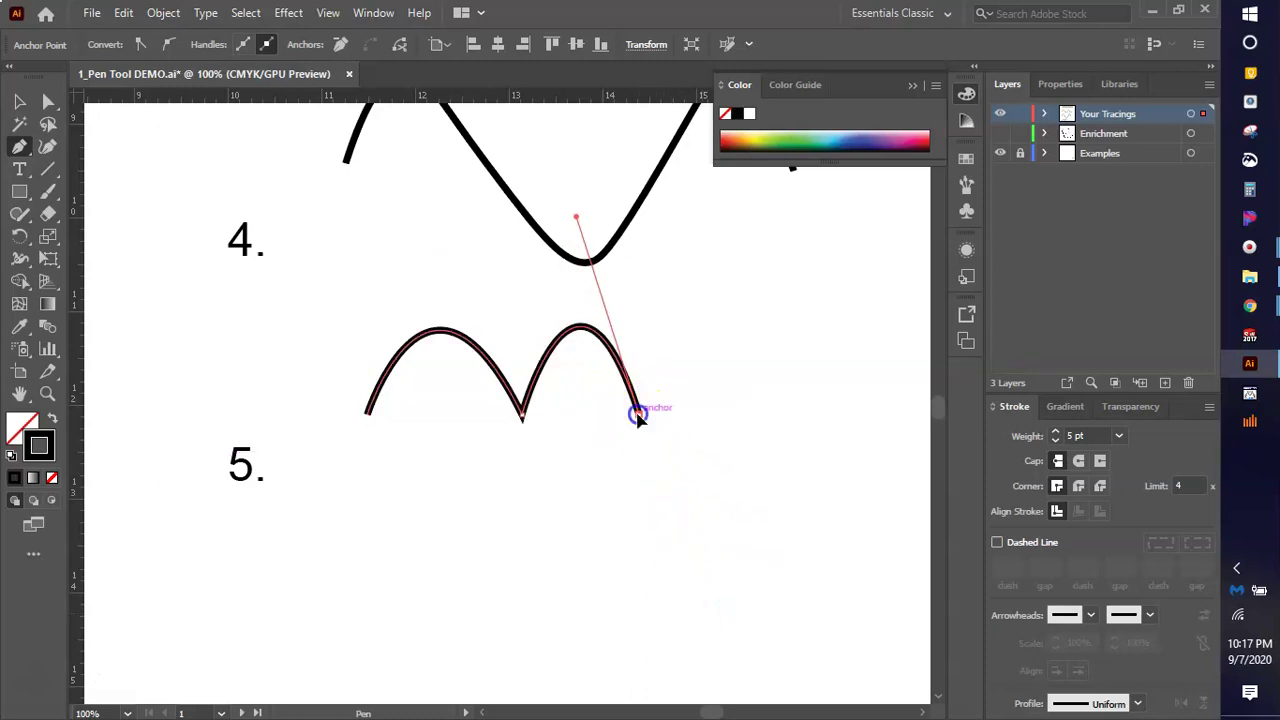
Add a third arch to the exercise 4 path, ending level with the others, and end the path.
{"action": "left_click", "coordinate": [741, 420]}
{"action": "mouse_move", "coordinate": [741, 420]}
{"action": "left_mouse_down"}
{"action": "mouse_move", "coordinate": [817, 574]}
{"action": "mouse_move", "coordinate": [780, 606]}
{"action": "mouse_move", "coordinate": [791, 598]}
{"action": "left_mouse_up"}
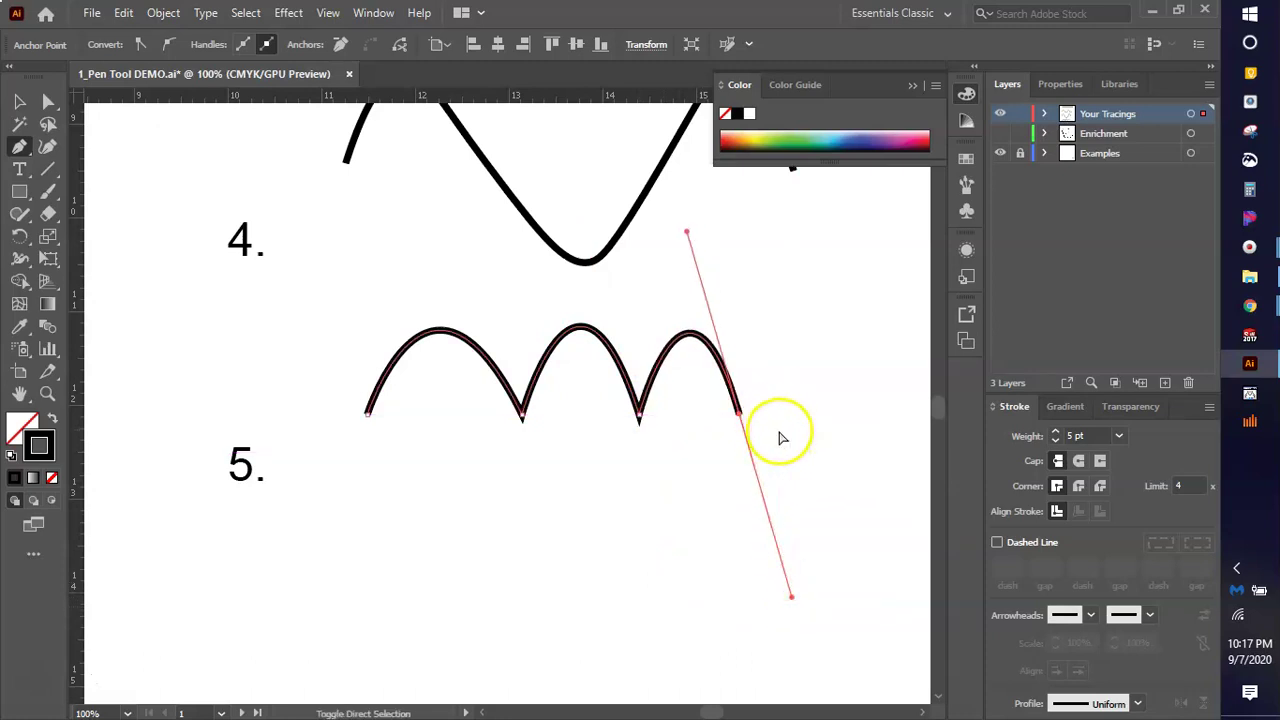
{"action": "left_click", "coordinate": [782, 437], "text": "ctrl"}
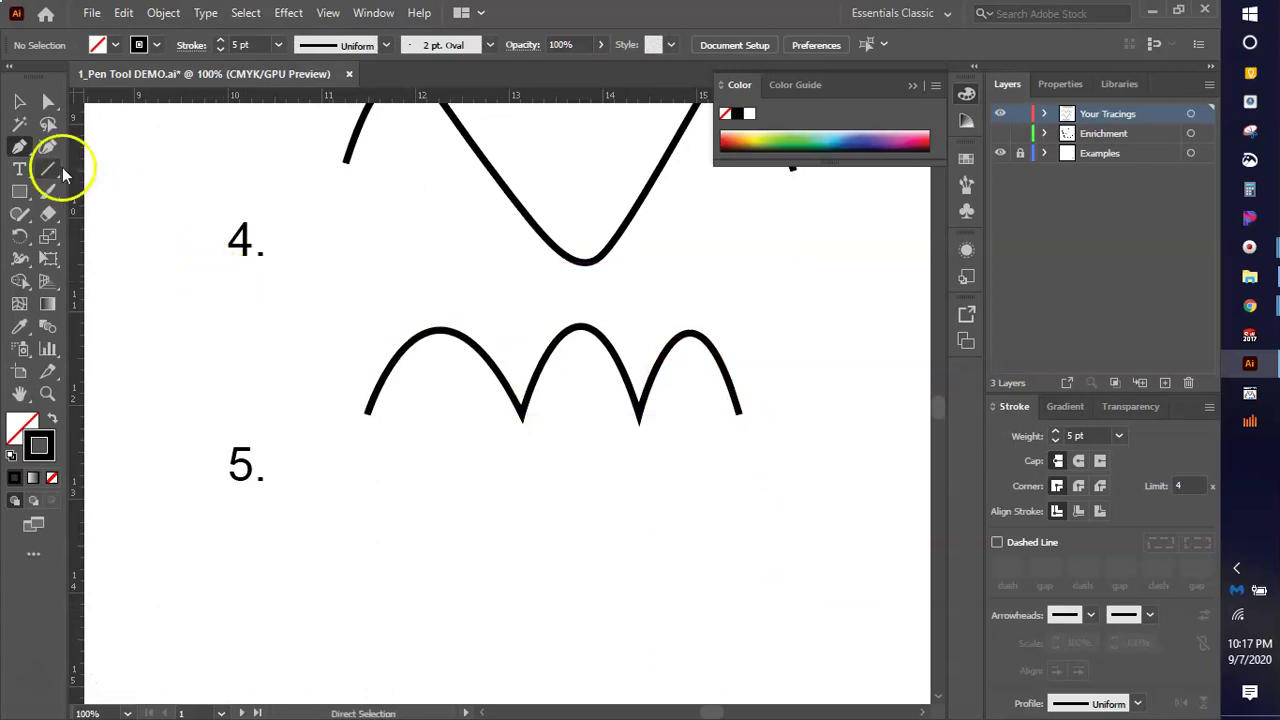
Add an anchor point near the crest of exercise 4's first arch, and remove it with the Delete Anchor Point tool.
{"action": "left_click_drag", "start_coordinate": [25, 155], "coordinate": [103, 172]}
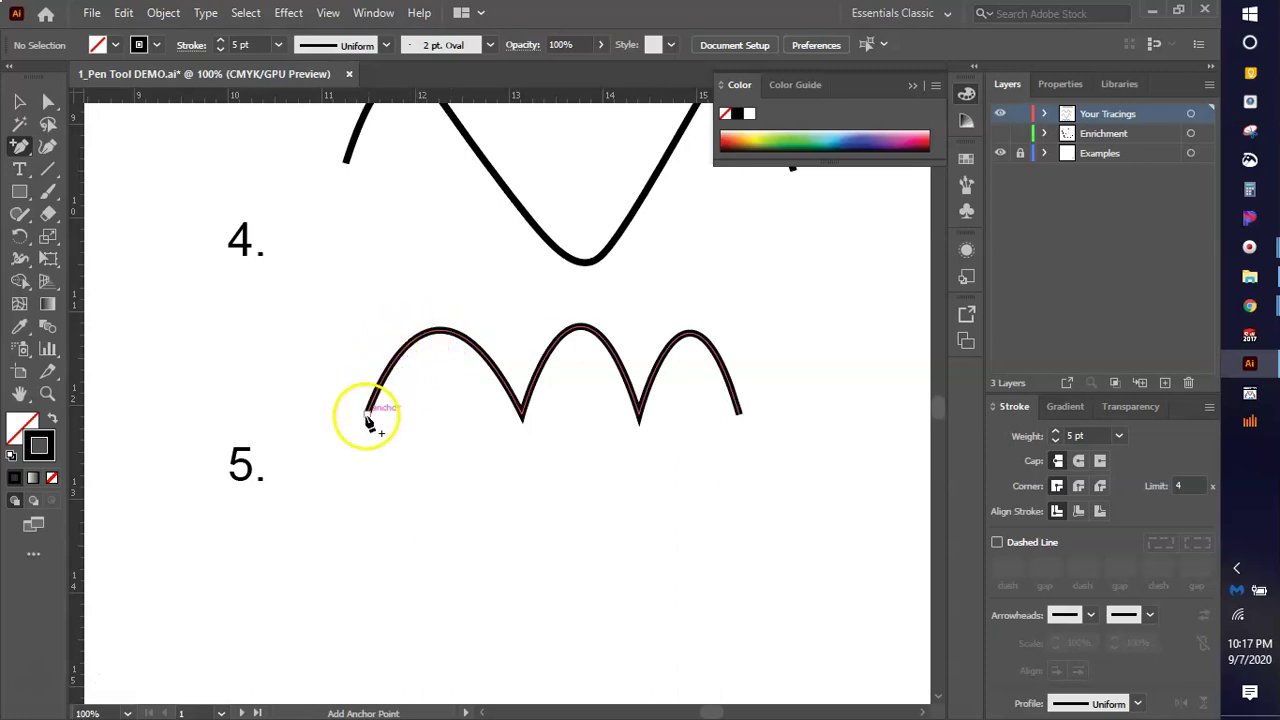
{"action": "left_click", "coordinate": [427, 330]}
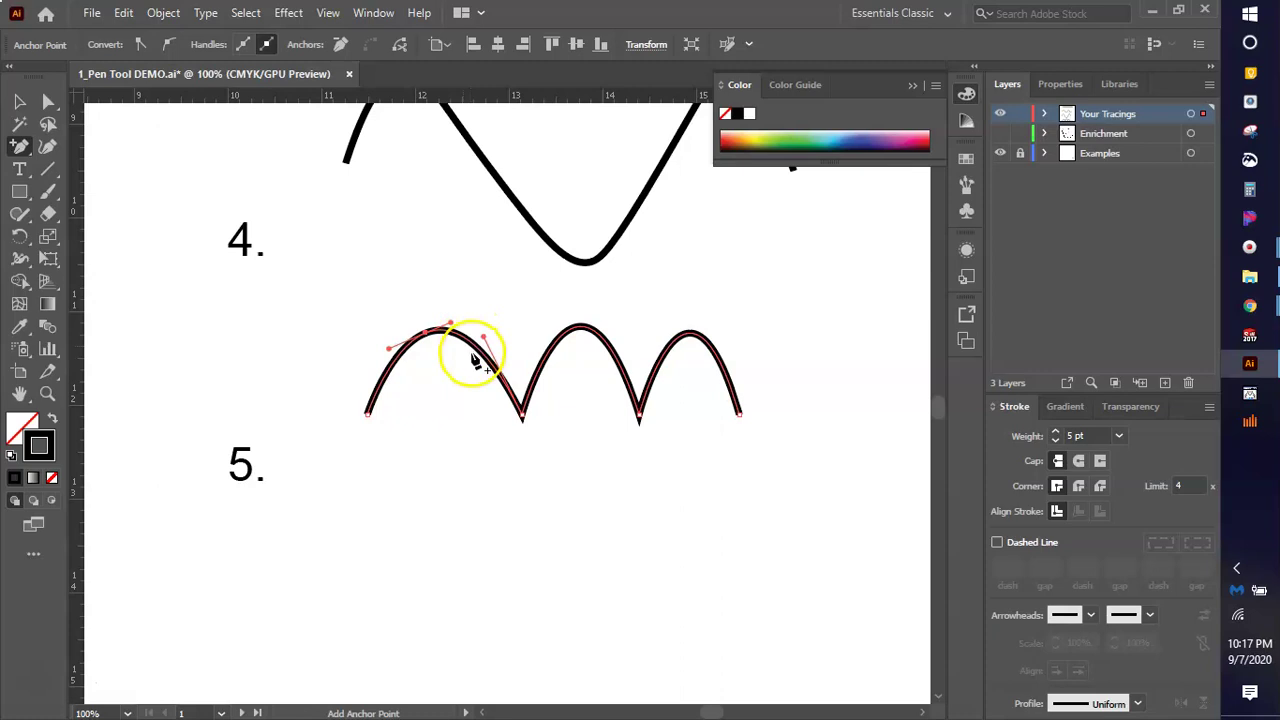
{"action": "left_click", "coordinate": [15, 150]}
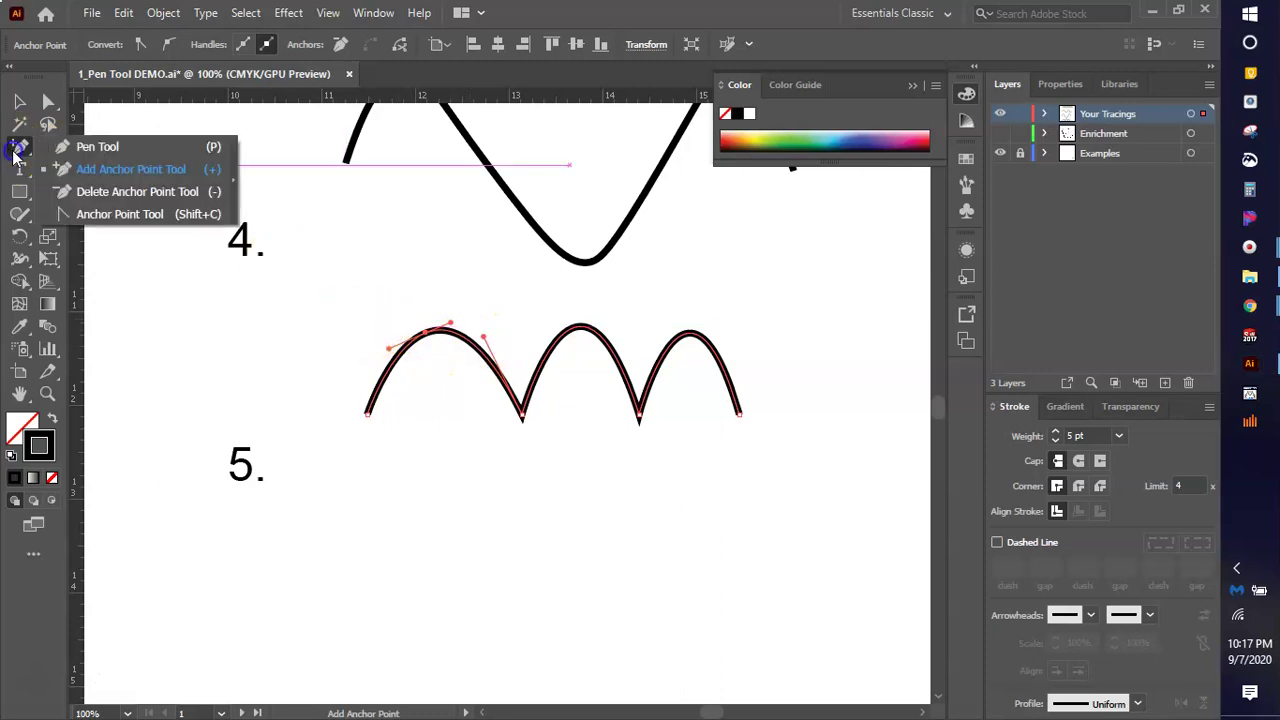
{"action": "left_click", "coordinate": [69, 191]}
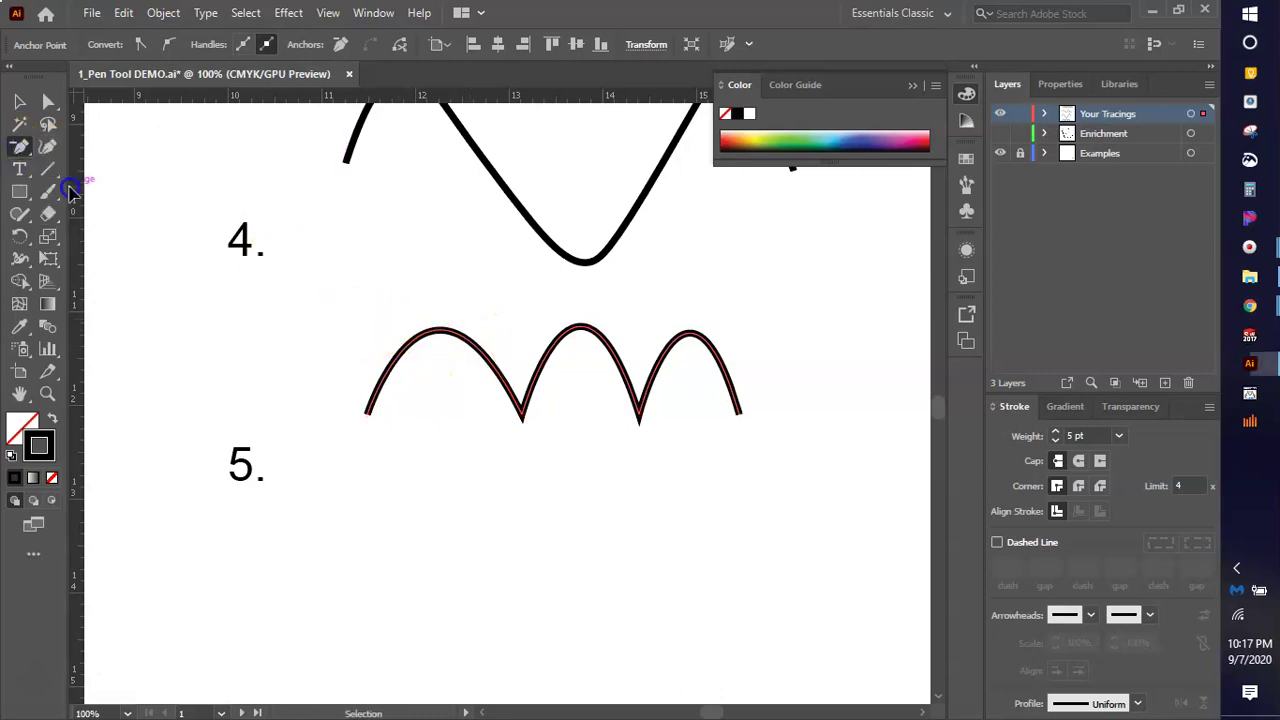
{"action": "left_click", "coordinate": [427, 337]}
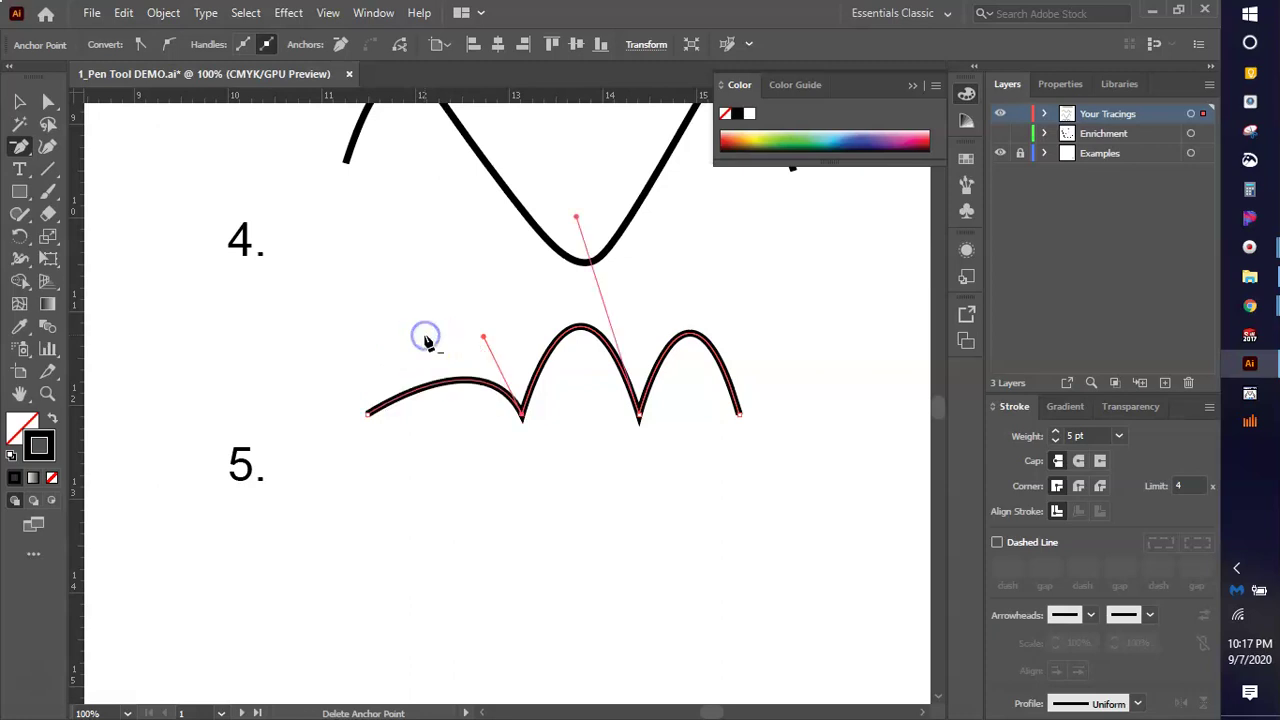
Straighten the first segment of the exercise 4 path by converting its first valley anchor with the Anchor Point tool.
{"action": "left_click_drag", "start_coordinate": [22, 150], "coordinate": [79, 226]}
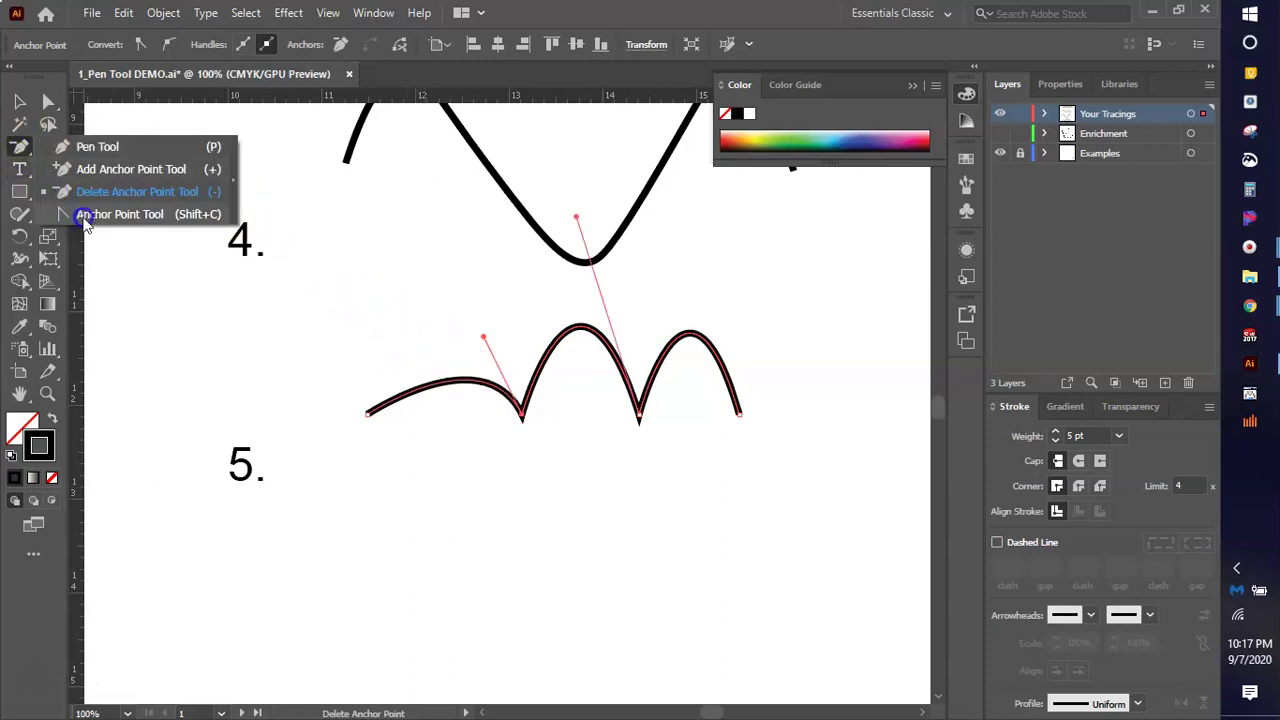
{"action": "left_click_drag", "start_coordinate": [84, 221], "coordinate": [84, 221]}
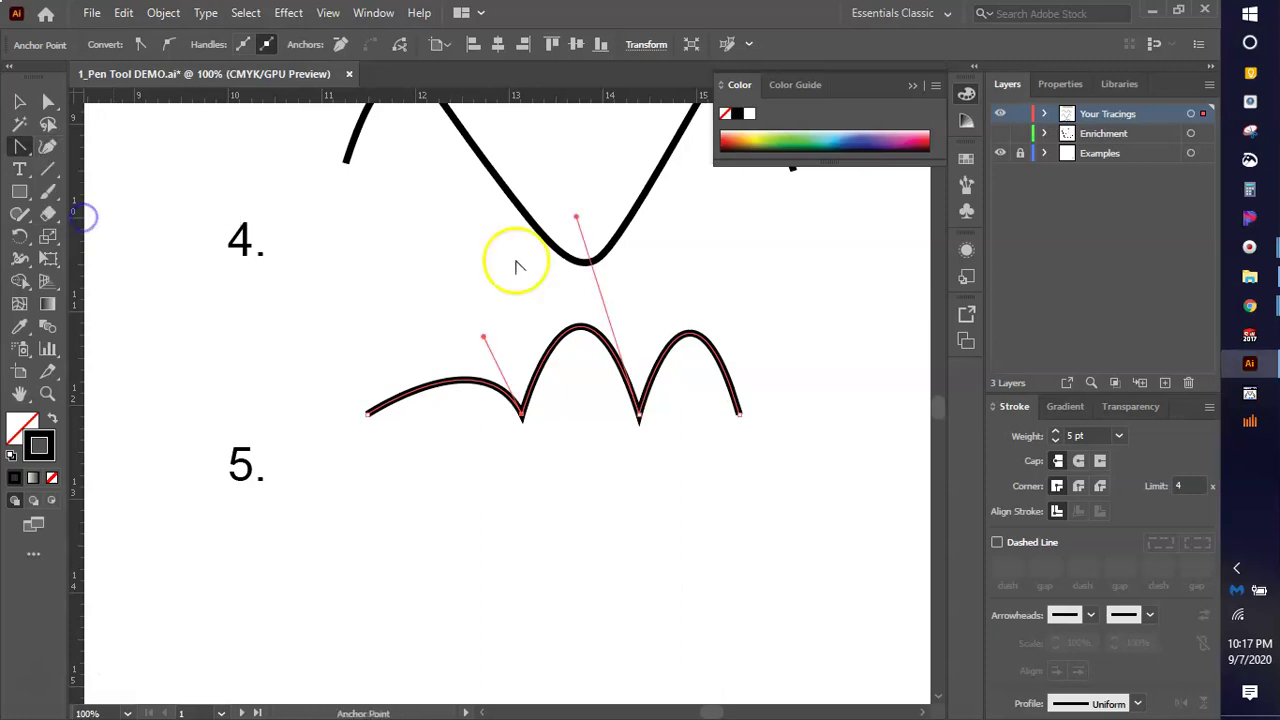
{"action": "left_click", "coordinate": [521, 415]}
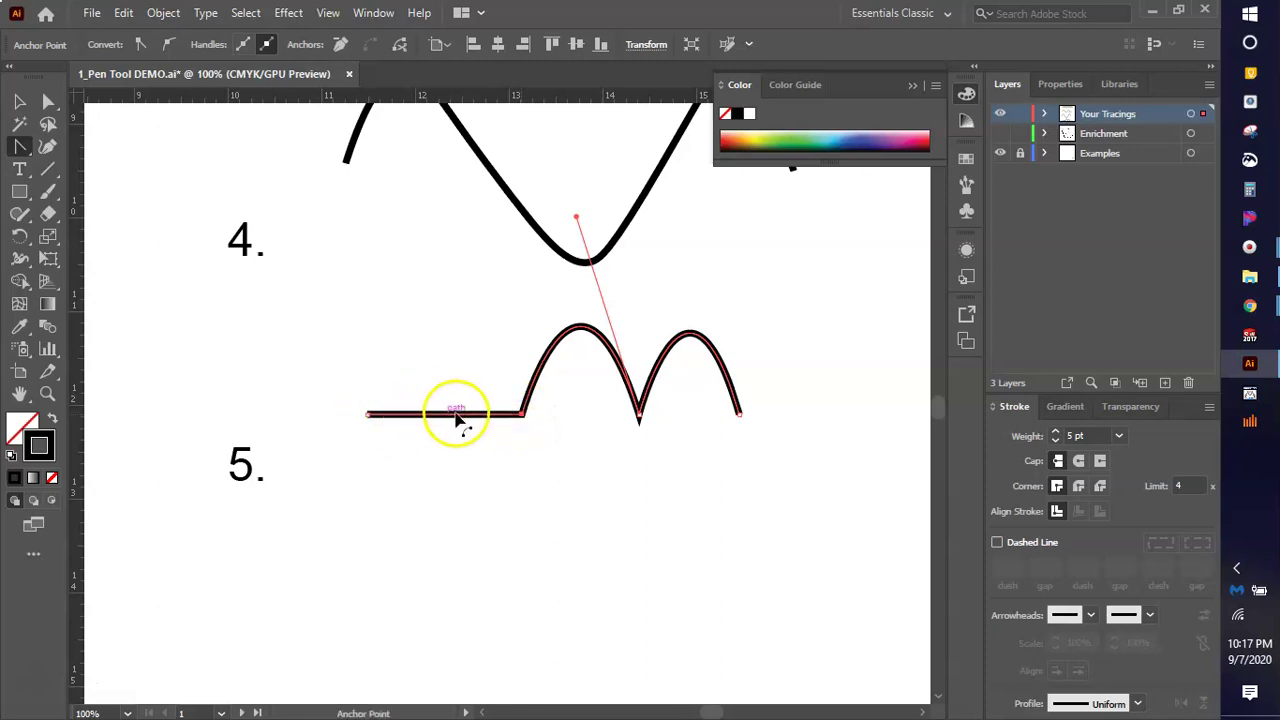
Bend the straightened first segment into an S-curve with the Anchor Point tool, and switch to the Direct Selection tool.
{"action": "left_click_drag", "start_coordinate": [447, 416], "coordinate": [453, 498]}
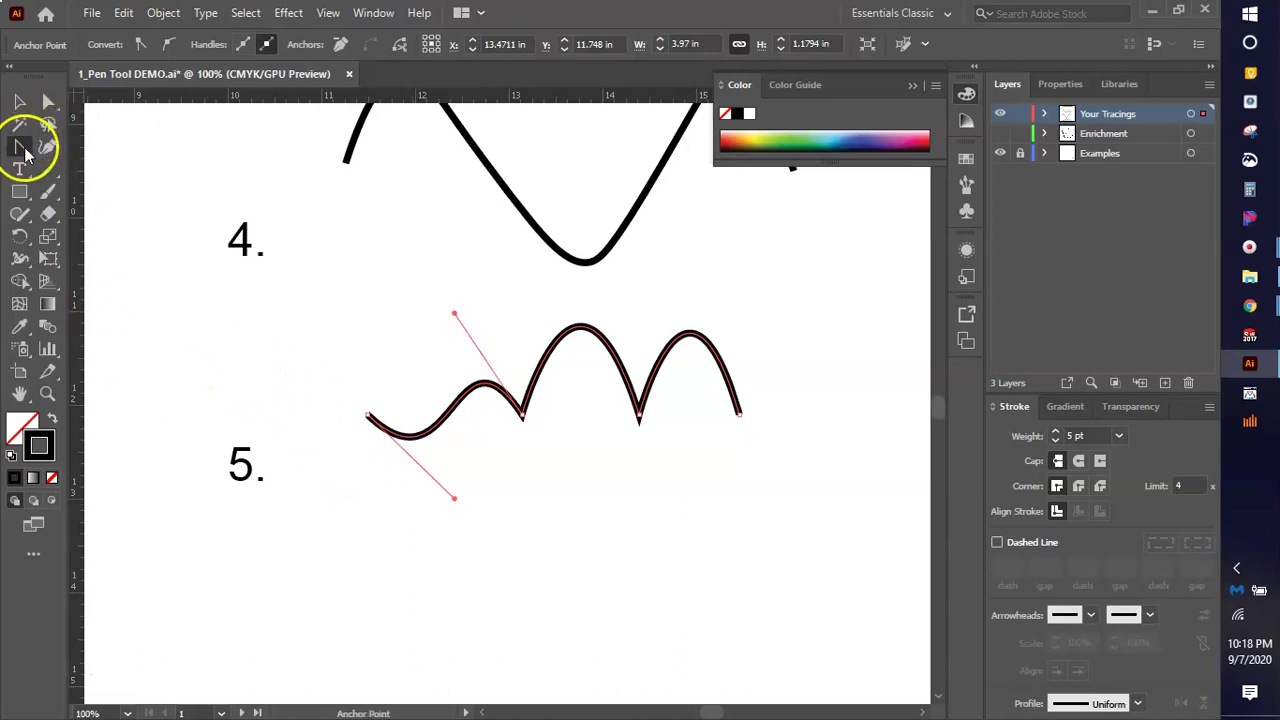
{"action": "left_click", "coordinate": [47, 100]}
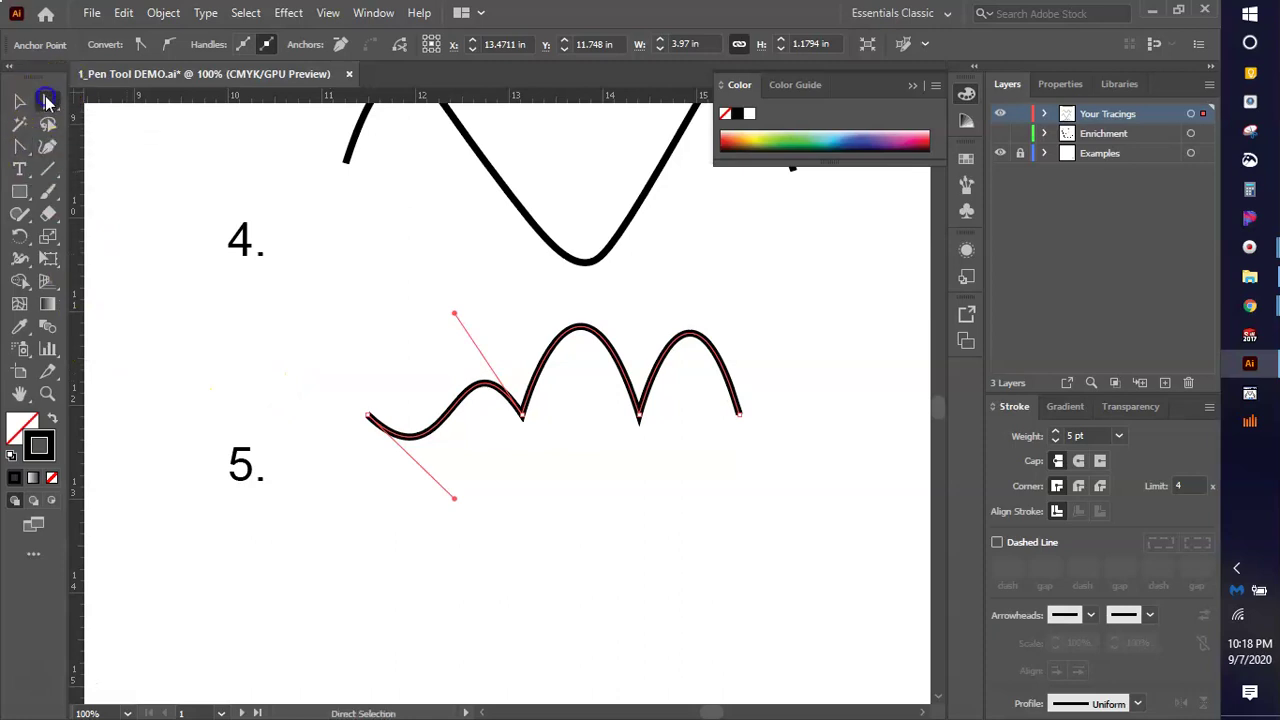
Reshape exercise 4's first segment back into a low arch with its direction handle, and shift the first valley anchor slightly toward it.
{"action": "left_click_drag", "start_coordinate": [452, 494], "coordinate": [381, 335]}
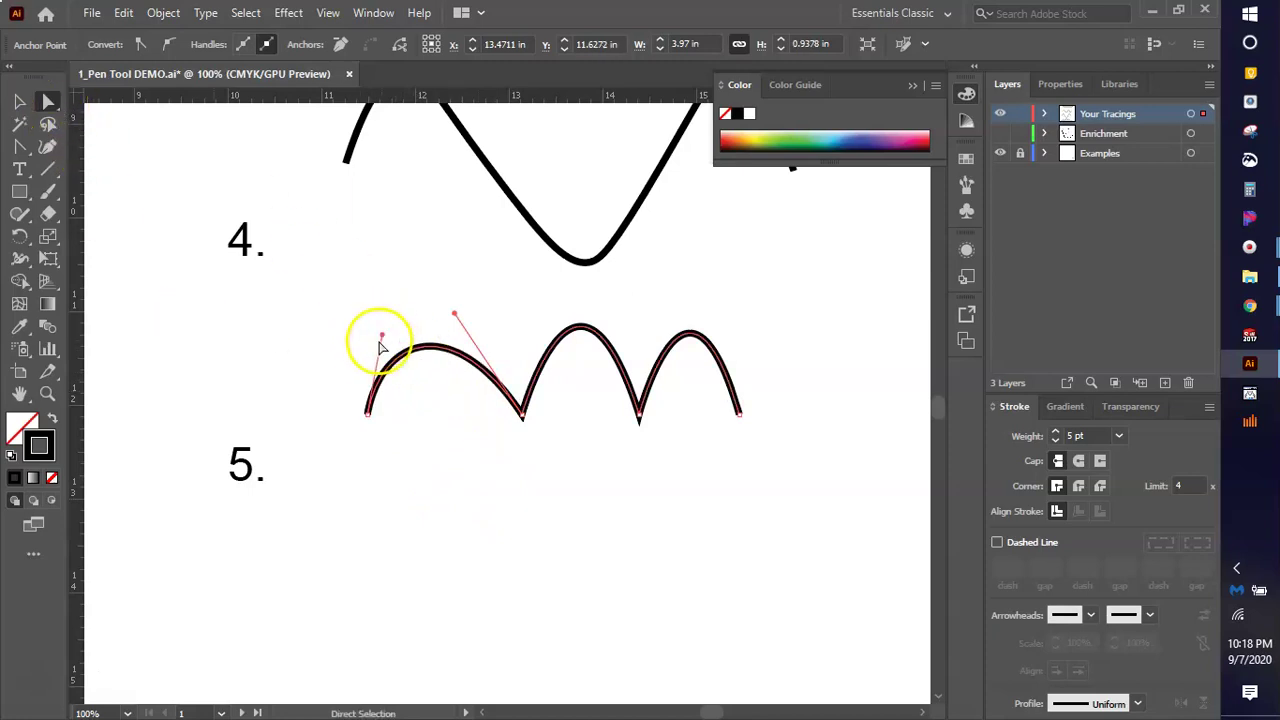
{"action": "left_click_drag", "start_coordinate": [384, 337], "coordinate": [437, 375]}
{"action": "mouse_move", "coordinate": [523, 414]}
{"action": "left_mouse_down"}
{"action": "mouse_move", "coordinate": [469, 423]}
{"action": "mouse_move", "coordinate": [507, 419]}
{"action": "left_mouse_up"}
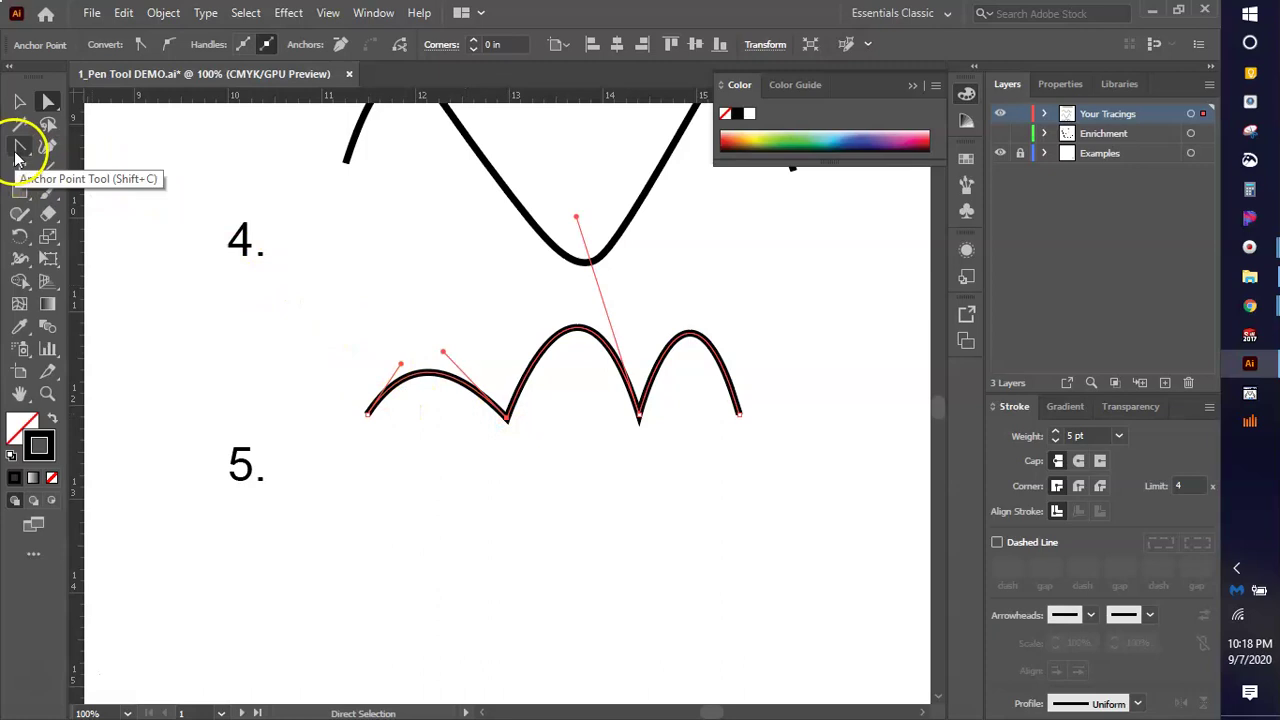
Retract the first valley's arch handle with the Anchor Point tool, pull out smooth handles there, and deselect the path with the Pen tool active.
{"action": "left_click", "coordinate": [19, 149]}
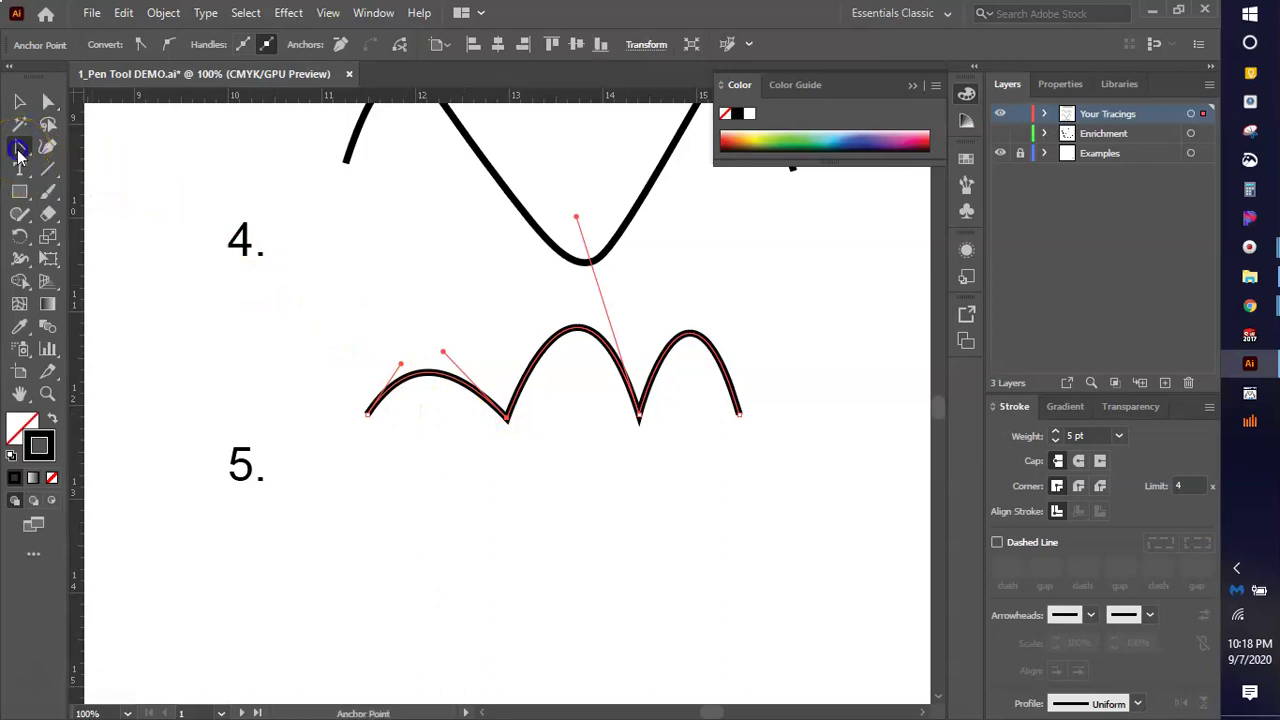
{"action": "left_click", "coordinate": [508, 420]}
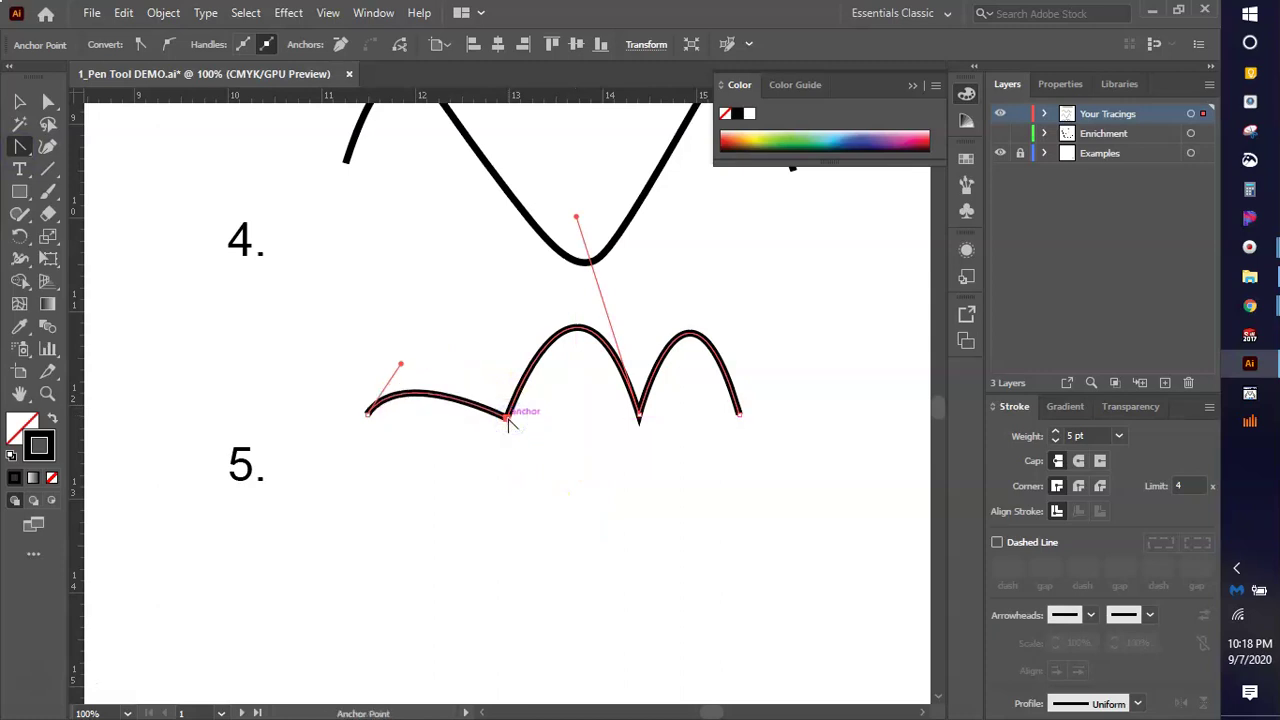
{"action": "left_click_drag", "start_coordinate": [508, 420], "coordinate": [536, 294]}
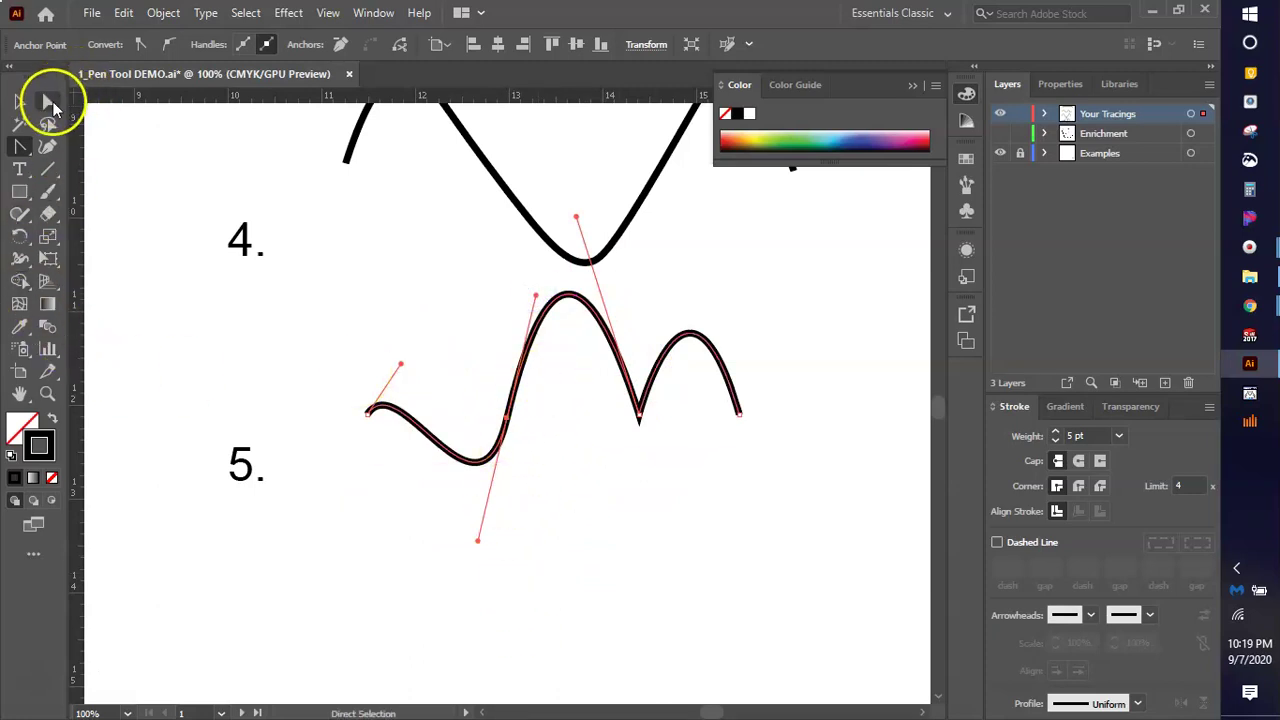
{"action": "left_click", "coordinate": [22, 147]}
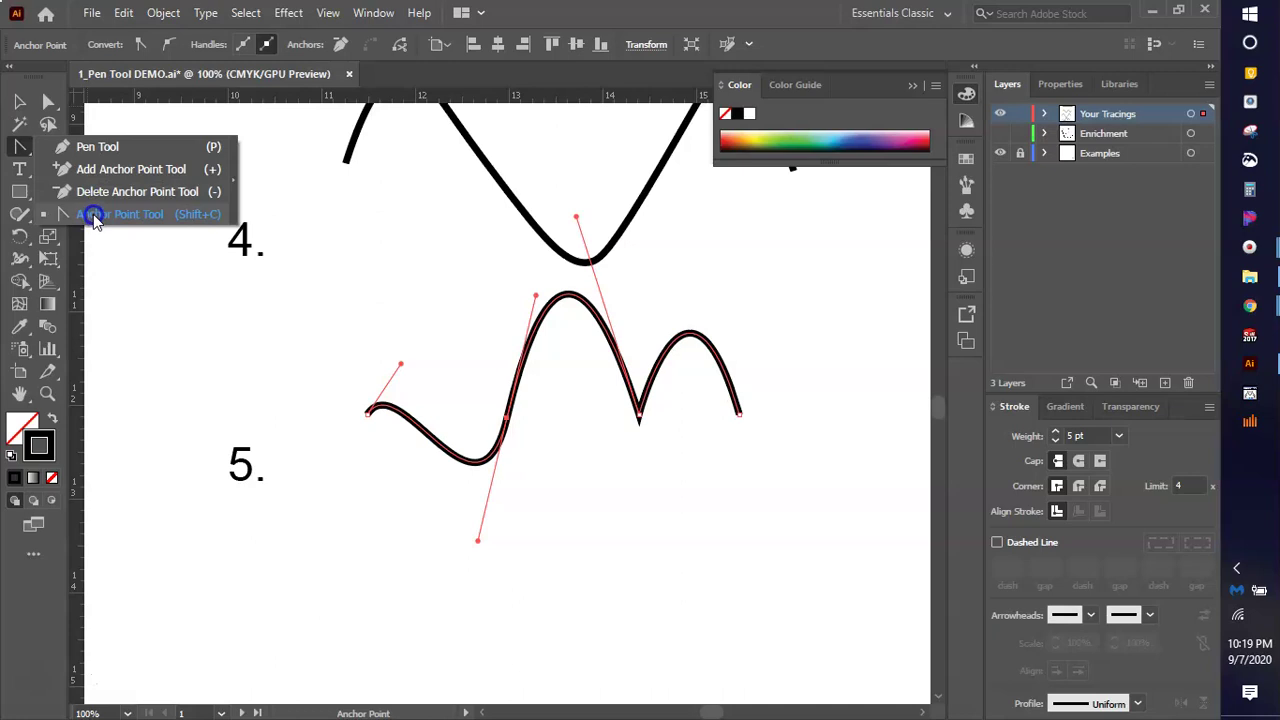
{"action": "left_click", "coordinate": [106, 146]}
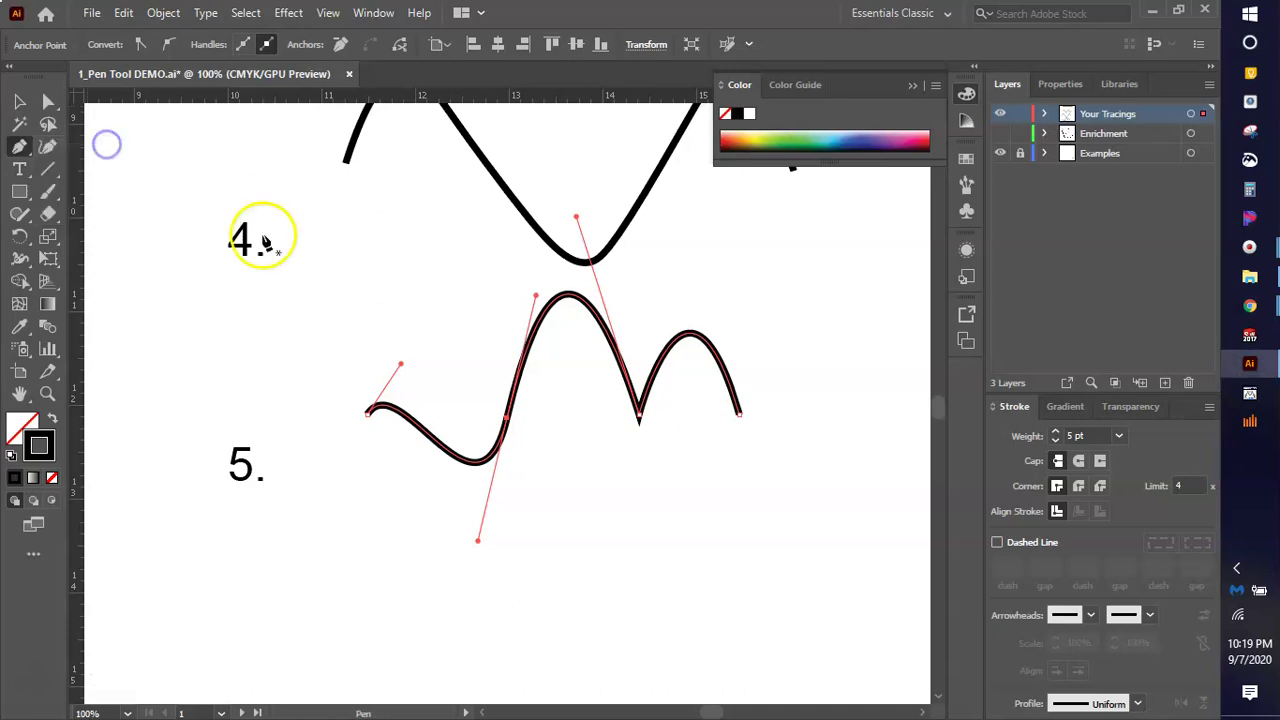
{"action": "key", "text": "ctrl"}
{"action": "left_click", "coordinate": [567, 440], "text": "ctrl"}
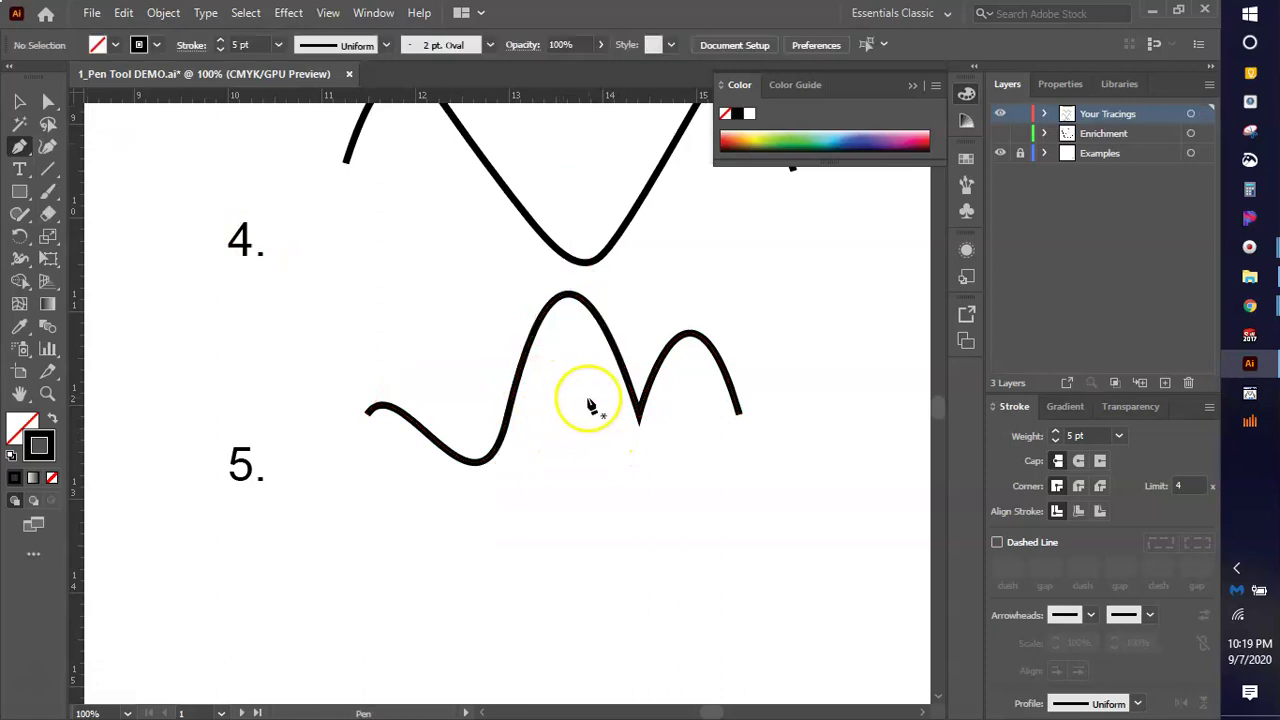
Compare the finished tracings with the examples, and examine the exercise 5 umbrella up close.
{"action": "scroll", "coordinate": [640, 395], "scroll_direction": "down", "scroll_amount": 5}
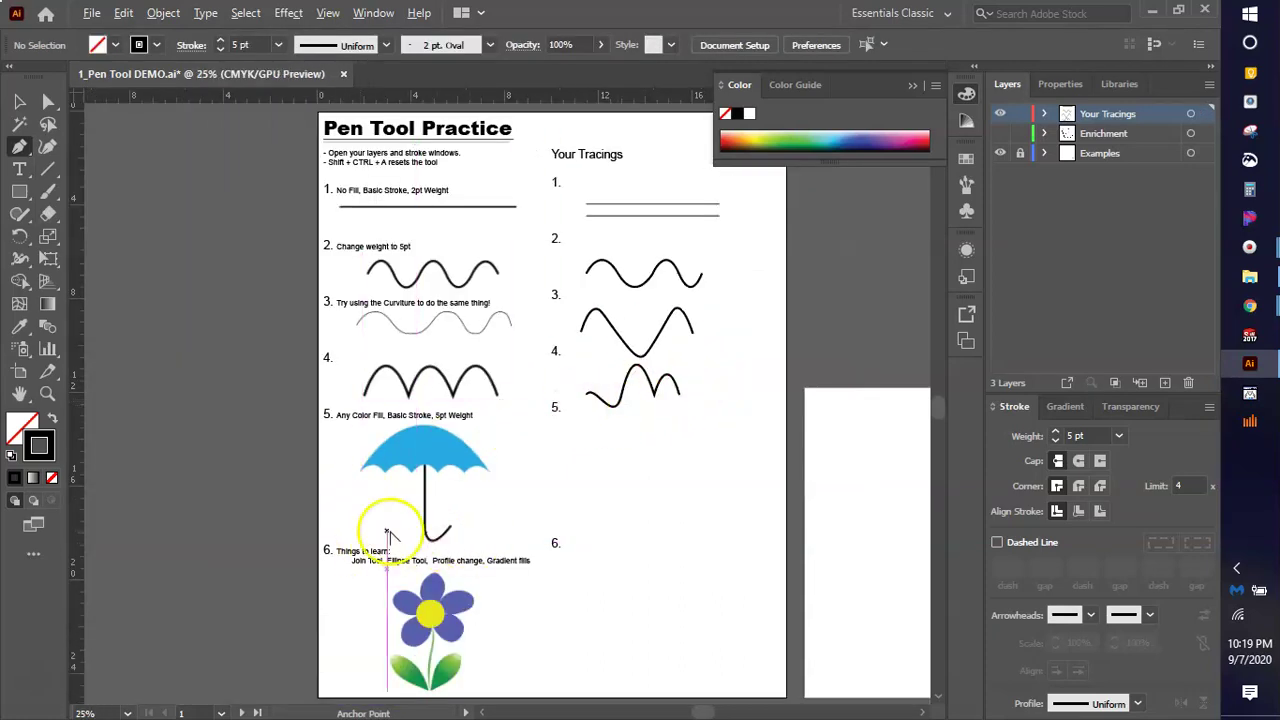
{"action": "scroll", "coordinate": [367, 524], "scroll_direction": "up", "scroll_amount": 1}
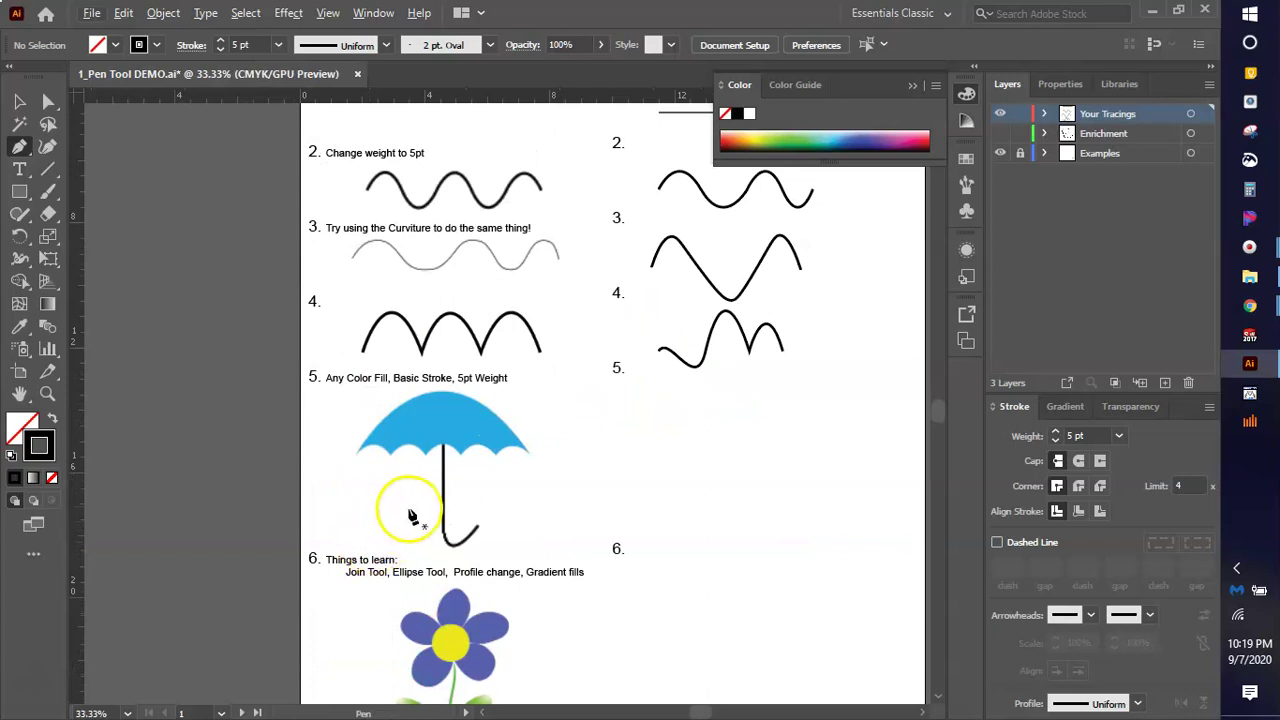
{"action": "scroll", "coordinate": [403, 400], "scroll_direction": "up", "scroll_amount": 3}
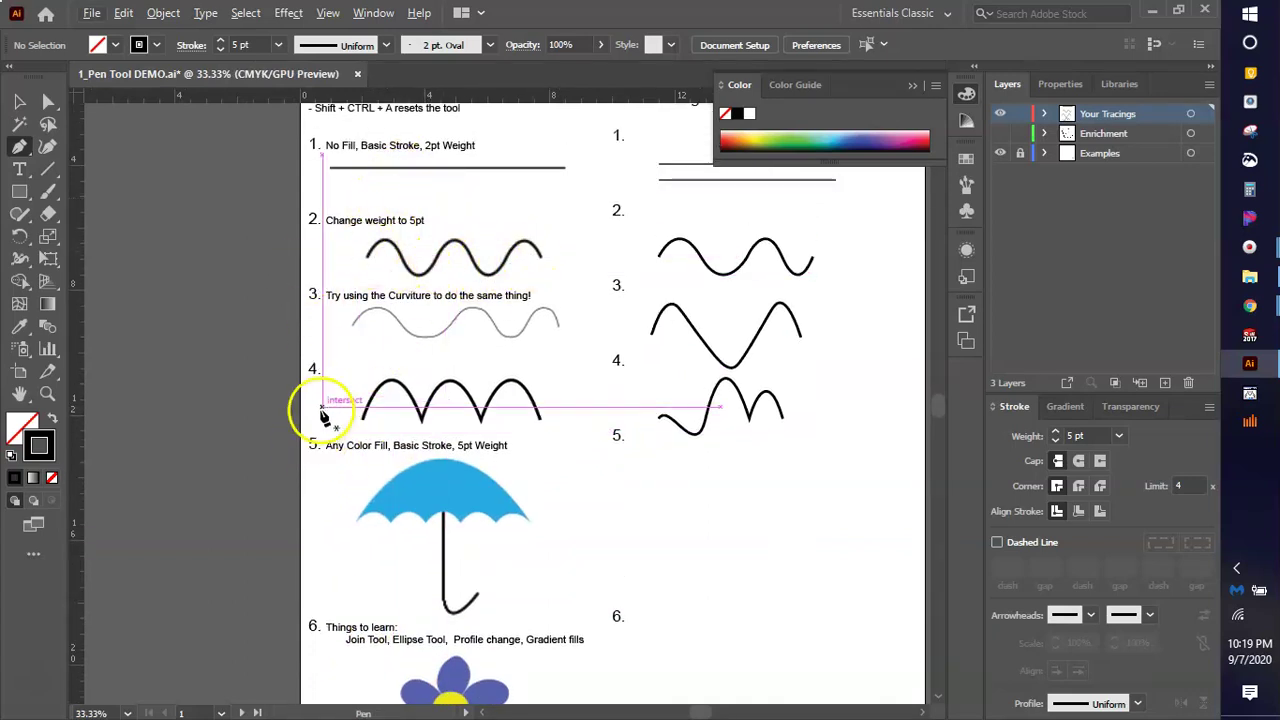
{"action": "scroll", "coordinate": [403, 518], "scroll_direction": "down", "scroll_amount": 1}
{"action": "scroll", "coordinate": [403, 518], "scroll_direction": "down", "scroll_amount": 2}
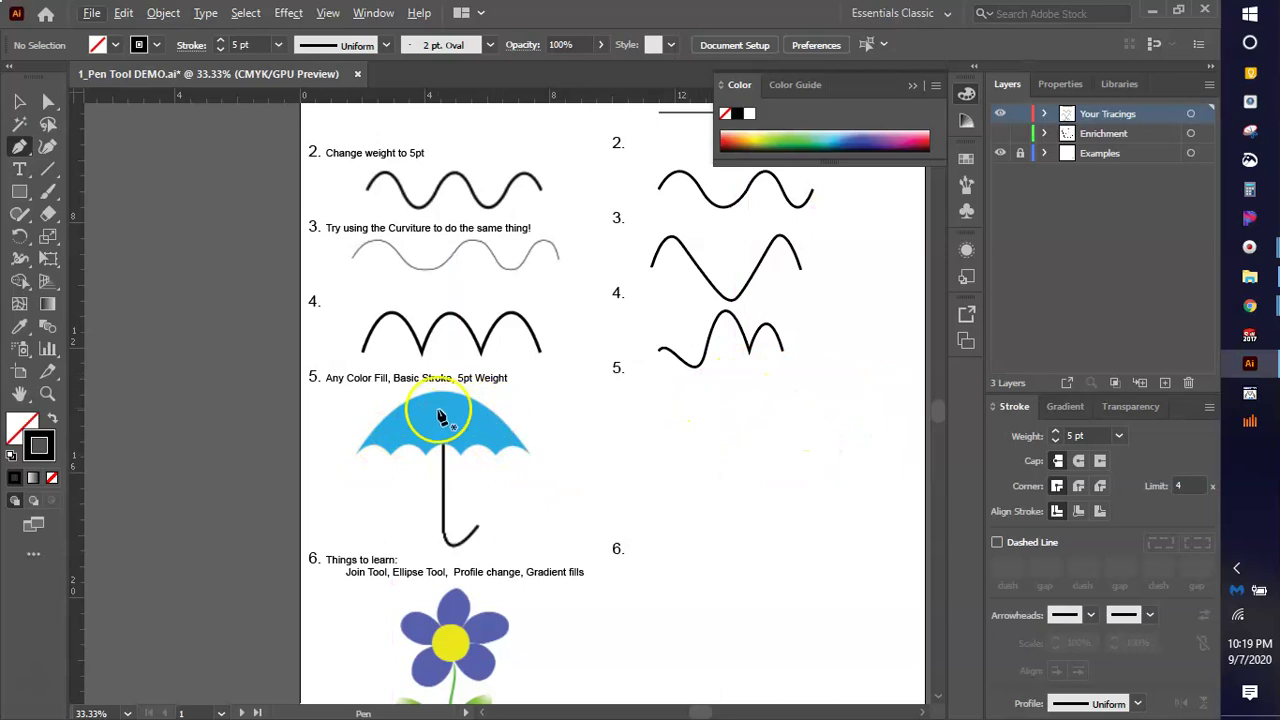
{"action": "scroll", "coordinate": [467, 500], "scroll_direction": "down", "scroll_amount": 1}
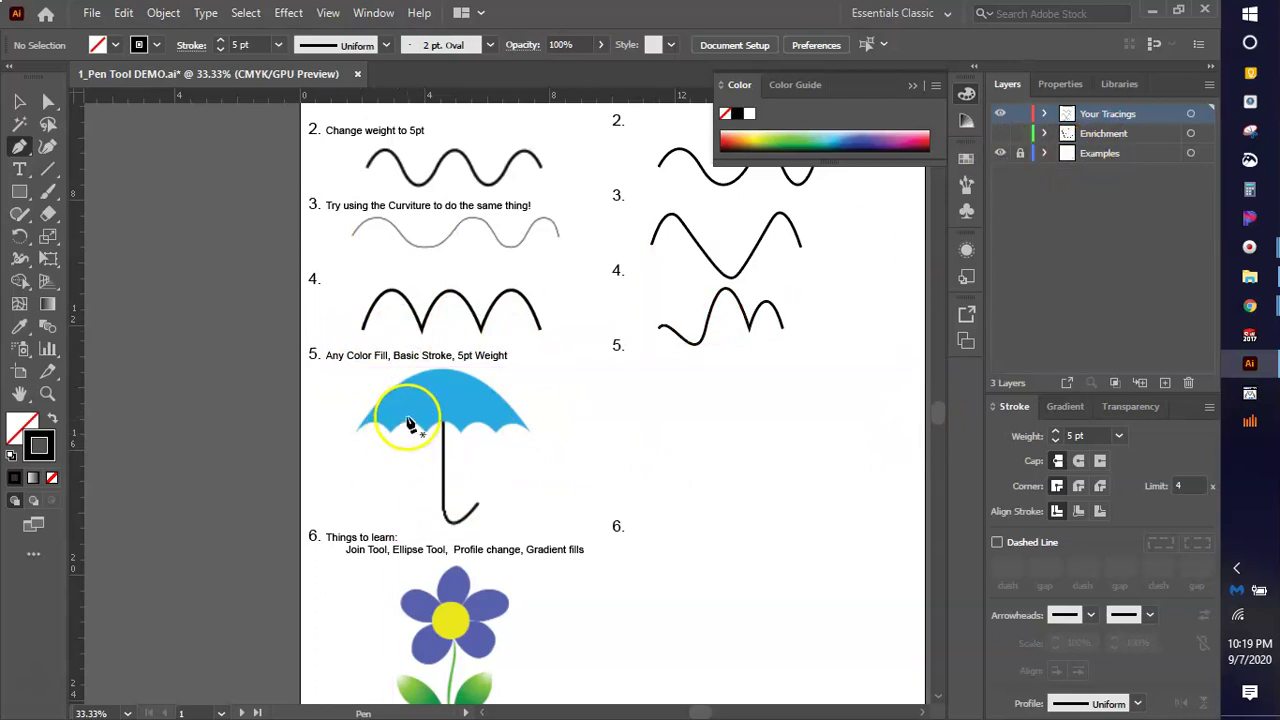
{"action": "scroll", "coordinate": [415, 418], "scroll_direction": "up", "scroll_amount": 3}
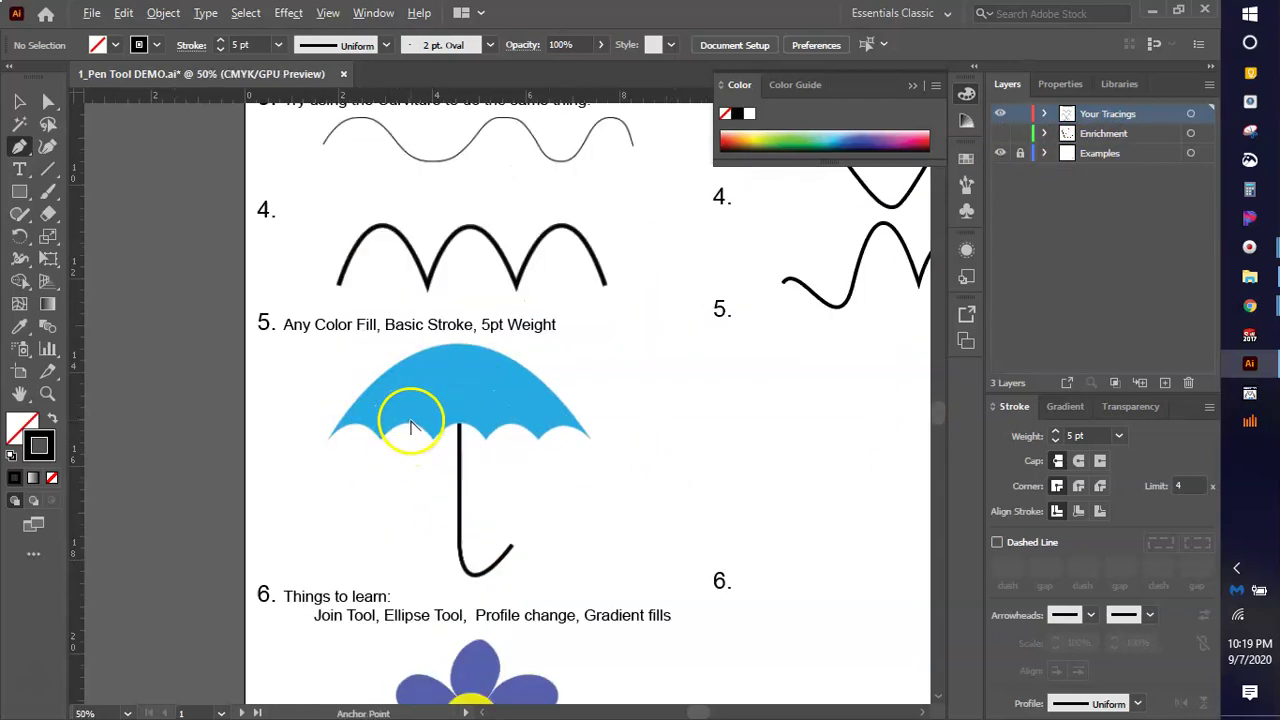
{"action": "scroll", "coordinate": [415, 425], "scroll_direction": "down", "scroll_amount": 1}
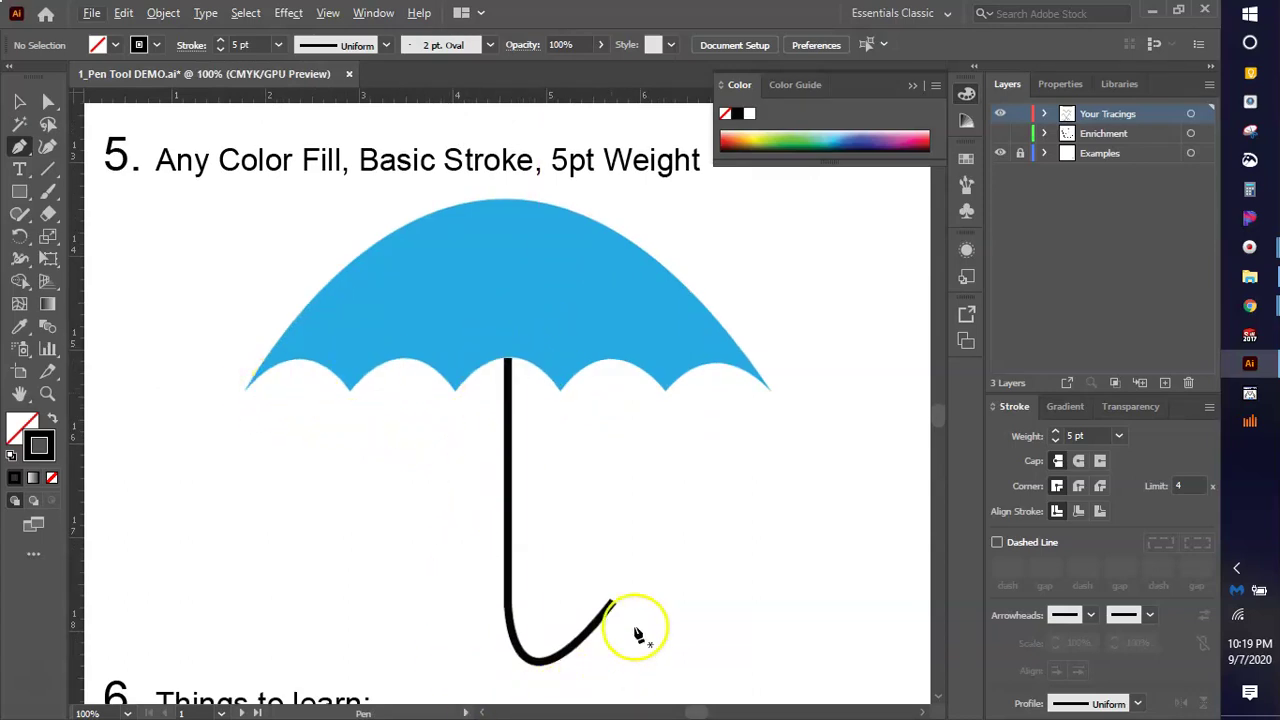
Trace the exercise 5 umbrella handle with a straight shaft about 2.97 in long and a curved hook, and end the path.
{"action": "left_click", "coordinate": [507, 332]}
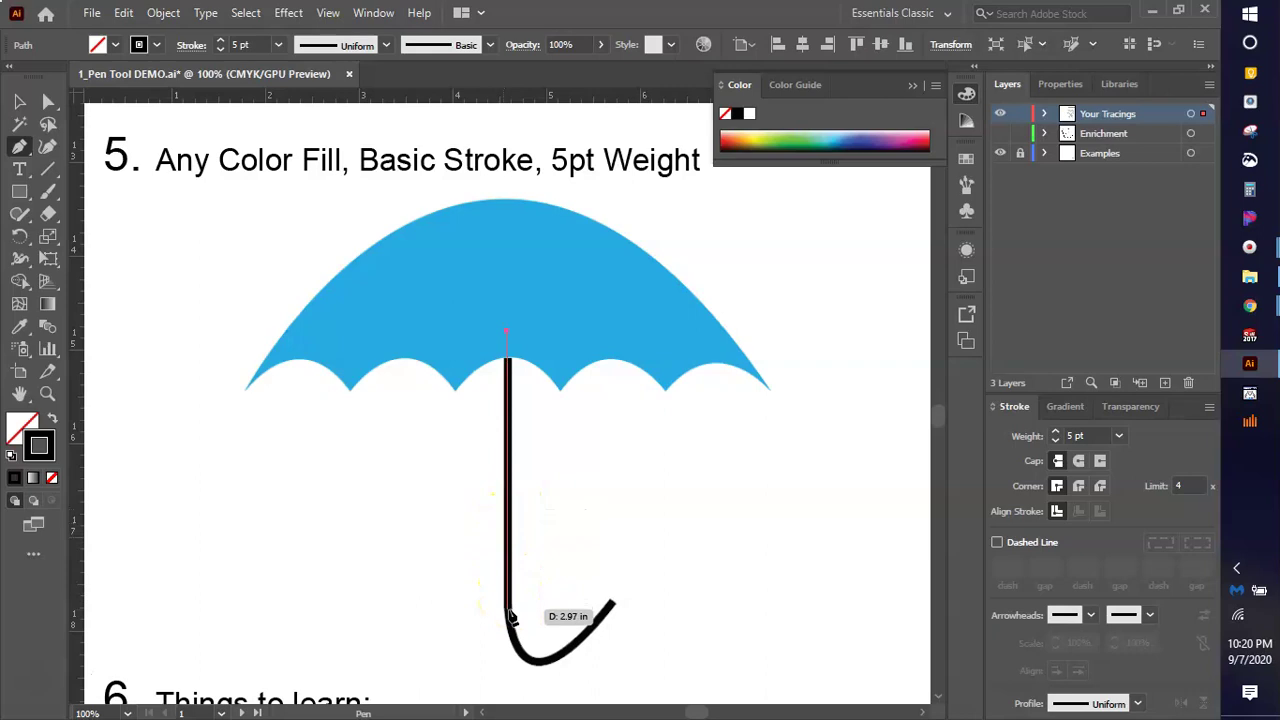
{"action": "left_click_drag", "start_coordinate": [506, 613], "coordinate": [520, 530]}
{"action": "scroll", "coordinate": [540, 523], "scroll_direction": "down", "scroll_amount": 3}
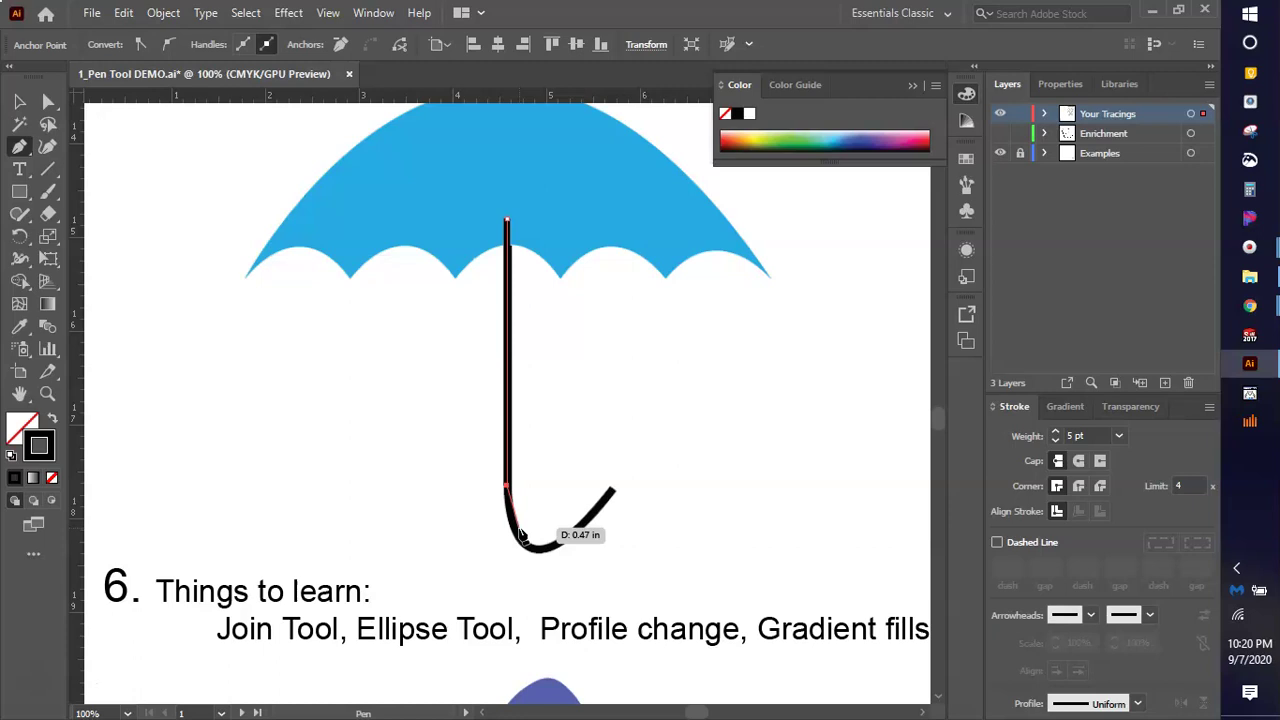
{"action": "scroll", "coordinate": [520, 535], "scroll_direction": "down", "scroll_amount": 4}
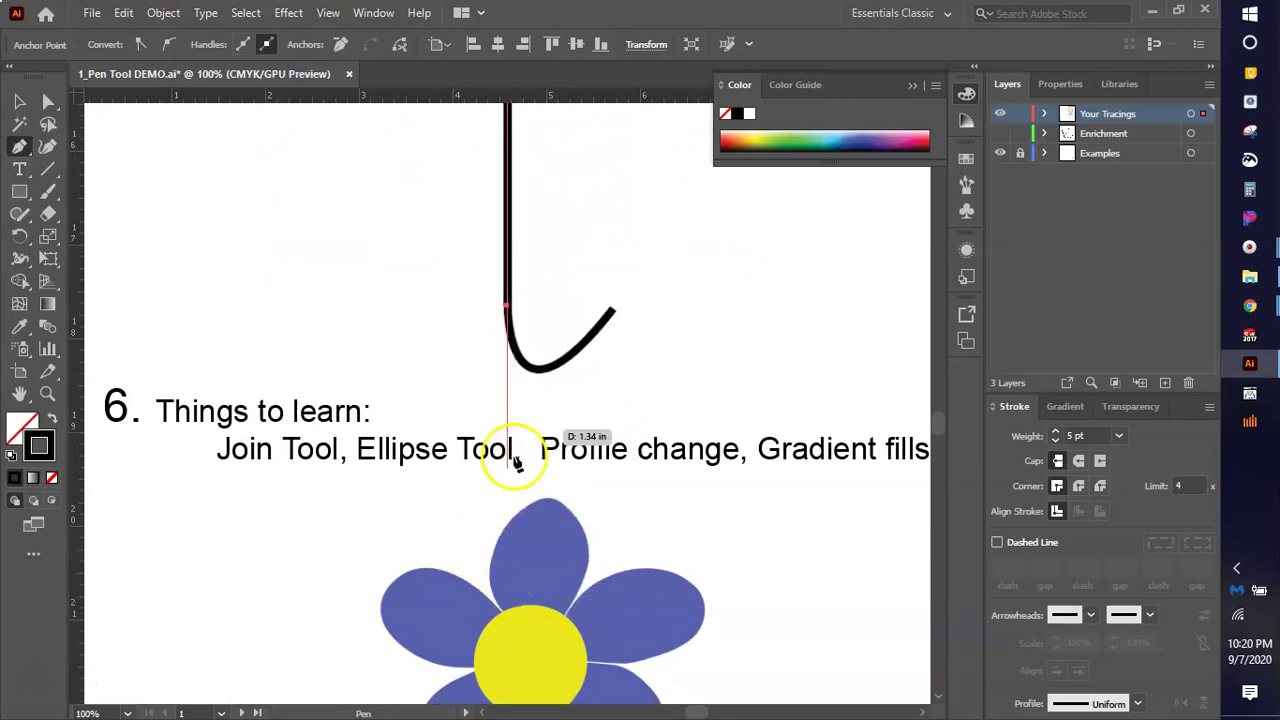
{"action": "scroll", "coordinate": [531, 263], "scroll_direction": "up", "scroll_amount": 2}
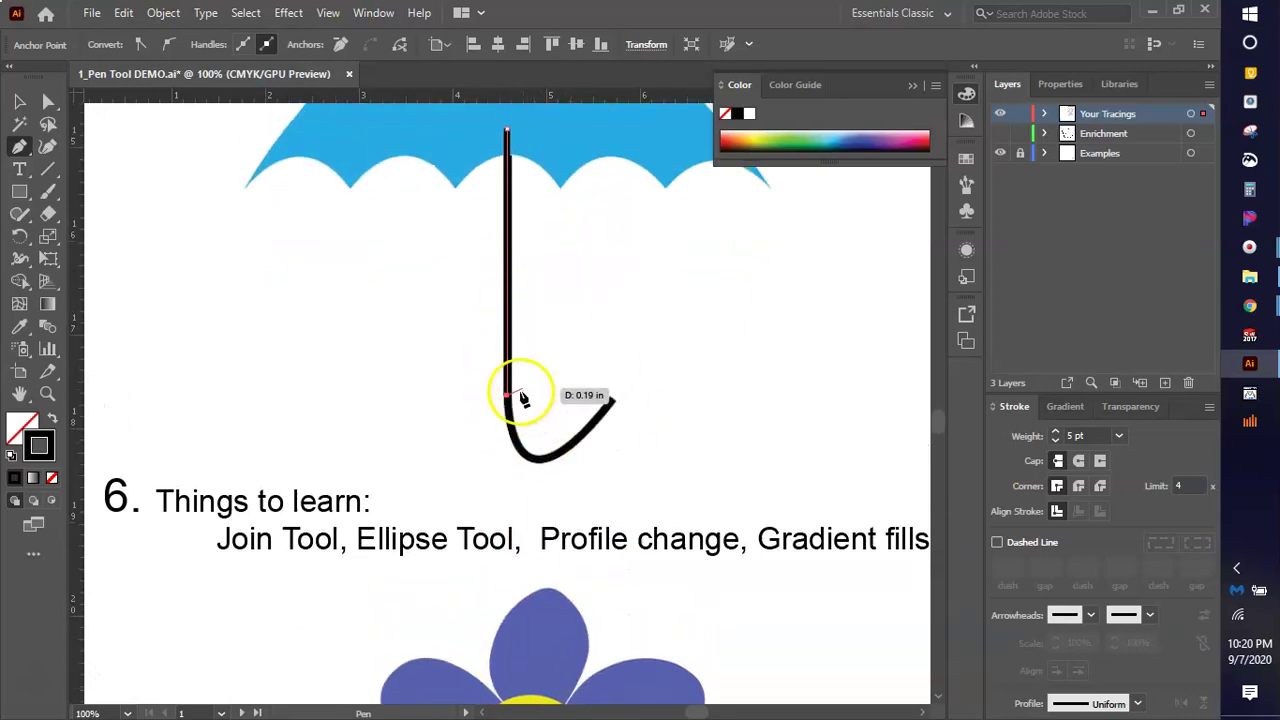
{"action": "left_click_drag", "start_coordinate": [612, 405], "coordinate": [716, 266]}
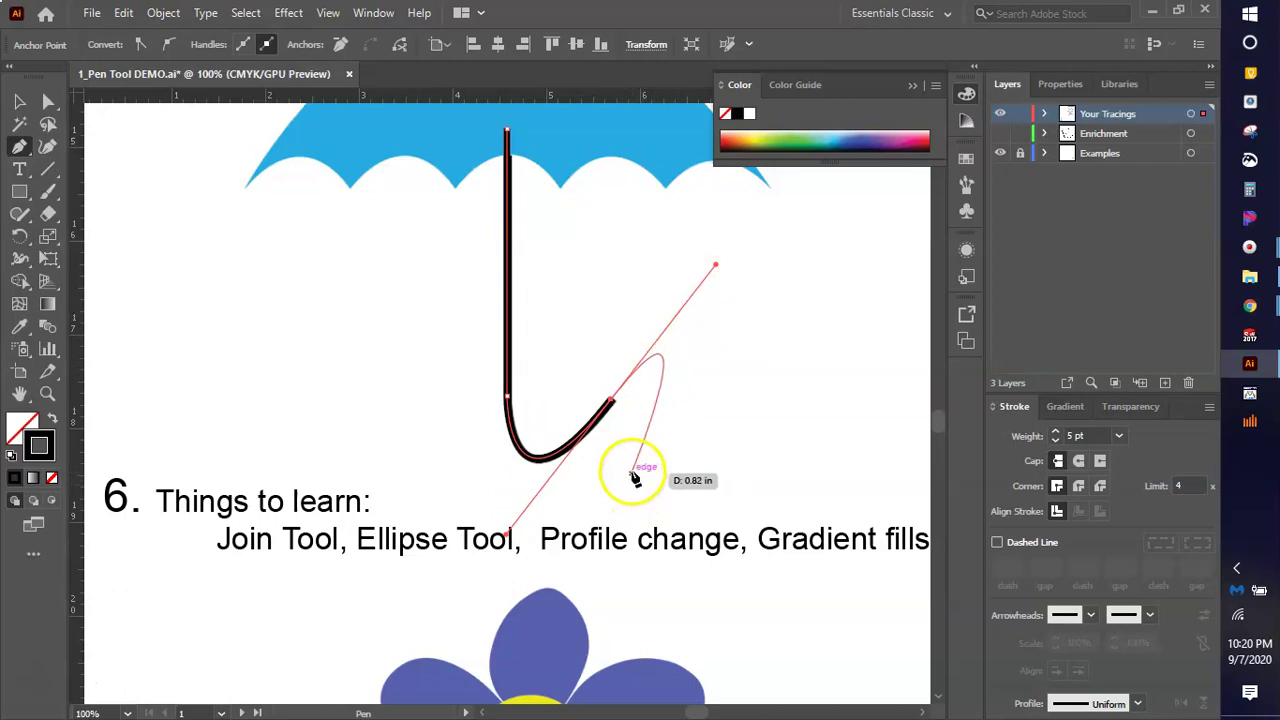
{"action": "left_click", "coordinate": [645, 415], "text": "ctrl"}
Set no stroke and the green C=75 M=0 Y=100 K=0 fill for the canopy, with the Pen tool active.
{"action": "scroll", "coordinate": [543, 363], "scroll_direction": "up", "scroll_amount": 4}
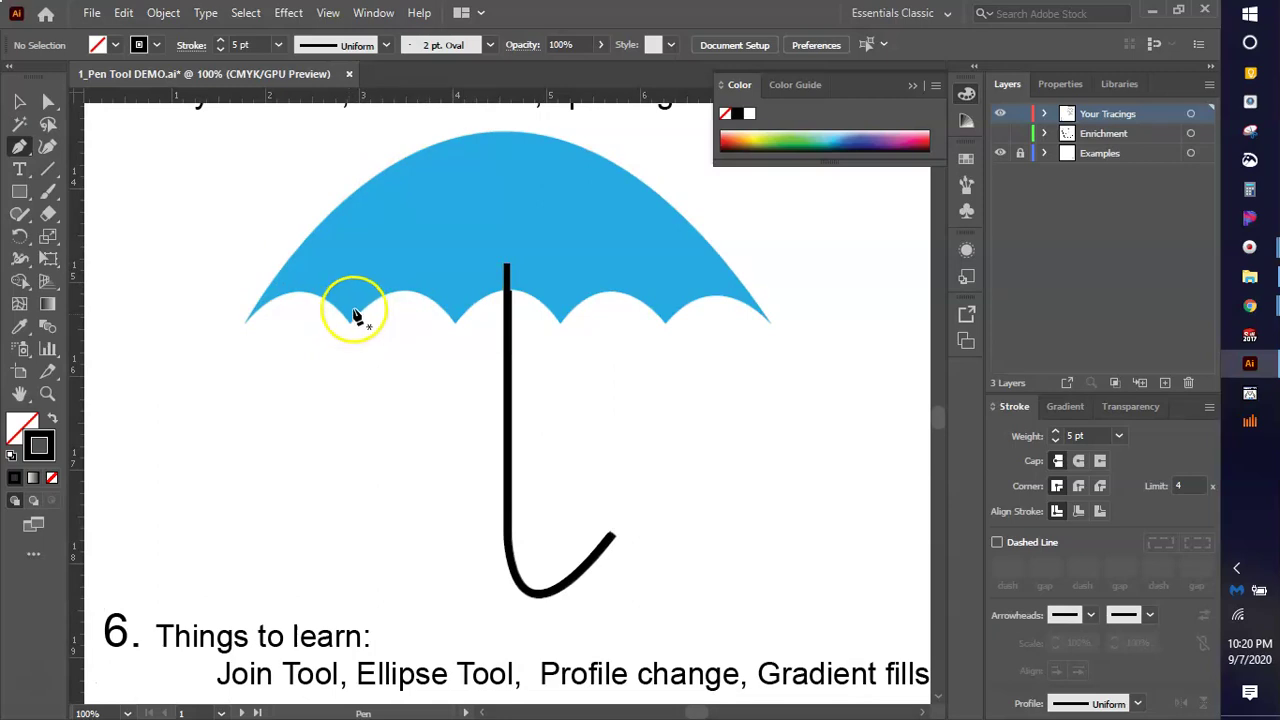
{"action": "scroll", "coordinate": [417, 286], "scroll_direction": "up", "scroll_amount": 3}
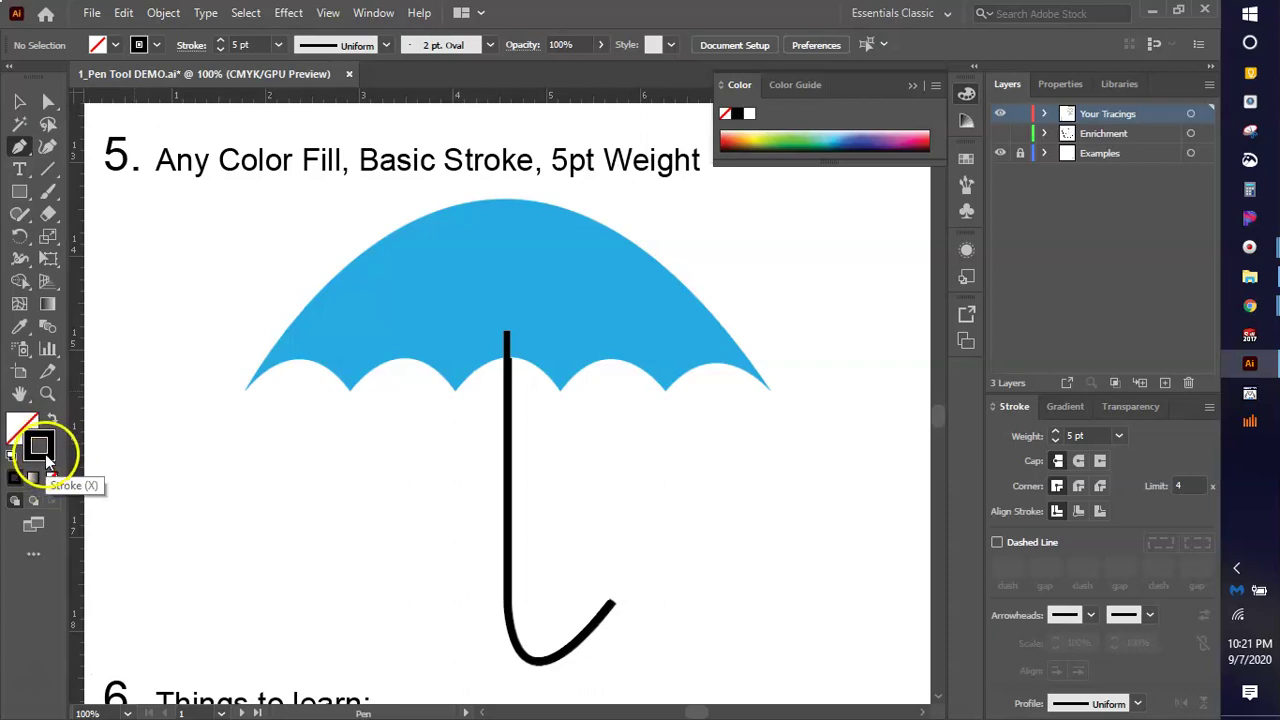
{"action": "left_click", "coordinate": [54, 416]}
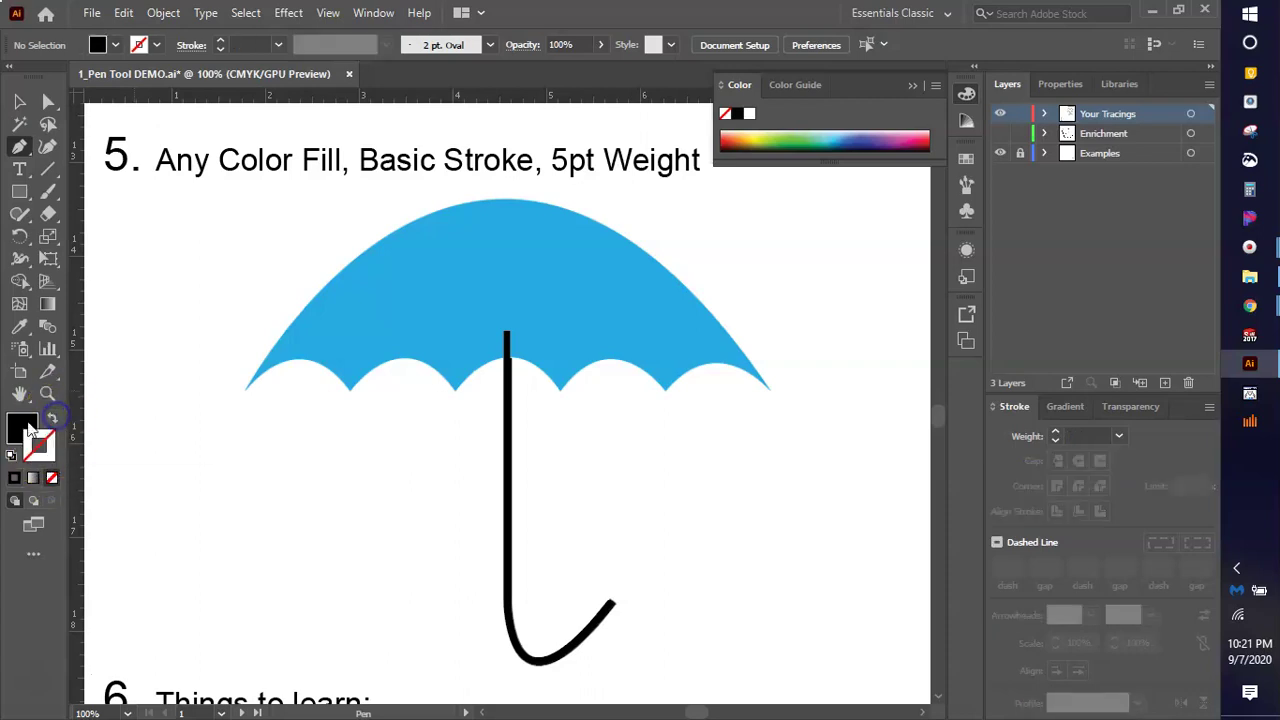
{"action": "left_click", "coordinate": [16, 428]}
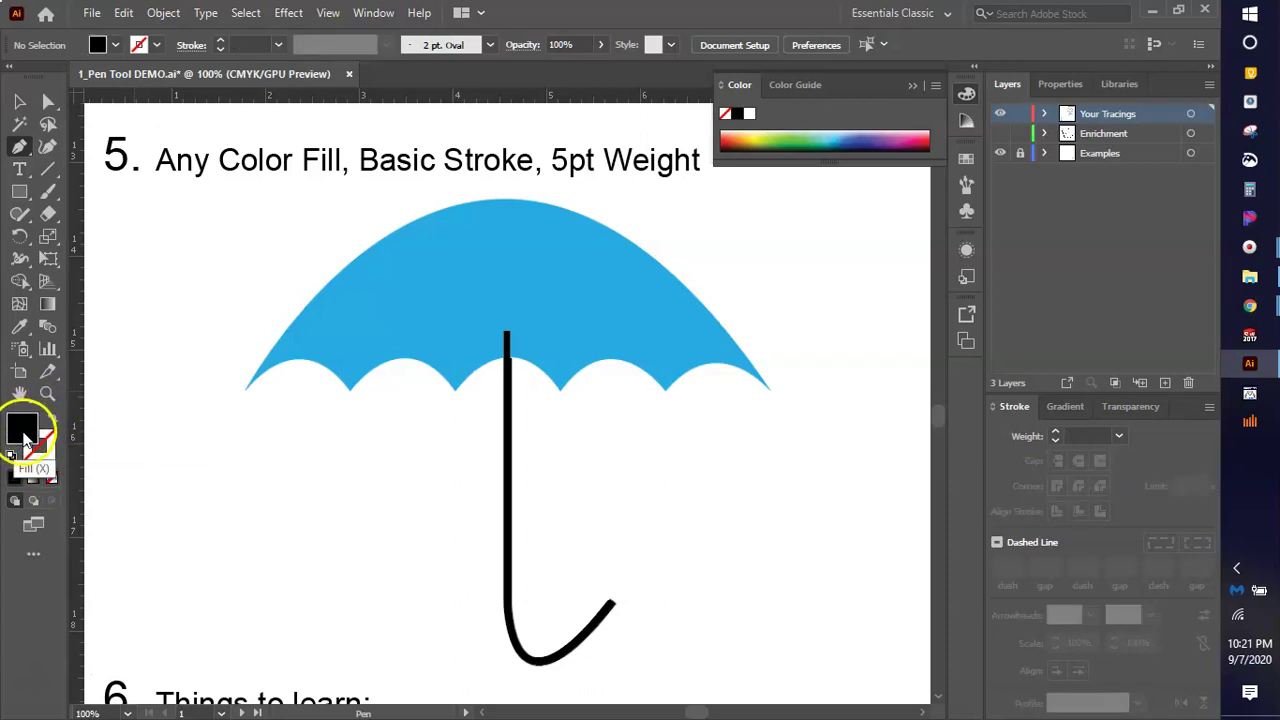
{"action": "left_click", "coordinate": [116, 45]}
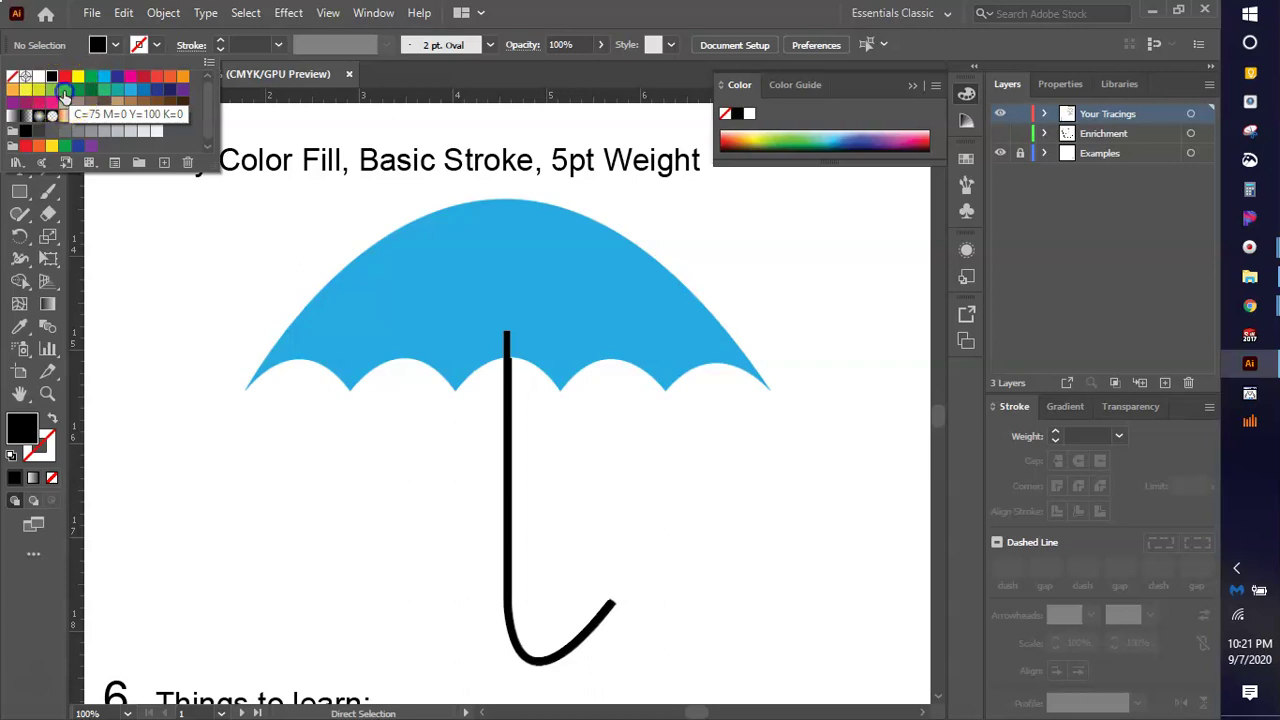
{"action": "left_click", "coordinate": [64, 95]}
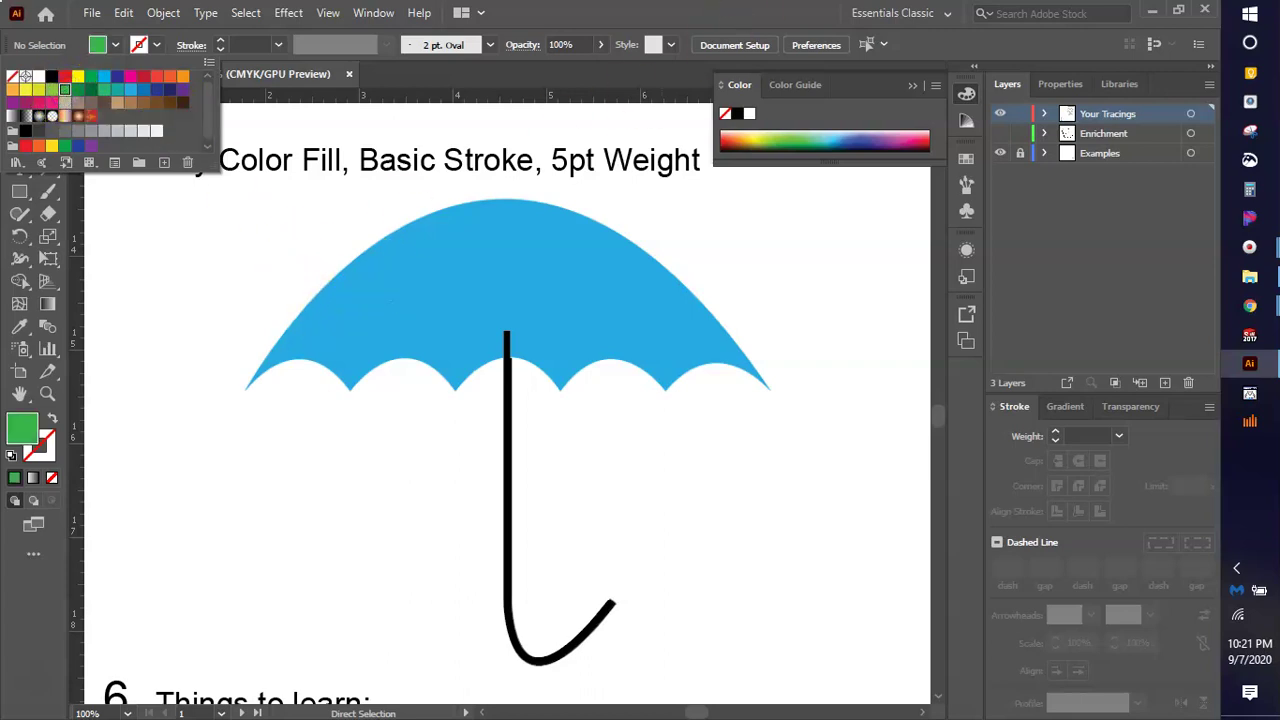
{"action": "key", "text": "Escape"}
{"action": "key", "text": "p"}
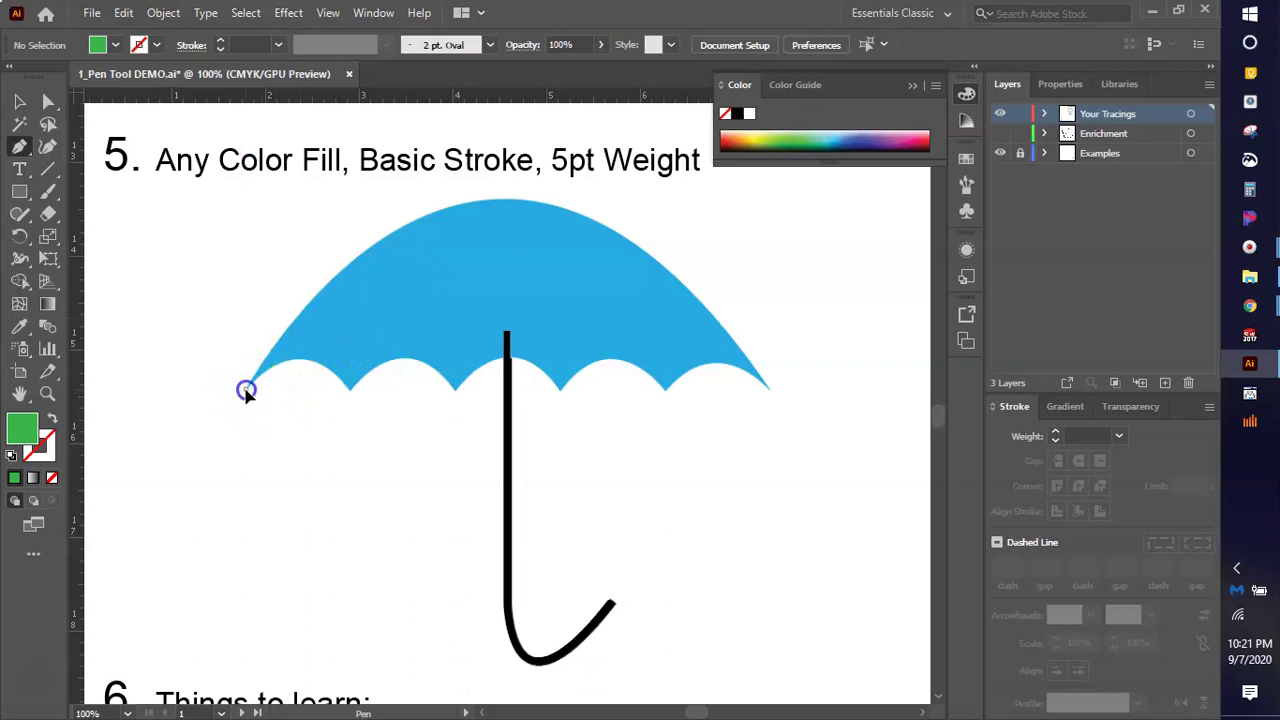
Trace the top of the umbrella canopy as a single arc from its left tip to its right tip.
{"action": "left_click", "coordinate": [246, 390]}
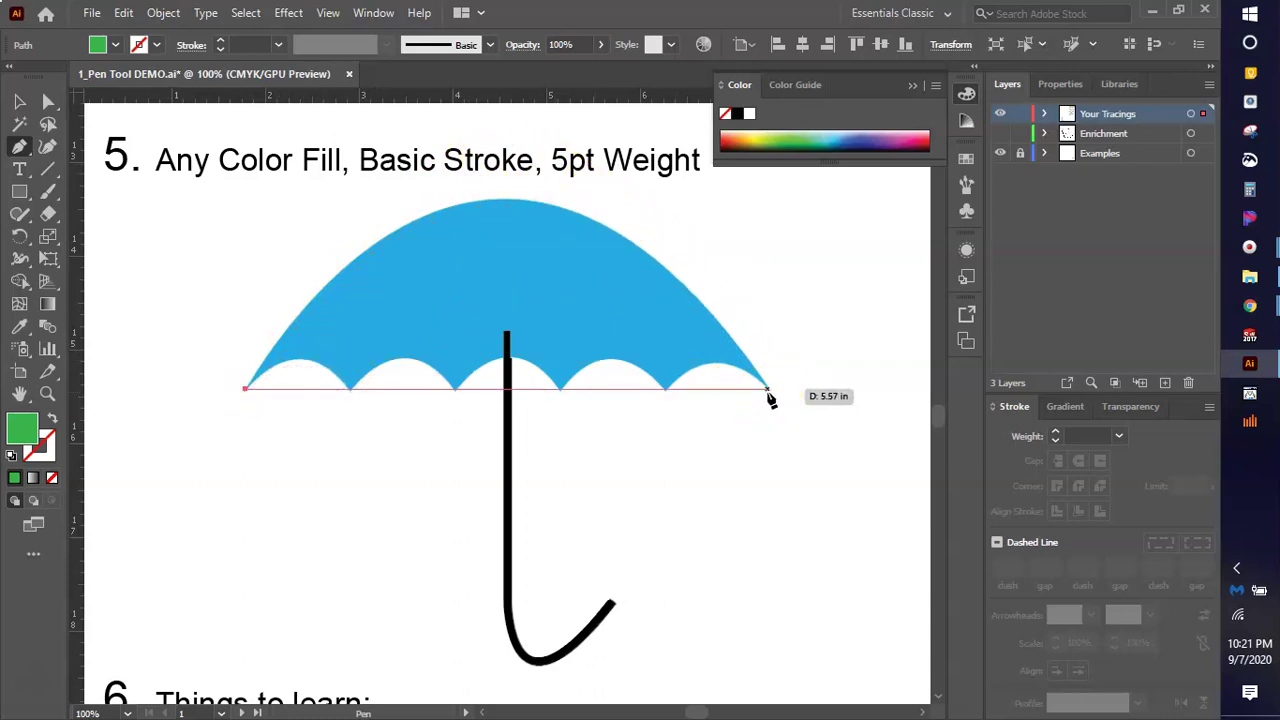
{"action": "left_click_drag", "start_coordinate": [767, 390], "coordinate": [681, 297]}
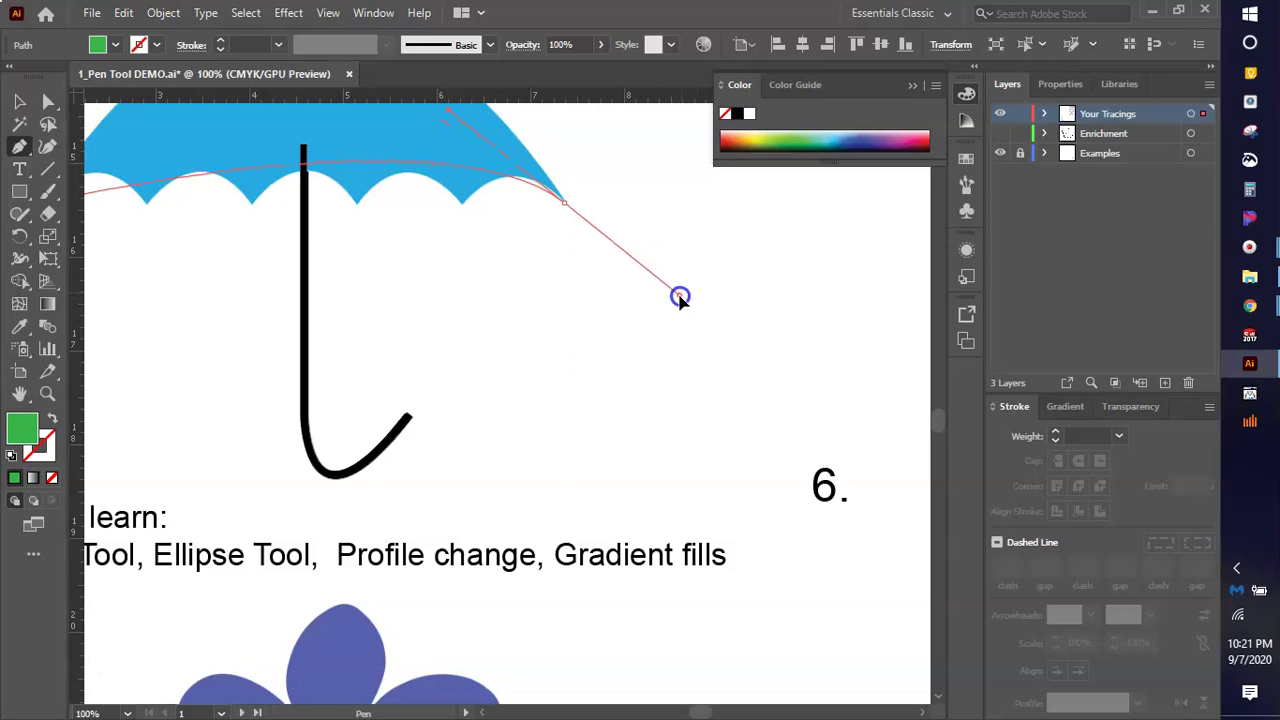
{"action": "scroll", "coordinate": [665, 293], "scroll_direction": "down", "scroll_amount": 1}
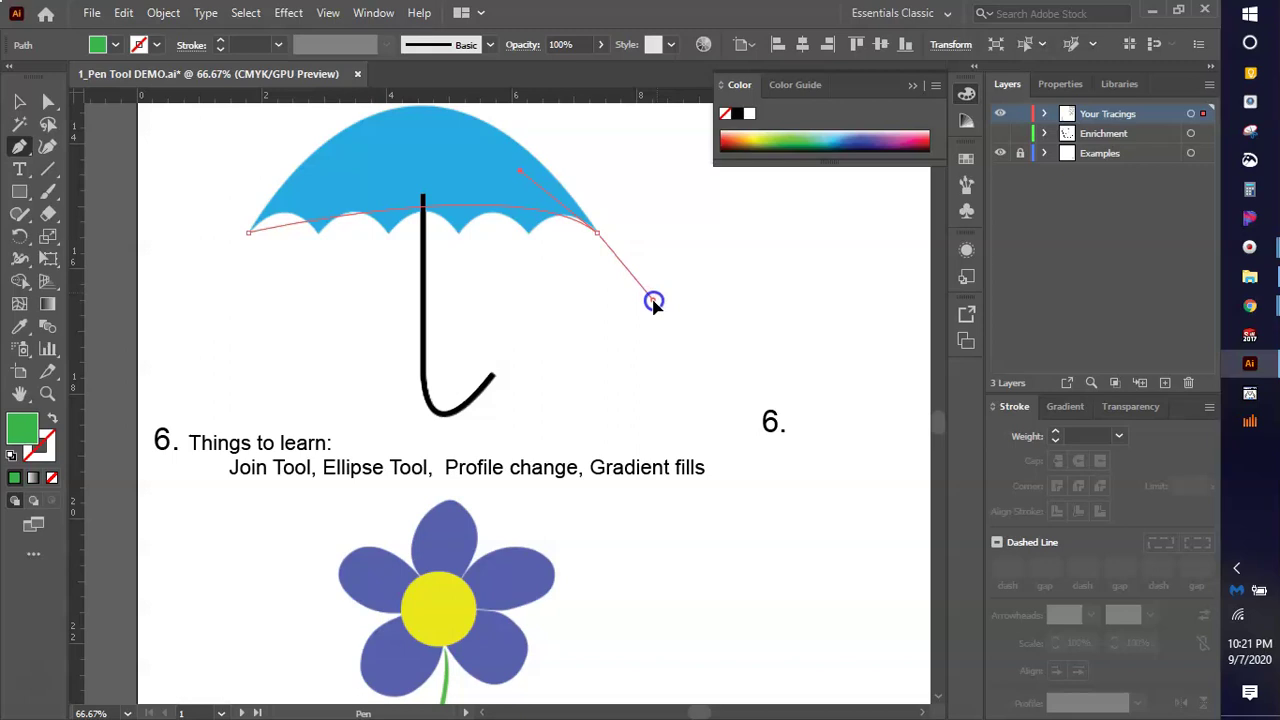
{"action": "left_click_drag", "start_coordinate": [653, 313], "coordinate": [790, 519]}
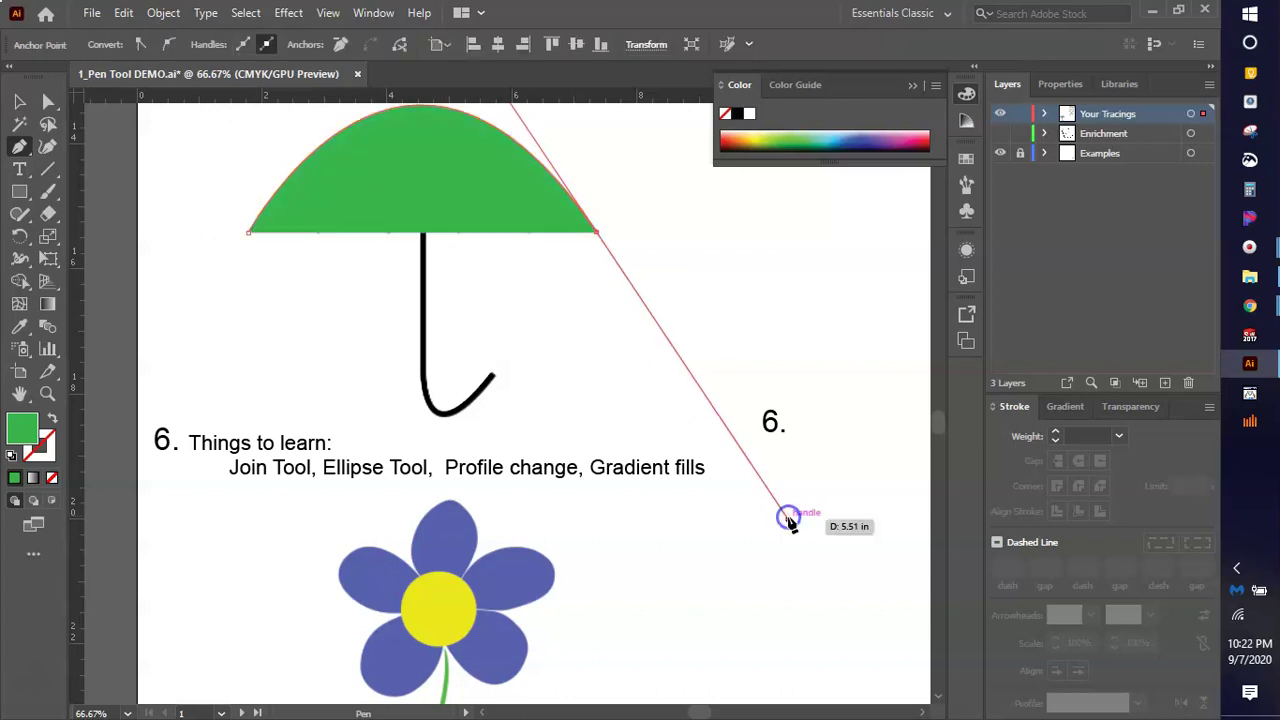
{"action": "scroll", "coordinate": [428, 218], "scroll_direction": "up", "scroll_amount": 2}
{"action": "scroll", "coordinate": [428, 218], "scroll_direction": "up", "scroll_amount": 2}
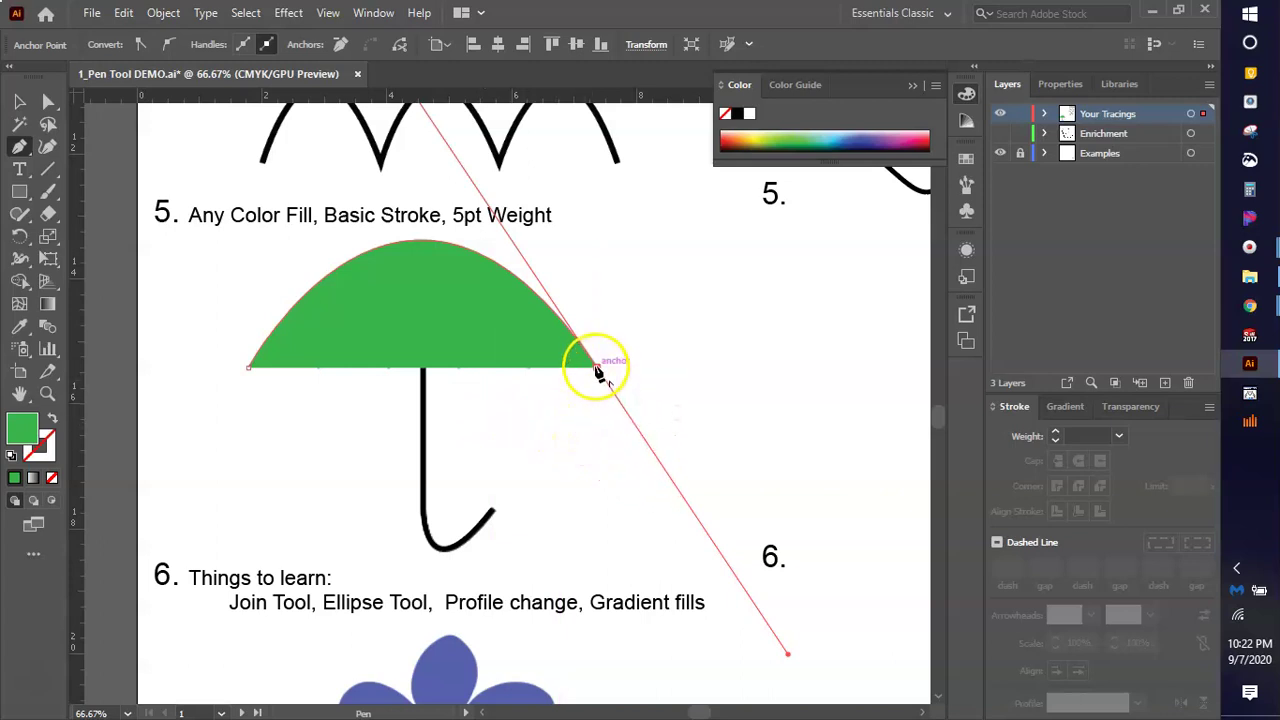
Remove the outgoing handle at the canopy's right tip, and swap fill and stroke so the path has only a green outline.
{"action": "left_click", "coordinate": [596, 372]}
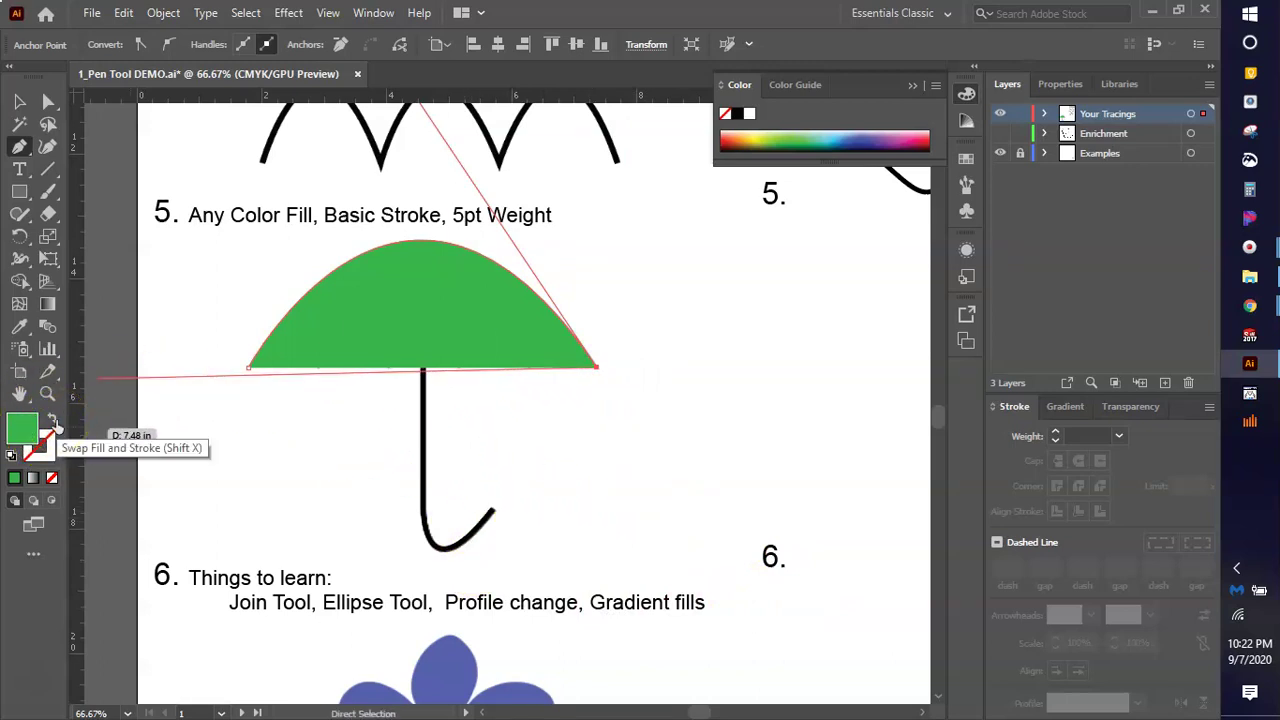
{"action": "left_click", "coordinate": [55, 422]}
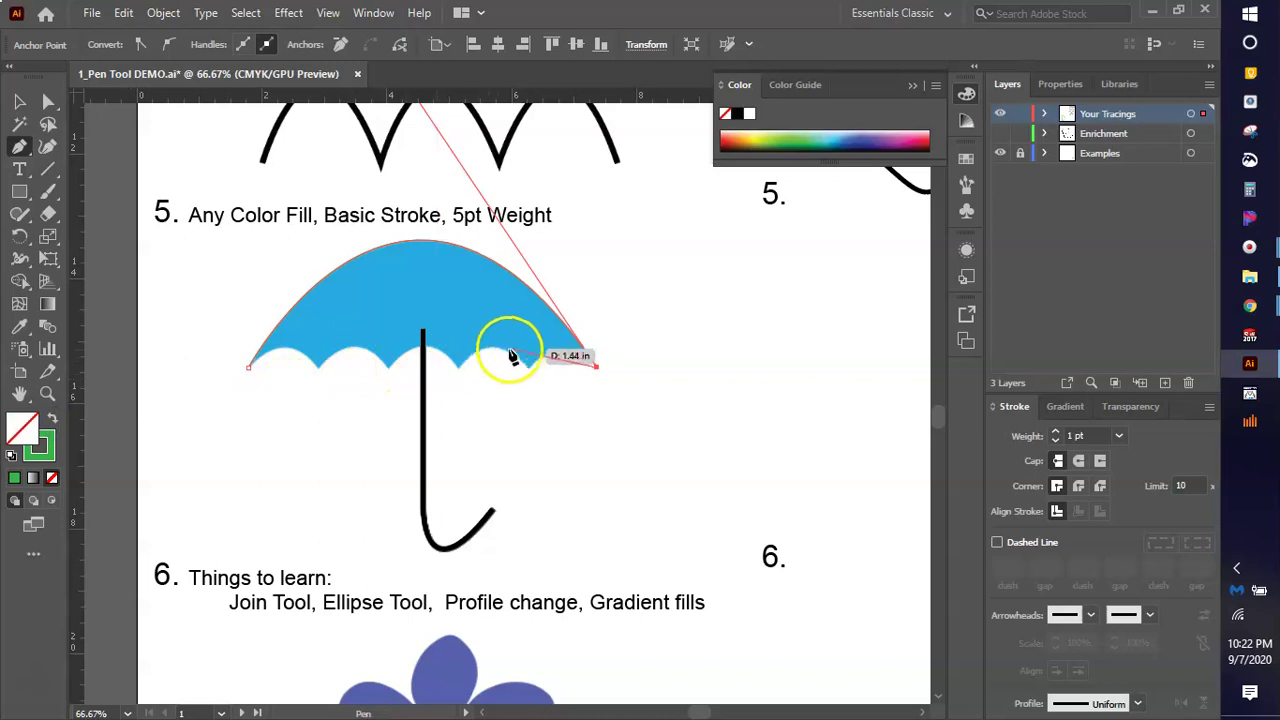
{"action": "scroll", "coordinate": [465, 345], "scroll_direction": "up", "scroll_amount": 1}
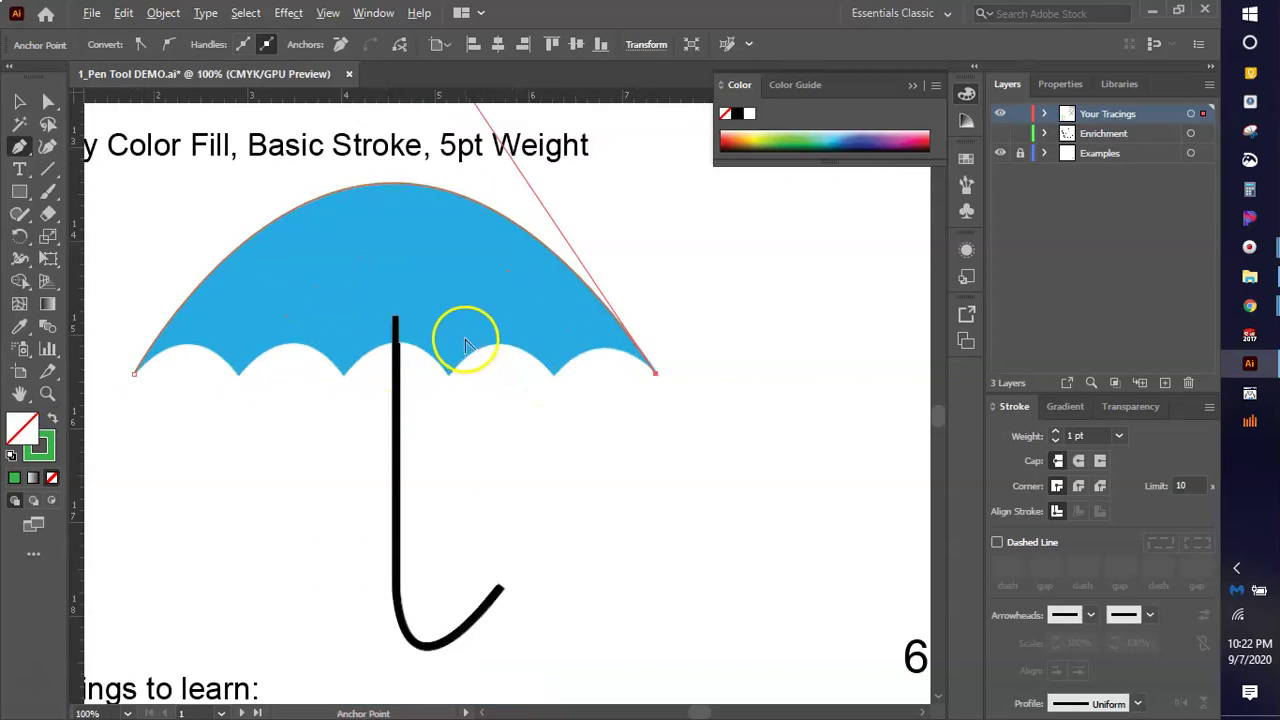
Trace the first two scallops from the canopy's right tip, each about 1.1 in wide, removing the outgoing handle at each point.
{"action": "scroll", "coordinate": [465, 345], "scroll_direction": "up", "scroll_amount": 1}
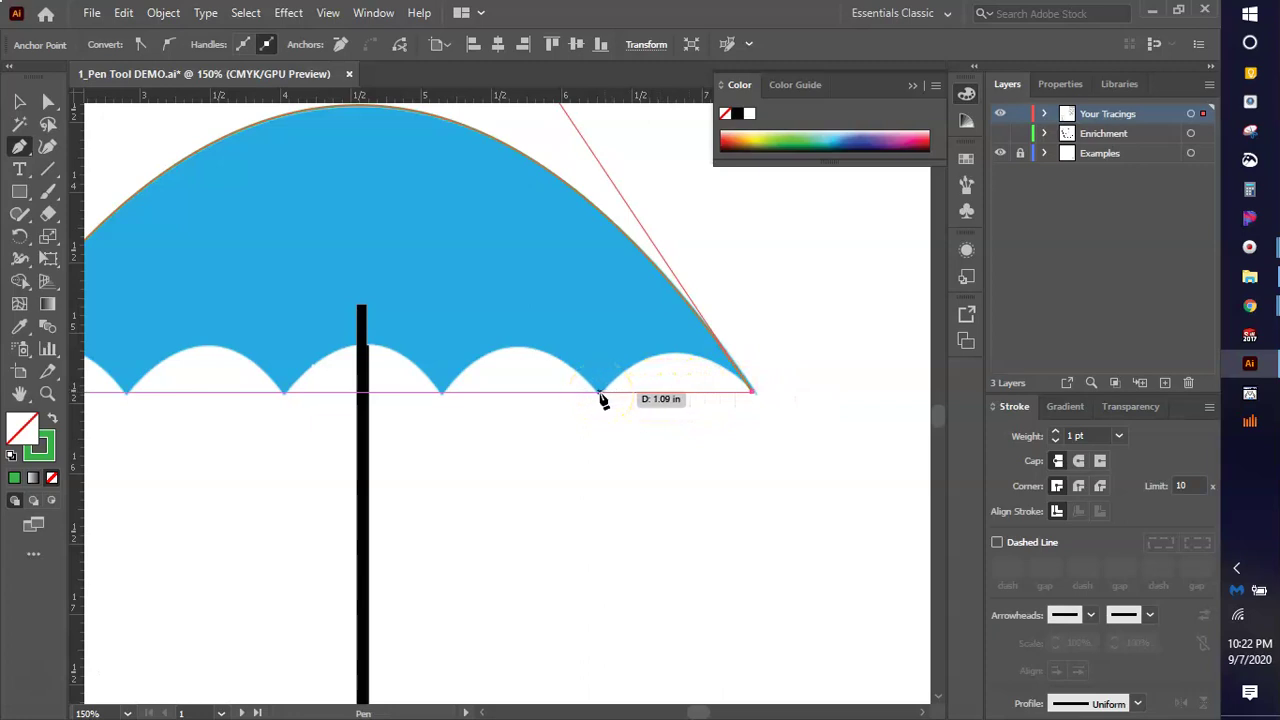
{"action": "left_click", "coordinate": [600, 393]}
{"action": "left_click_drag", "start_coordinate": [587, 403], "coordinate": [516, 481]}
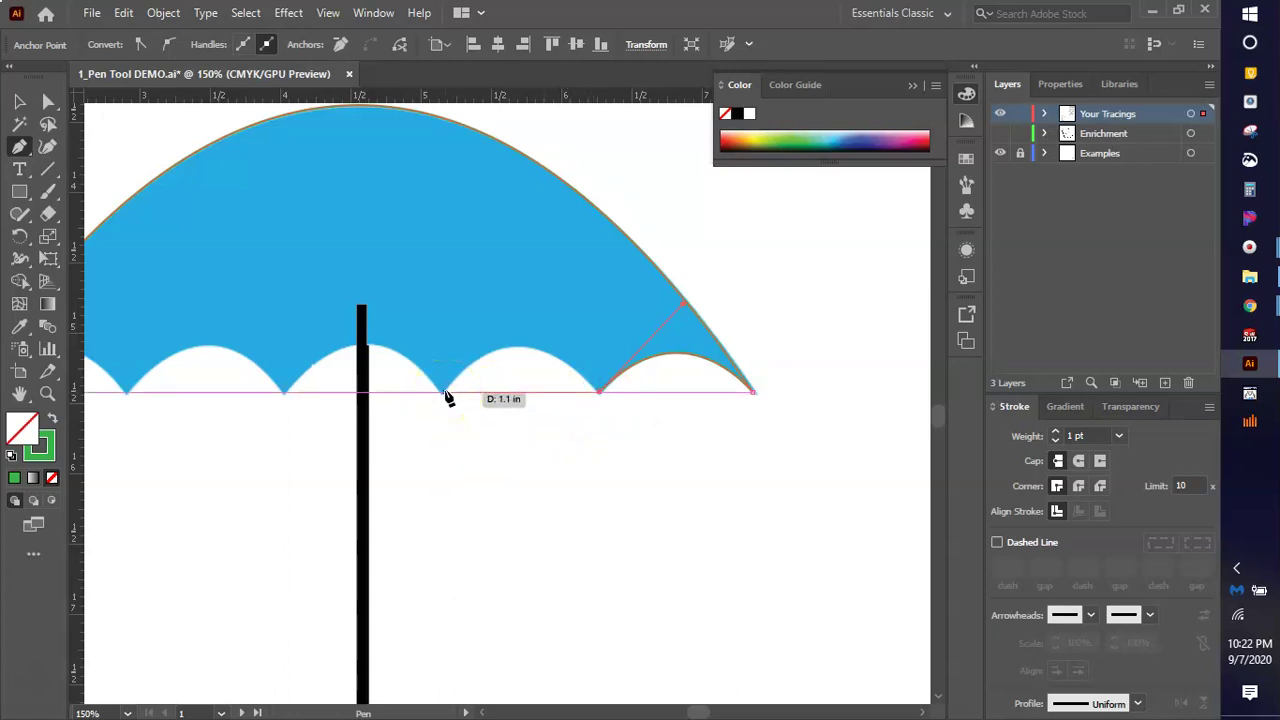
{"action": "left_click", "coordinate": [443, 393]}
{"action": "left_click_drag", "start_coordinate": [443, 396], "coordinate": [358, 497]}
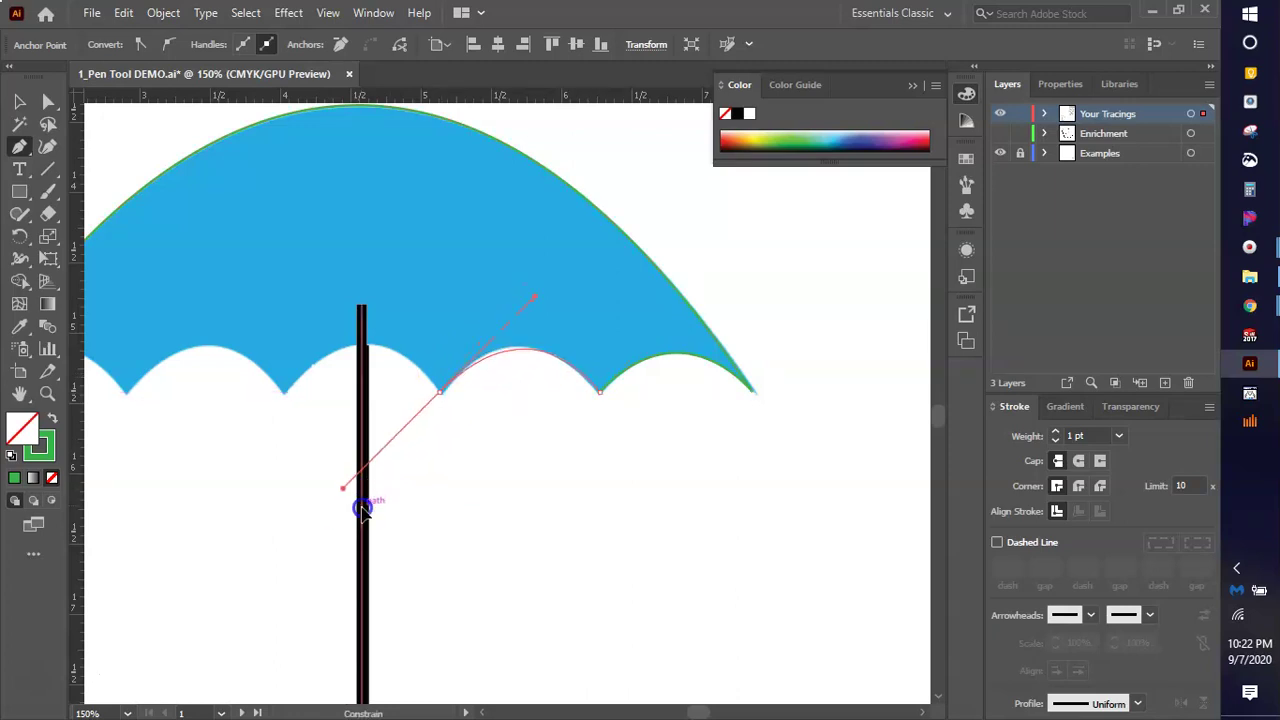
{"action": "left_click_drag", "start_coordinate": [444, 388], "coordinate": [441, 403]}
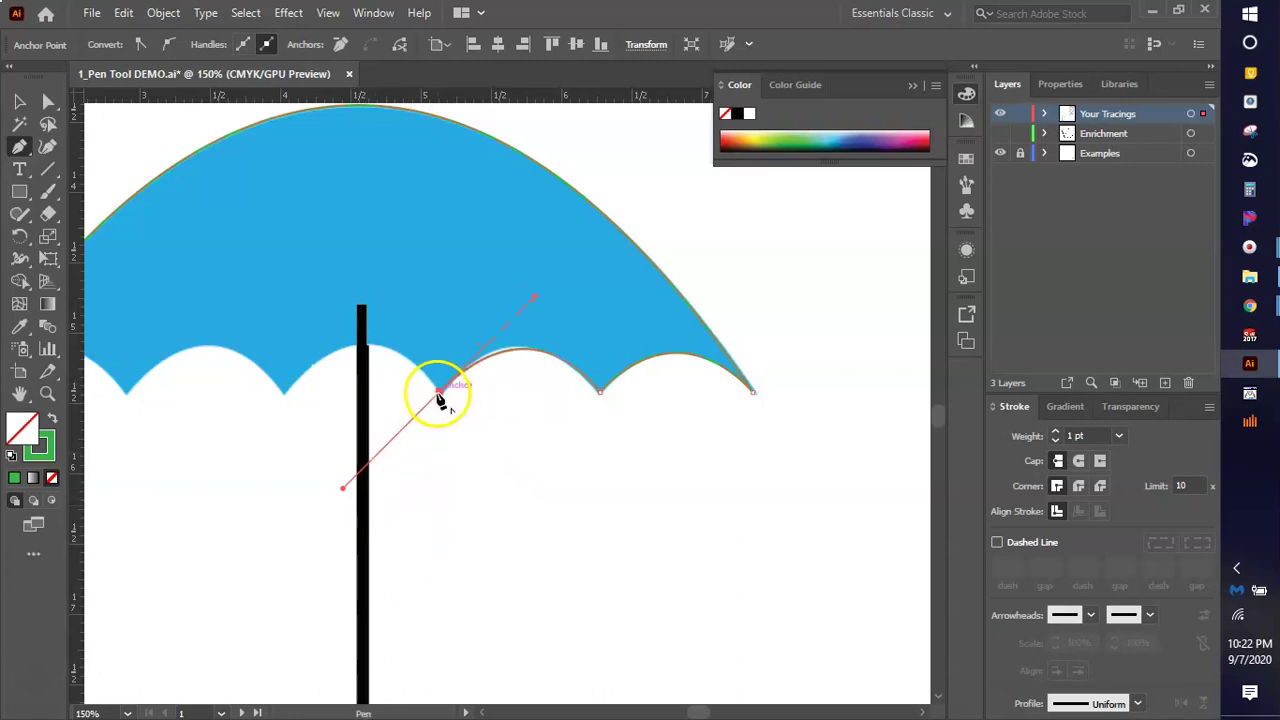
Trace the remaining three scallops, each about 1.1 in wide, and close the canopy path at its left tip.
{"action": "left_click_drag", "start_coordinate": [286, 392], "coordinate": [184, 514]}
{"action": "left_click", "coordinate": [286, 393]}
{"action": "left_click", "coordinate": [129, 394]}
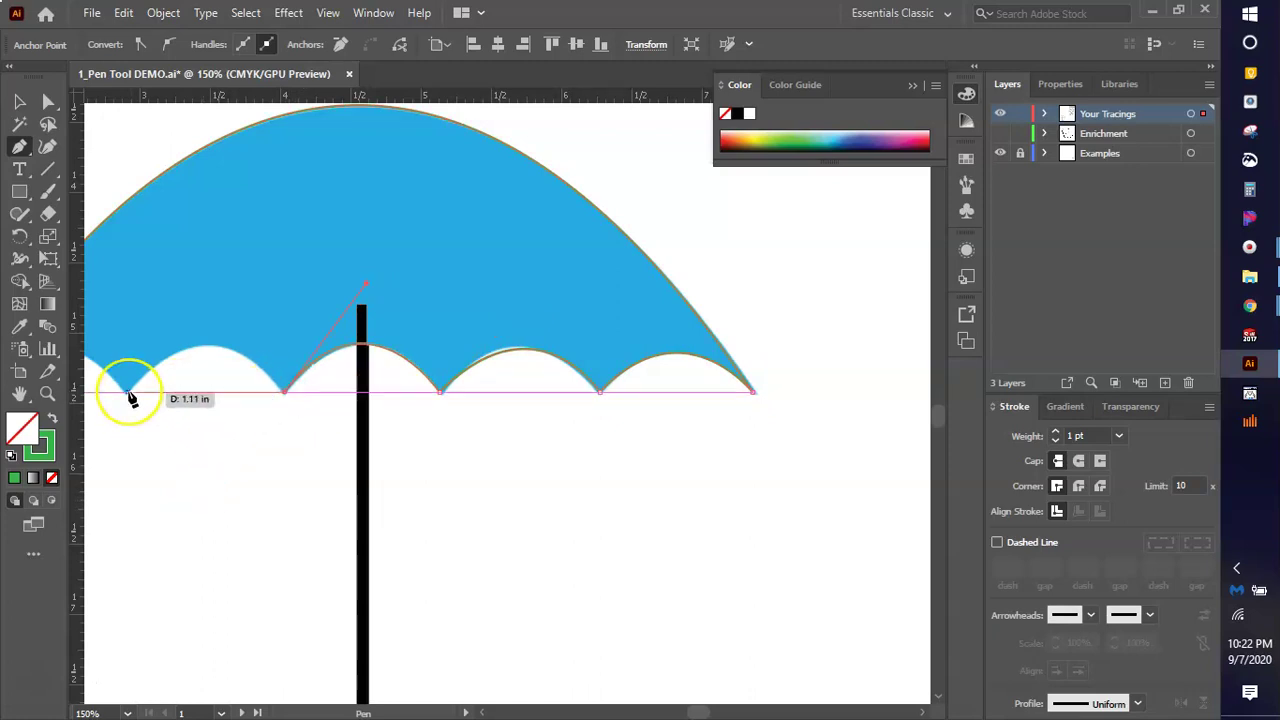
{"action": "left_click_drag", "start_coordinate": [131, 398], "coordinate": [247, 498]}
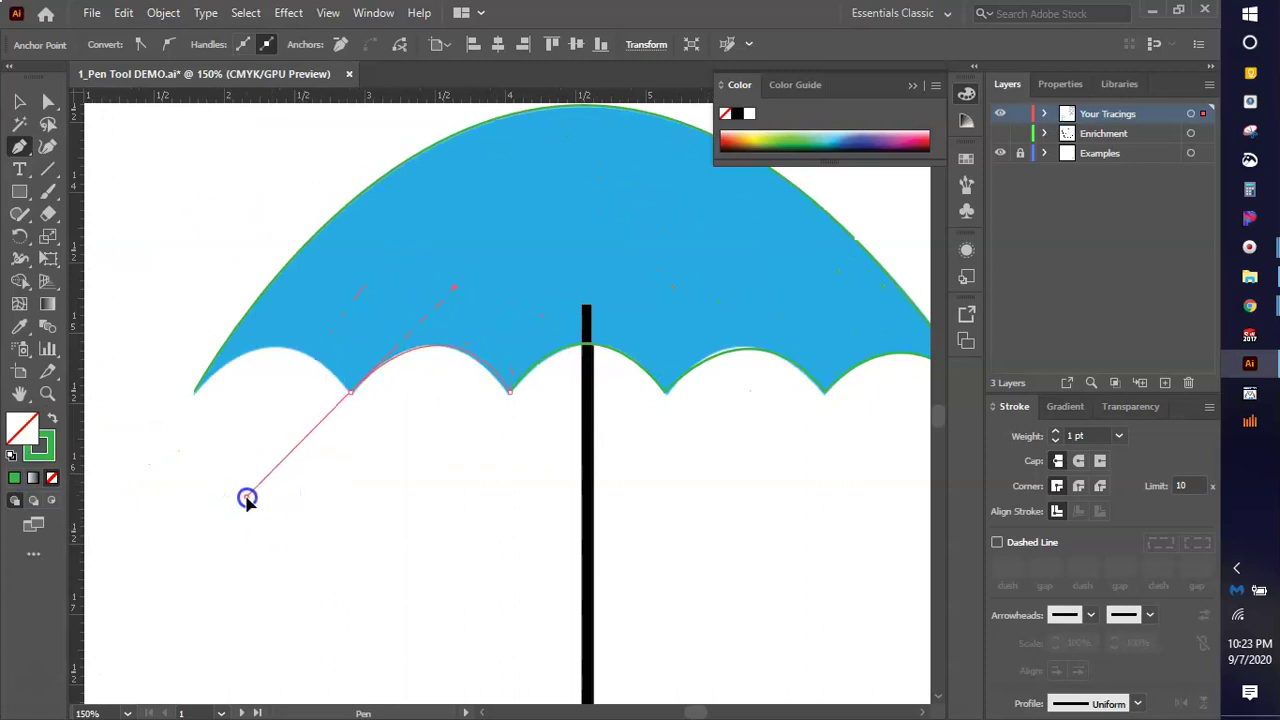
{"action": "left_click_drag", "start_coordinate": [350, 392], "coordinate": [196, 399]}
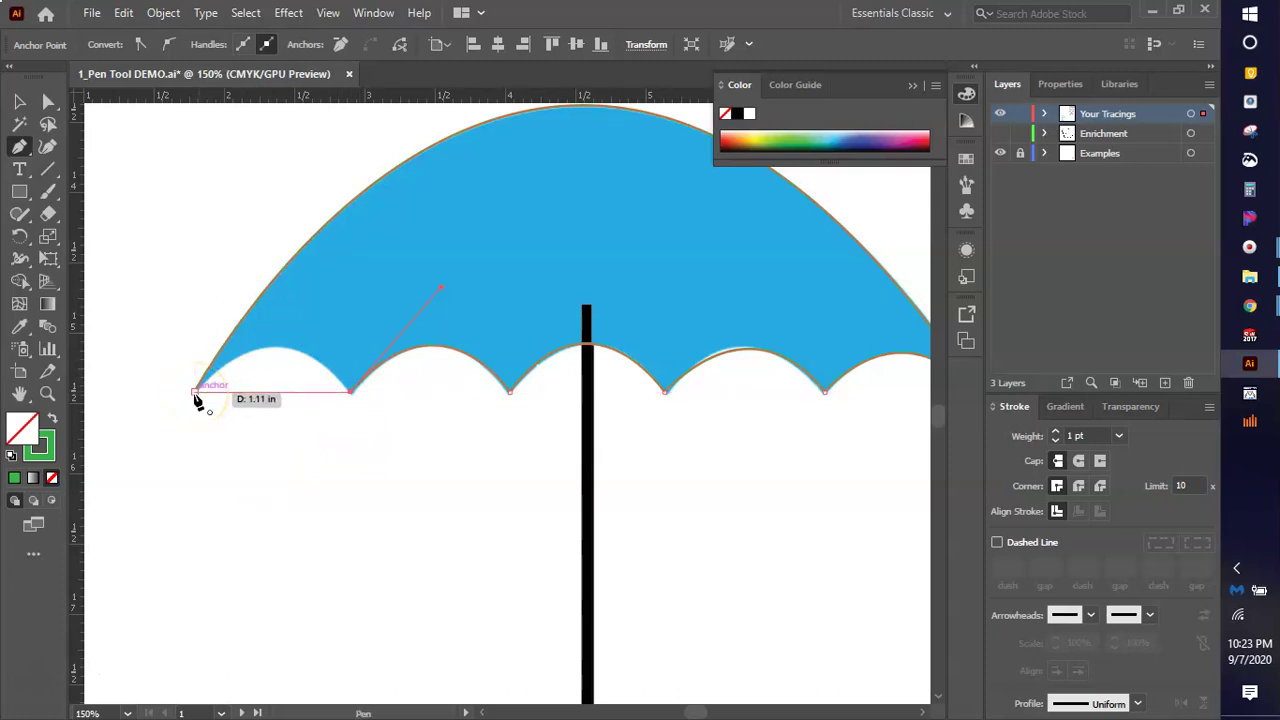
{"action": "left_click_drag", "start_coordinate": [196, 399], "coordinate": [195, 395]}
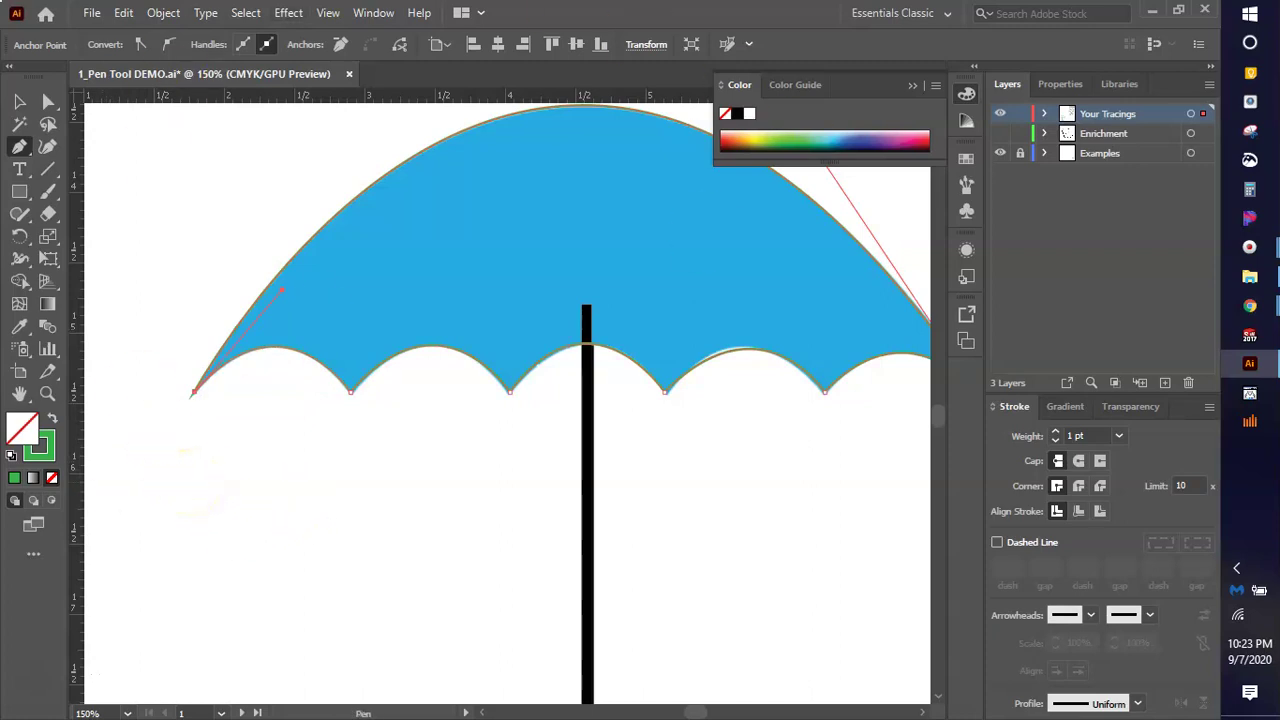
Swap the canopy's stroke and fill so it has a solid green fill and no stroke, and deselect it.
{"action": "left_click", "coordinate": [52, 418]}
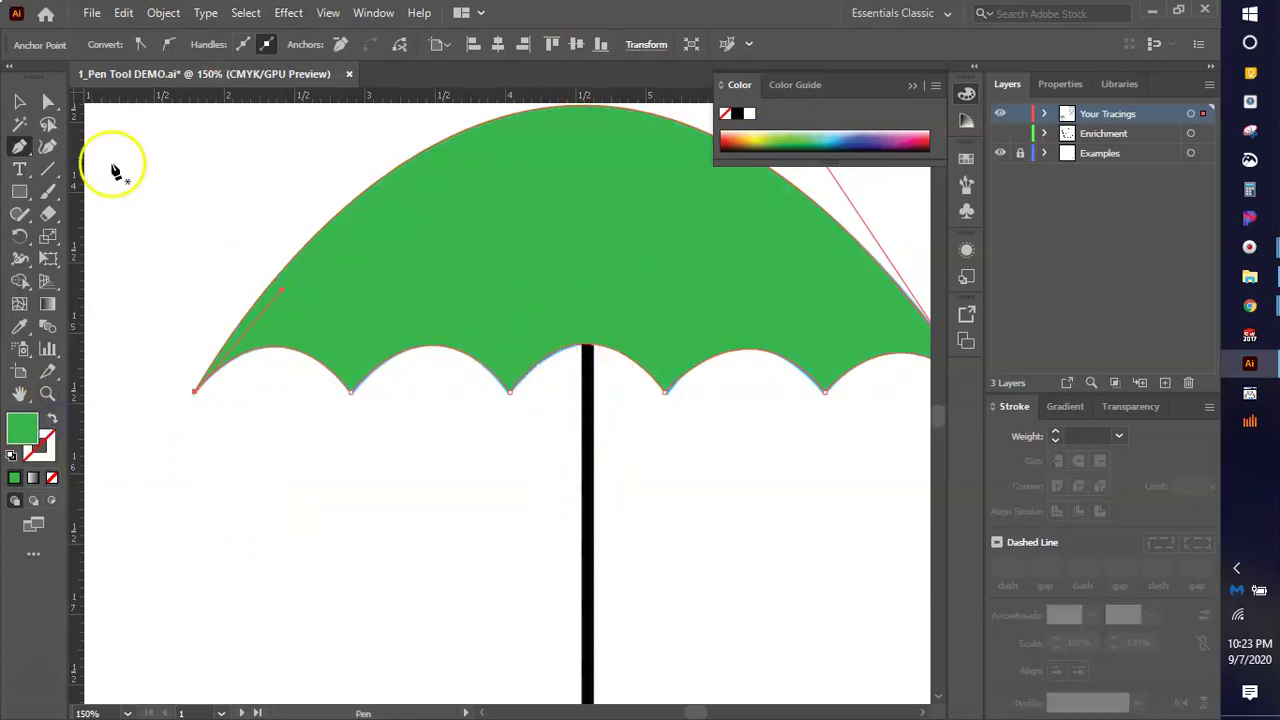
{"action": "left_click", "coordinate": [22, 100]}
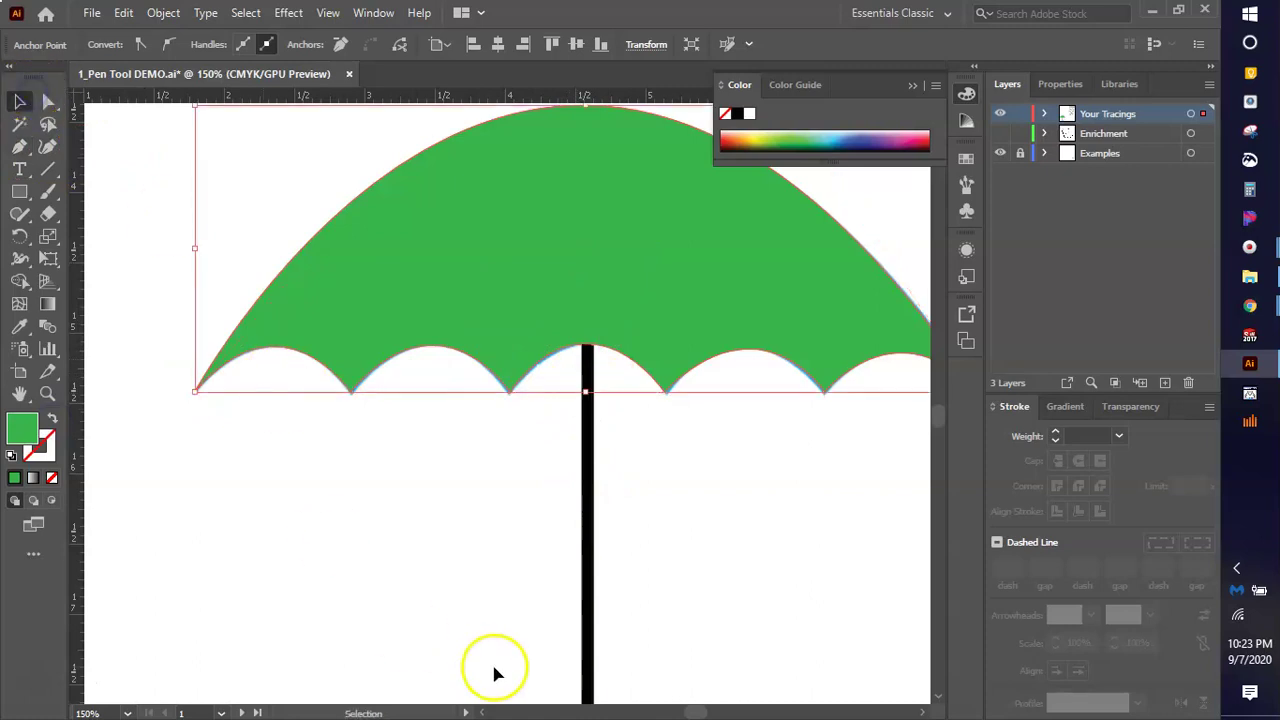
{"action": "left_click", "coordinate": [481, 580]}
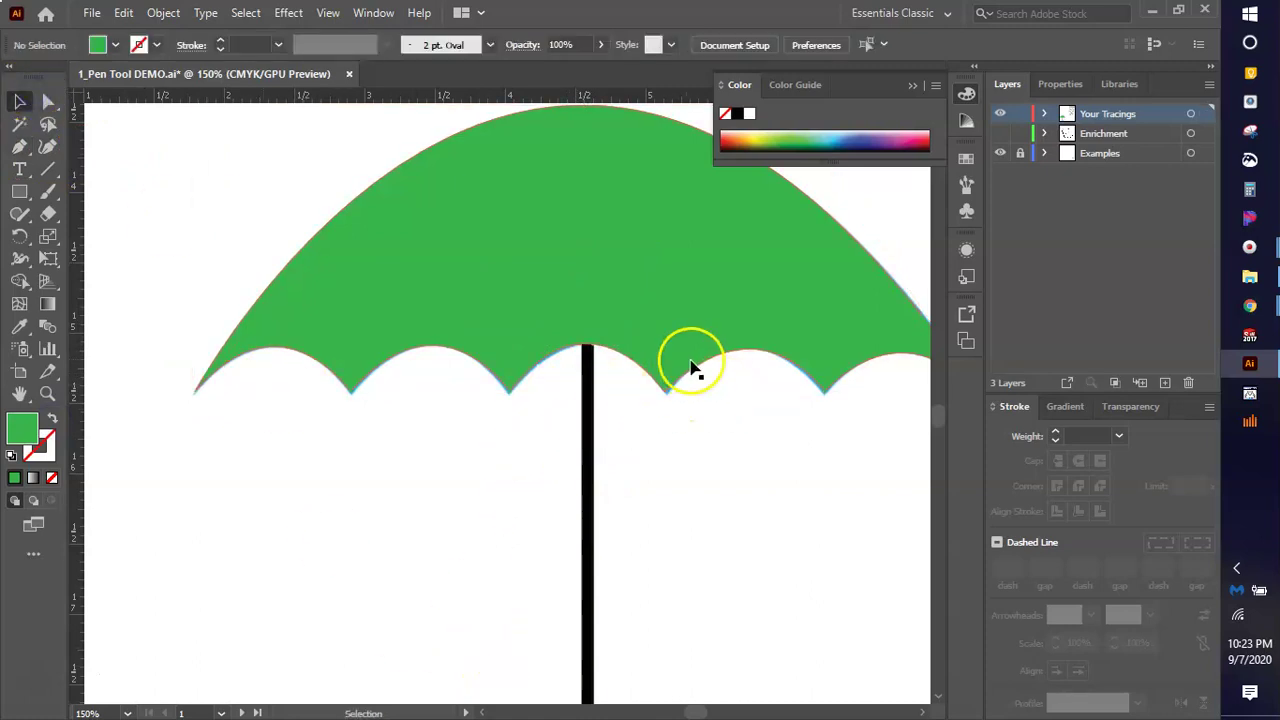
Move the umbrella handle path above the canopy in the Your Tracings layer's stacking order, and return it below the canopy.
{"action": "left_click", "coordinate": [1042, 114]}
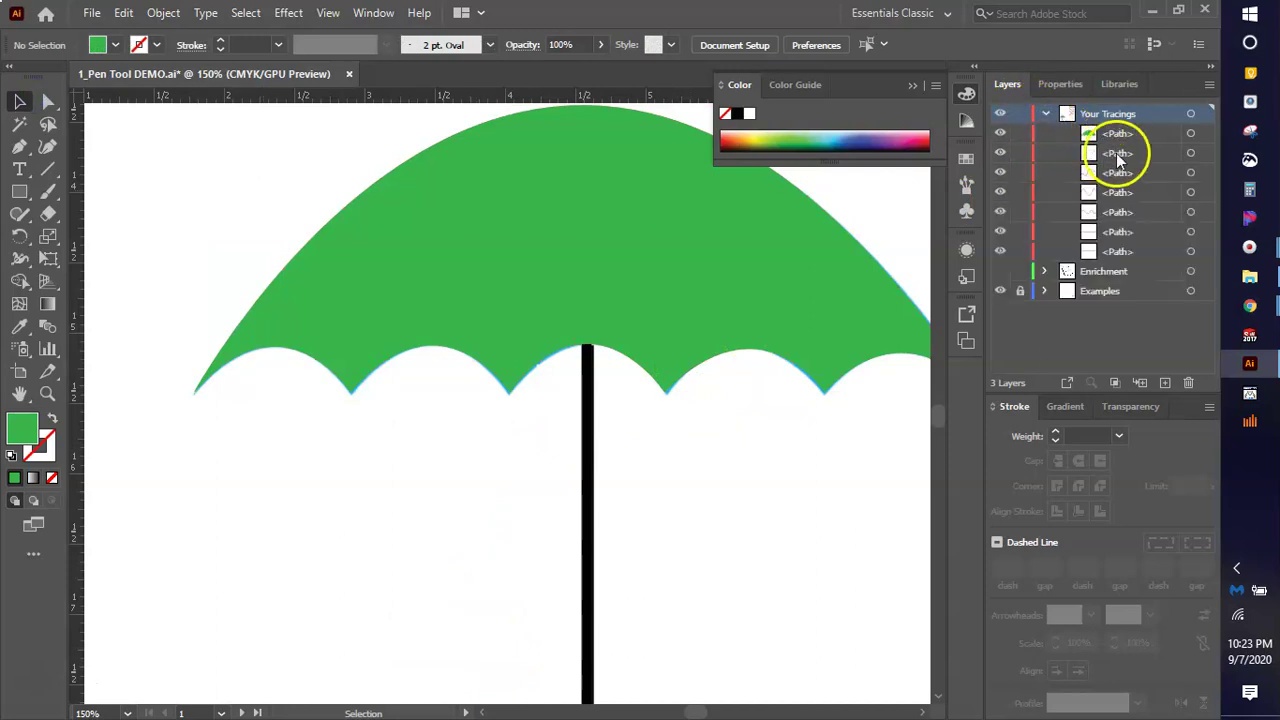
{"action": "left_click", "coordinate": [592, 516]}
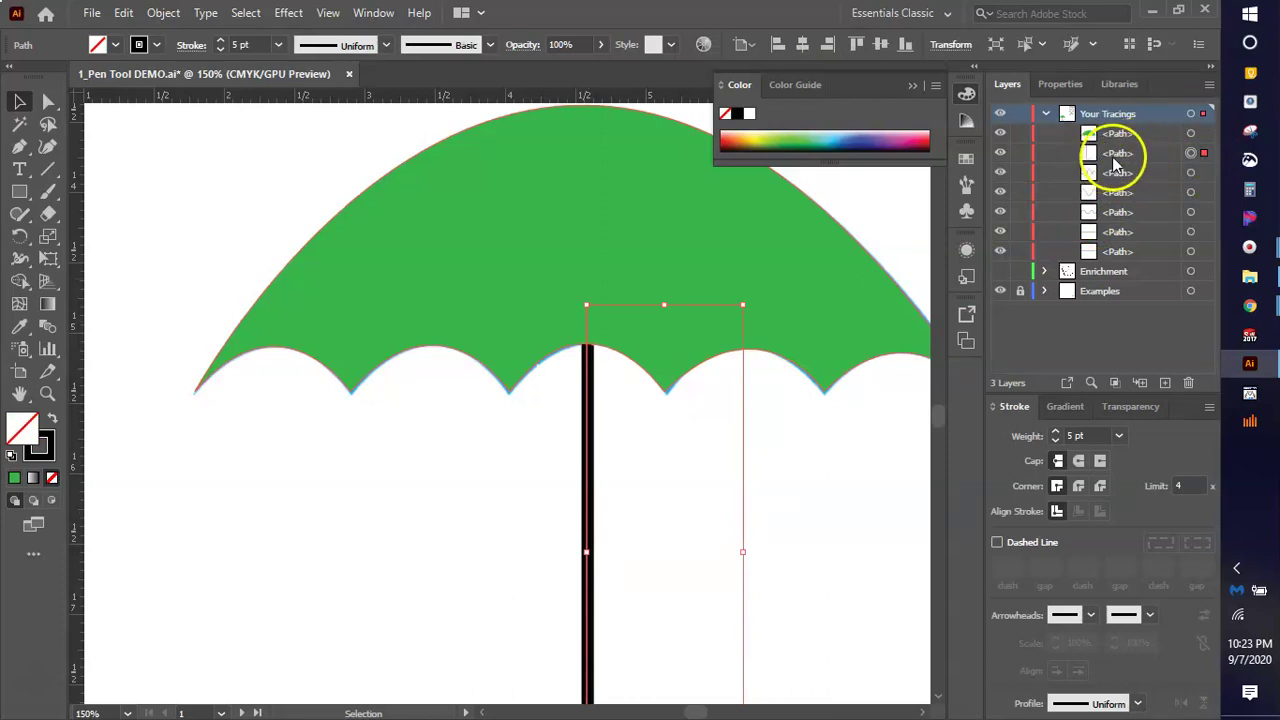
{"action": "left_click_drag", "start_coordinate": [1114, 152], "coordinate": [1113, 127]}
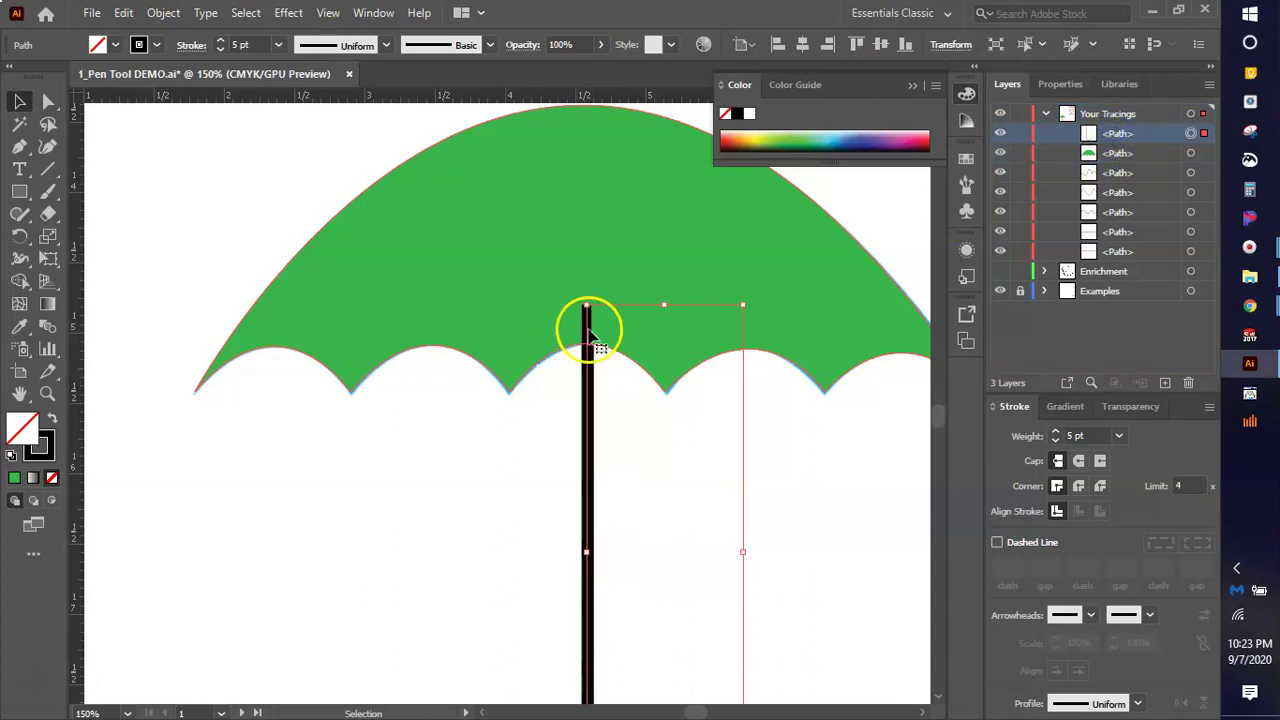
{"action": "left_click", "coordinate": [1108, 148]}
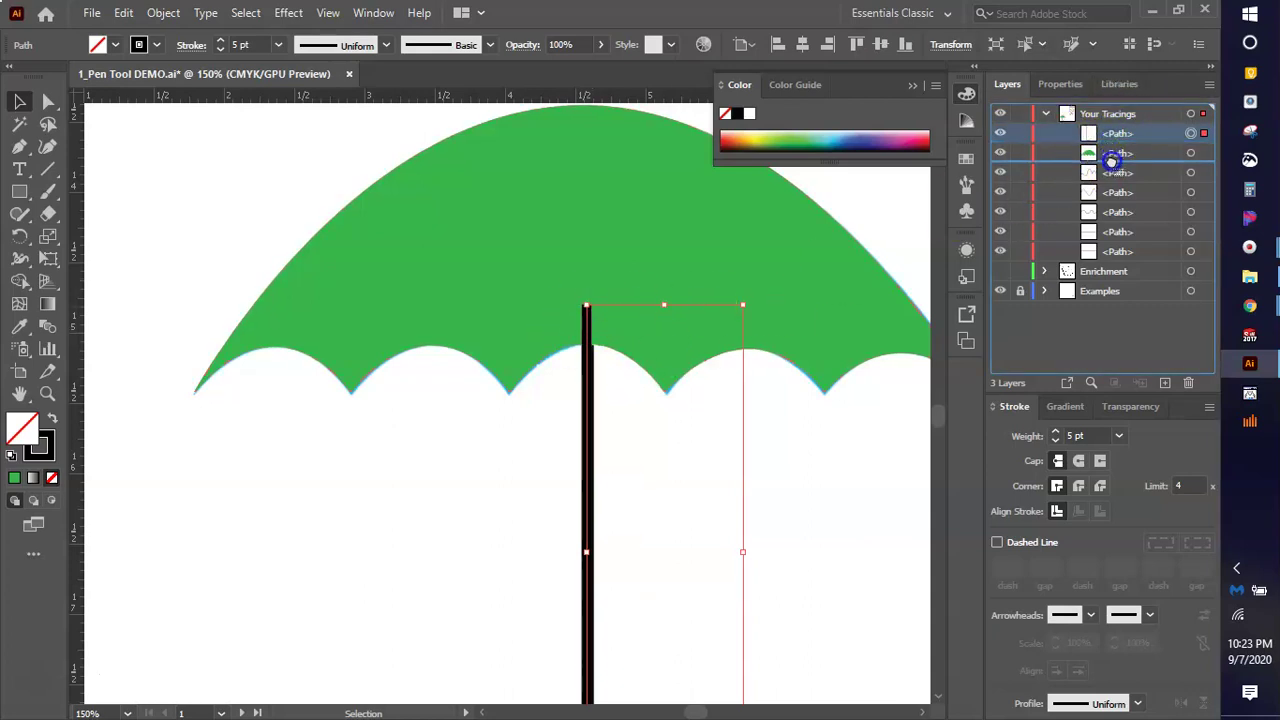
{"action": "left_click_drag", "start_coordinate": [1111, 160], "coordinate": [1112, 127]}
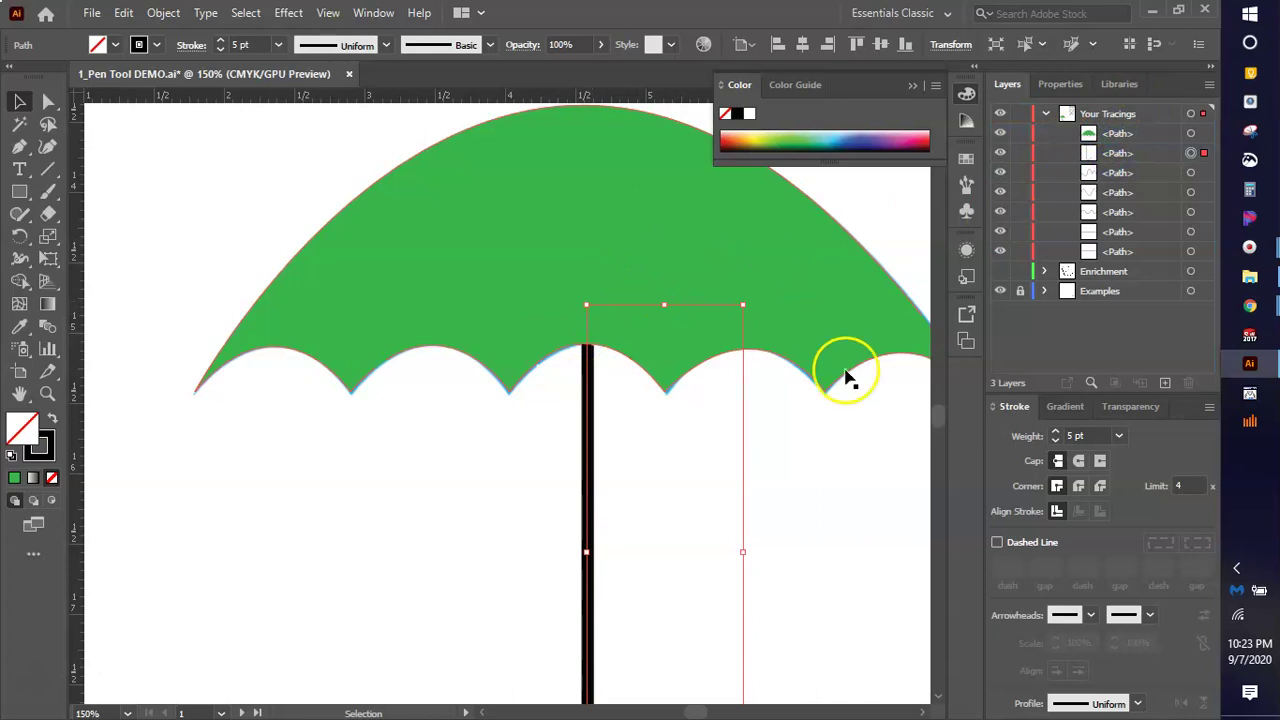
{"action": "left_click", "coordinate": [845, 435]}
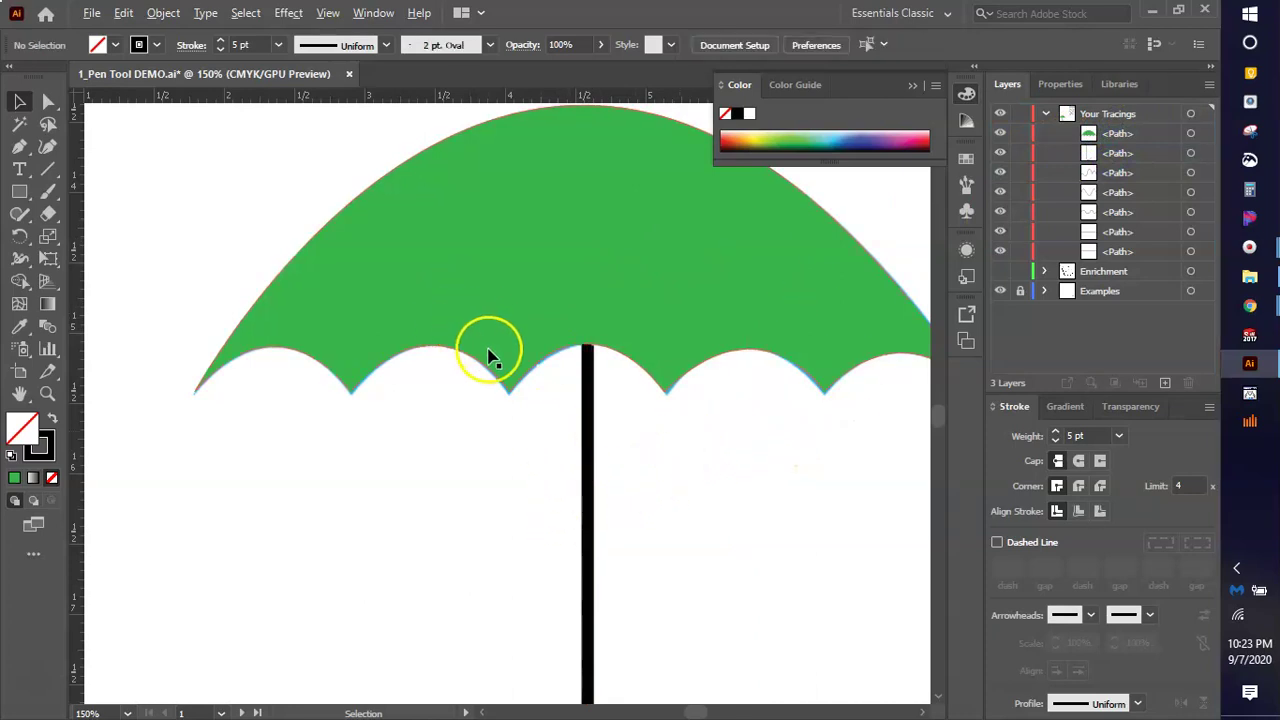
Activate the Pen tool and make Your Tracings the active layer for tracing the exercise 6 flower.
{"action": "scroll", "coordinate": [494, 251], "scroll_direction": "down", "scroll_amount": 3}
{"action": "scroll", "coordinate": [500, 280], "scroll_direction": "down", "scroll_amount": 1}
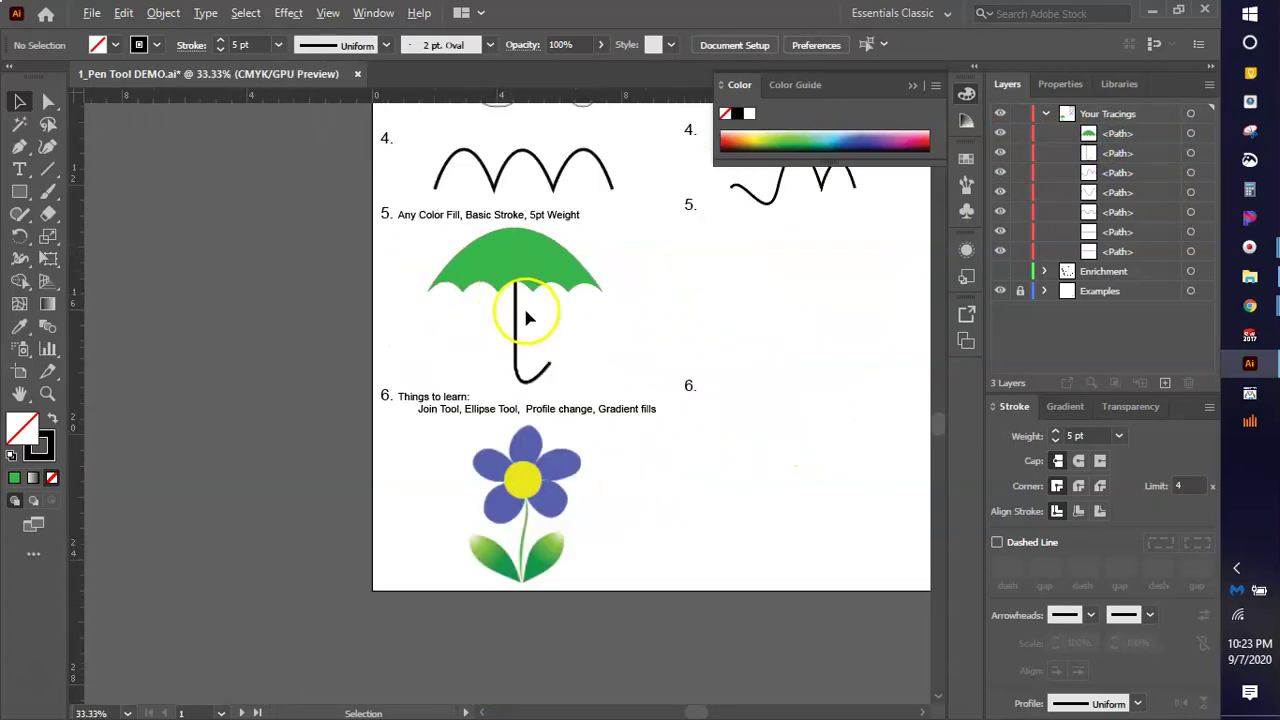
{"action": "scroll", "coordinate": [527, 537], "scroll_direction": "up", "scroll_amount": 1}
{"action": "scroll", "coordinate": [527, 537], "scroll_direction": "down", "scroll_amount": 2}
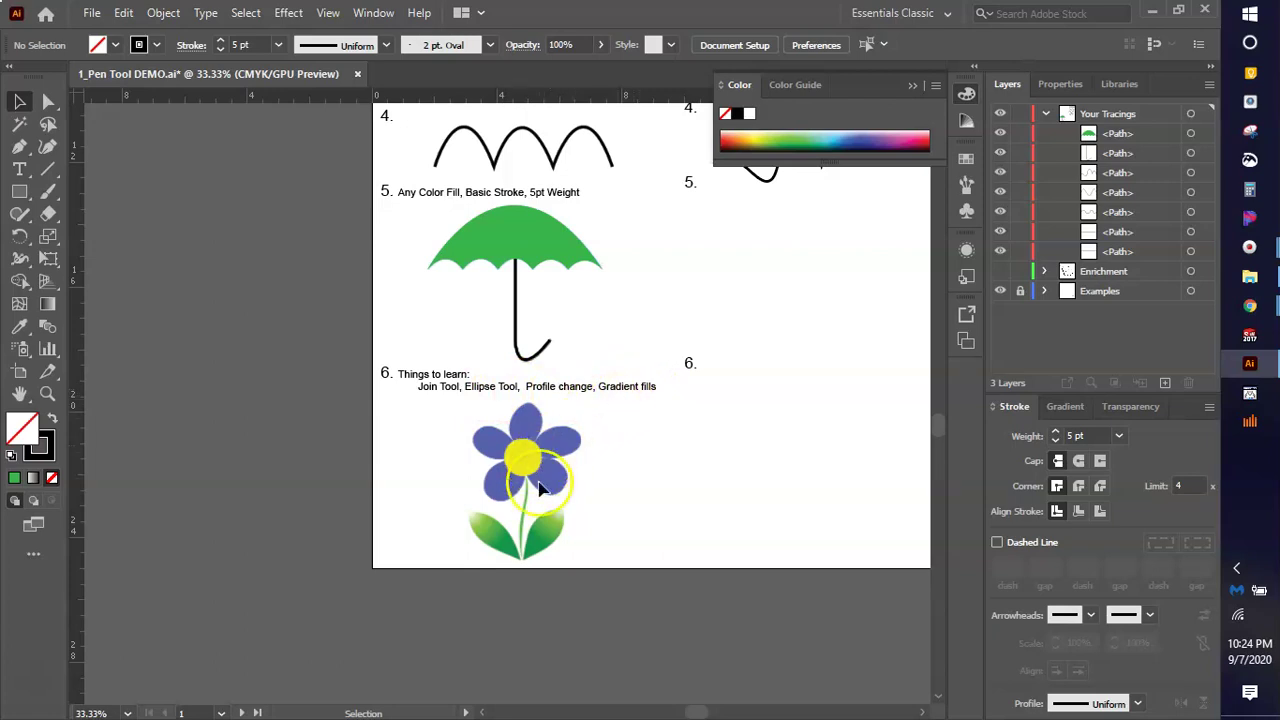
{"action": "scroll", "coordinate": [538, 487], "scroll_direction": "up", "scroll_amount": 2}
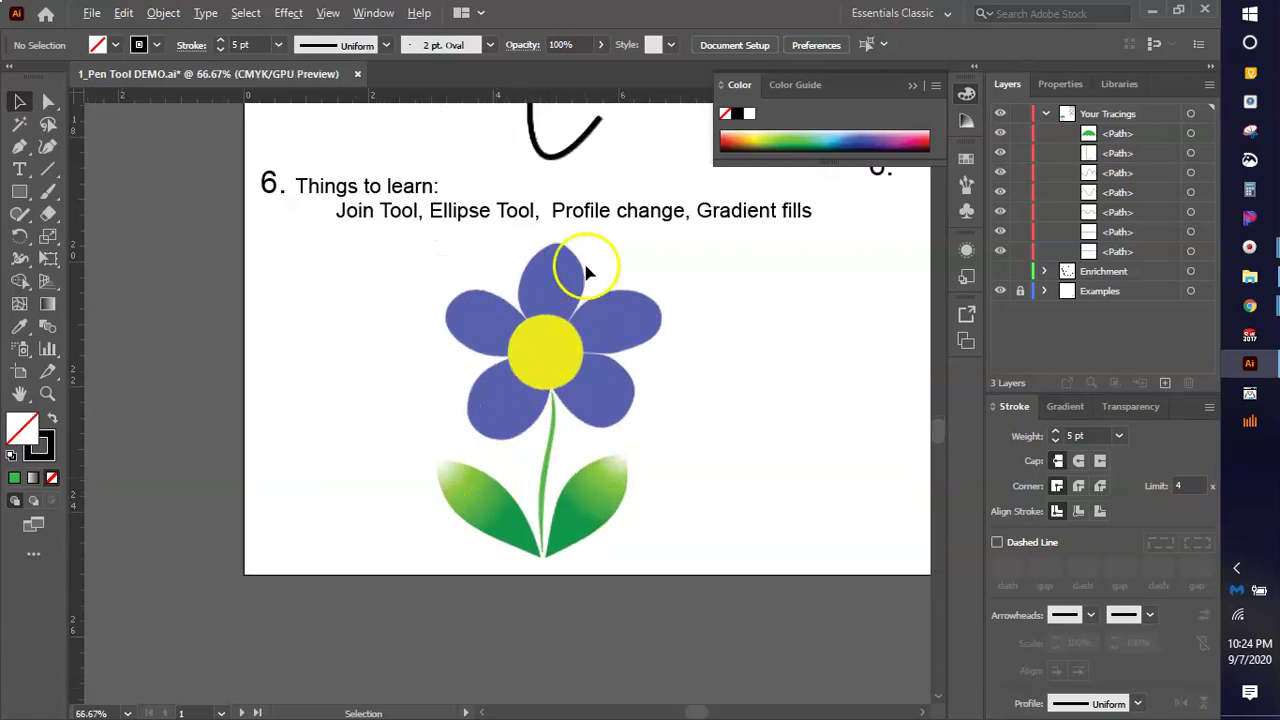
{"action": "scroll", "coordinate": [587, 272], "scroll_direction": "up", "scroll_amount": 1}
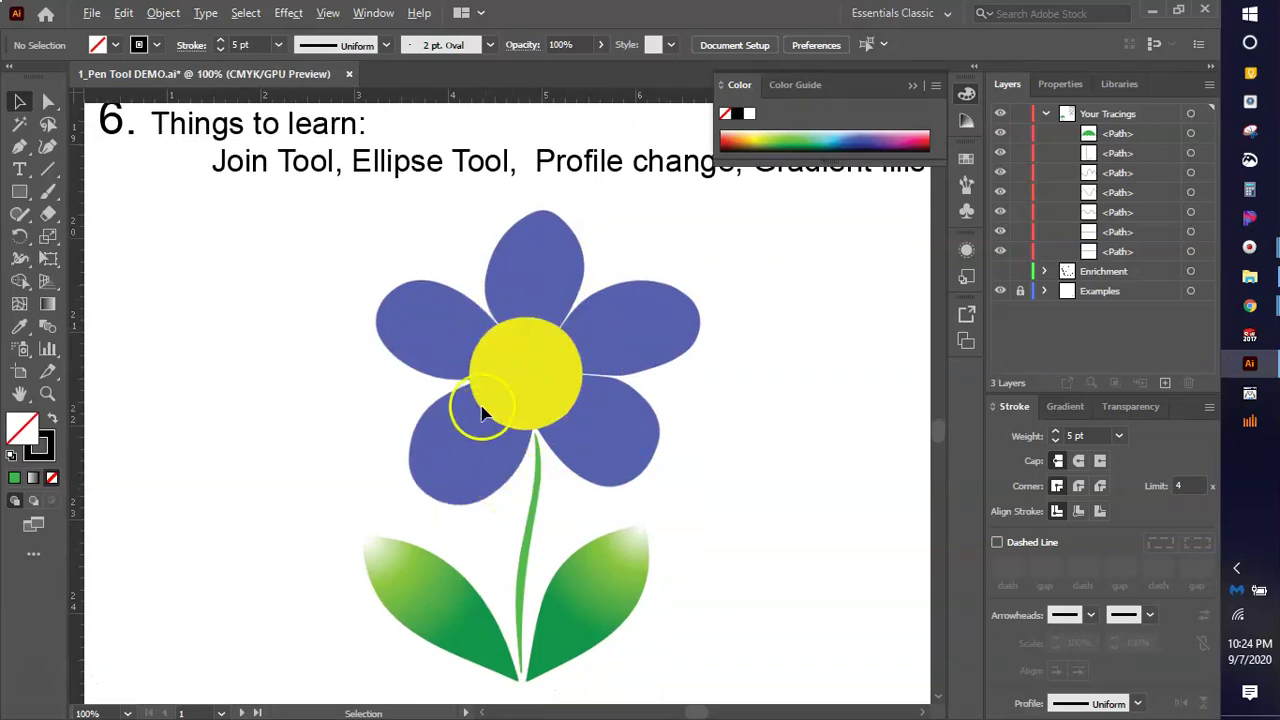
{"action": "scroll", "coordinate": [511, 358], "scroll_direction": "up", "scroll_amount": 1, "text": "alt"}
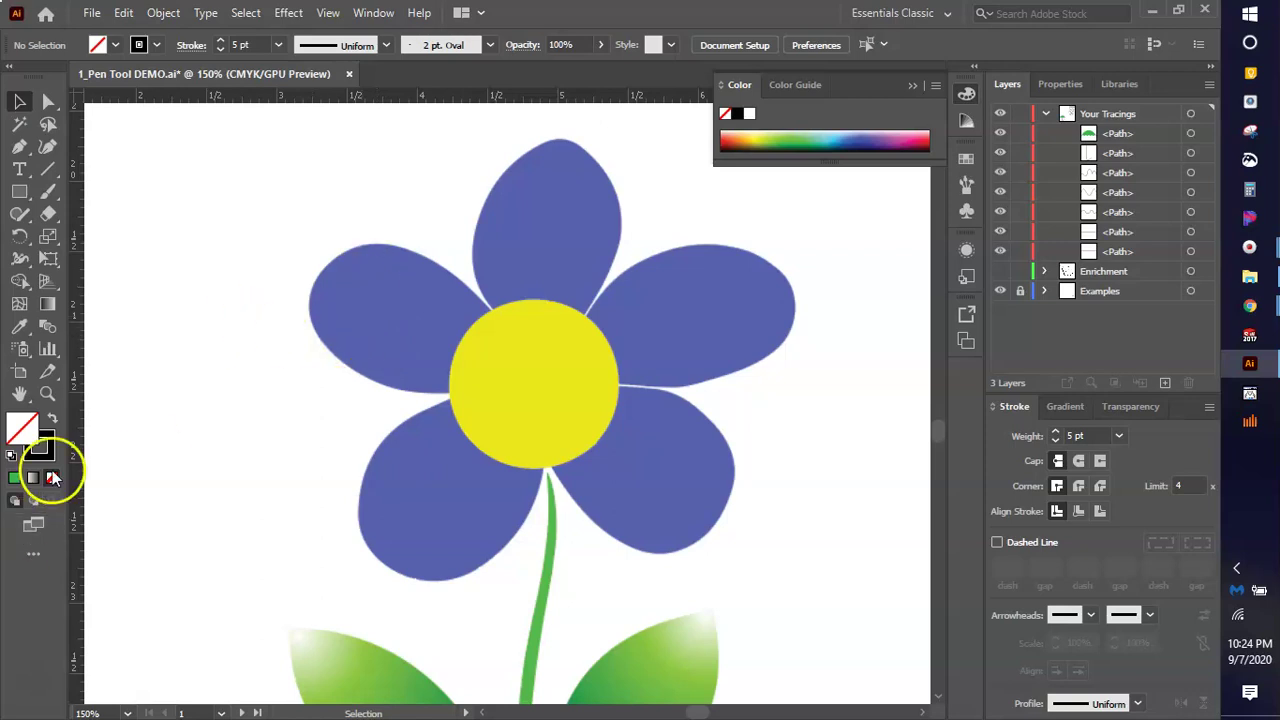
{"action": "key", "text": "x"}
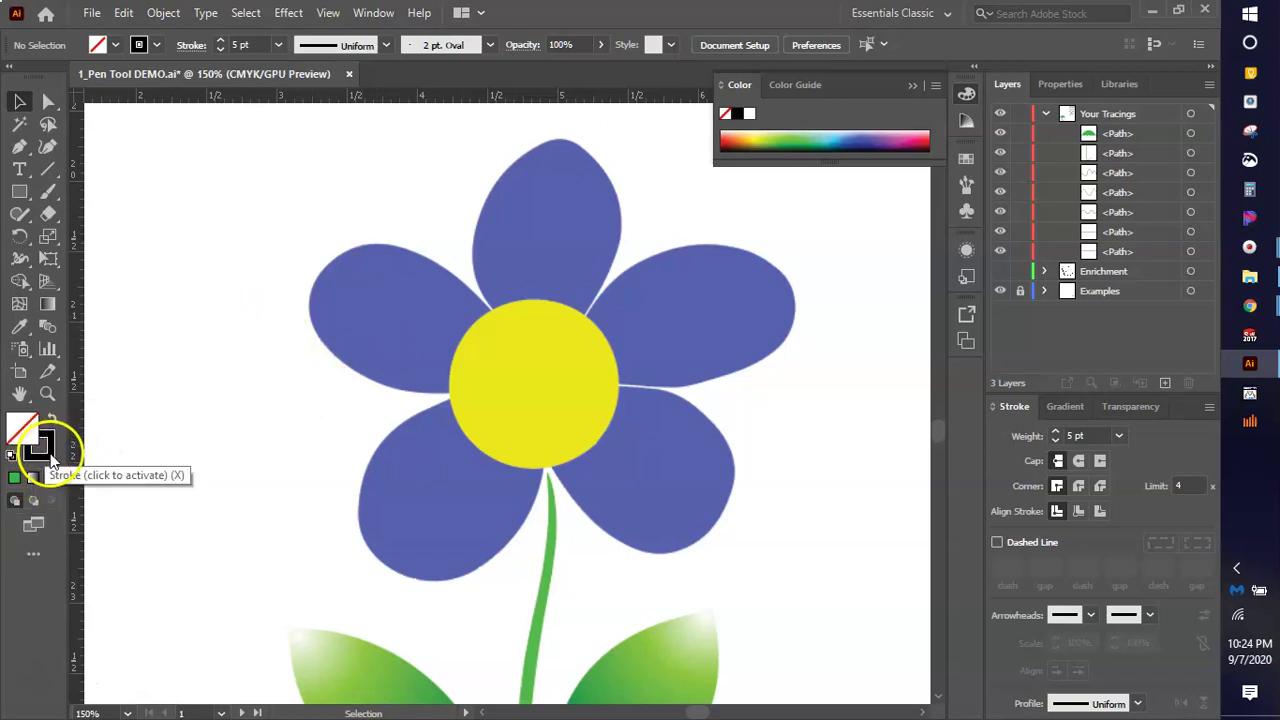
{"action": "left_click", "coordinate": [21, 146]}
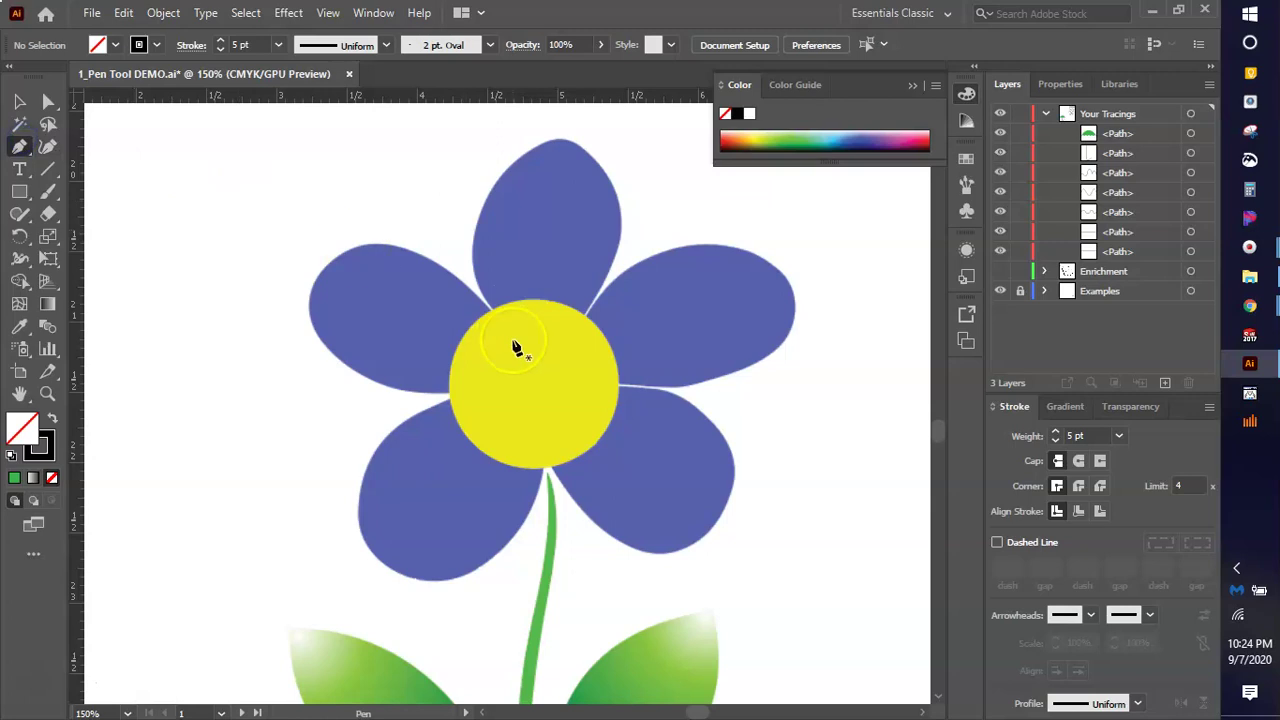
{"action": "left_click", "coordinate": [1160, 113]}
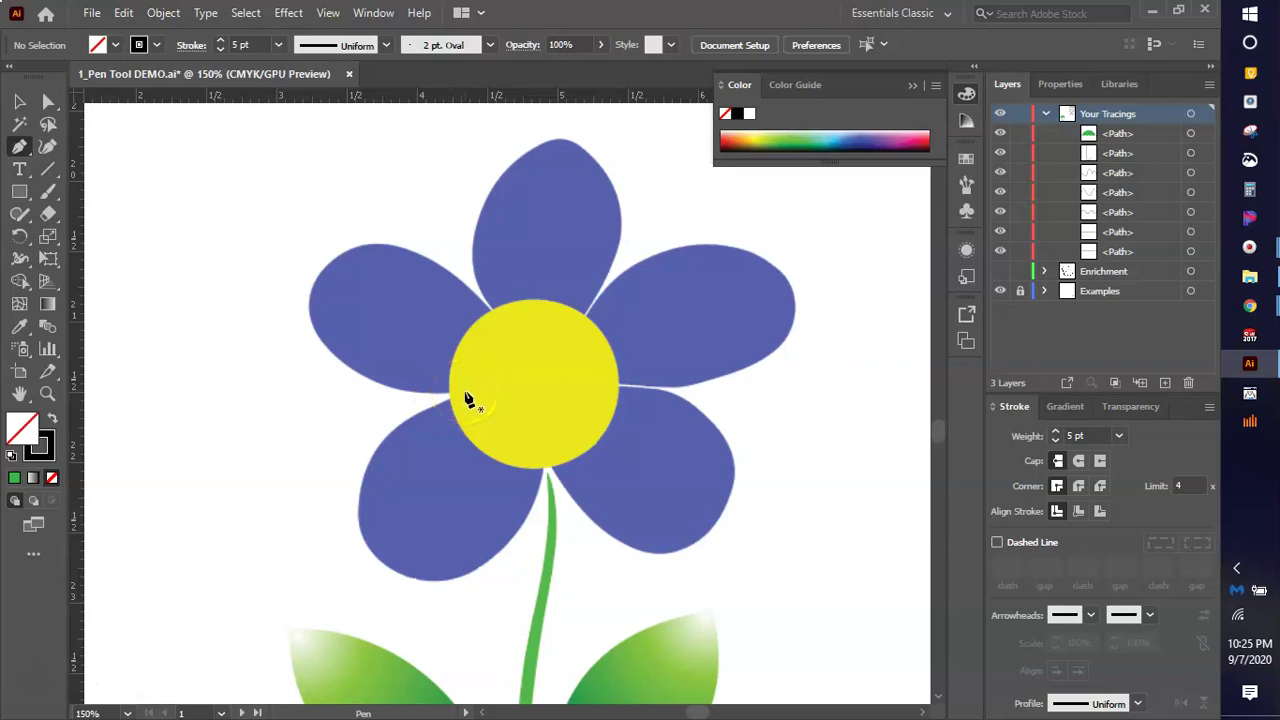
Trace the flower's upper-left petal as an open curved path with both ends inside the yellow center, and end the path.
{"action": "left_click_drag", "start_coordinate": [465, 392], "coordinate": [503, 378]}
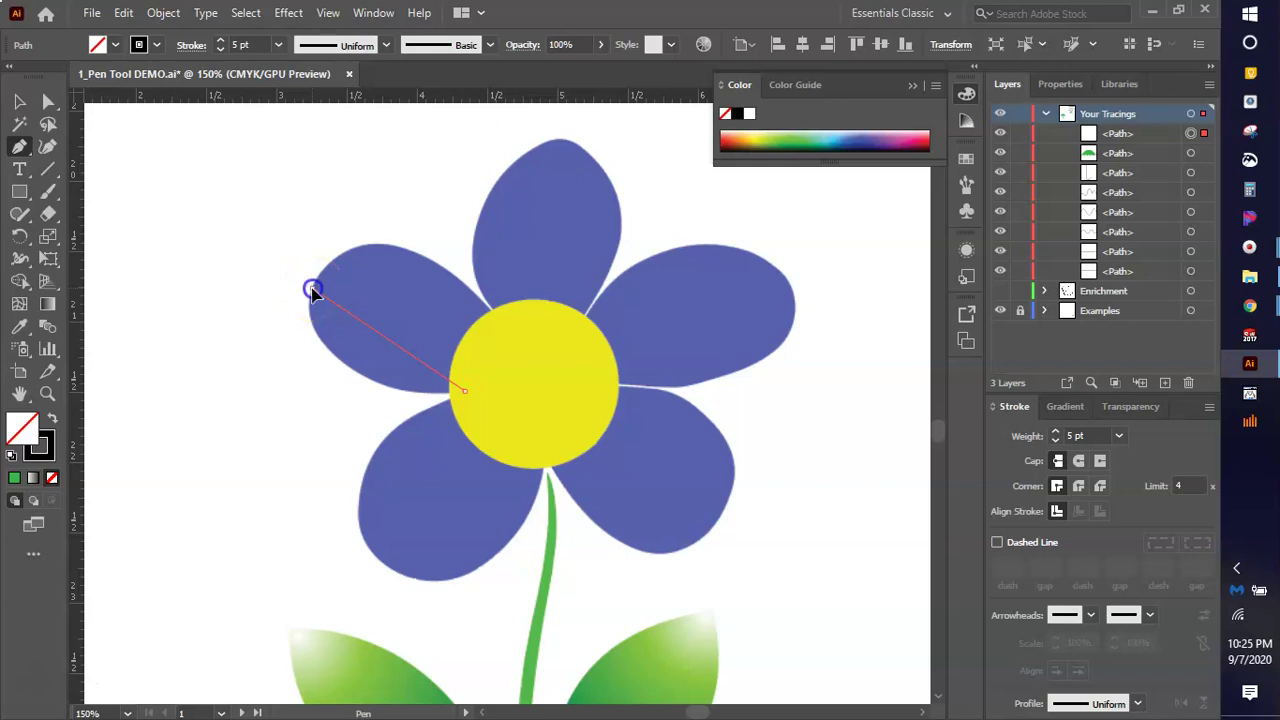
{"action": "left_click_drag", "start_coordinate": [316, 226], "coordinate": [316, 168]}
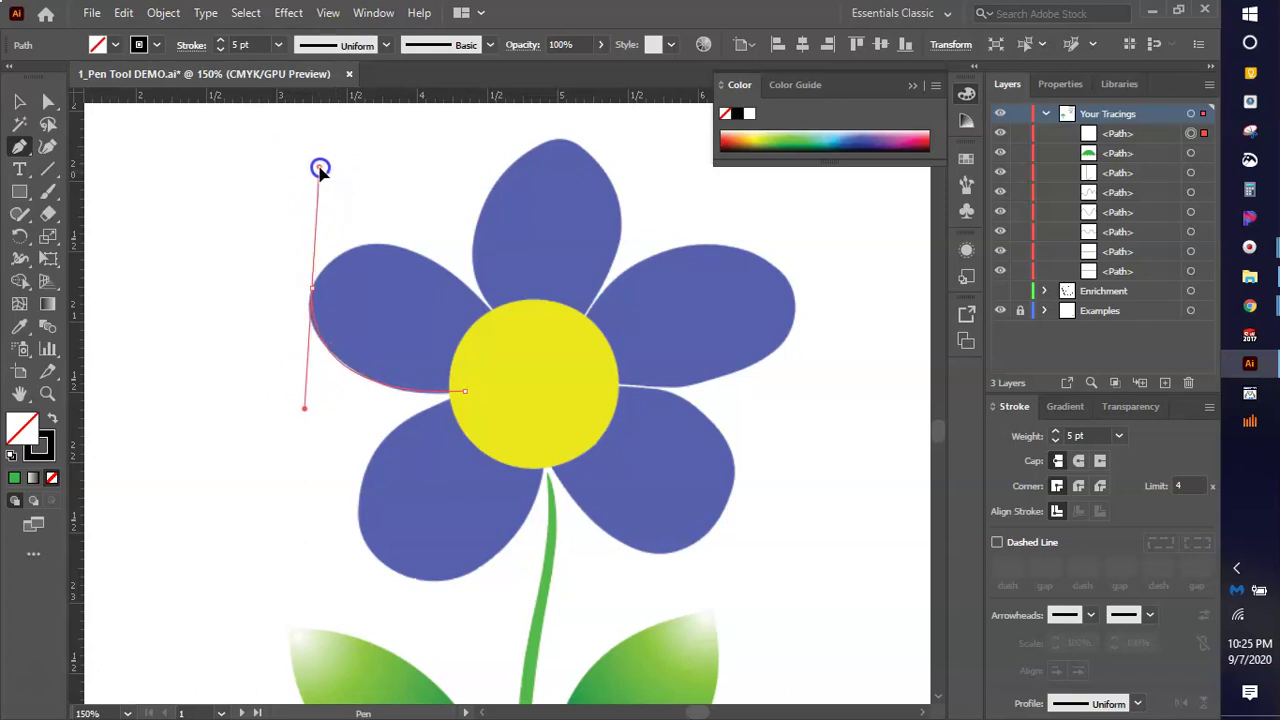
{"action": "left_click_drag", "start_coordinate": [319, 170], "coordinate": [319, 169]}
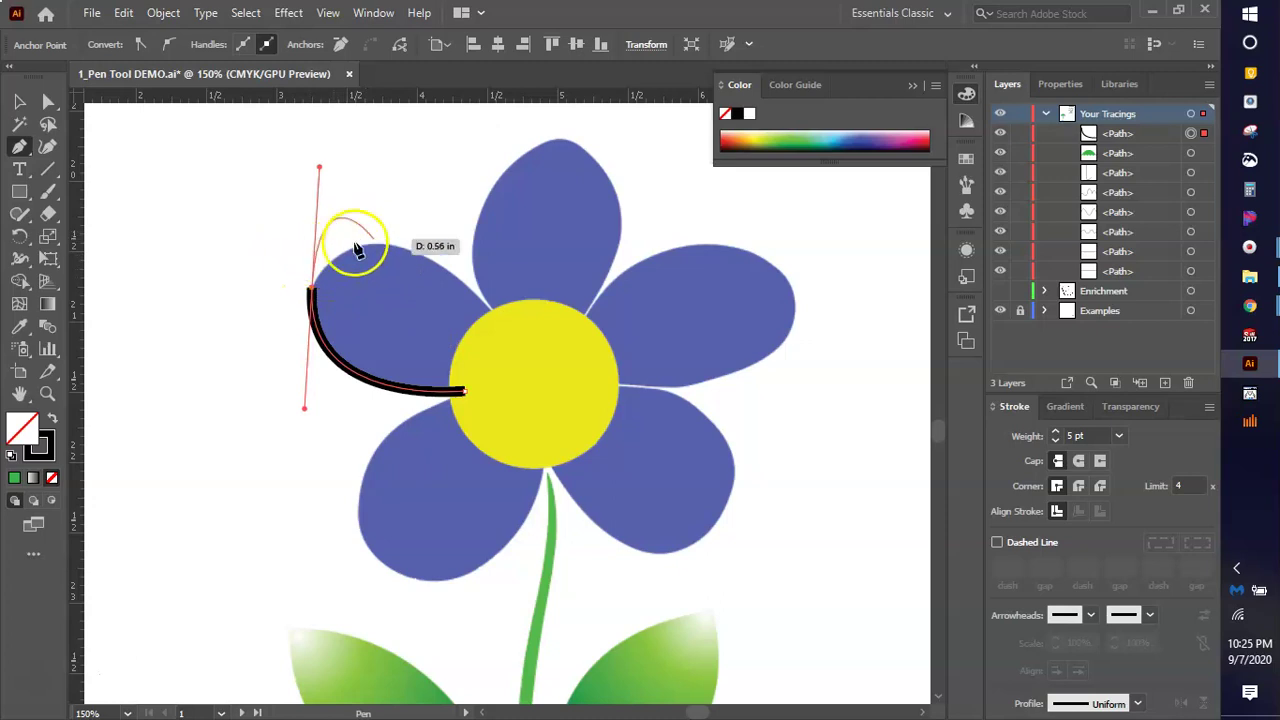
{"action": "mouse_move", "coordinate": [502, 326]}
{"action": "left_mouse_down"}
{"action": "mouse_move", "coordinate": [529, 357]}
{"action": "mouse_move", "coordinate": [521, 372]}
{"action": "left_mouse_up"}
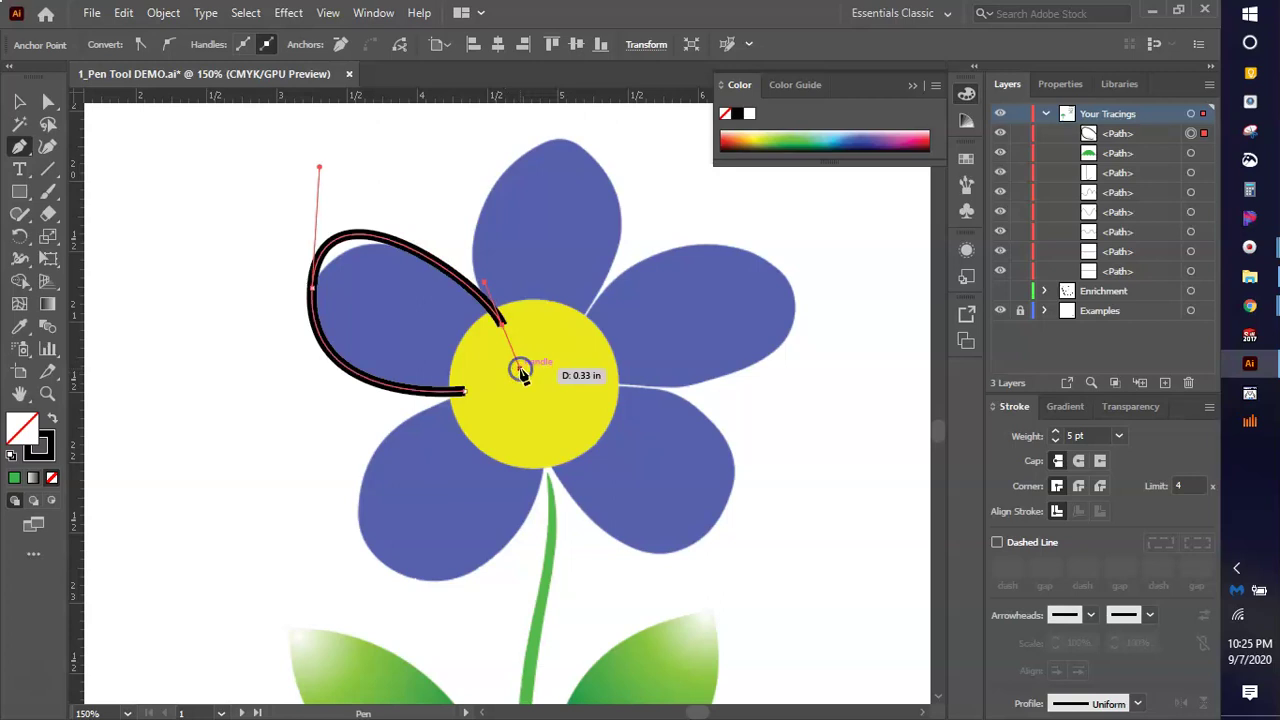
{"action": "left_click", "coordinate": [510, 424], "text": "ctrl"}
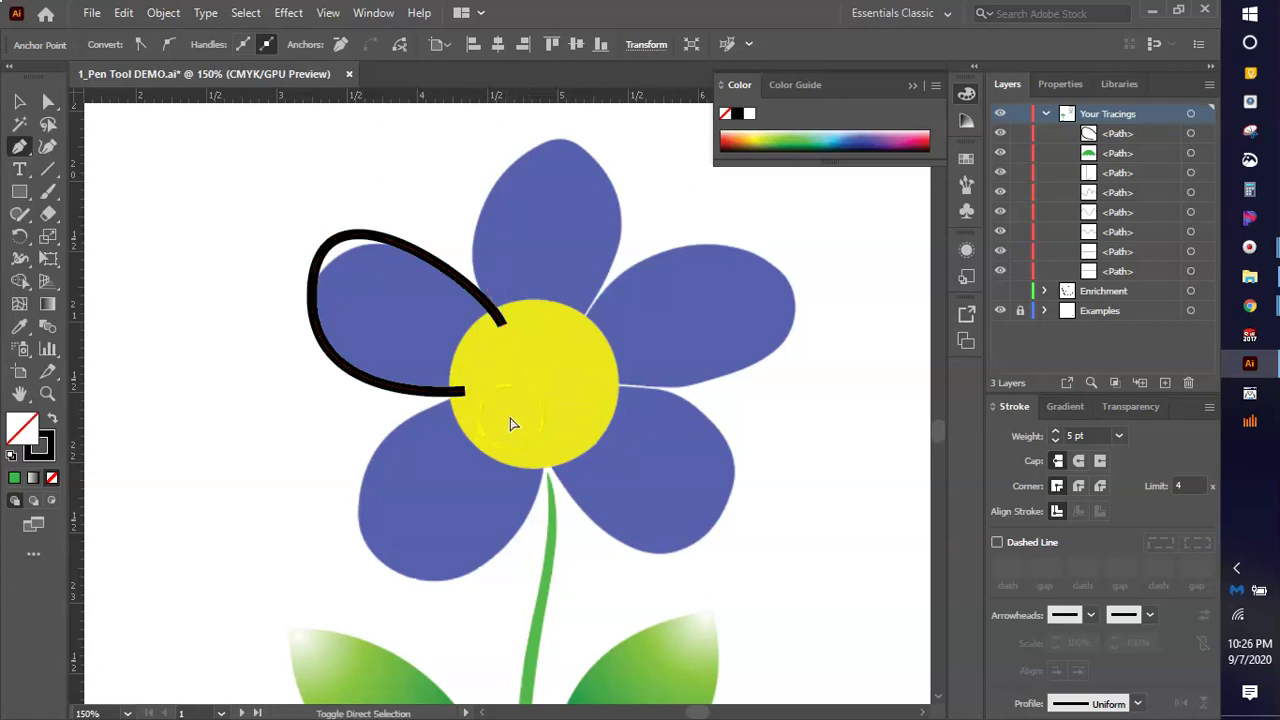
Trace the flower's top petal as a separate open curved path with both ends inside the yellow center, and end the path.
{"action": "left_click", "coordinate": [491, 328]}
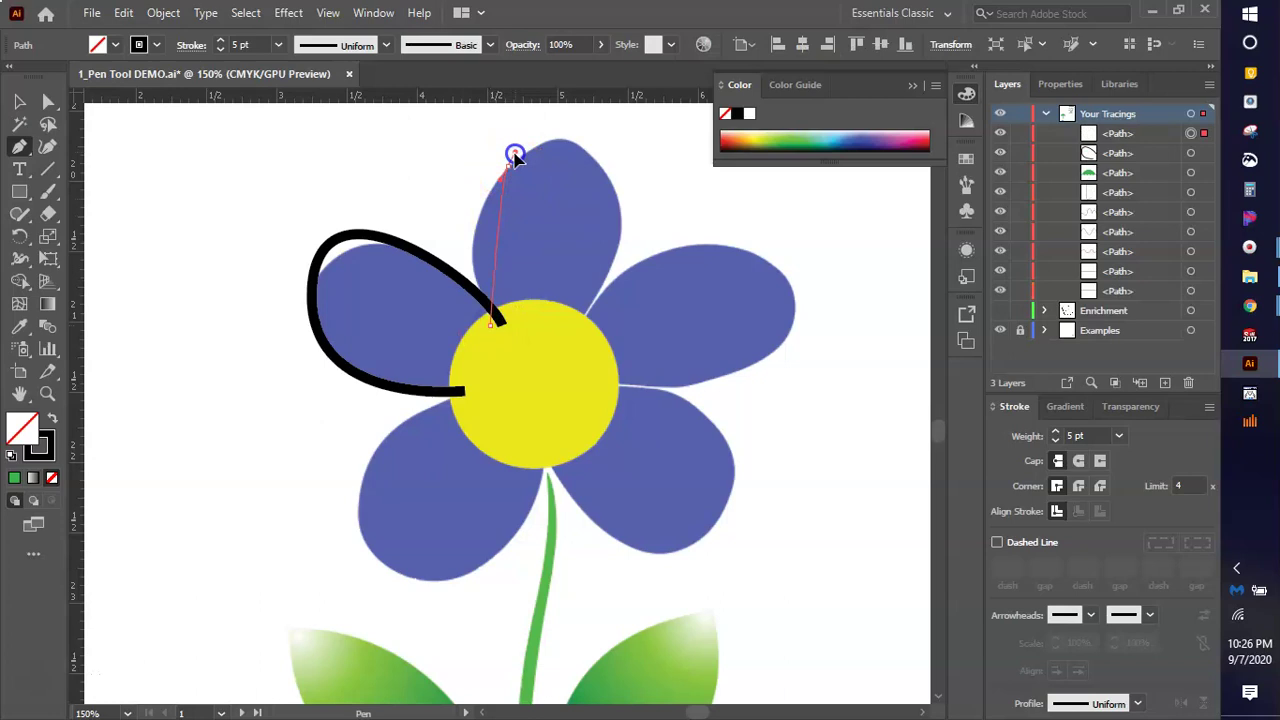
{"action": "scroll", "coordinate": [514, 155], "scroll_direction": "up", "scroll_amount": 3}
{"action": "mouse_move", "coordinate": [508, 275]}
{"action": "left_mouse_down"}
{"action": "mouse_move", "coordinate": [580, 223]}
{"action": "mouse_move", "coordinate": [570, 214]}
{"action": "left_mouse_up"}
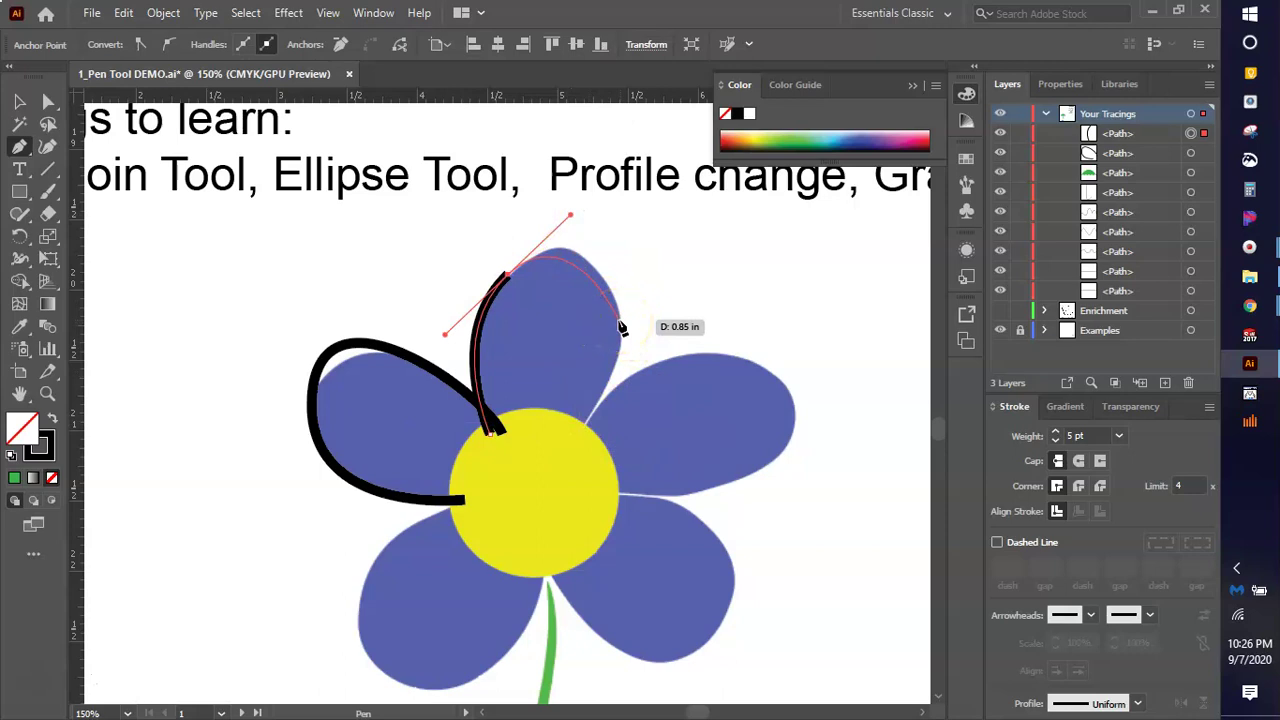
{"action": "left_click_drag", "start_coordinate": [621, 327], "coordinate": [628, 371]}
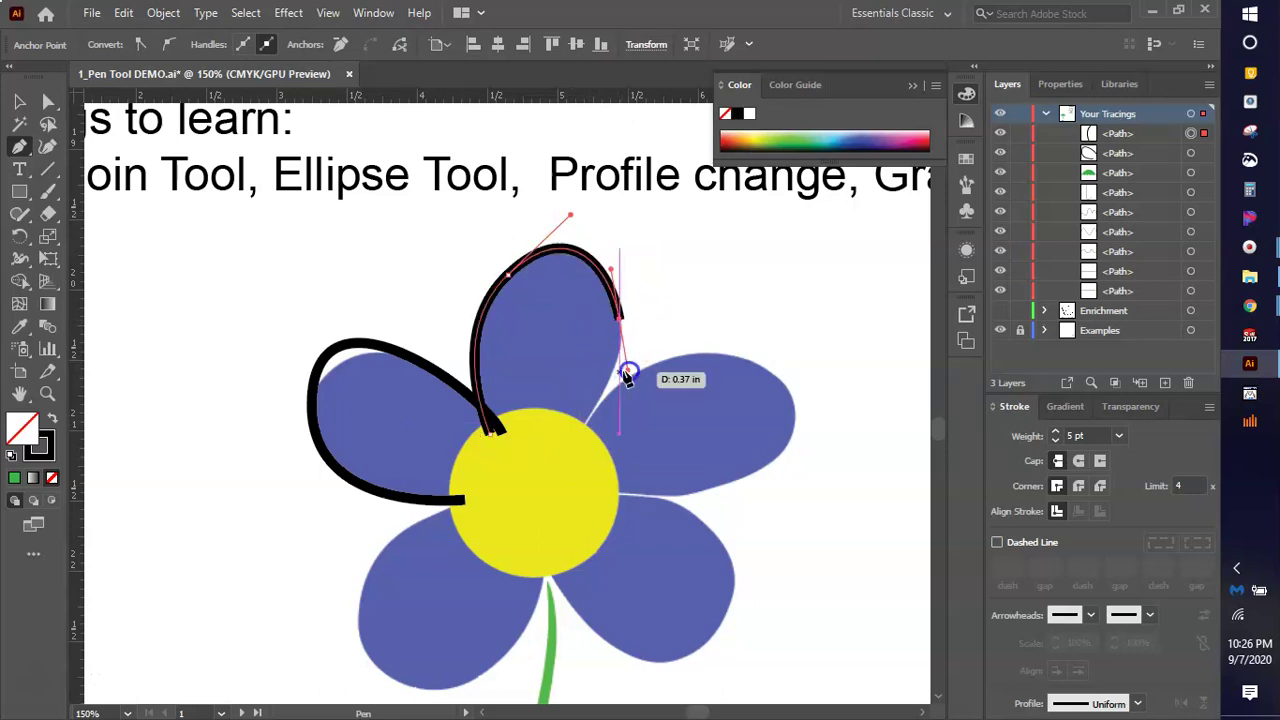
{"action": "mouse_move", "coordinate": [569, 449]}
{"action": "left_mouse_down"}
{"action": "mouse_move", "coordinate": [583, 429]}
{"action": "mouse_move", "coordinate": [643, 429]}
{"action": "mouse_move", "coordinate": [583, 490]}
{"action": "mouse_move", "coordinate": [568, 428]}
{"action": "mouse_move", "coordinate": [566, 462]}
{"action": "left_mouse_up"}
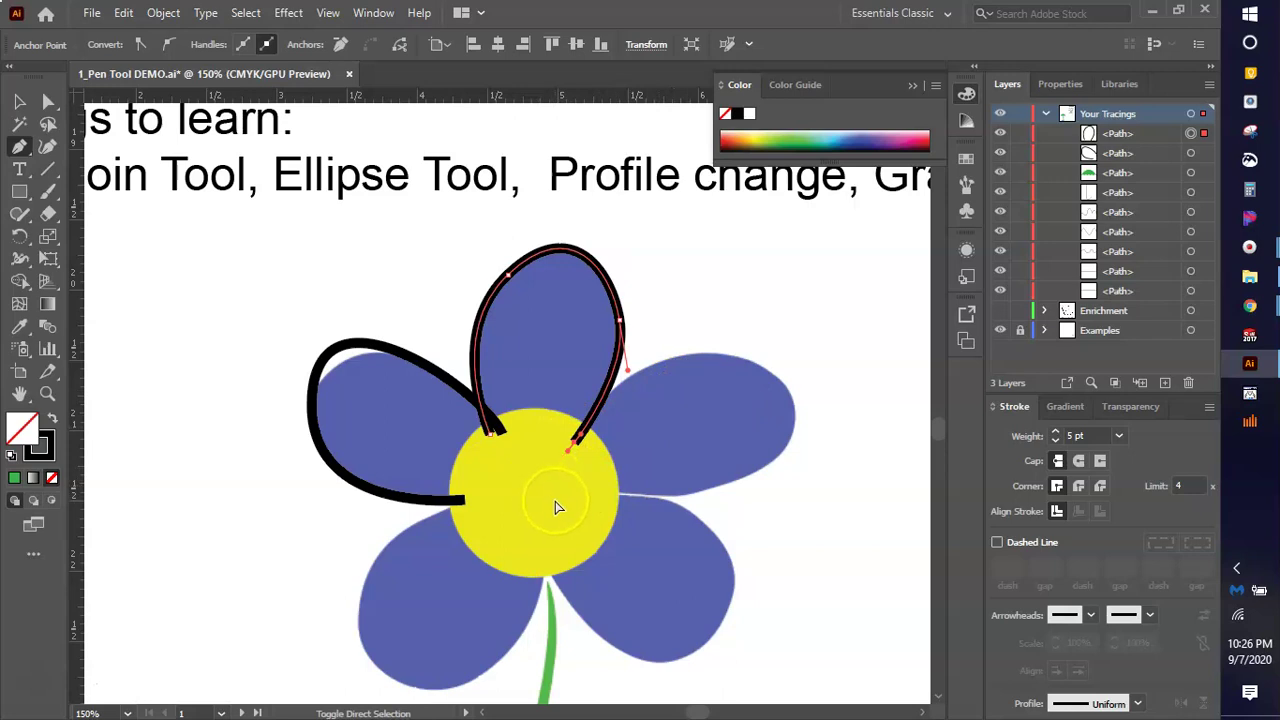
{"action": "left_click", "coordinate": [563, 418], "text": "ctrl"}
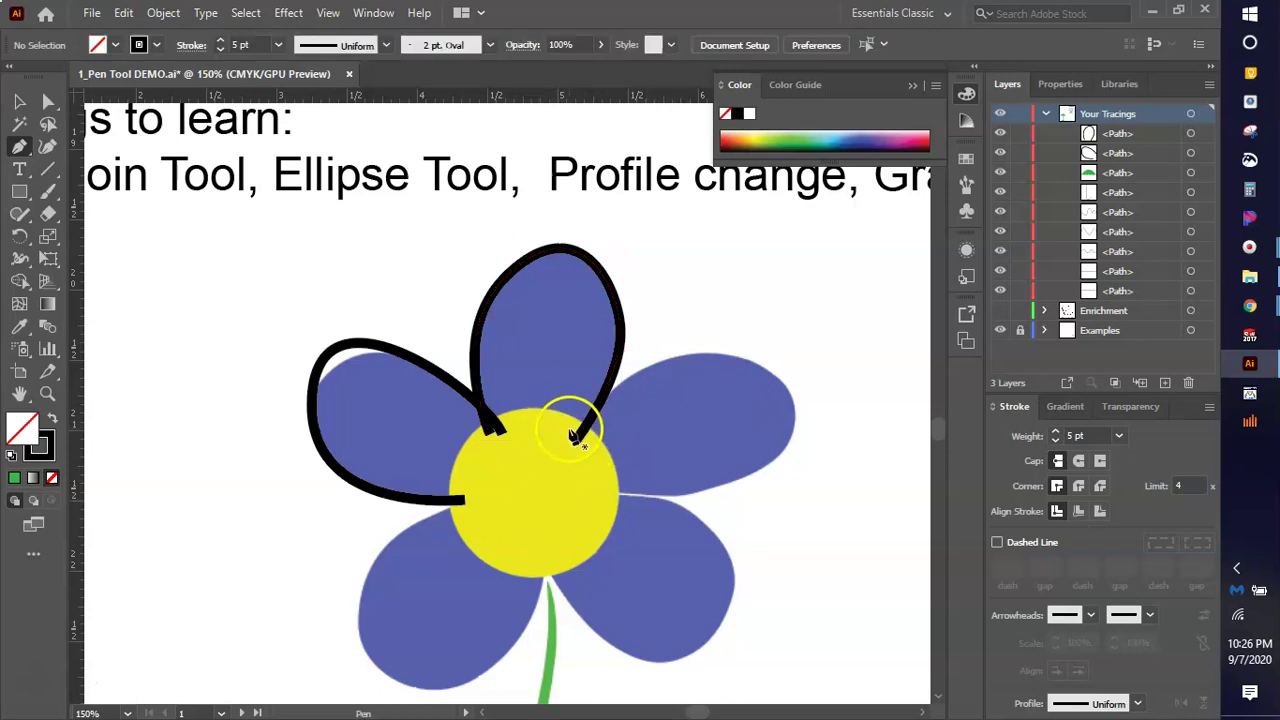
Trace the flower's upper-right petal as a separate open curved path with both ends inside the yellow center, and end the path.
{"action": "left_click", "coordinate": [569, 429]}
{"action": "left_click_drag", "start_coordinate": [784, 388], "coordinate": [873, 481]}
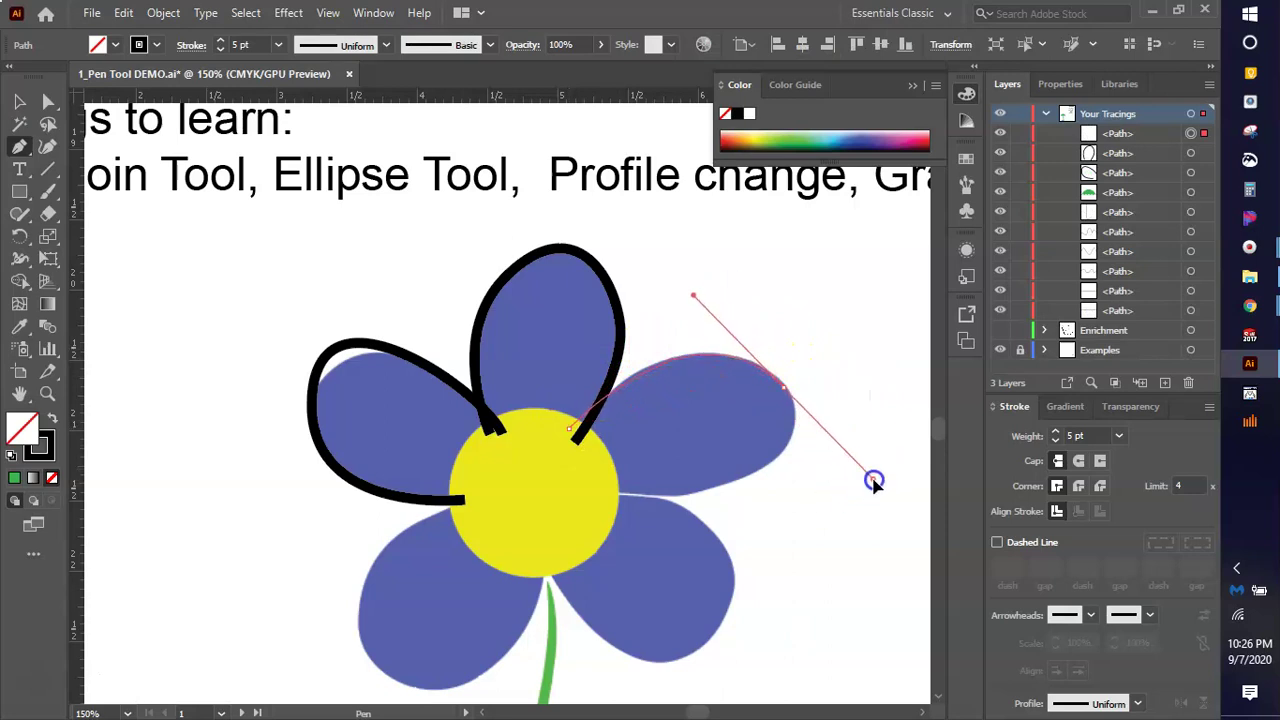
{"action": "mouse_move", "coordinate": [606, 494]}
{"action": "left_mouse_down"}
{"action": "mouse_move", "coordinate": [557, 486]}
{"action": "mouse_move", "coordinate": [560, 462]}
{"action": "mouse_move", "coordinate": [566, 481]}
{"action": "left_mouse_up"}
{"action": "left_click", "coordinate": [606, 483], "text": "ctrl"}
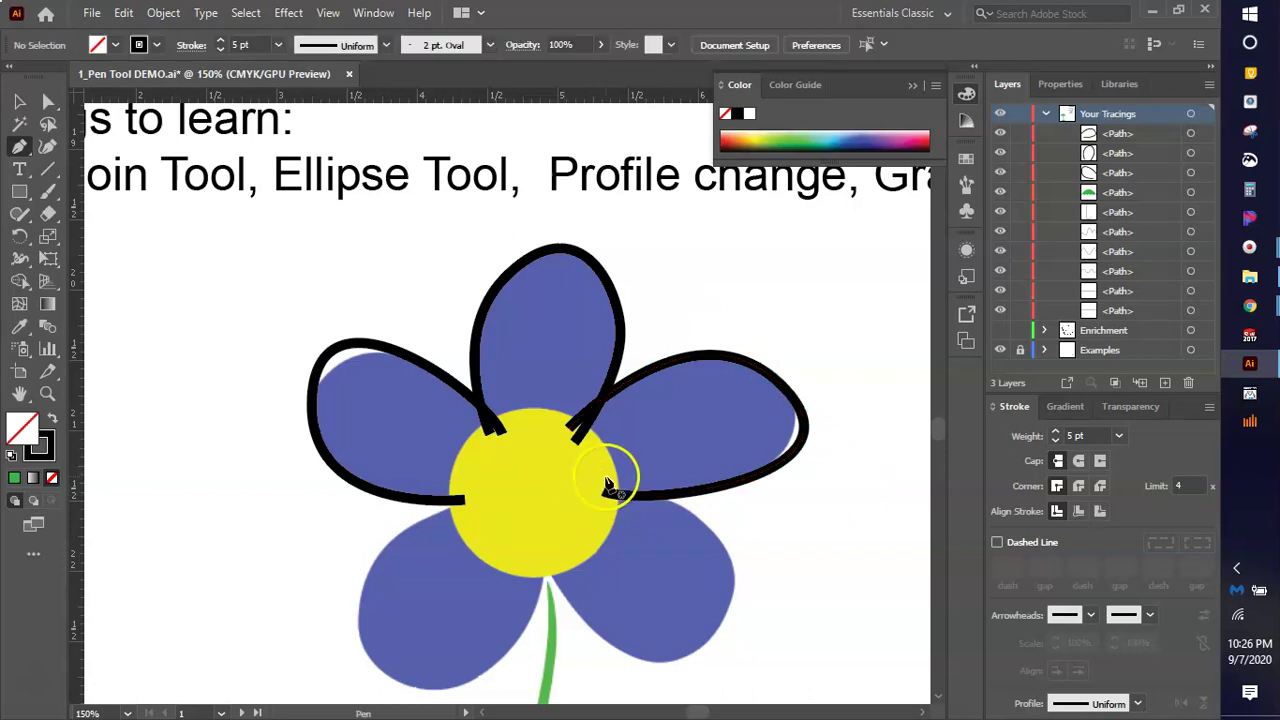
Trace the flower's lower-right petal as a separate open curved path with both ends inside the yellow center, and end the path.
{"action": "left_click", "coordinate": [606, 479]}
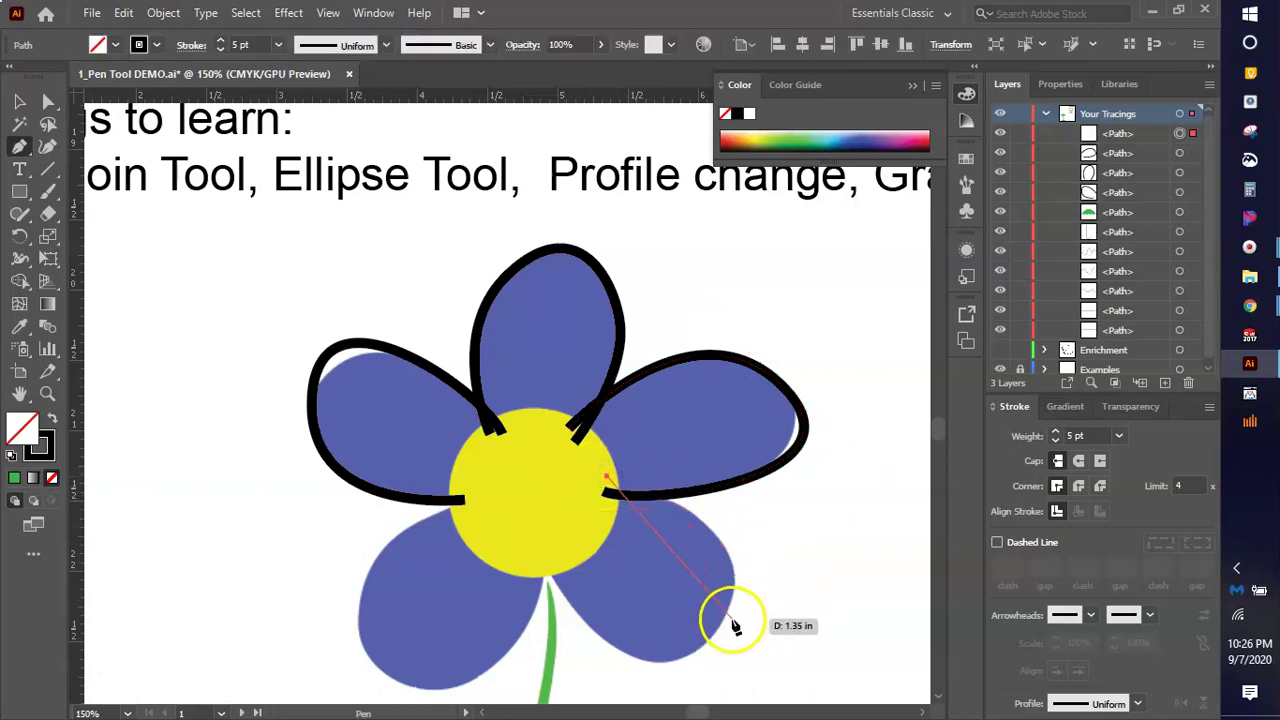
{"action": "left_click_drag", "start_coordinate": [722, 615], "coordinate": [666, 693]}
{"action": "left_click_drag", "start_coordinate": [547, 558], "coordinate": [514, 463]}
{"action": "left_click", "coordinate": [518, 505], "text": "ctrl"}
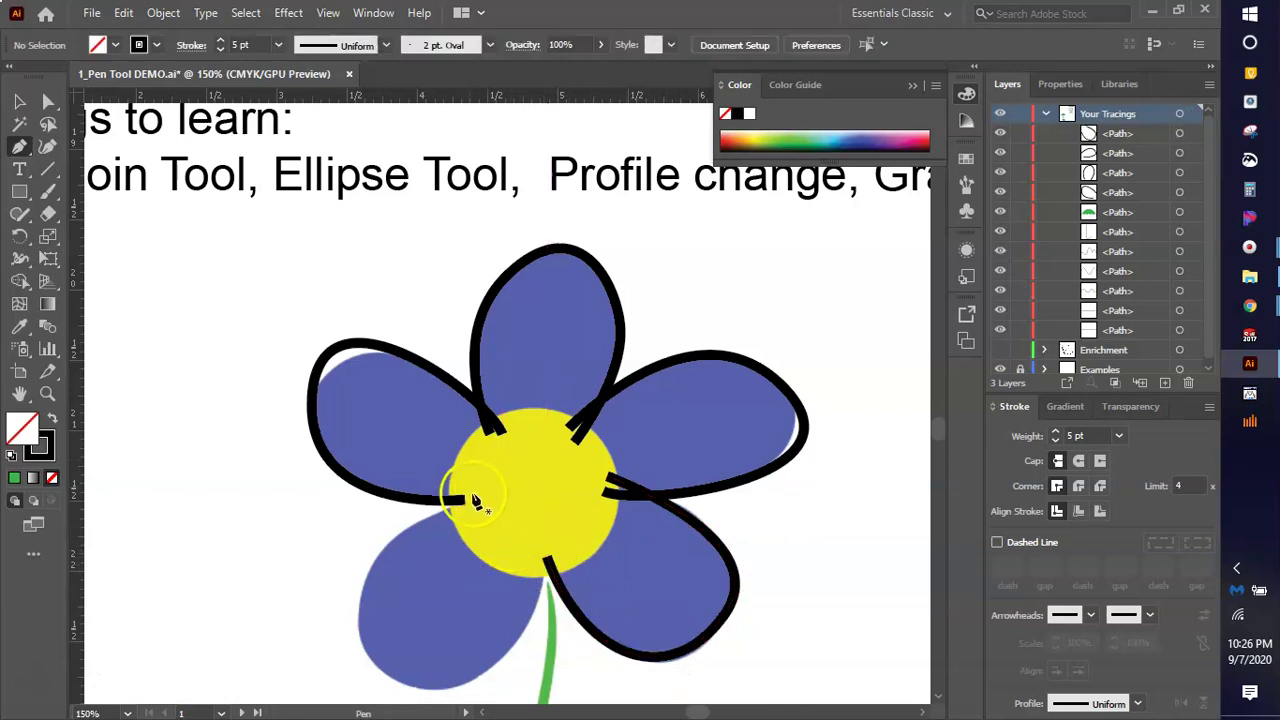
Trace the flower's lower-left petal as an open path, with extra anchors along its lower edge and both ends inside the yellow center, and end it.
{"action": "left_click_drag", "start_coordinate": [475, 497], "coordinate": [462, 555]}
{"action": "left_click_drag", "start_coordinate": [370, 663], "coordinate": [423, 645]}
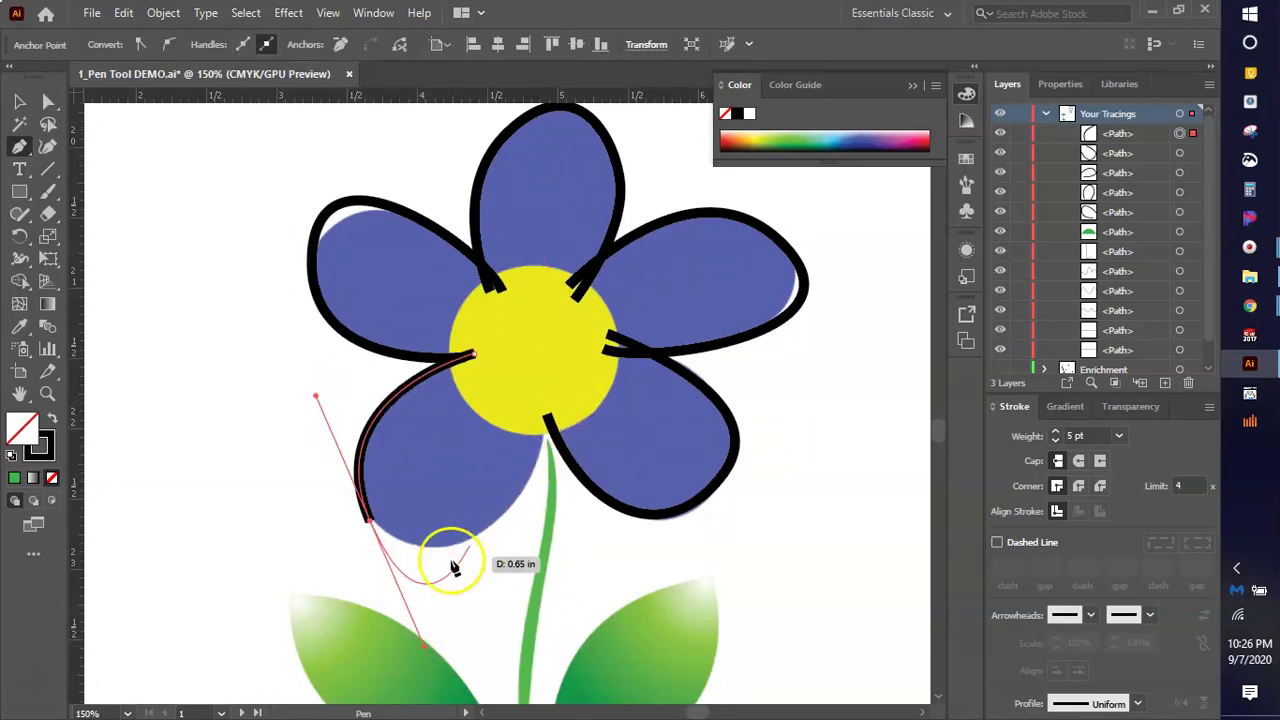
{"action": "left_click", "coordinate": [372, 520]}
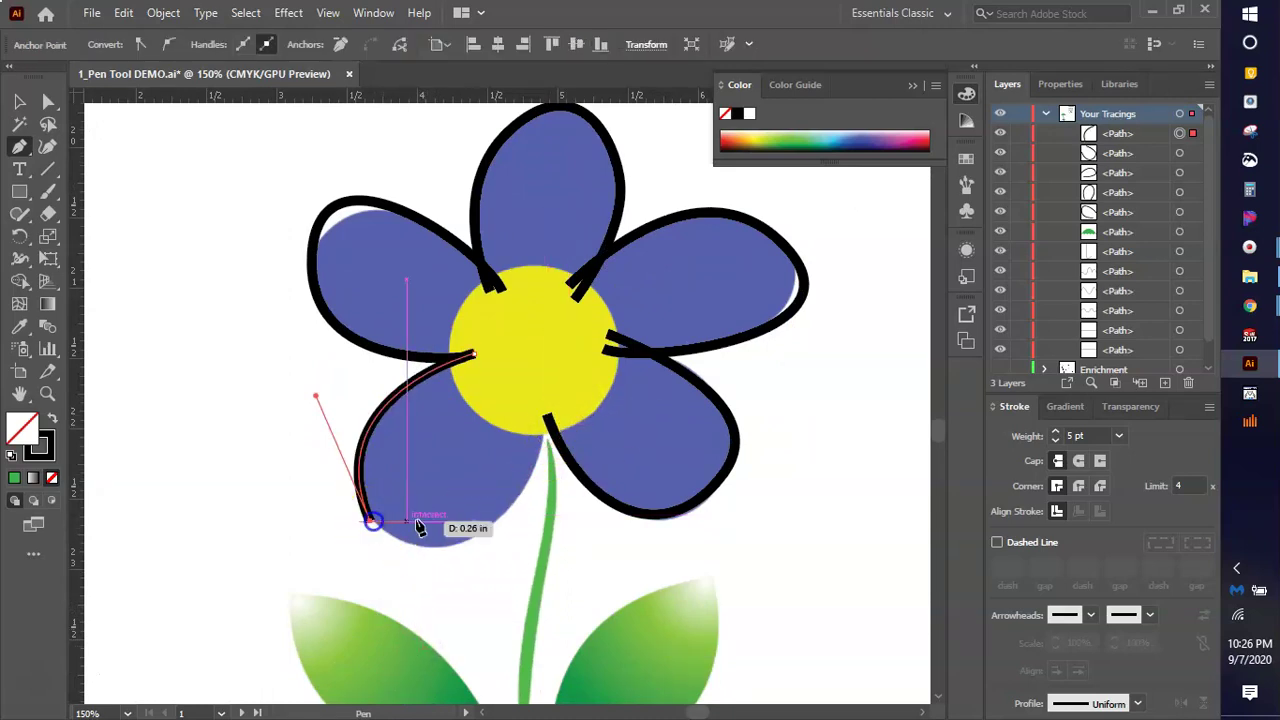
{"action": "left_click_drag", "start_coordinate": [502, 515], "coordinate": [582, 441]}
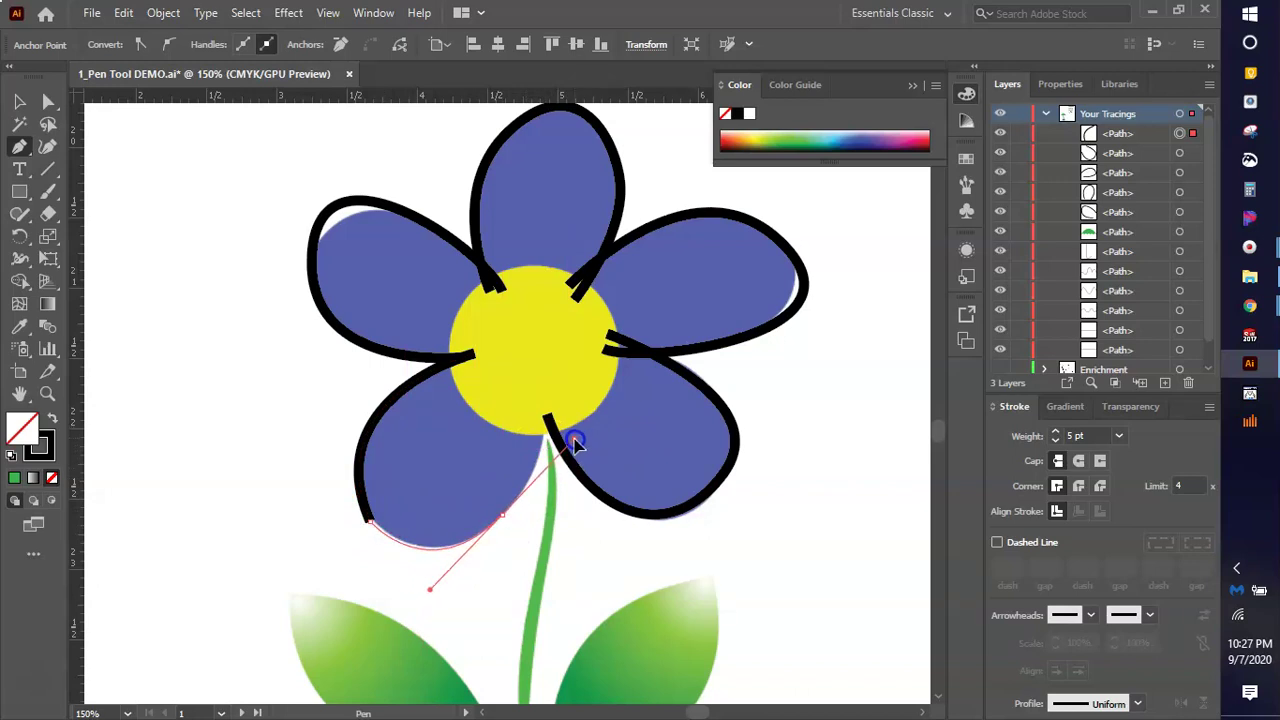
{"action": "left_click_drag", "start_coordinate": [575, 441], "coordinate": [575, 441]}
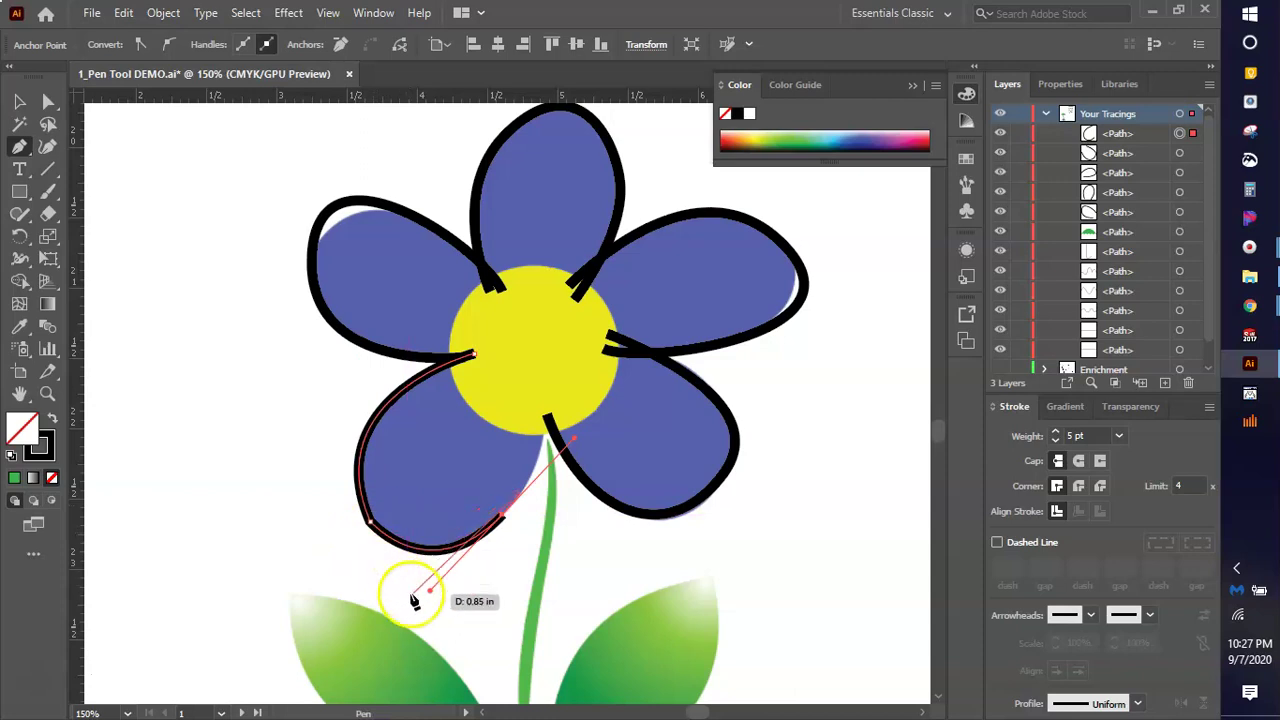
{"action": "left_click", "coordinate": [554, 413]}
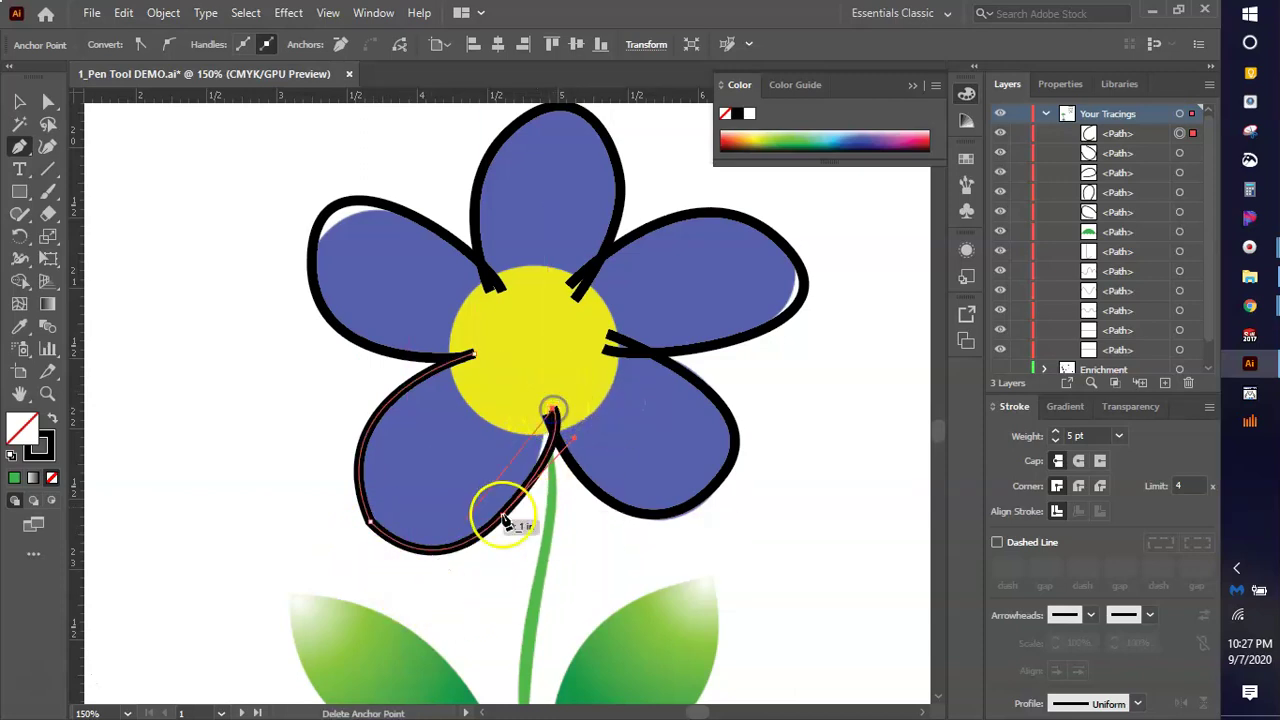
{"action": "left_click", "coordinate": [383, 519]}
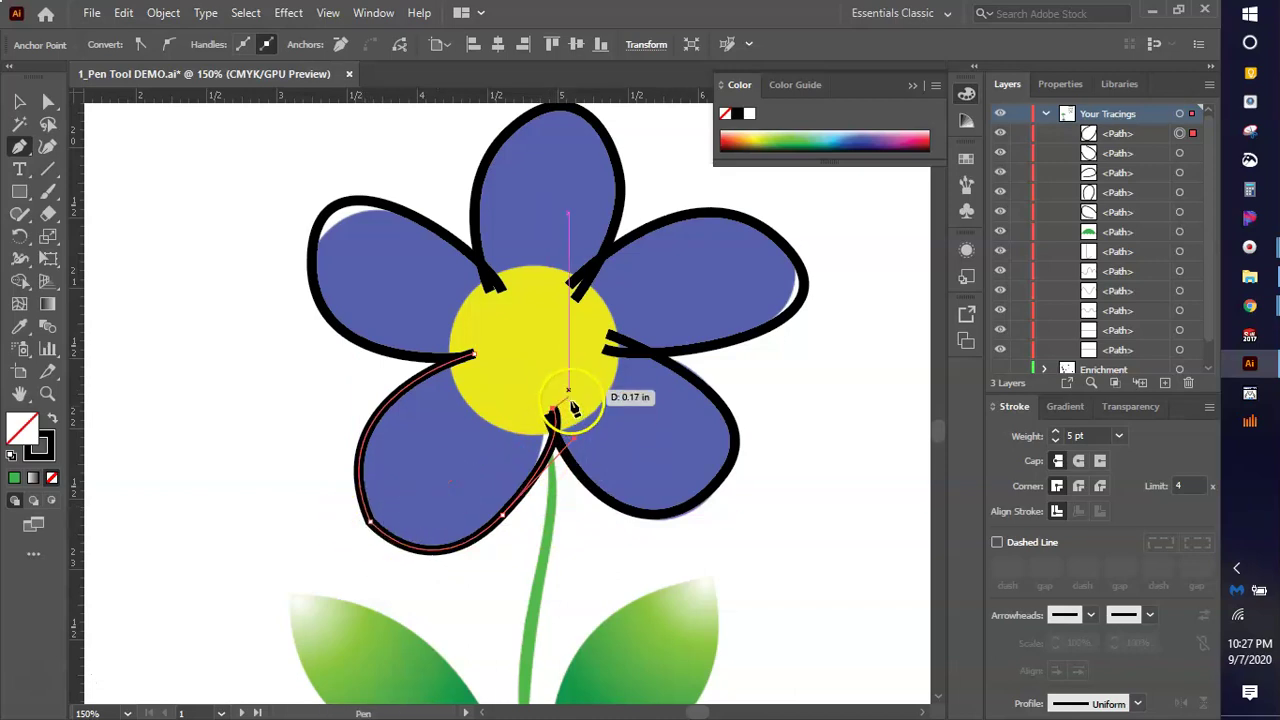
{"action": "left_click", "coordinate": [533, 402], "text": "ctrl"}
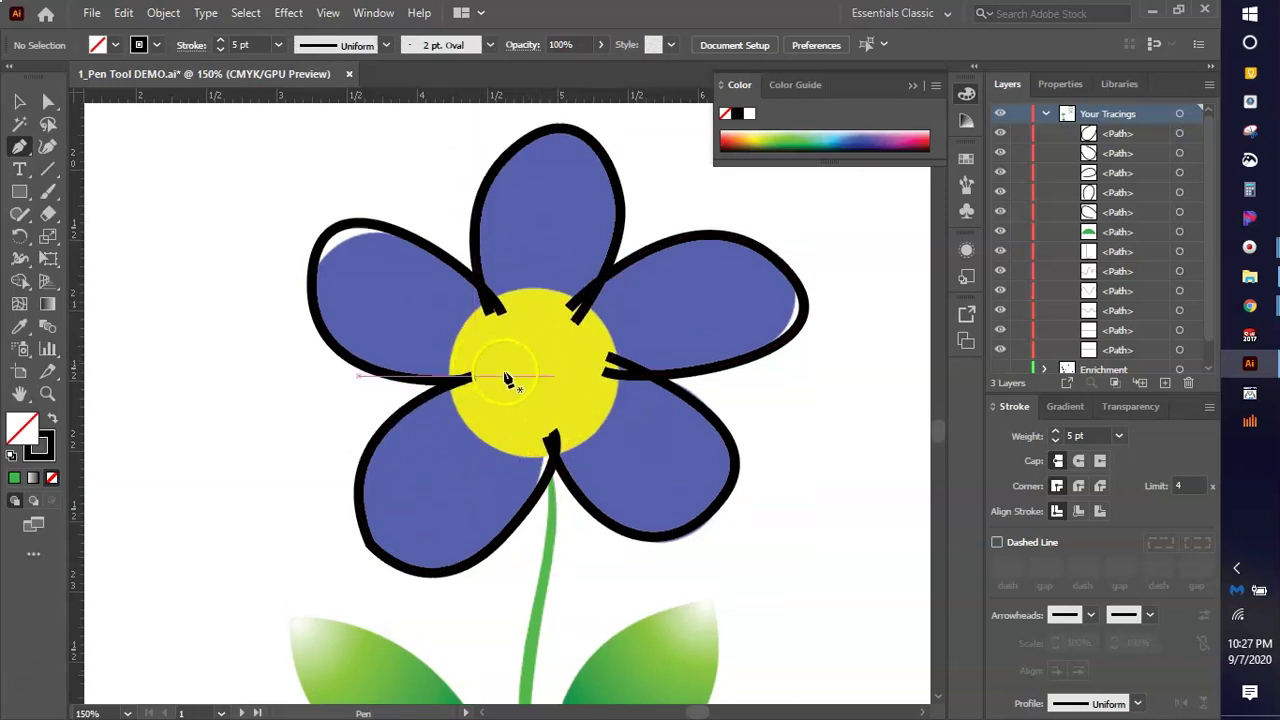
Select the five traced petal paths and place a copy of them in the blank area left of the exercise 6 flower.
{"action": "left_click", "coordinate": [19, 101]}
{"action": "scroll", "coordinate": [276, 333], "scroll_direction": "up", "scroll_amount": 4}
{"action": "scroll", "coordinate": [270, 330], "scroll_direction": "up", "scroll_amount": 2}
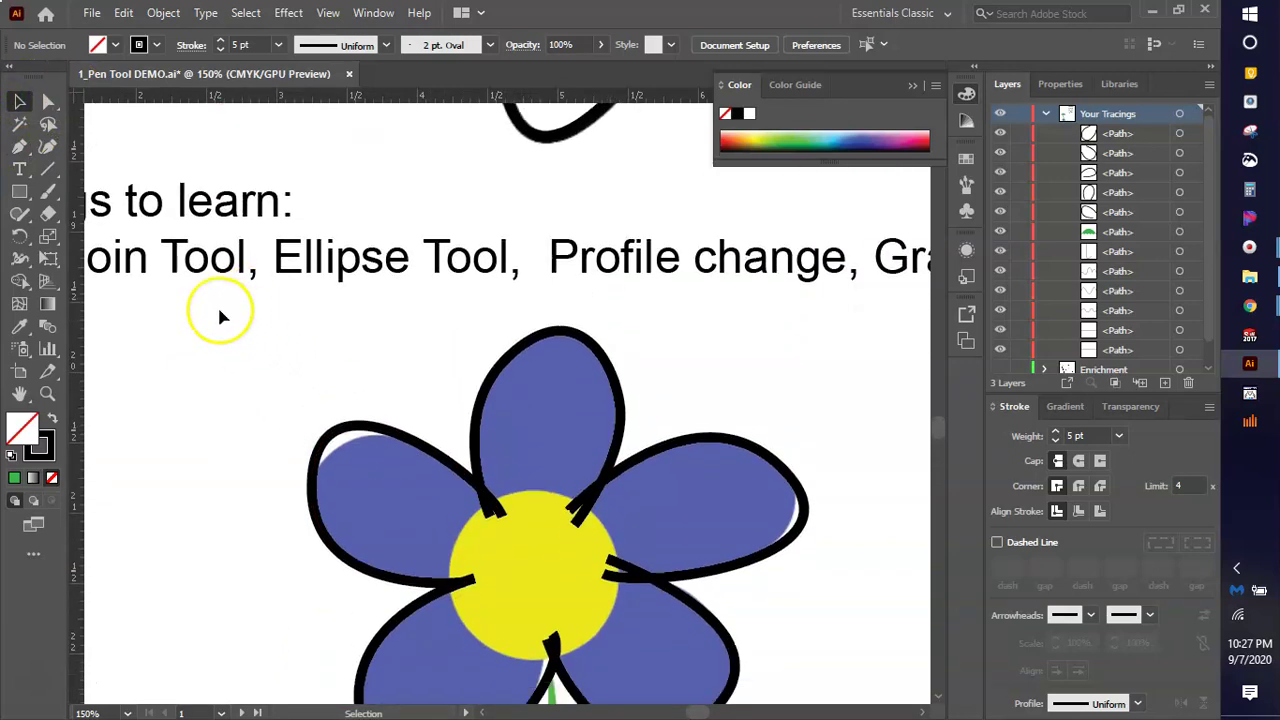
{"action": "scroll", "coordinate": [543, 449], "scroll_direction": "down", "scroll_amount": 3}
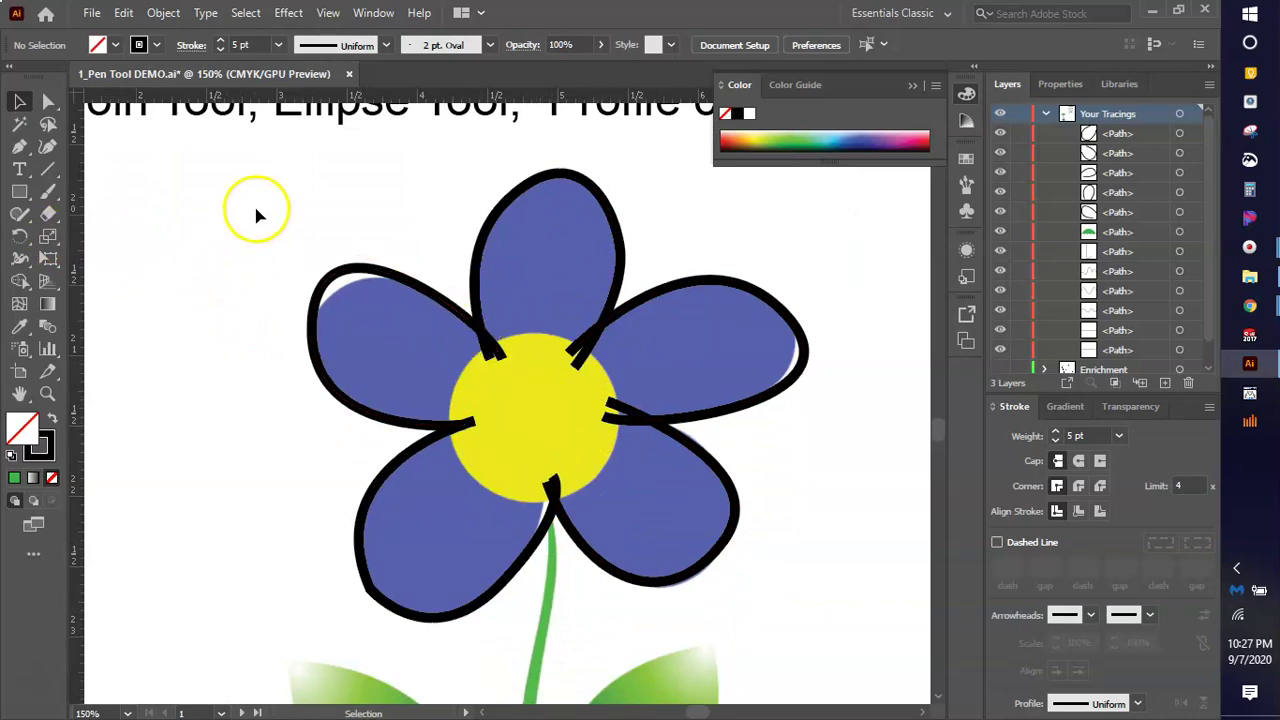
{"action": "left_click_drag", "start_coordinate": [500, 368], "coordinate": [814, 617]}
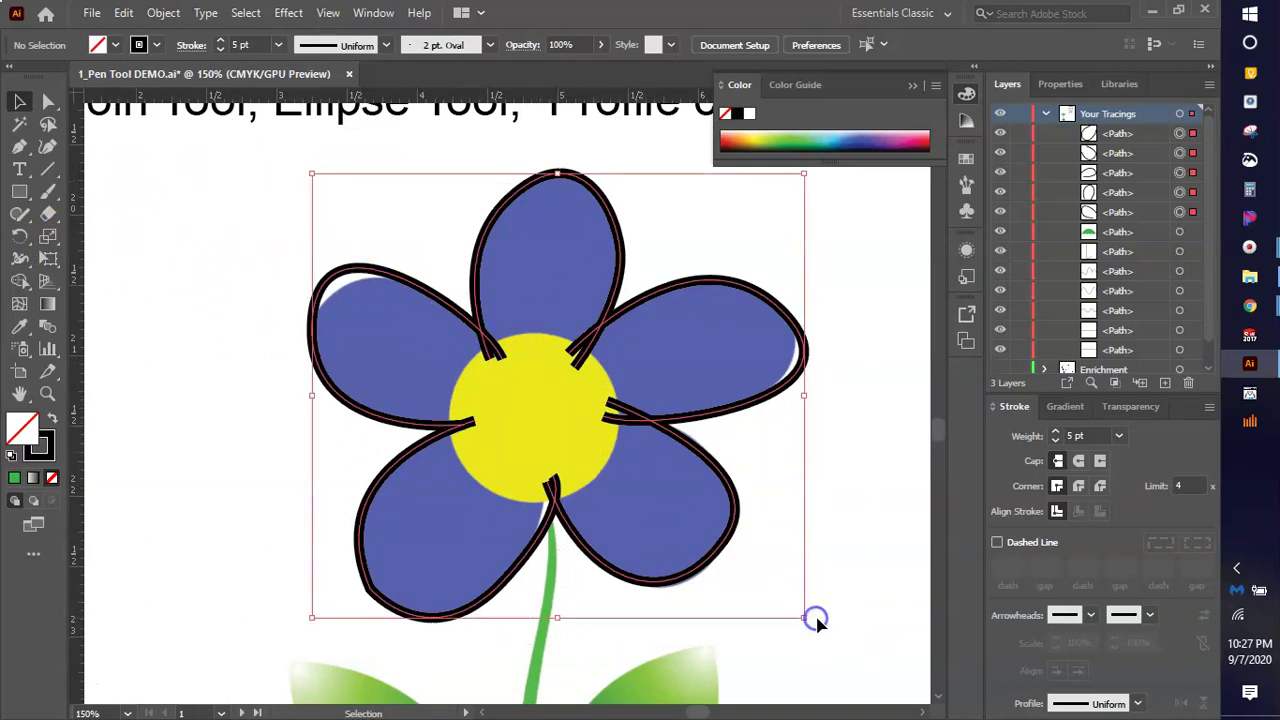
{"action": "key", "text": "ctrl+minus"}
{"action": "key", "text": "ctrl+minus"}
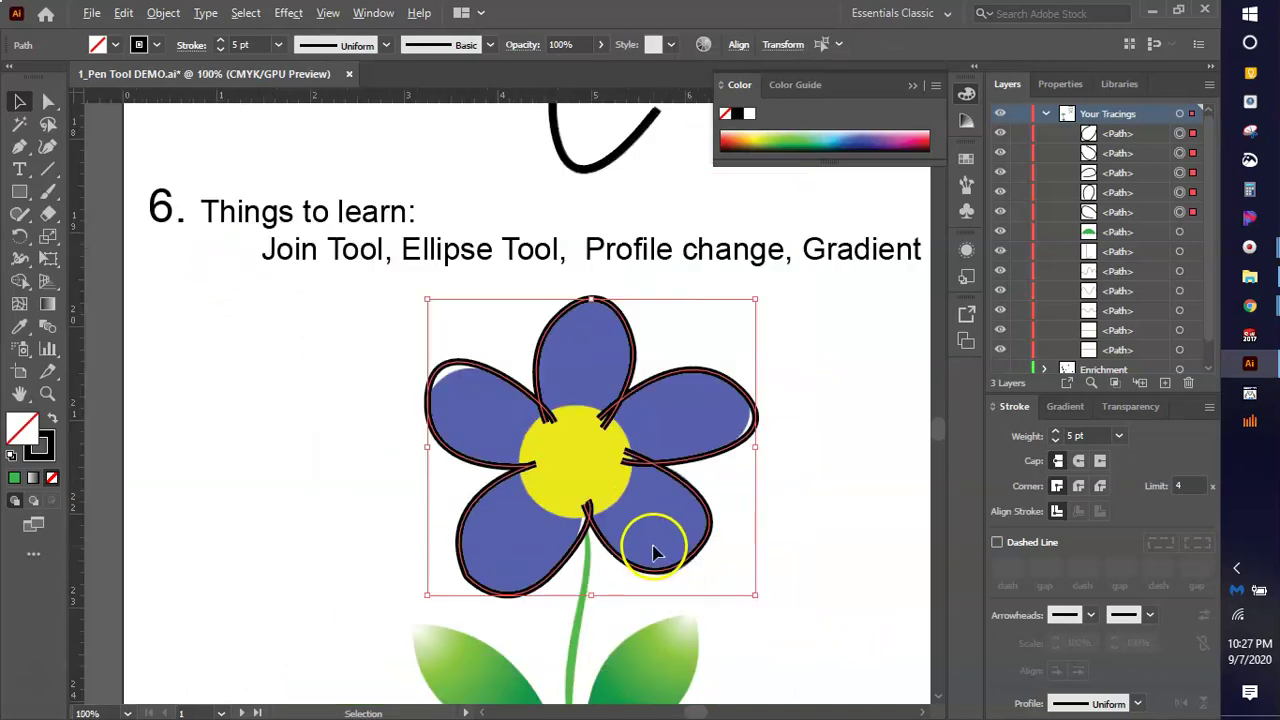
{"action": "scroll", "coordinate": [290, 493], "scroll_direction": "up", "scroll_amount": 1}
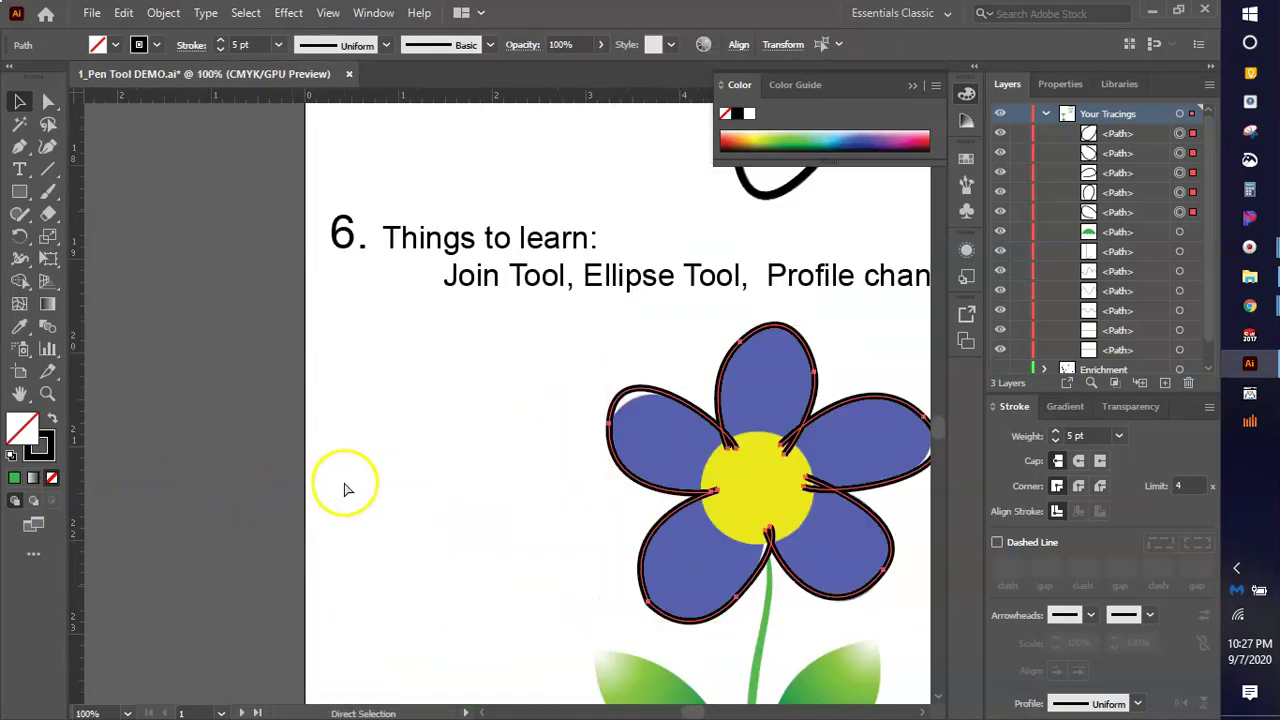
{"action": "key", "text": "ctrl+v"}
{"action": "left_click_drag", "start_coordinate": [487, 490], "coordinate": [429, 521]}
{"action": "scroll", "coordinate": [380, 375], "scroll_direction": "up", "scroll_amount": 3}
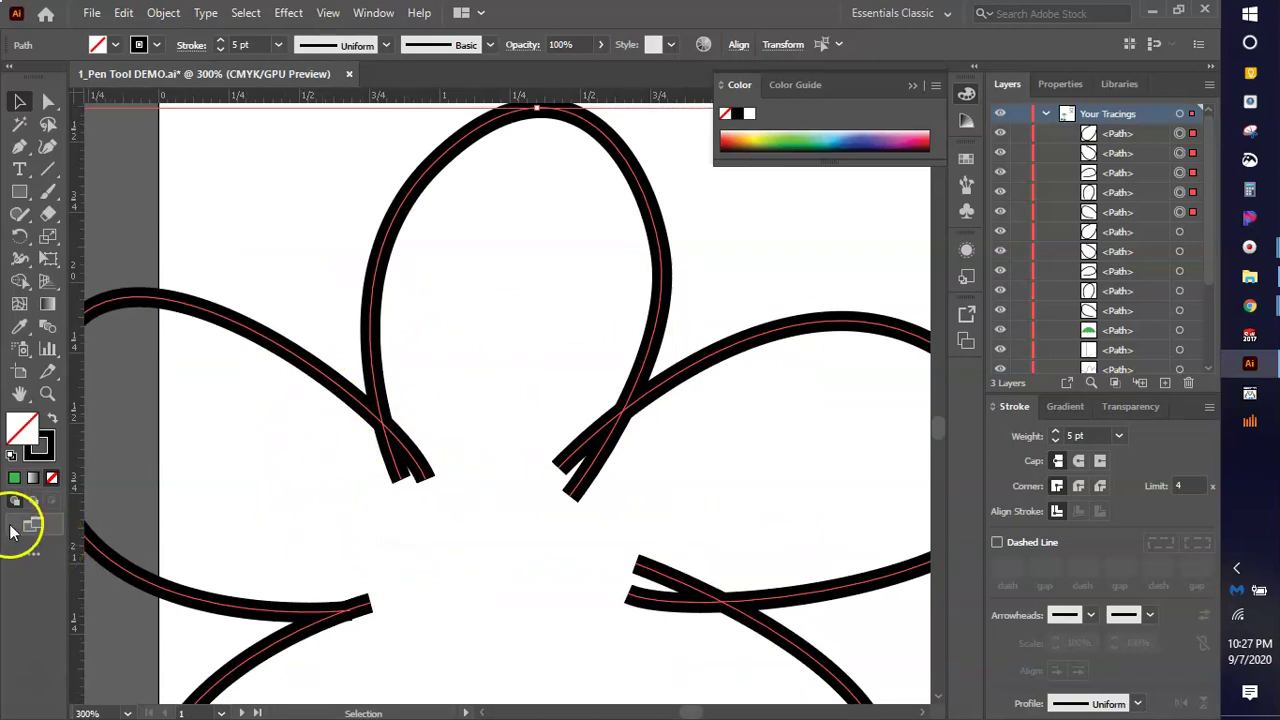
On the copied upper-left petal, add an anchor point where it crosses the top petal and delete the overhanging end anchor beyond it.
{"action": "left_click", "coordinate": [320, 438]}
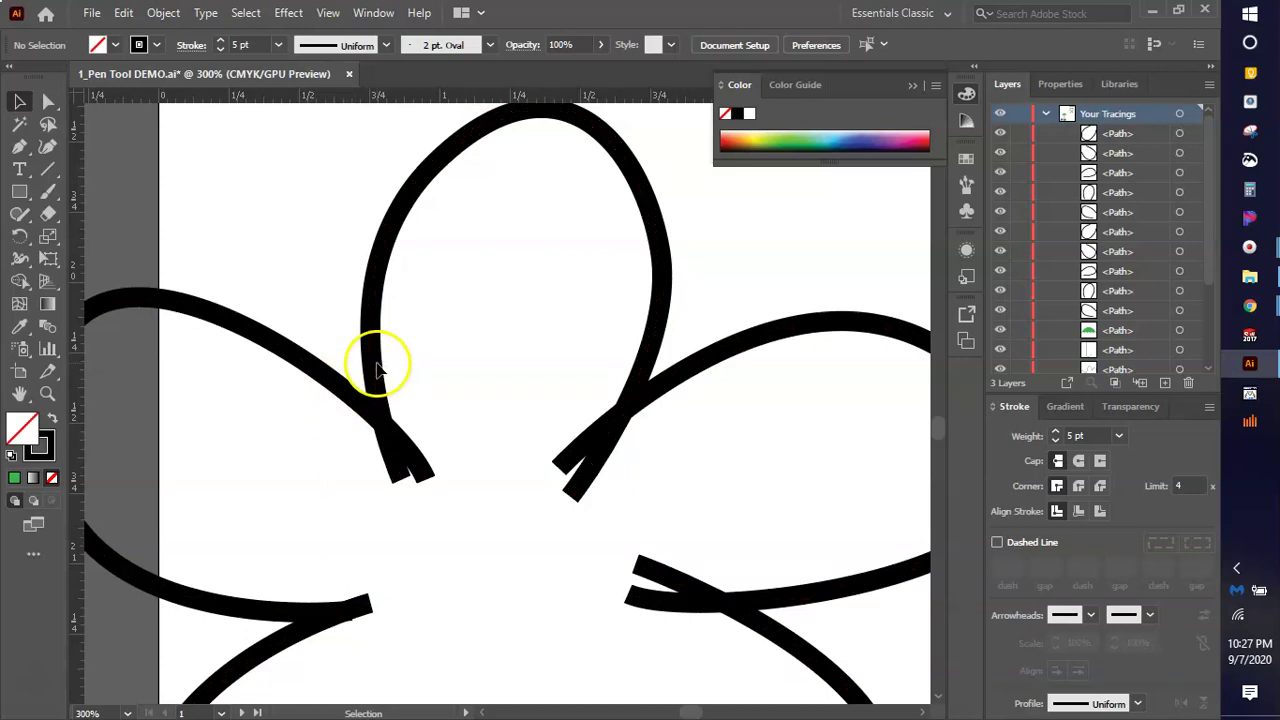
{"action": "left_click", "coordinate": [362, 405]}
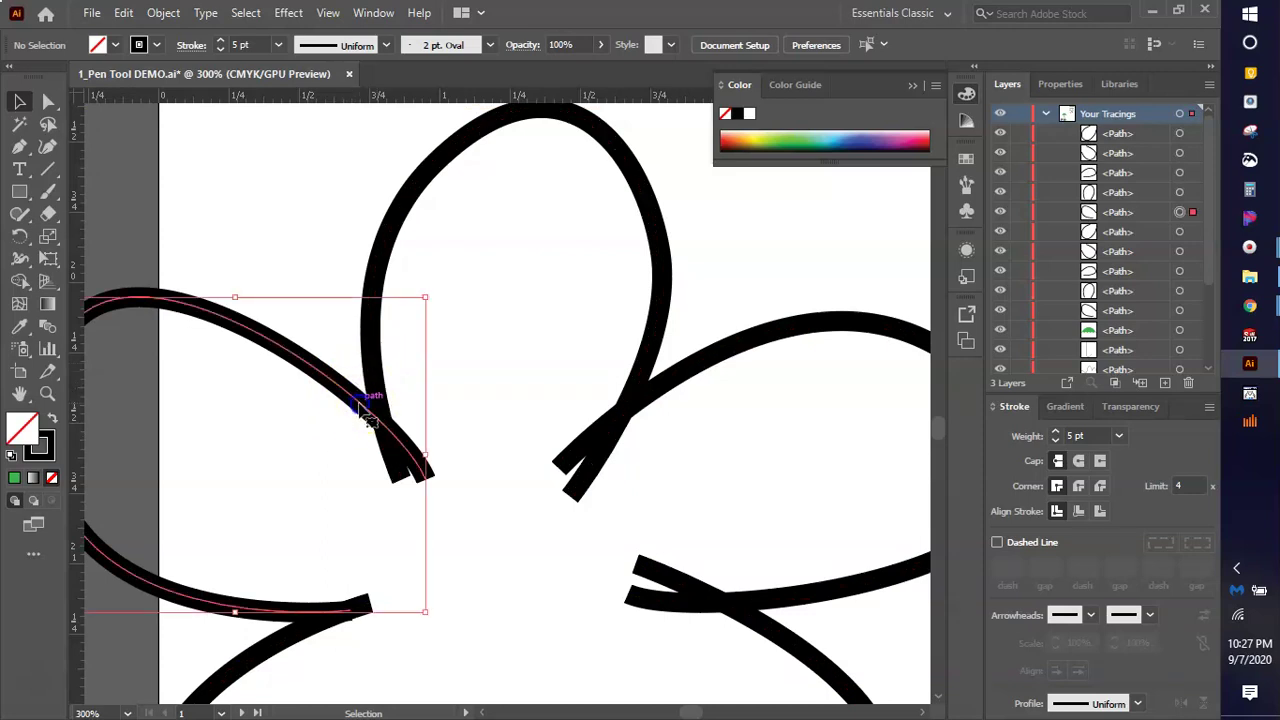
{"action": "left_click", "coordinate": [22, 147]}
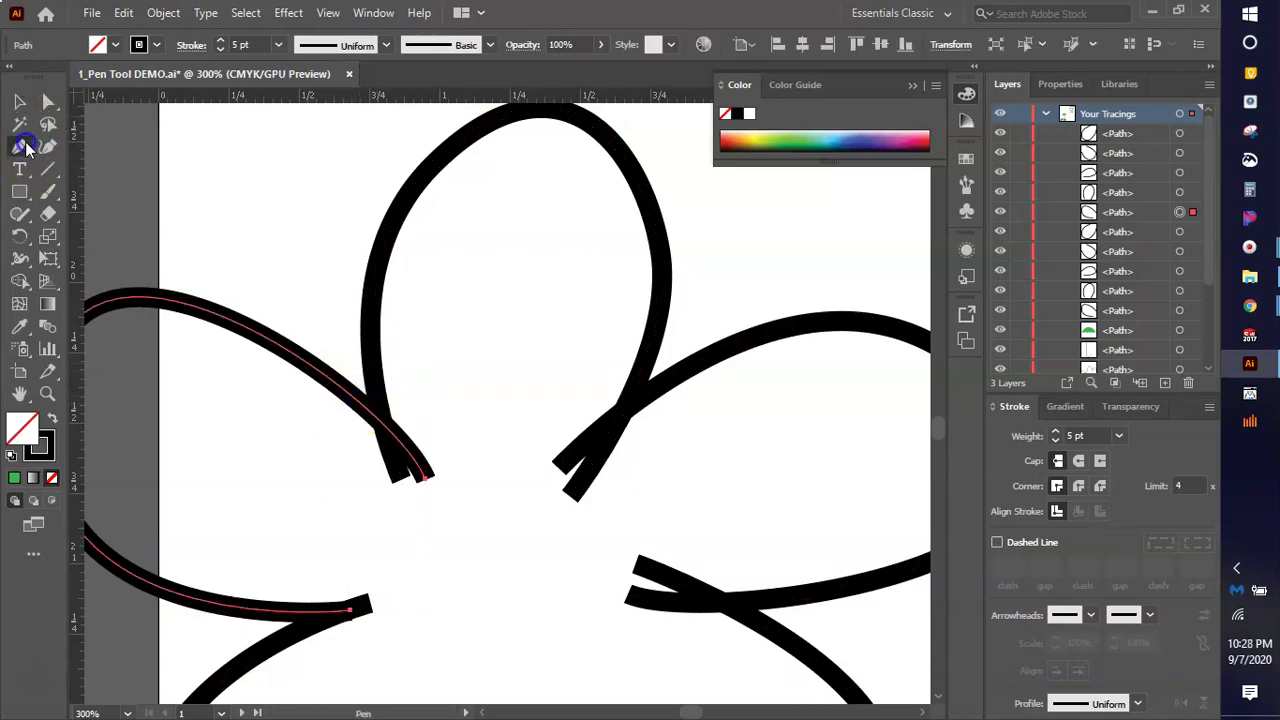
{"action": "scroll", "coordinate": [340, 440], "scroll_direction": "up", "scroll_amount": 5}
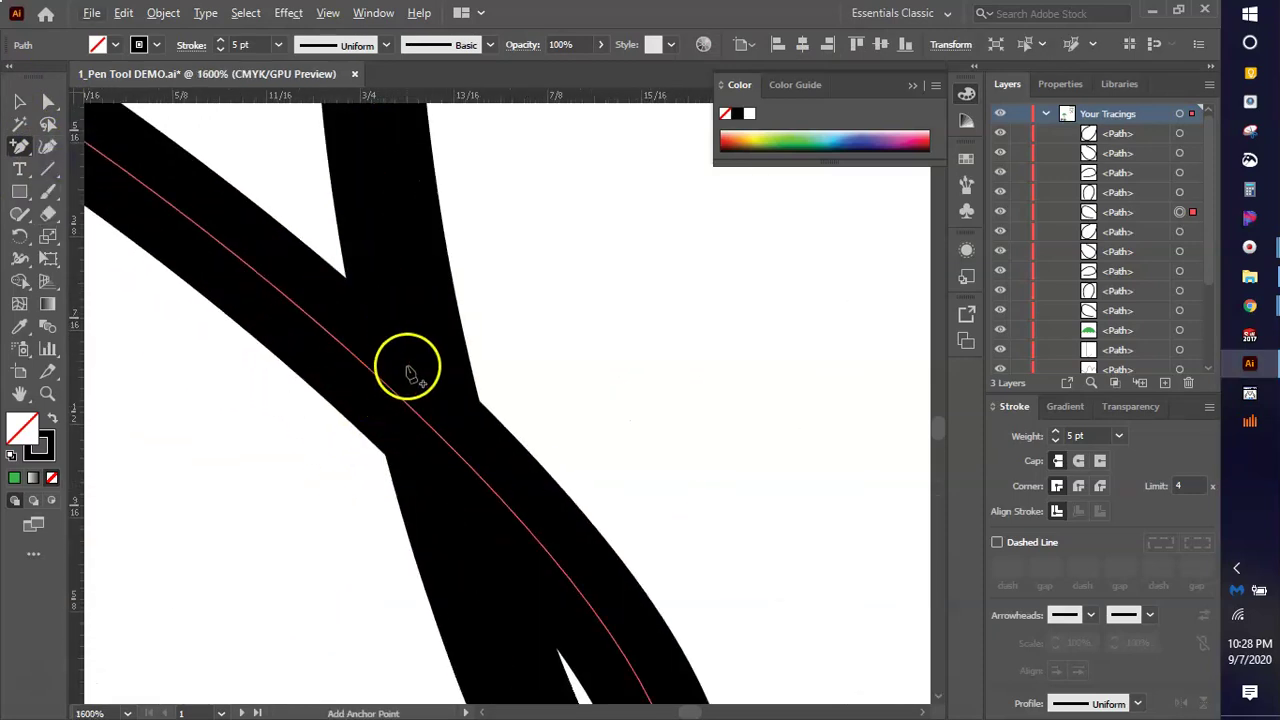
{"action": "left_click", "coordinate": [428, 428]}
{"action": "scroll", "coordinate": [440, 450], "scroll_direction": "down", "scroll_amount": 1}
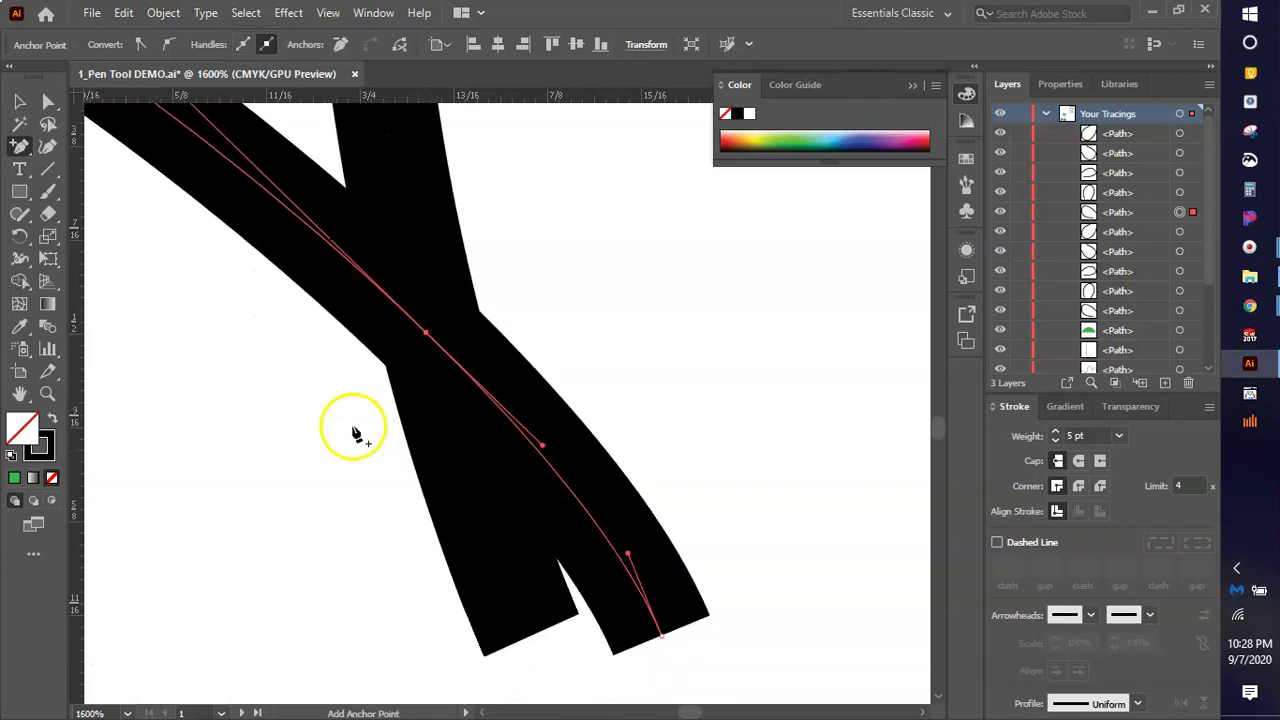
{"action": "left_click_drag", "start_coordinate": [21, 141], "coordinate": [90, 193]}
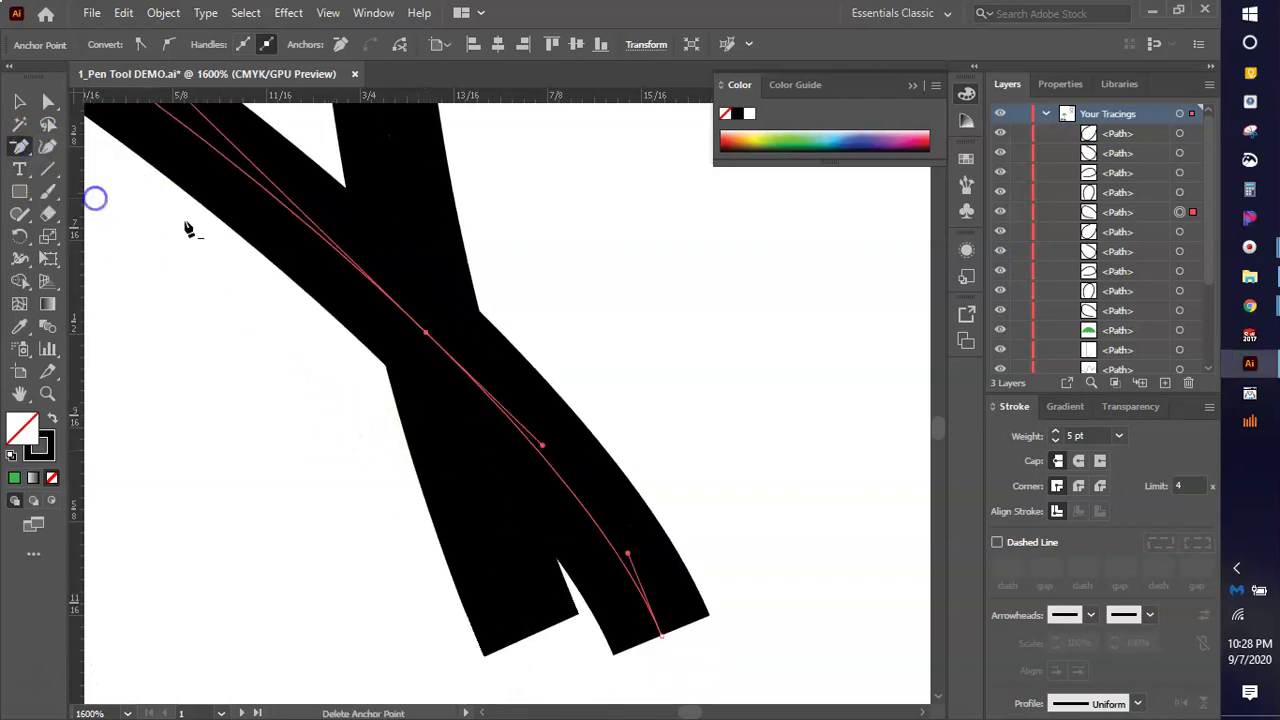
{"action": "left_click", "coordinate": [662, 637]}
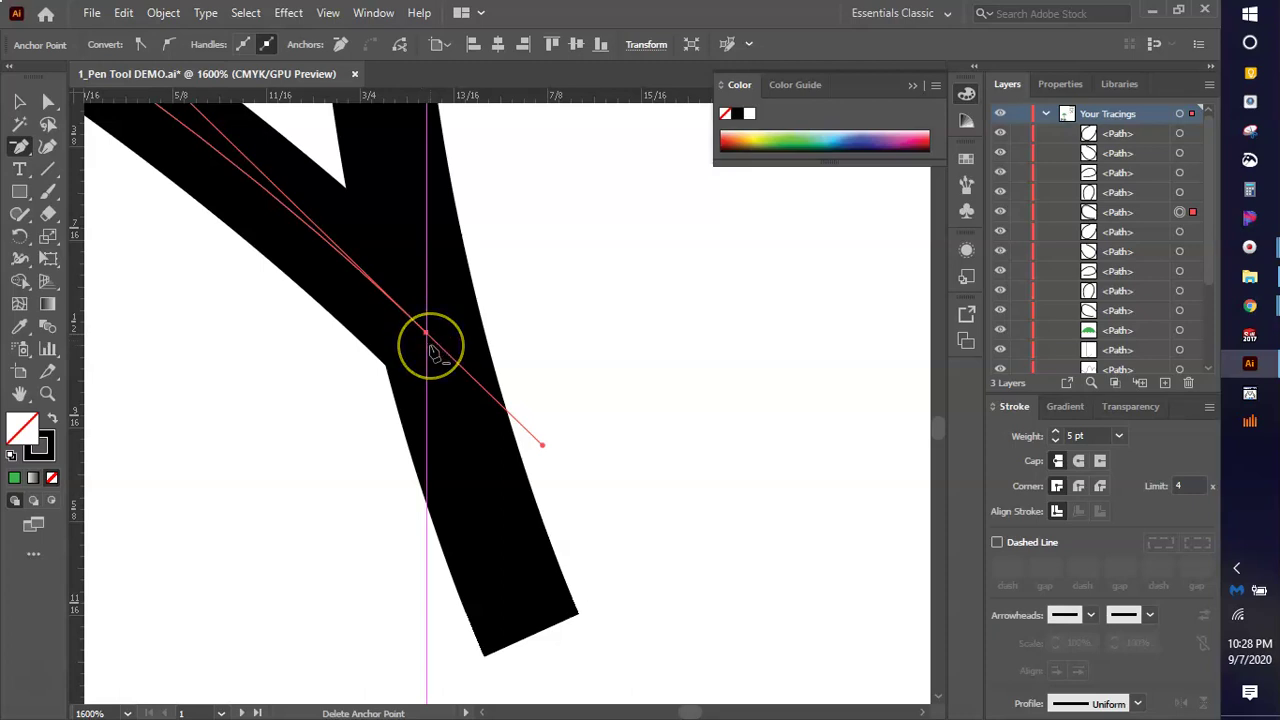
On the copied top petal, add an anchor point where it meets the upper-left petal and delete the overhanging end anchor beyond it.
{"action": "left_click_drag", "start_coordinate": [20, 146], "coordinate": [62, 168]}
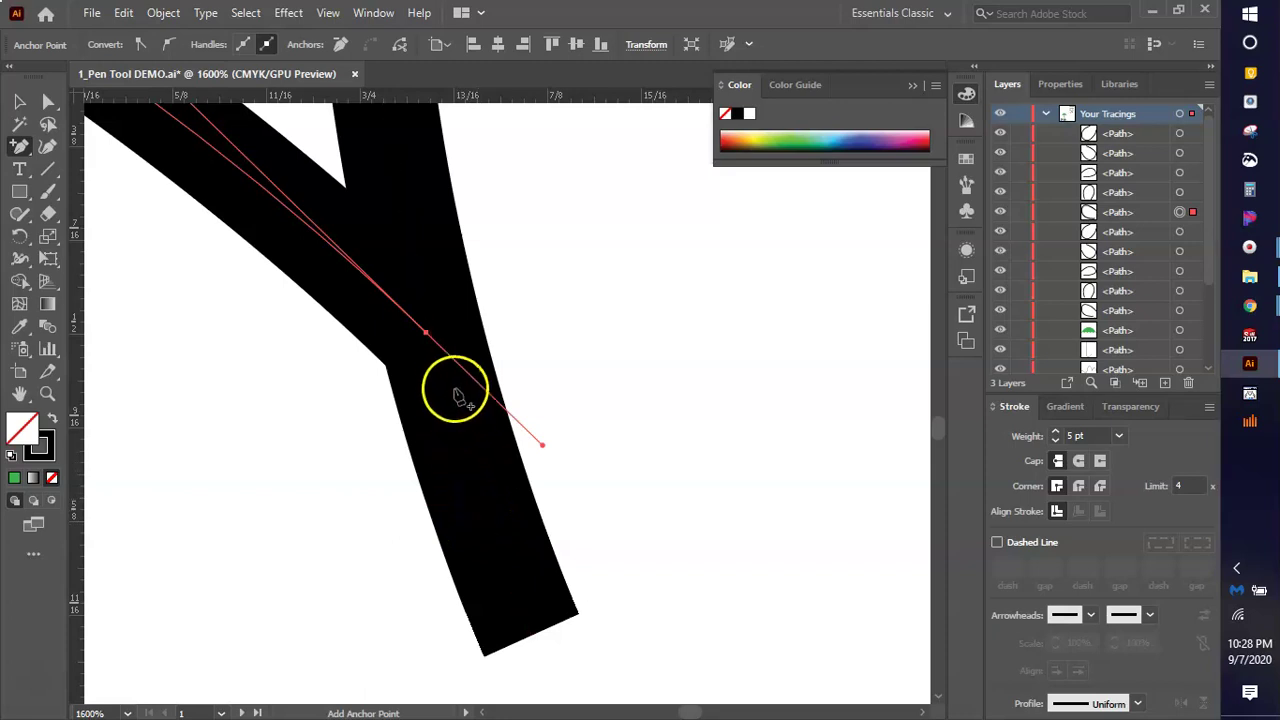
{"action": "scroll", "coordinate": [434, 348], "scroll_direction": "up", "scroll_amount": 2}
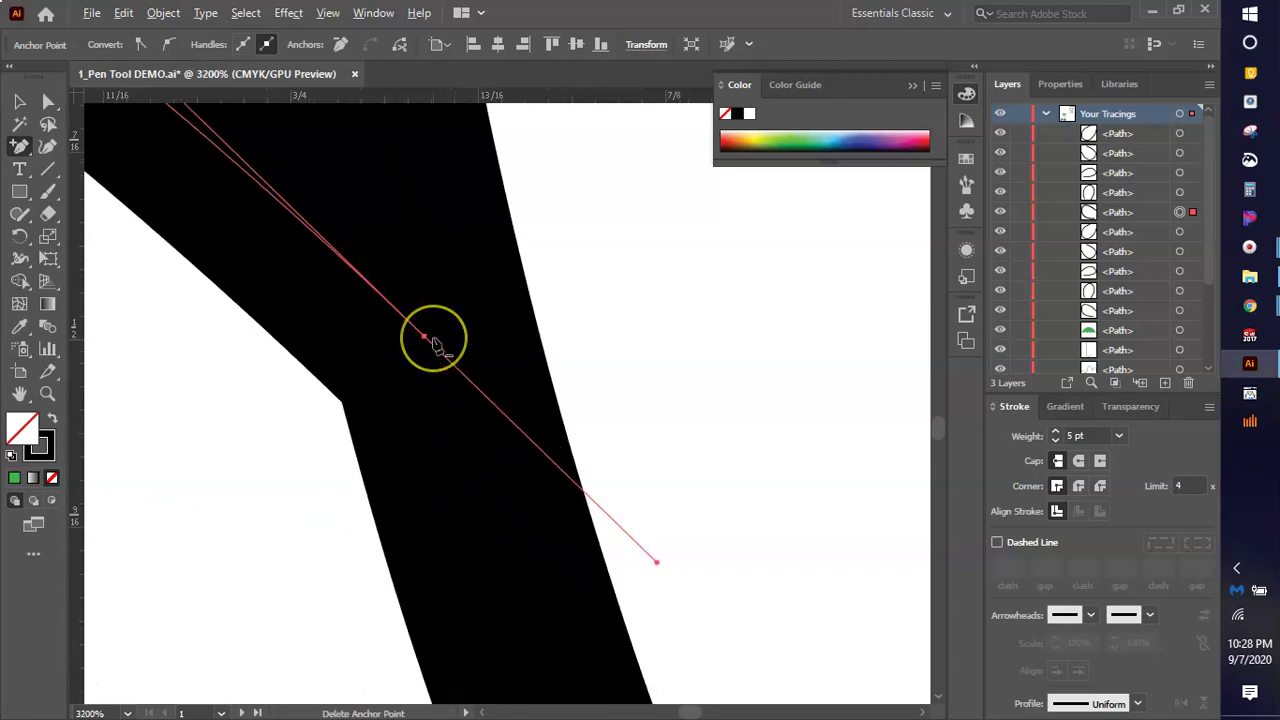
{"action": "scroll", "coordinate": [436, 346], "scroll_direction": "up", "scroll_amount": 2}
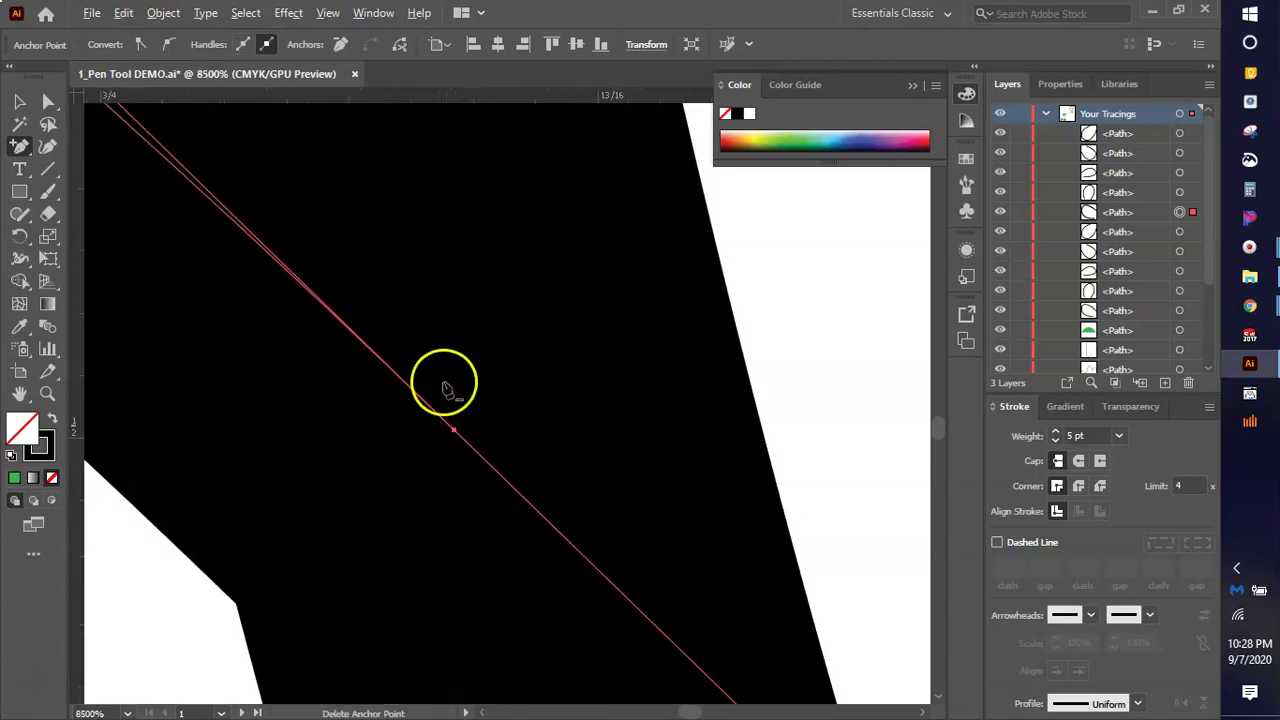
{"action": "left_click", "coordinate": [484, 461]}
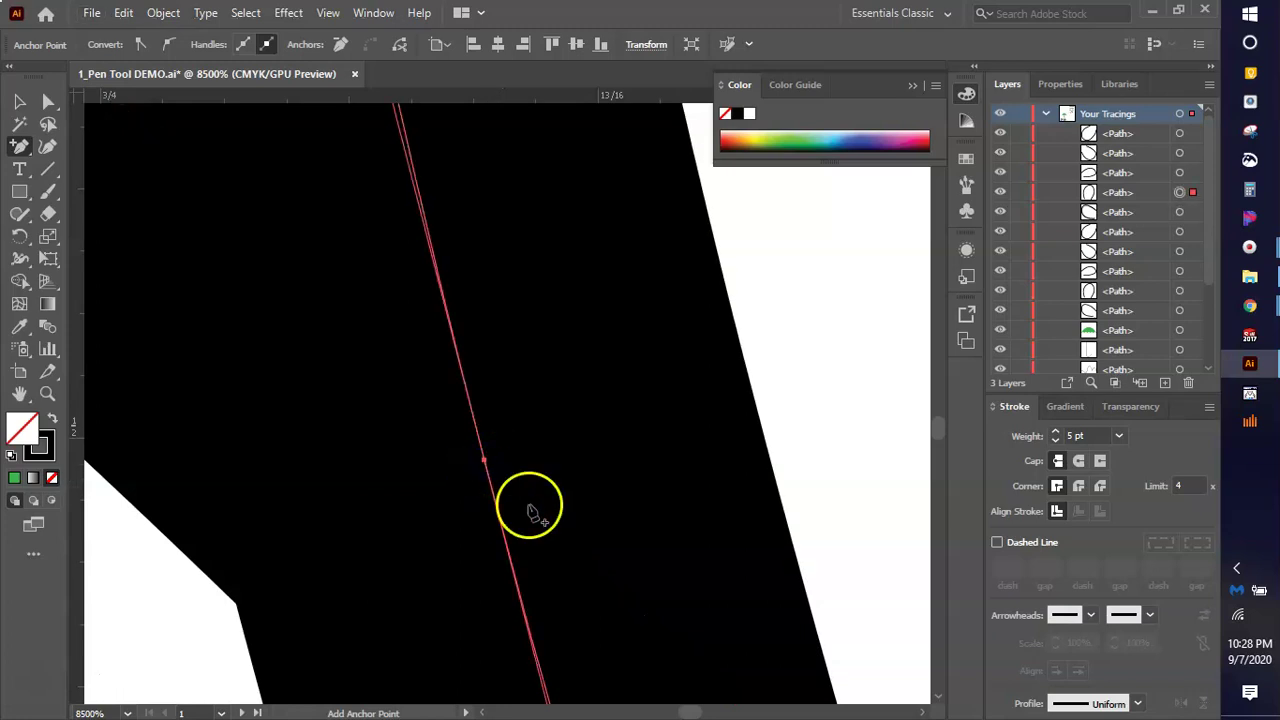
{"action": "scroll", "coordinate": [420, 468], "scroll_direction": "down", "scroll_amount": 5}
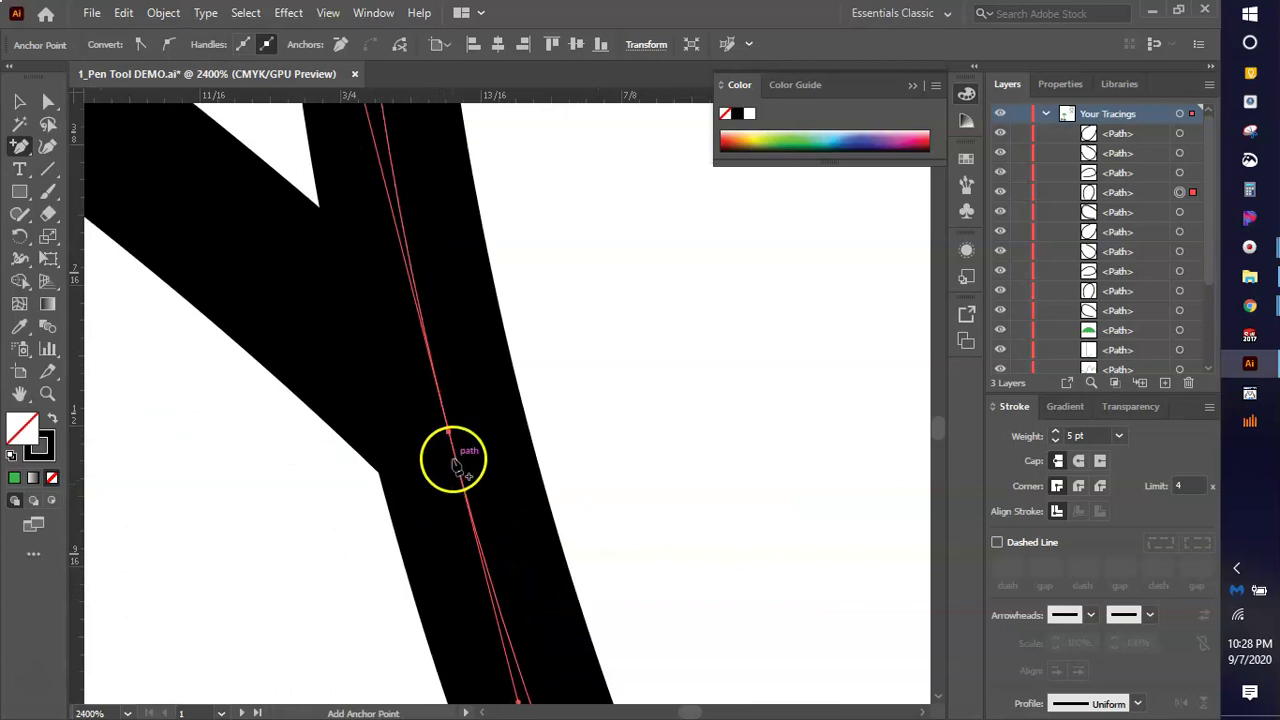
{"action": "left_click_drag", "start_coordinate": [20, 146], "coordinate": [82, 190]}
{"action": "left_click_drag", "start_coordinate": [578, 654], "coordinate": [598, 668]}
{"action": "key", "text": "plus"}
{"action": "scroll", "coordinate": [386, 206], "scroll_direction": "up", "scroll_amount": 3}
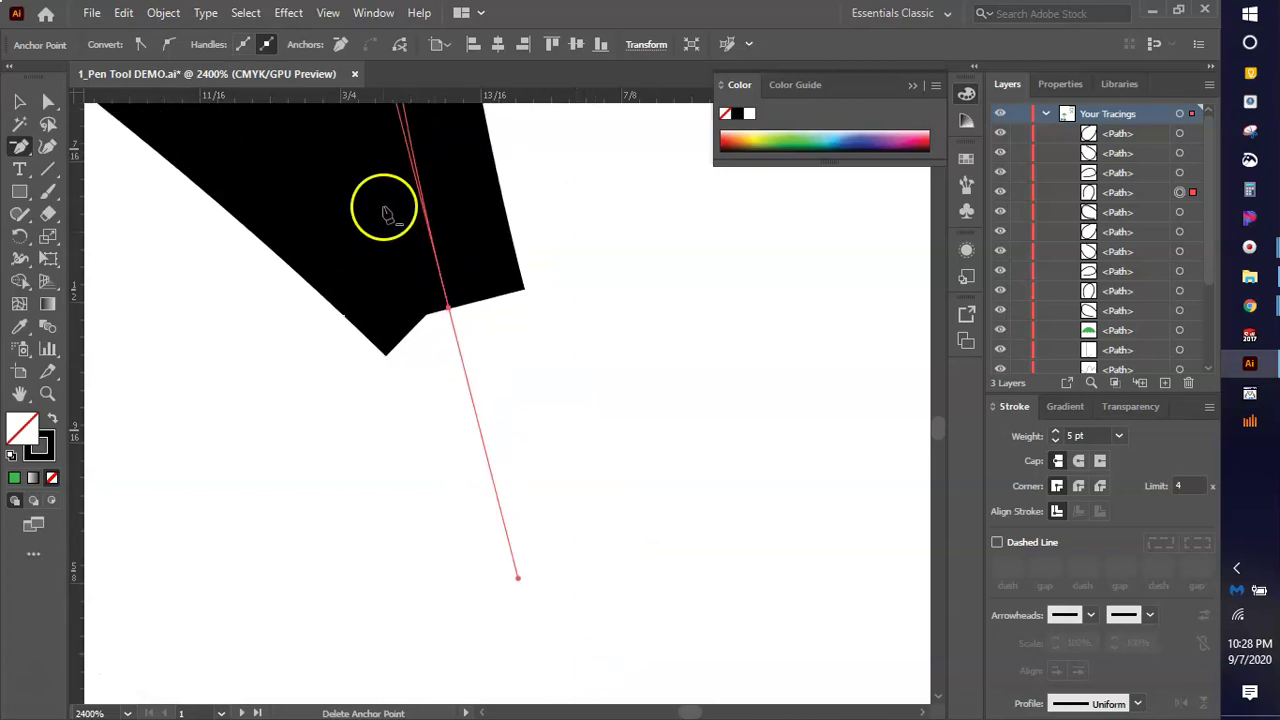
{"action": "scroll", "coordinate": [450, 360], "scroll_direction": "up", "scroll_amount": 2}
{"action": "key", "text": "minus"}
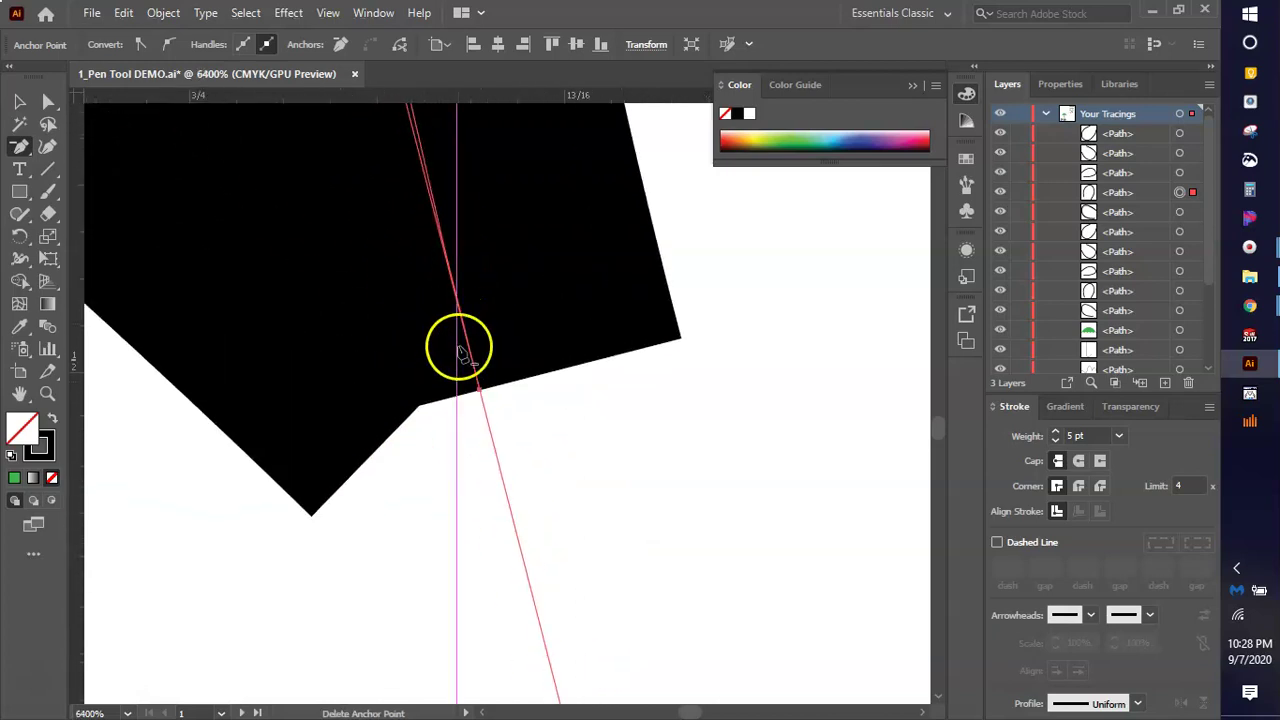
Join the meeting end anchors of the copied upper-left and top petals into one continuous path.
{"action": "left_click", "coordinate": [47, 102]}
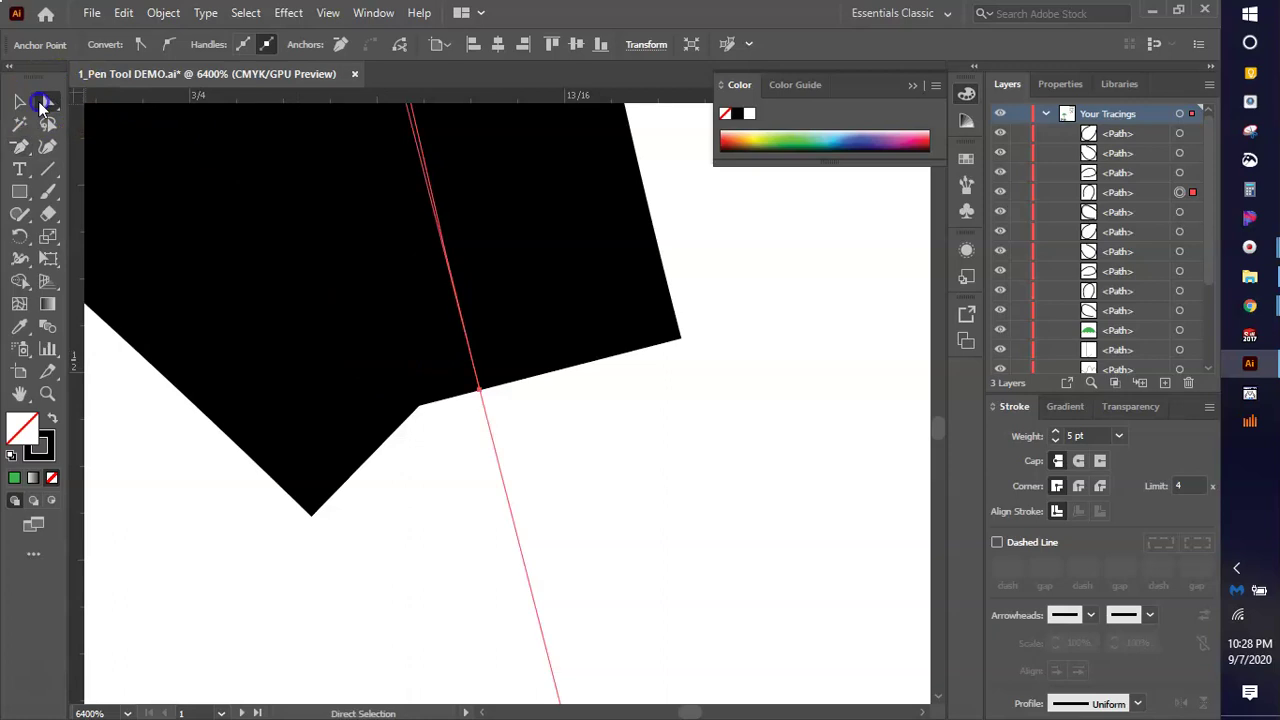
{"action": "left_click", "coordinate": [481, 397]}
{"action": "left_click", "coordinate": [456, 369]}
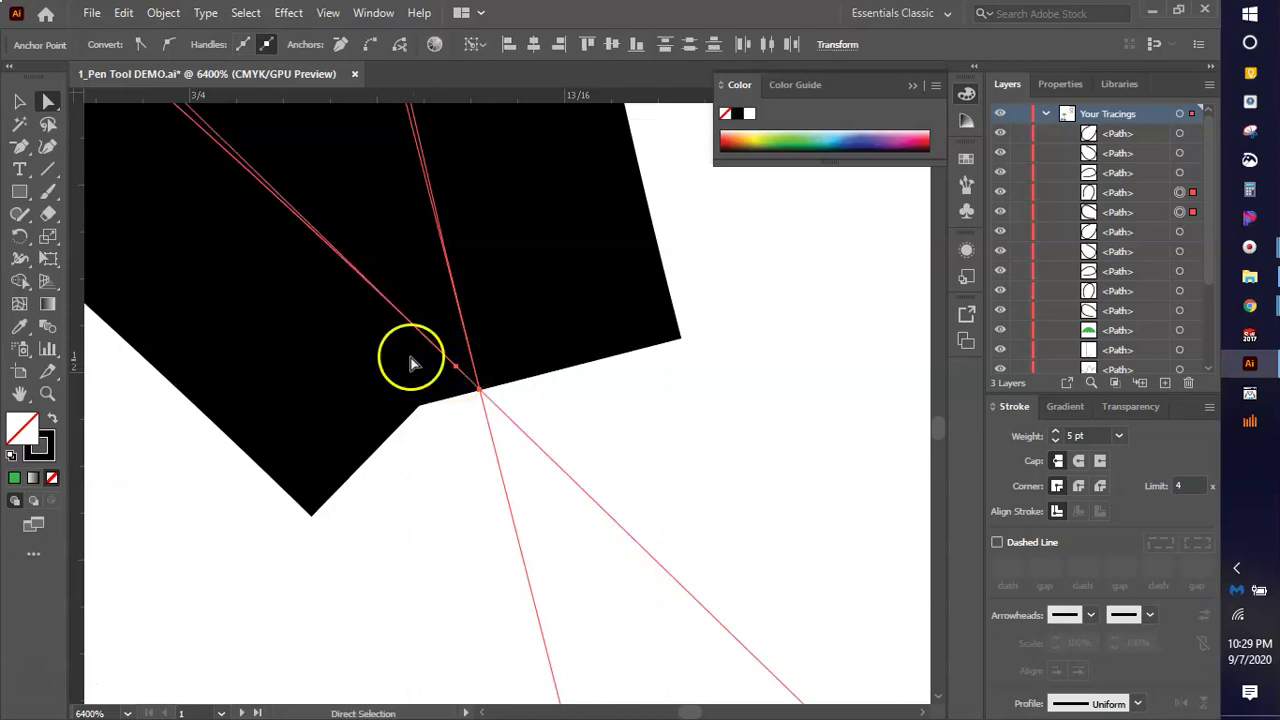
{"action": "left_click", "coordinate": [163, 13]}
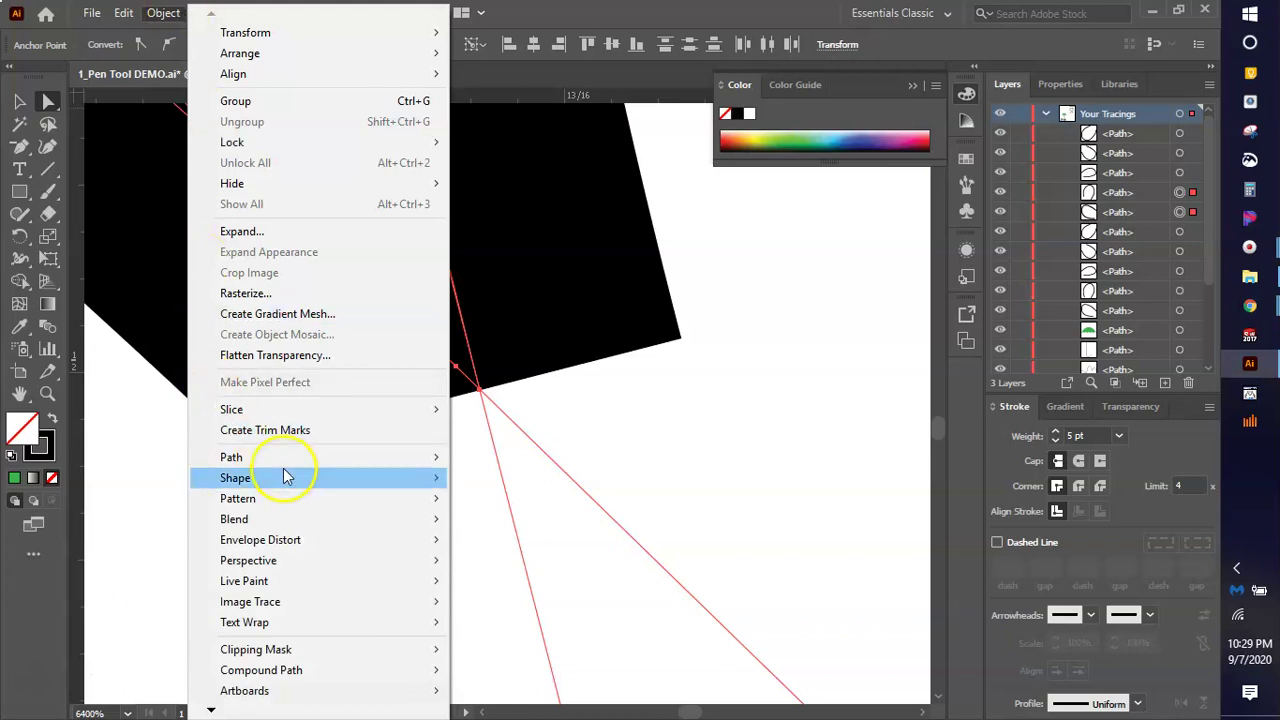
{"action": "mouse_move", "coordinate": [294, 466]}
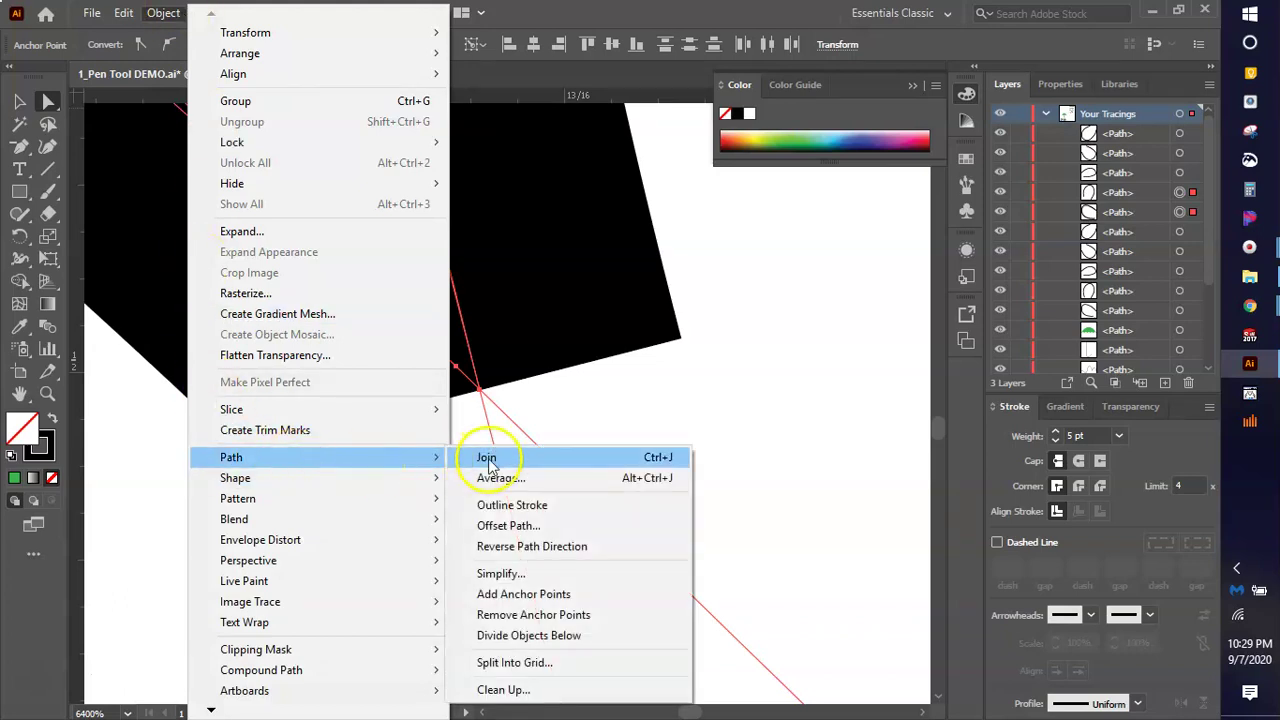
{"action": "left_click", "coordinate": [668, 459]}
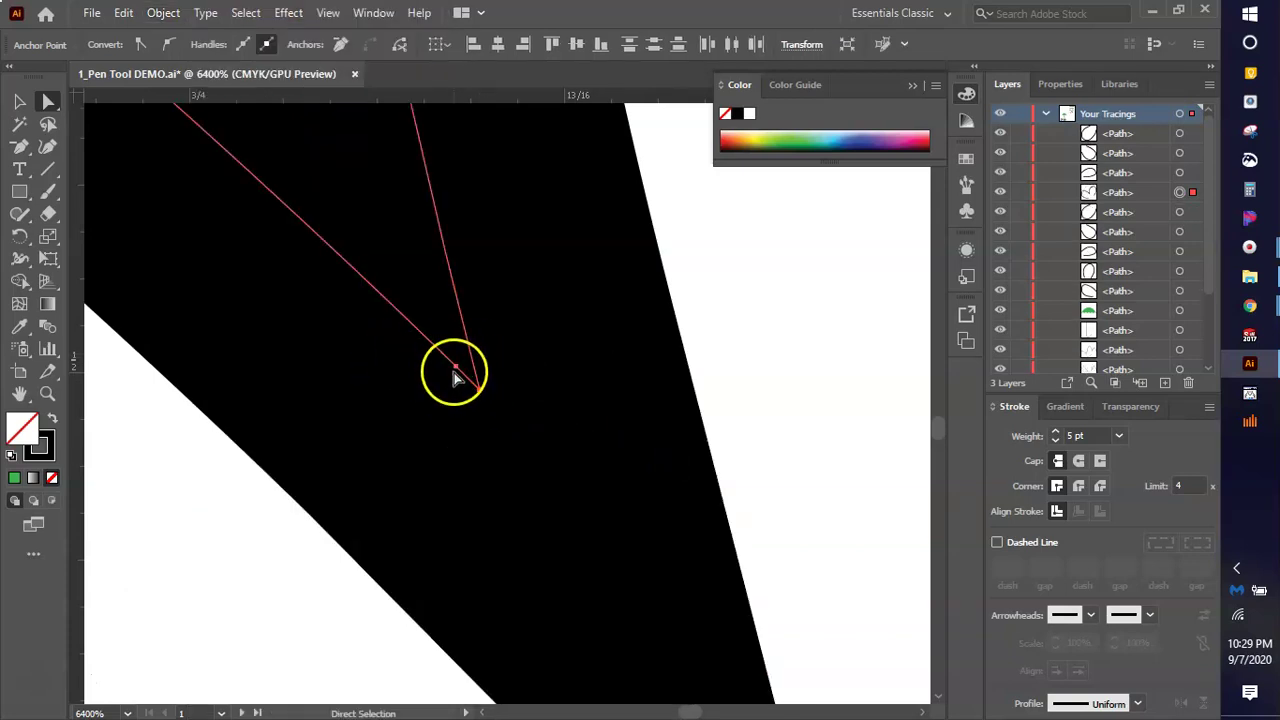
{"action": "key", "text": "ctrl+z"}
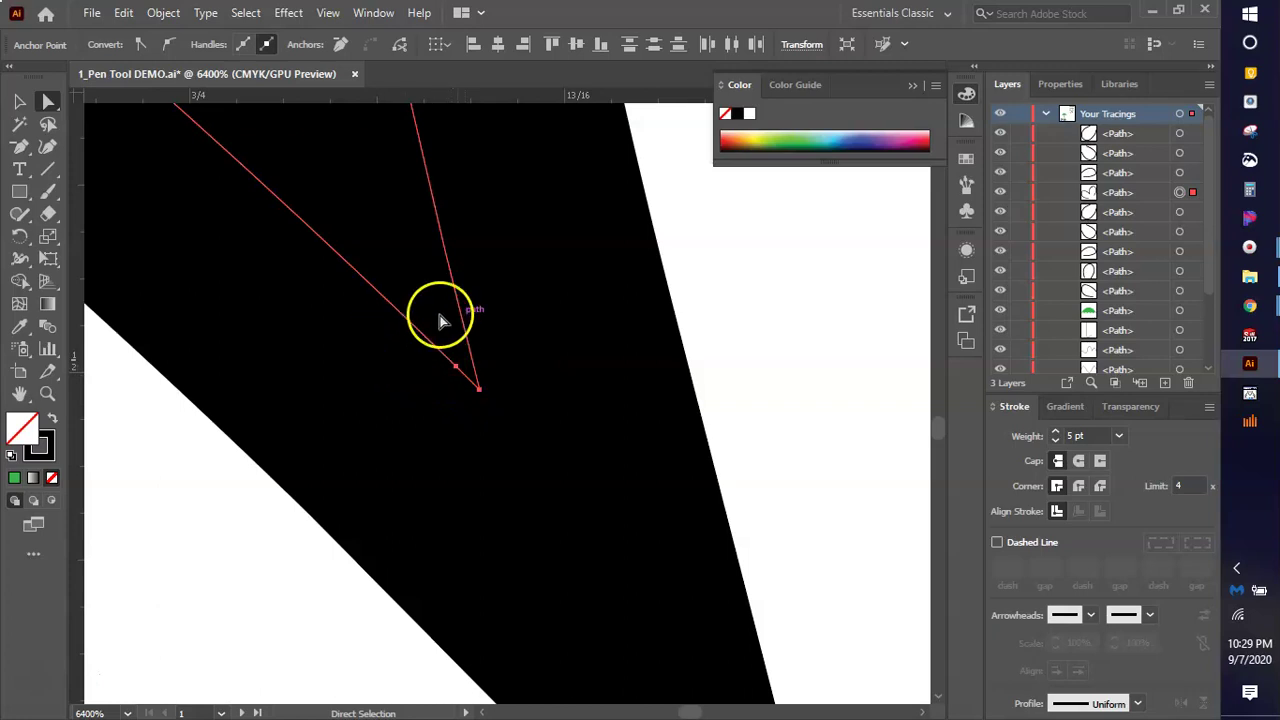
On the original traced flower, use the Join Tool to trim and merge the crossing ends on both sides of the top petal.
{"action": "scroll", "coordinate": [355, 442], "scroll_direction": "down", "scroll_amount": 6}
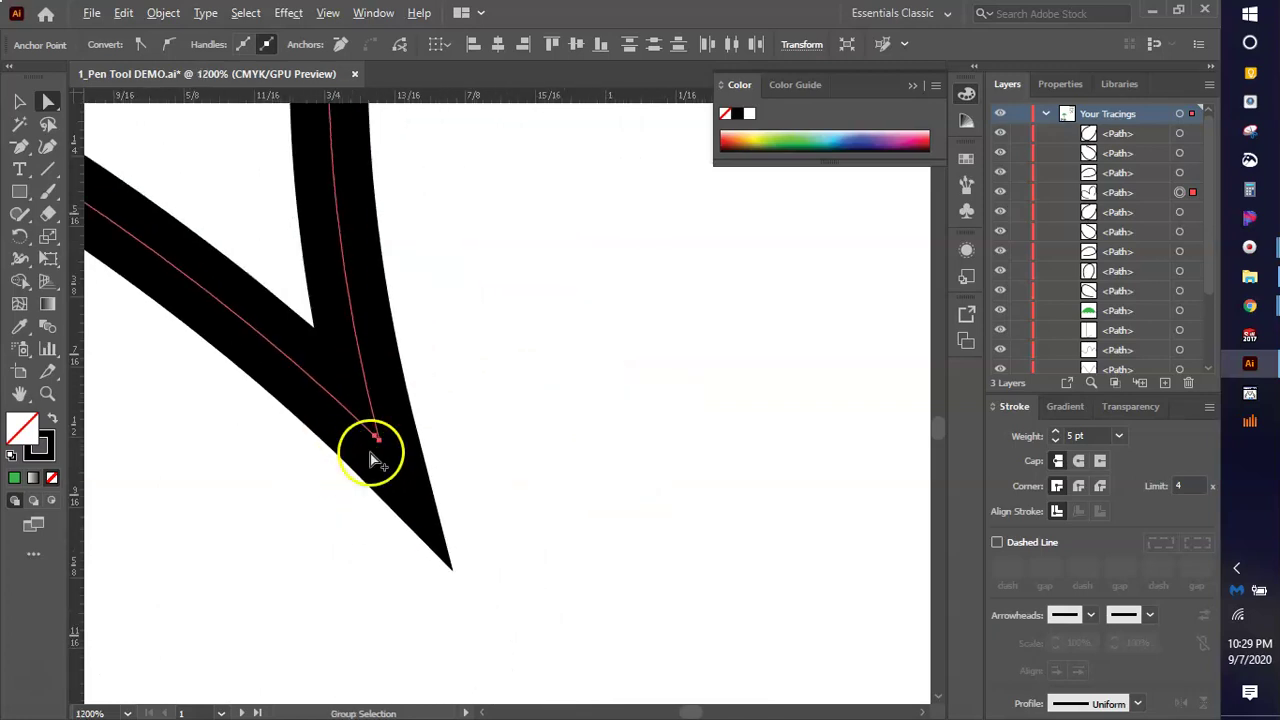
{"action": "scroll", "coordinate": [385, 428], "scroll_direction": "down", "scroll_amount": 3}
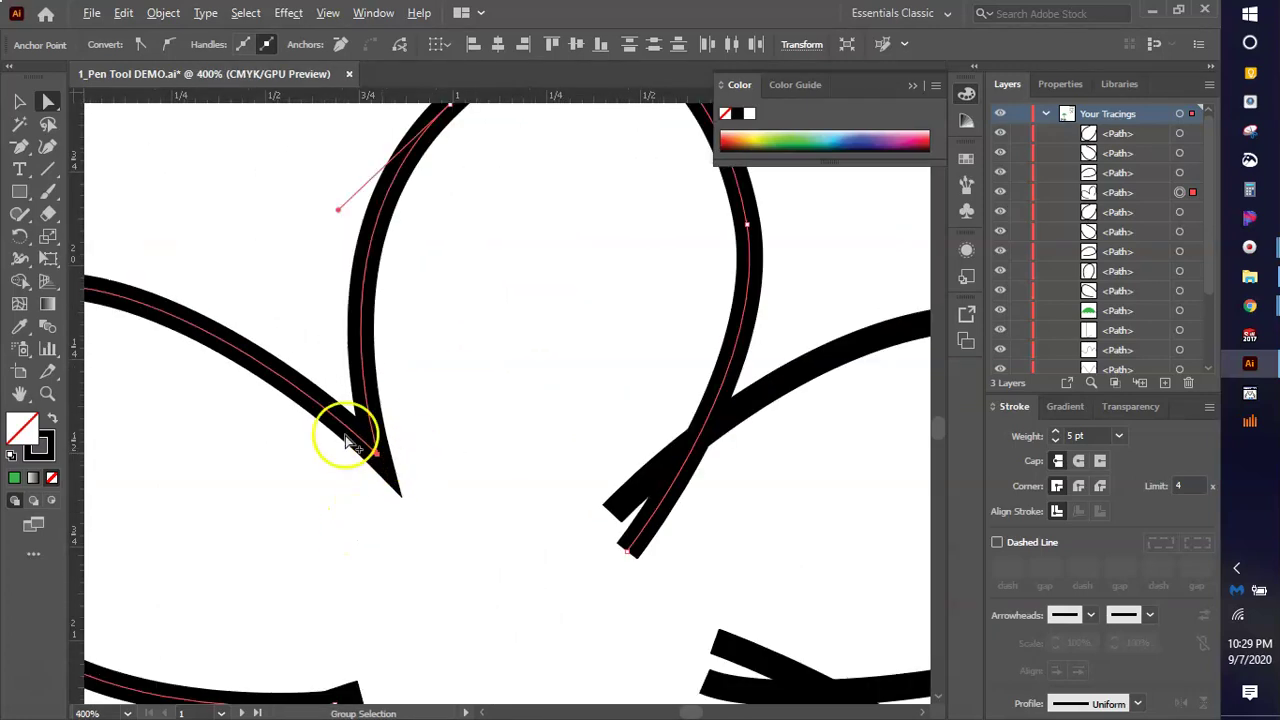
{"action": "scroll", "coordinate": [315, 440], "scroll_direction": "down", "scroll_amount": 2}
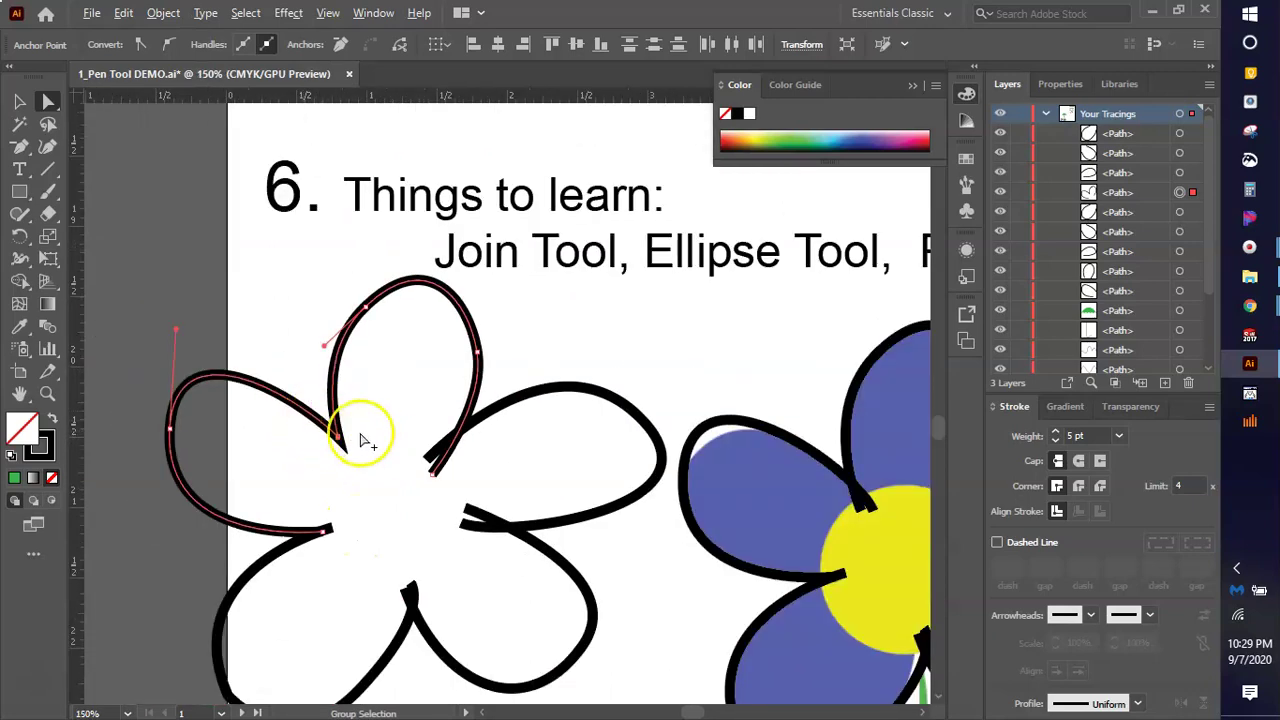
{"action": "scroll", "coordinate": [300, 434], "scroll_direction": "down", "scroll_amount": 2}
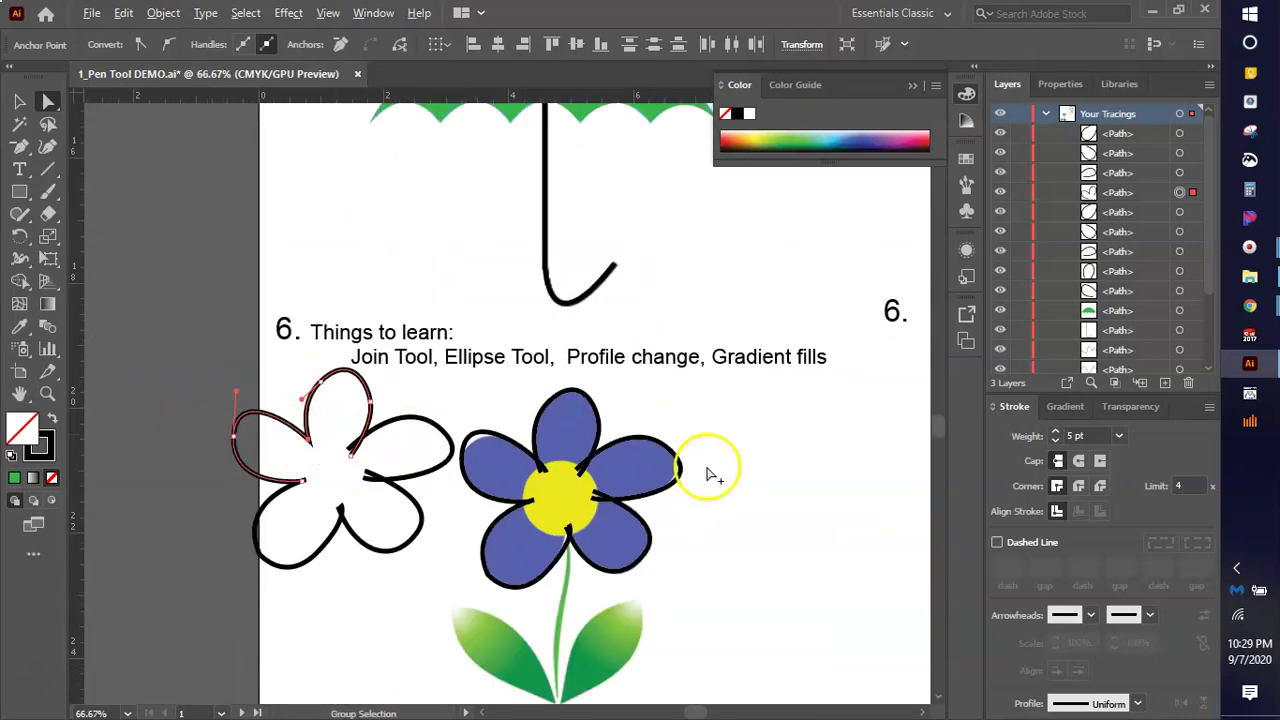
{"action": "scroll", "coordinate": [556, 505], "scroll_direction": "up", "scroll_amount": 2}
{"action": "scroll", "coordinate": [556, 505], "scroll_direction": "up", "scroll_amount": 2}
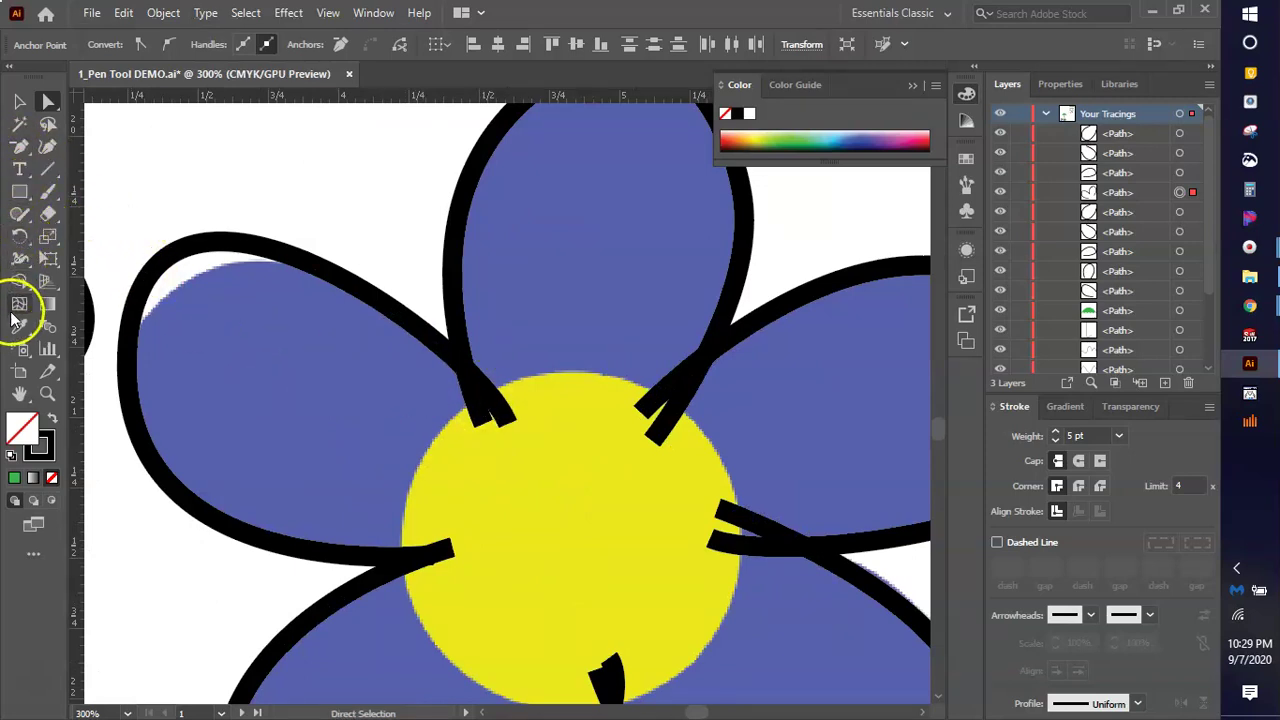
{"action": "left_click", "coordinate": [20, 214]}
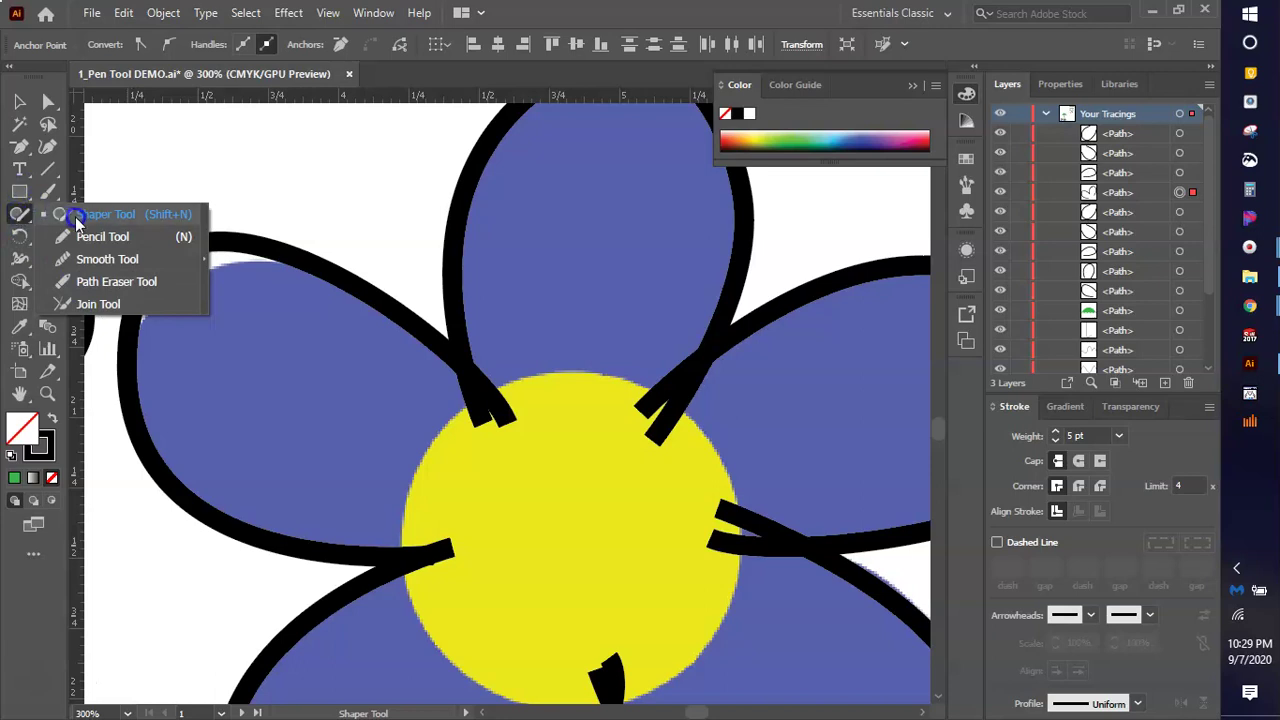
{"action": "left_click", "coordinate": [100, 306]}
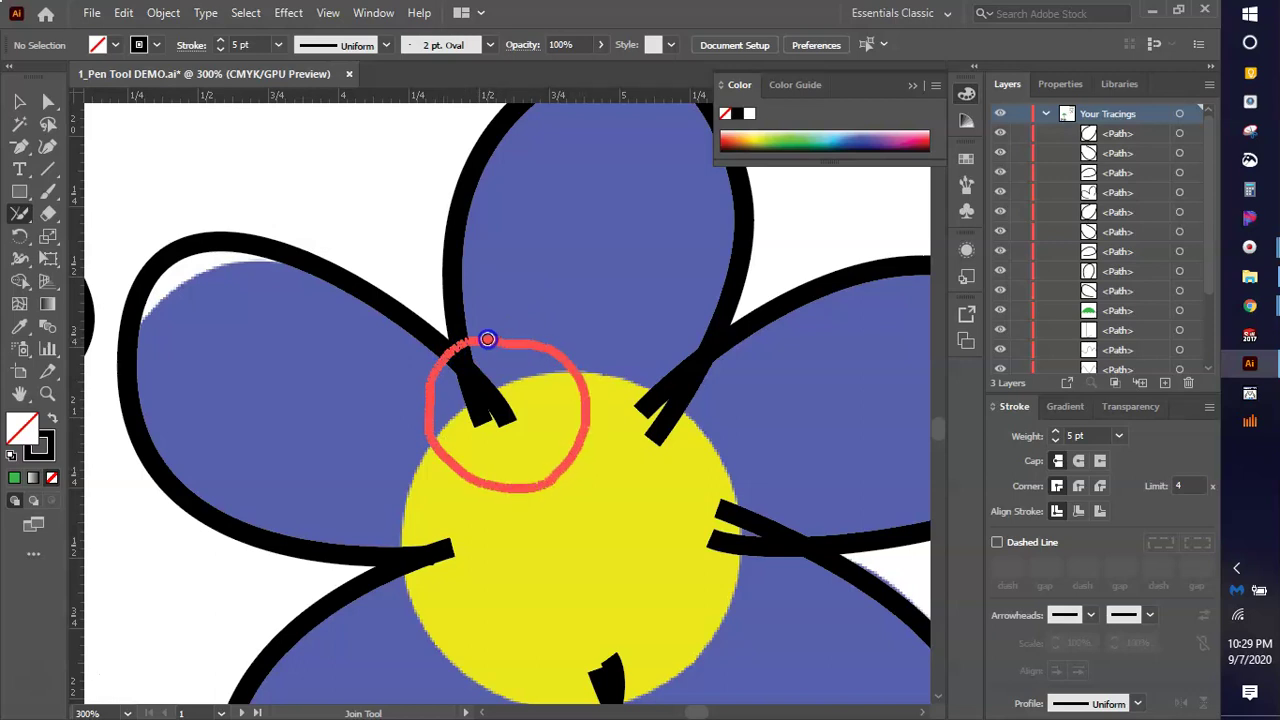
{"action": "left_click_drag", "start_coordinate": [487, 339], "coordinate": [486, 338]}
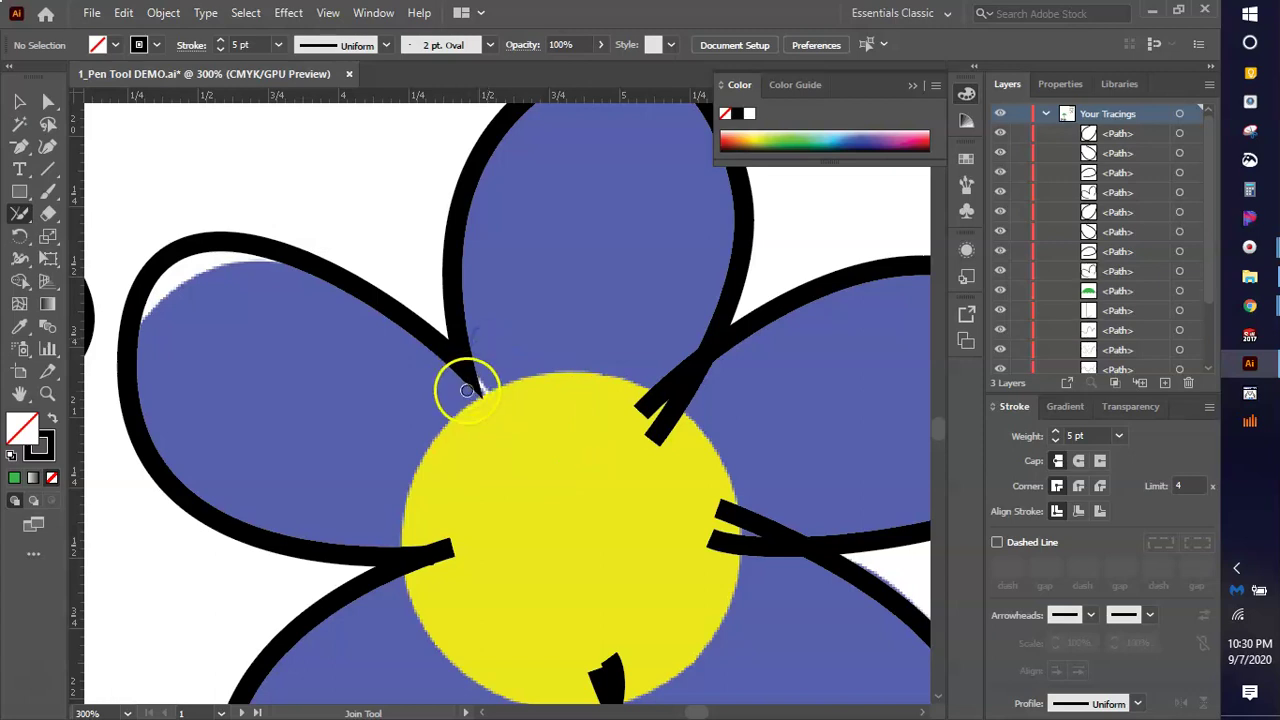
{"action": "mouse_move", "coordinate": [700, 337]}
{"action": "left_mouse_down"}
{"action": "mouse_move", "coordinate": [622, 373]}
{"action": "mouse_move", "coordinate": [660, 457]}
{"action": "mouse_move", "coordinate": [732, 429]}
{"action": "mouse_move", "coordinate": [730, 355]}
{"action": "mouse_move", "coordinate": [700, 336]}
{"action": "left_mouse_up"}
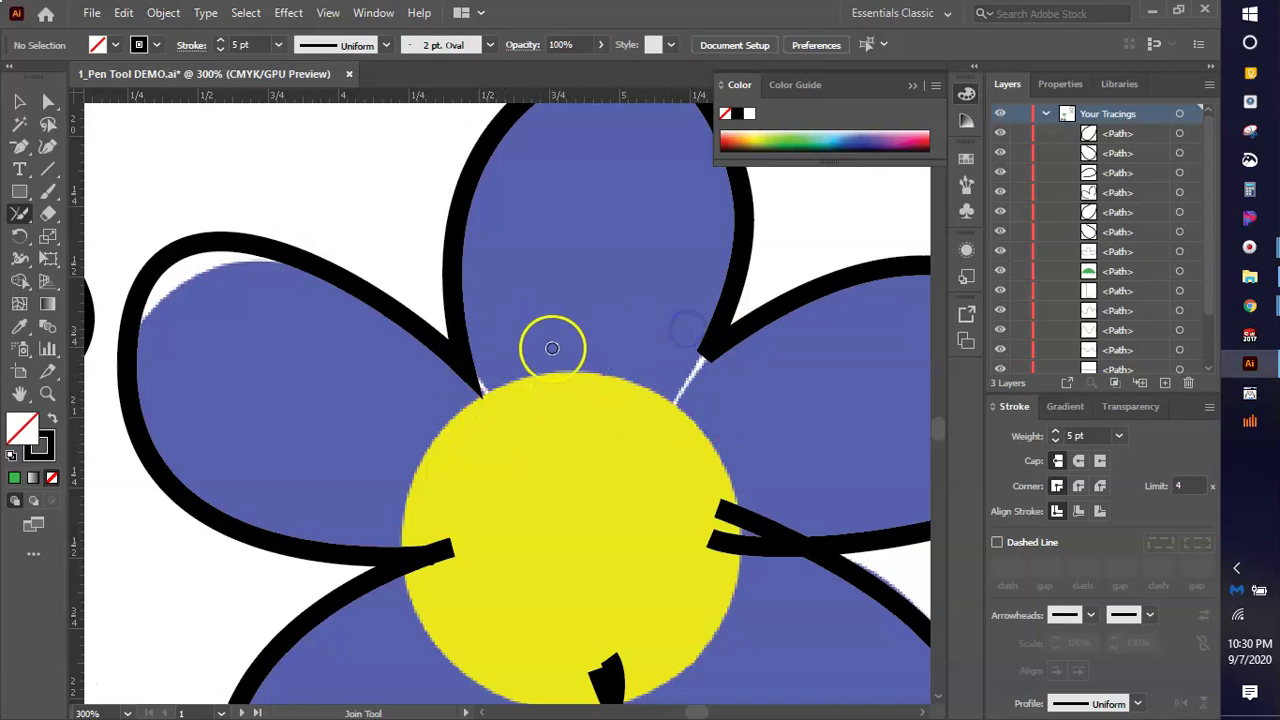
Try to merge the inner ends of the upper-right and lower-right petals with the Join Tool, and undo it.
{"action": "mouse_move", "coordinate": [775, 487]}
{"action": "left_mouse_down"}
{"action": "mouse_move", "coordinate": [665, 547]}
{"action": "mouse_move", "coordinate": [753, 580]}
{"action": "mouse_move", "coordinate": [815, 525]}
{"action": "left_mouse_up"}
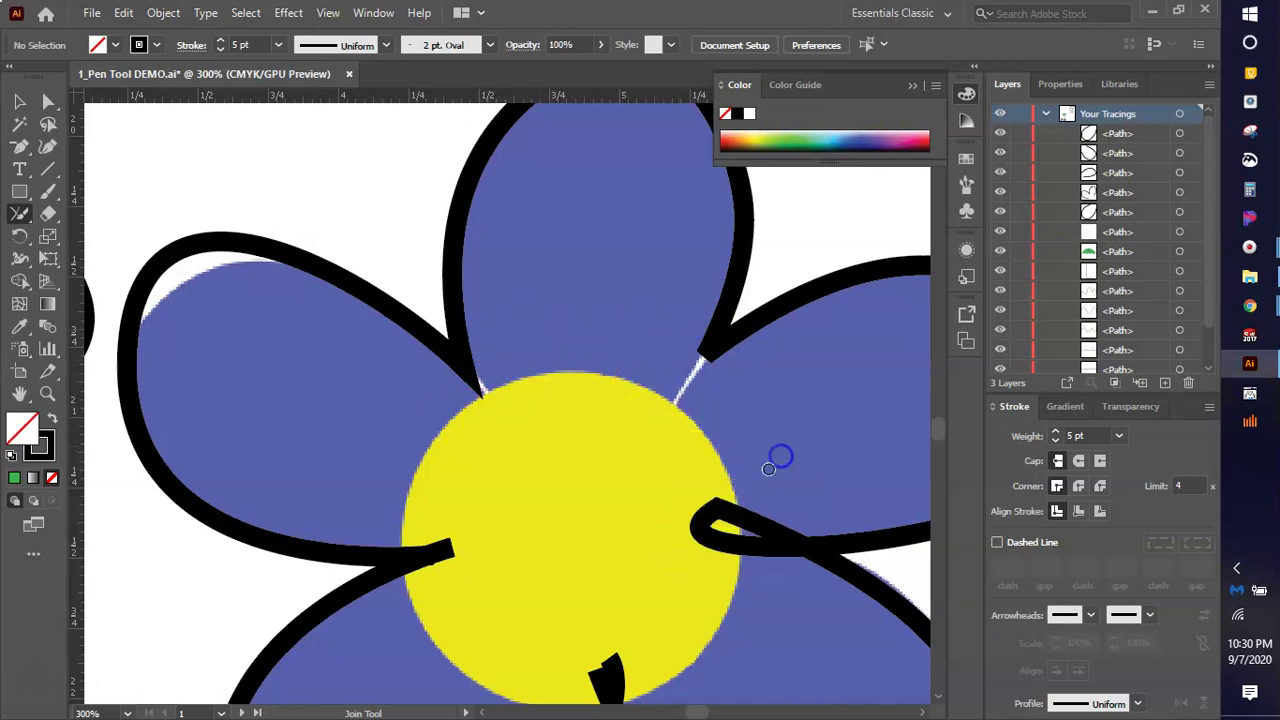
{"action": "left_click_drag", "start_coordinate": [735, 507], "coordinate": [688, 527]}
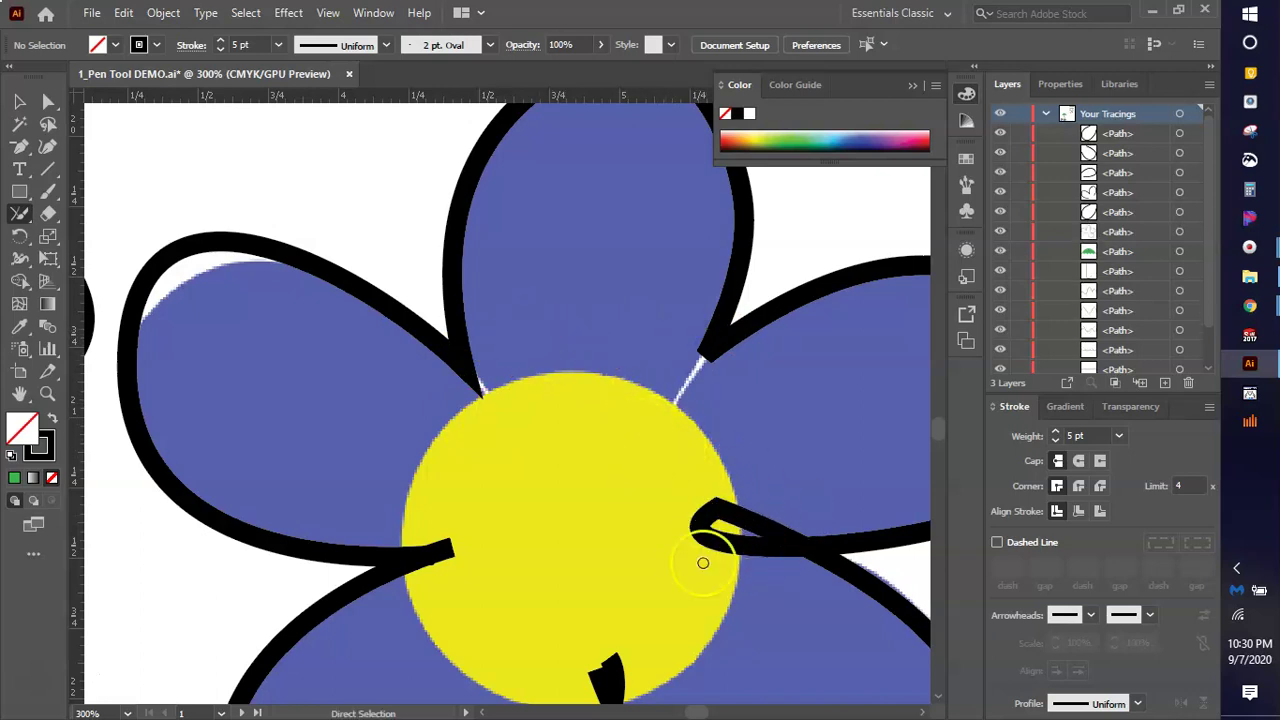
{"action": "key", "text": "ctrl+z"}
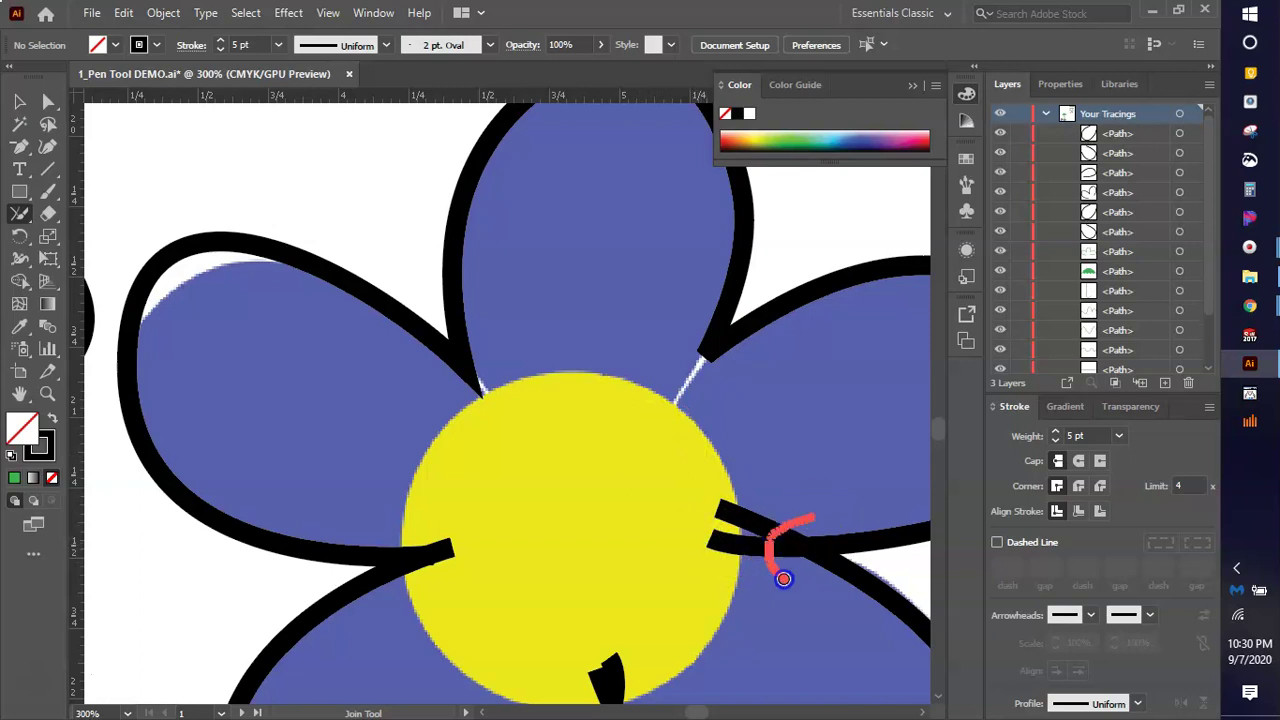
Use the Join Tool to merge the remaining petal ends at the right, left and bottom of the yellow center into one closed outline.
{"action": "left_click_drag", "start_coordinate": [821, 525], "coordinate": [704, 548]}
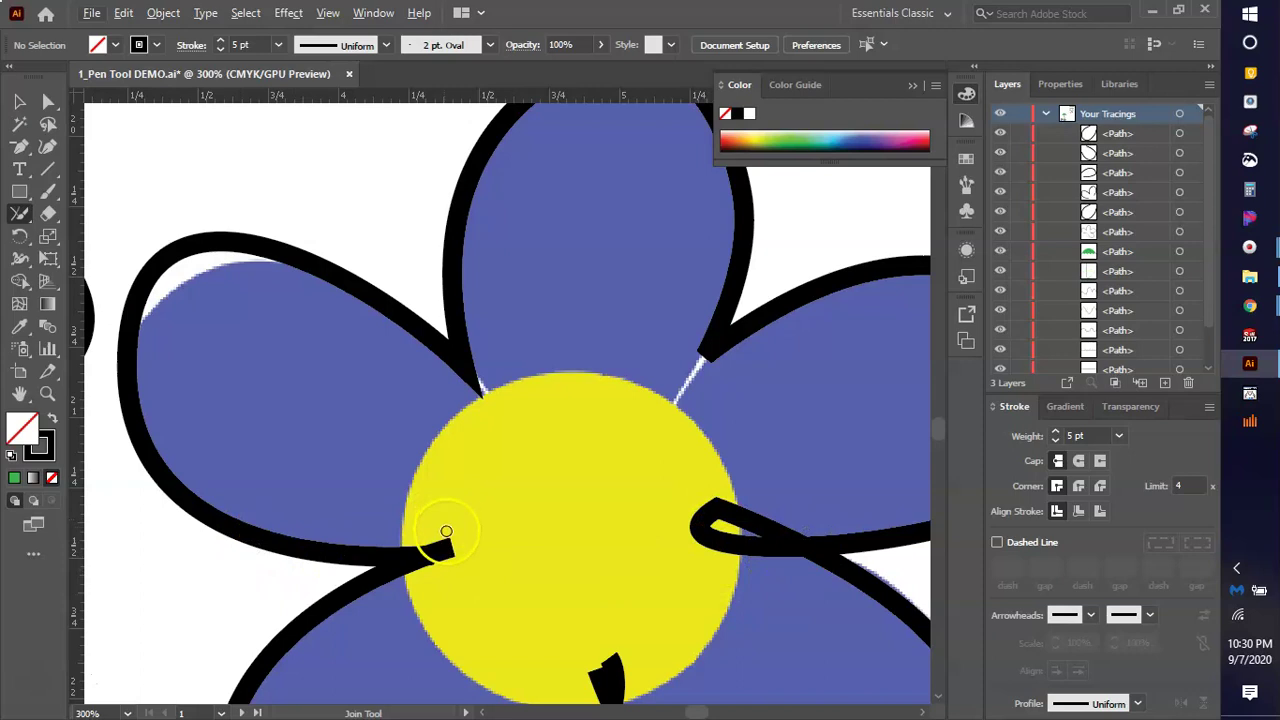
{"action": "mouse_move", "coordinate": [448, 590]}
{"action": "left_mouse_down"}
{"action": "mouse_move", "coordinate": [461, 514]}
{"action": "mouse_move", "coordinate": [423, 517]}
{"action": "left_mouse_up"}
{"action": "left_click", "coordinate": [613, 644]}
{"action": "left_click_drag", "start_coordinate": [596, 716], "coordinate": [623, 611]}
{"action": "scroll", "coordinate": [623, 611], "scroll_direction": "down", "scroll_amount": 3}
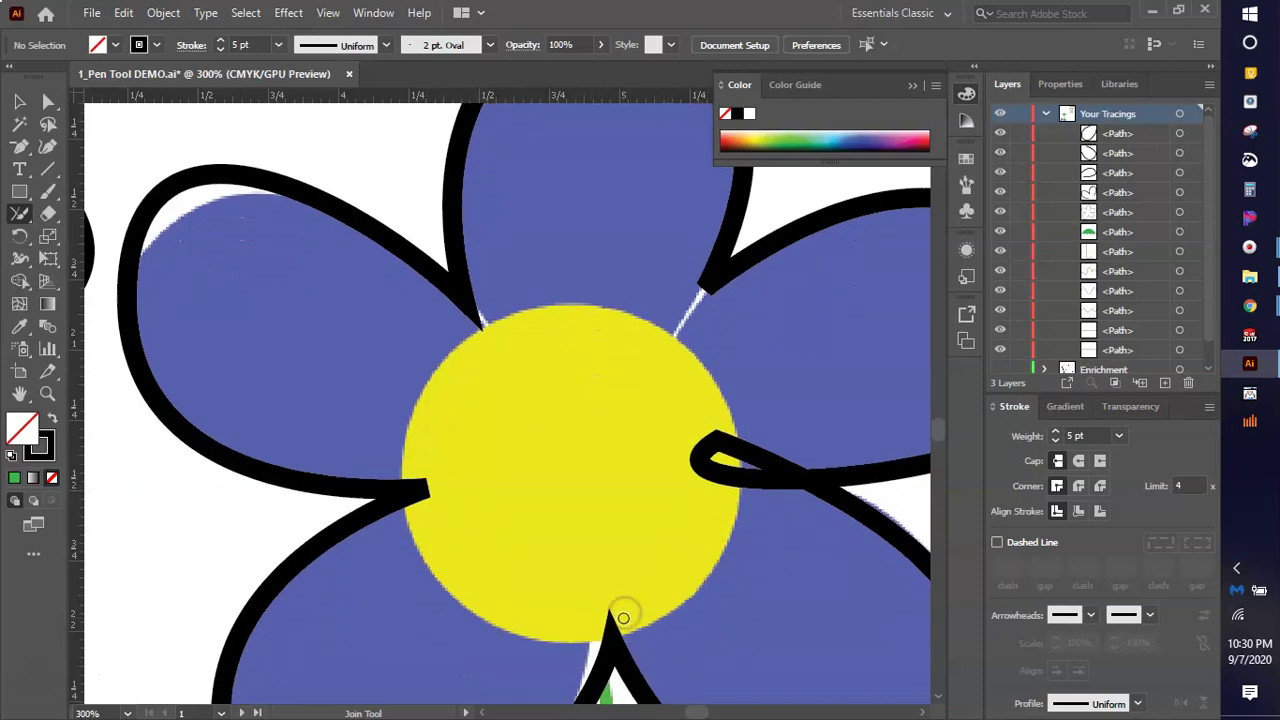
{"action": "left_click", "coordinate": [613, 592]}
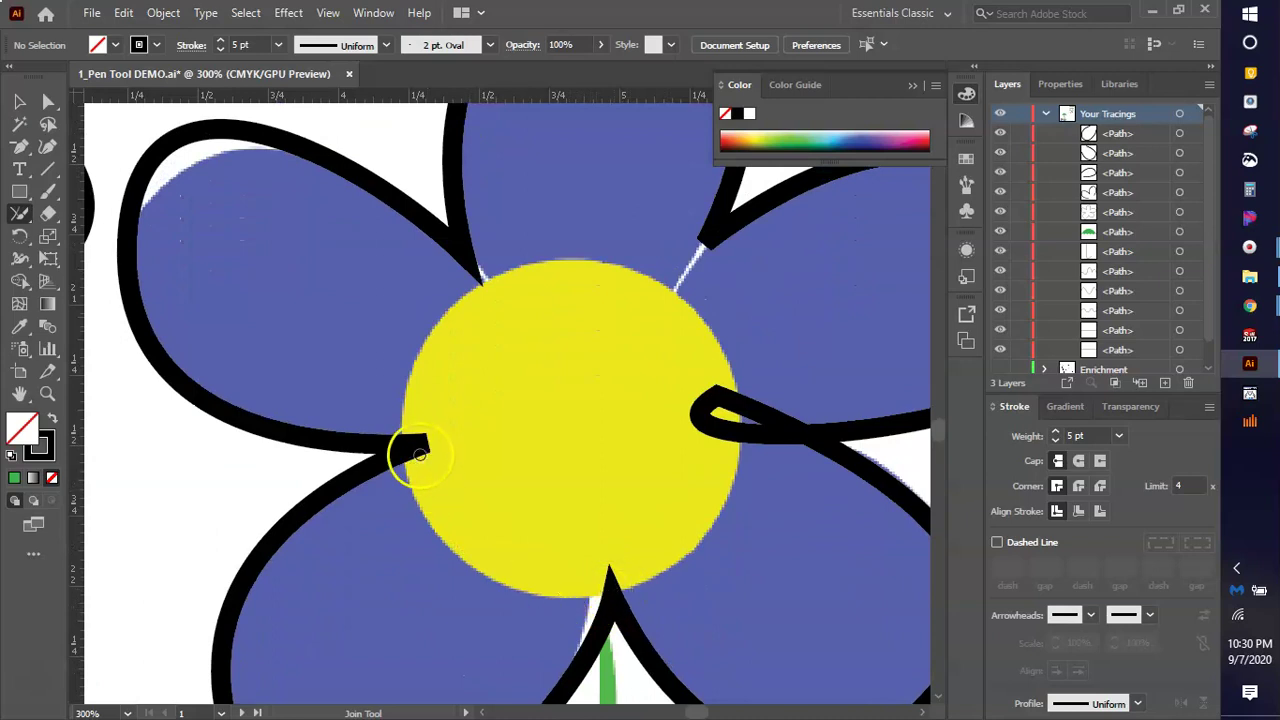
Select the joined flower outline and compare stroke alignments, keeping the stroke aligned to the outside.
{"action": "left_click", "coordinate": [48, 101]}
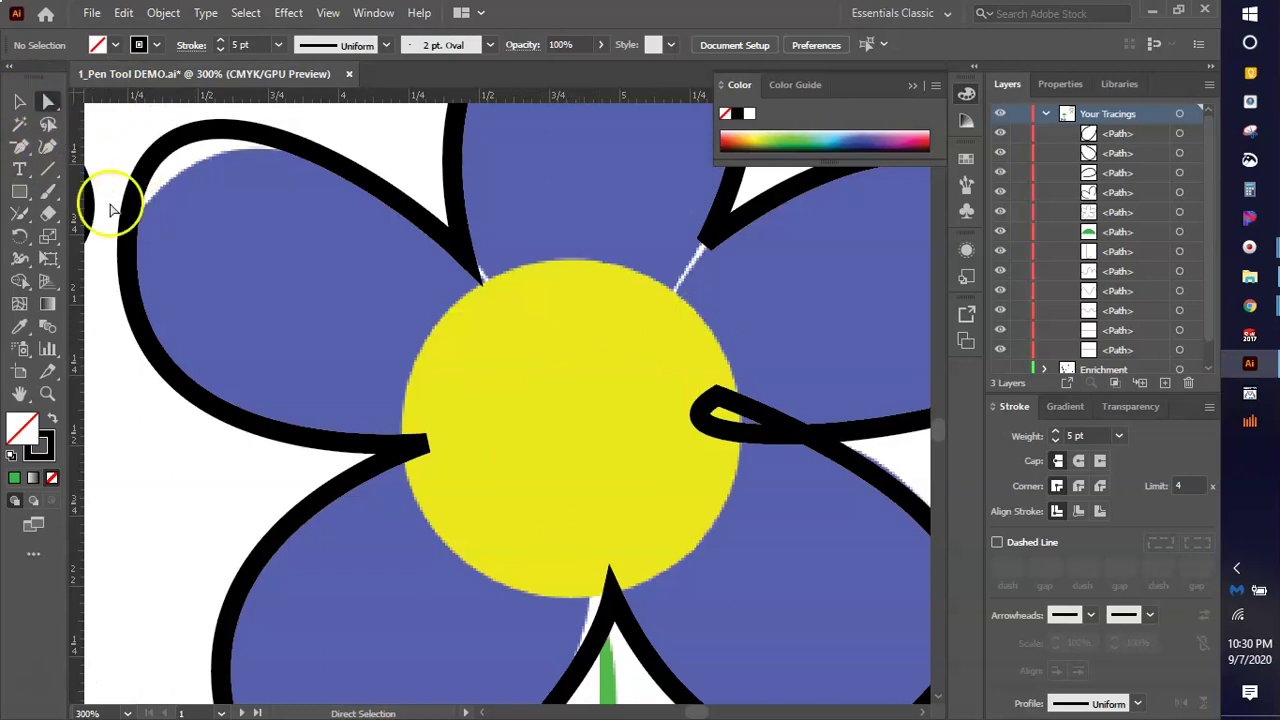
{"action": "left_click", "coordinate": [367, 428]}
{"action": "left_click", "coordinate": [426, 441]}
{"action": "left_click_drag", "start_coordinate": [428, 447], "coordinate": [417, 451]}
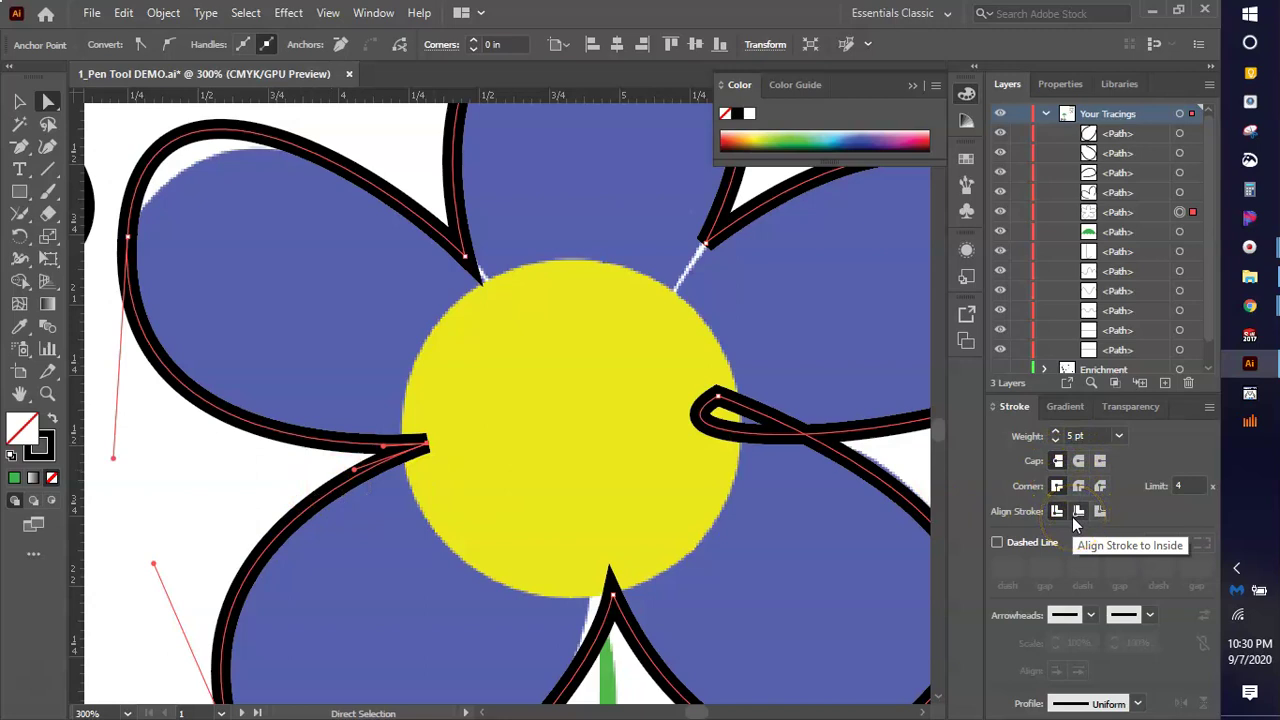
{"action": "left_click", "coordinate": [1078, 512]}
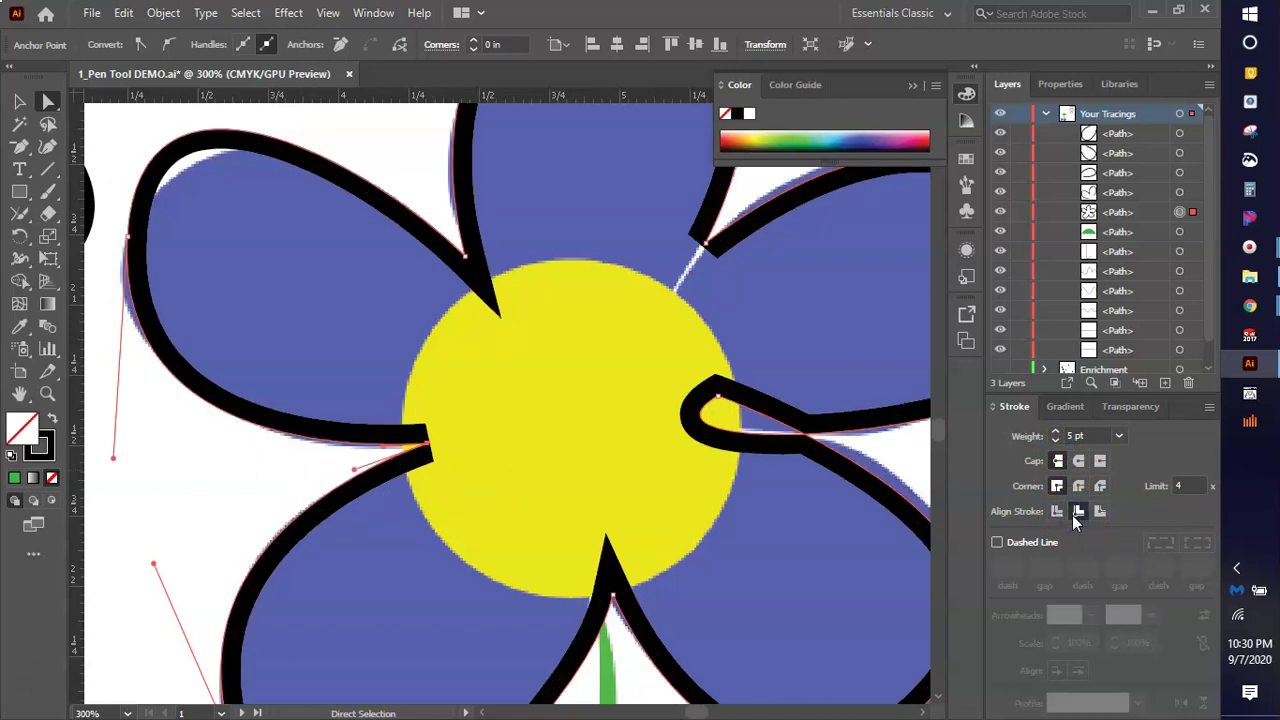
{"action": "left_click", "coordinate": [1097, 512]}
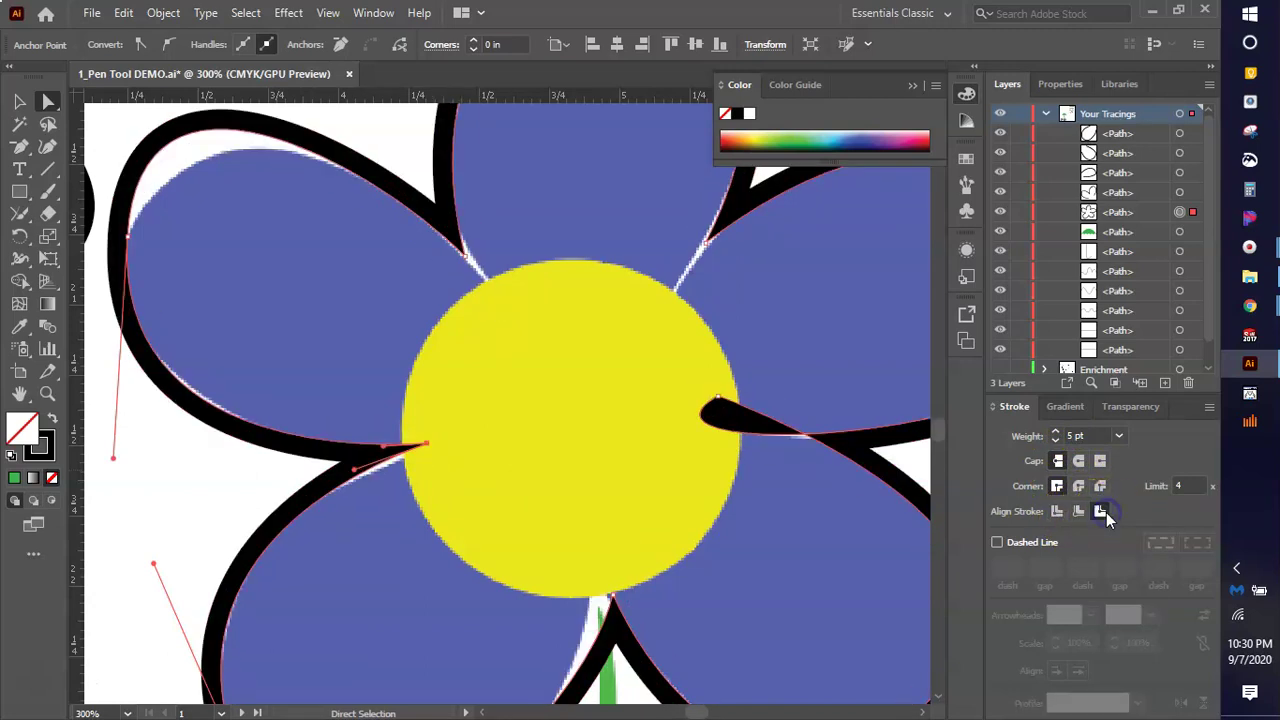
{"action": "left_click", "coordinate": [1056, 511]}
Move the outline's bottom, left and upper-left inner corner anchors so that their points reach into the yellow center.
{"action": "left_click_drag", "start_coordinate": [614, 597], "coordinate": [595, 553]}
{"action": "left_click_drag", "start_coordinate": [428, 444], "coordinate": [456, 441]}
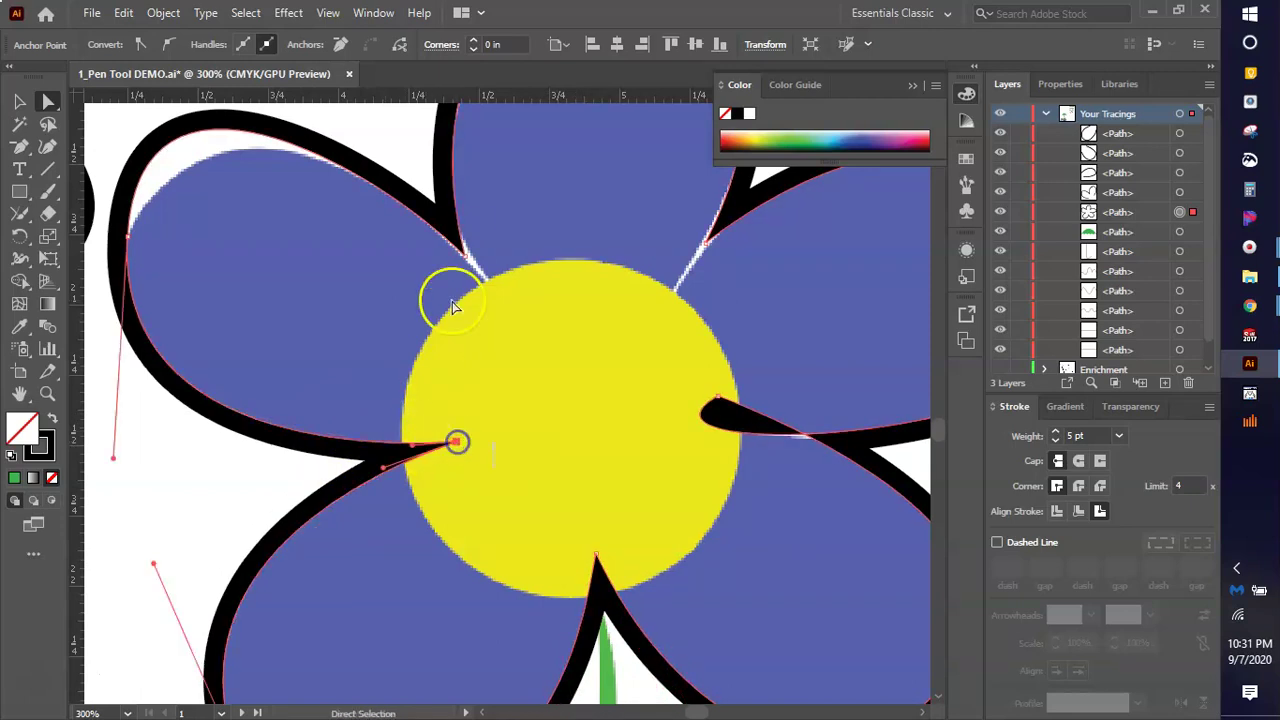
{"action": "left_click", "coordinate": [462, 252]}
{"action": "left_click_drag", "start_coordinate": [462, 252], "coordinate": [492, 289]}
Move the corner anchor between the top and upper-right petals into the yellow center and raise its handle to refit the upper-right petal.
{"action": "left_click_drag", "start_coordinate": [707, 248], "coordinate": [668, 308]}
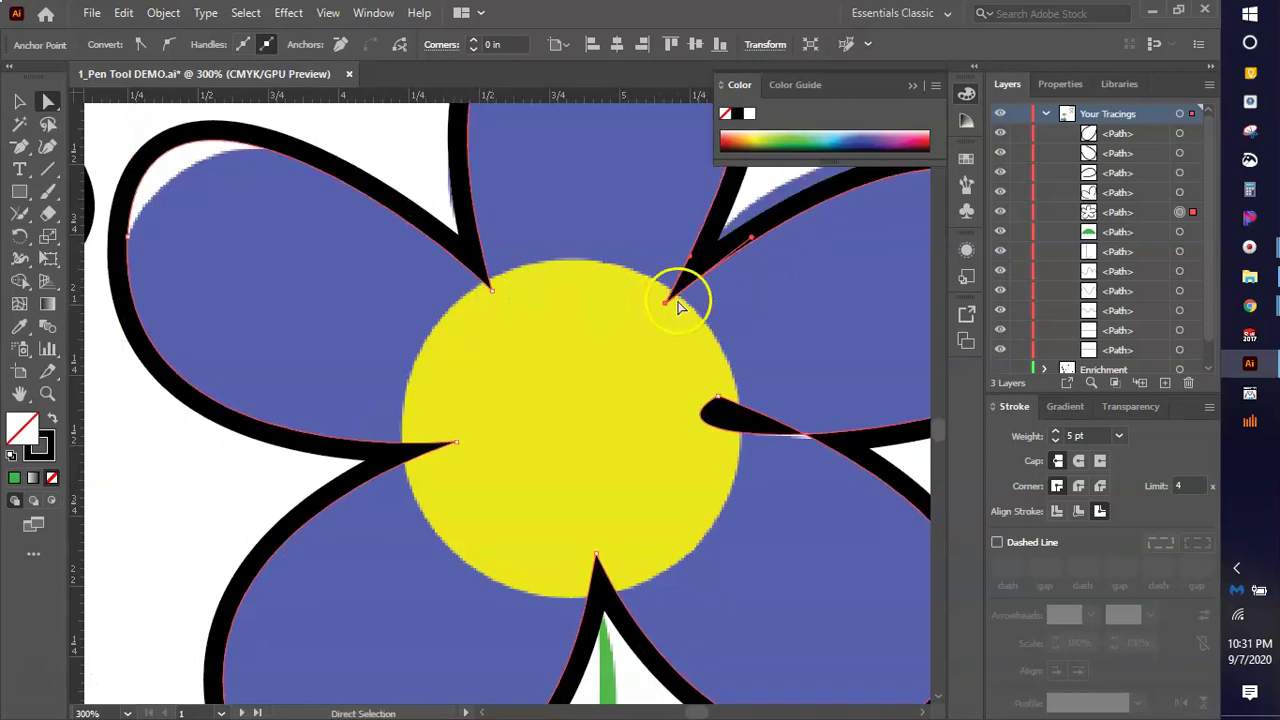
{"action": "scroll", "coordinate": [745, 260], "scroll_direction": "up", "scroll_amount": 3}
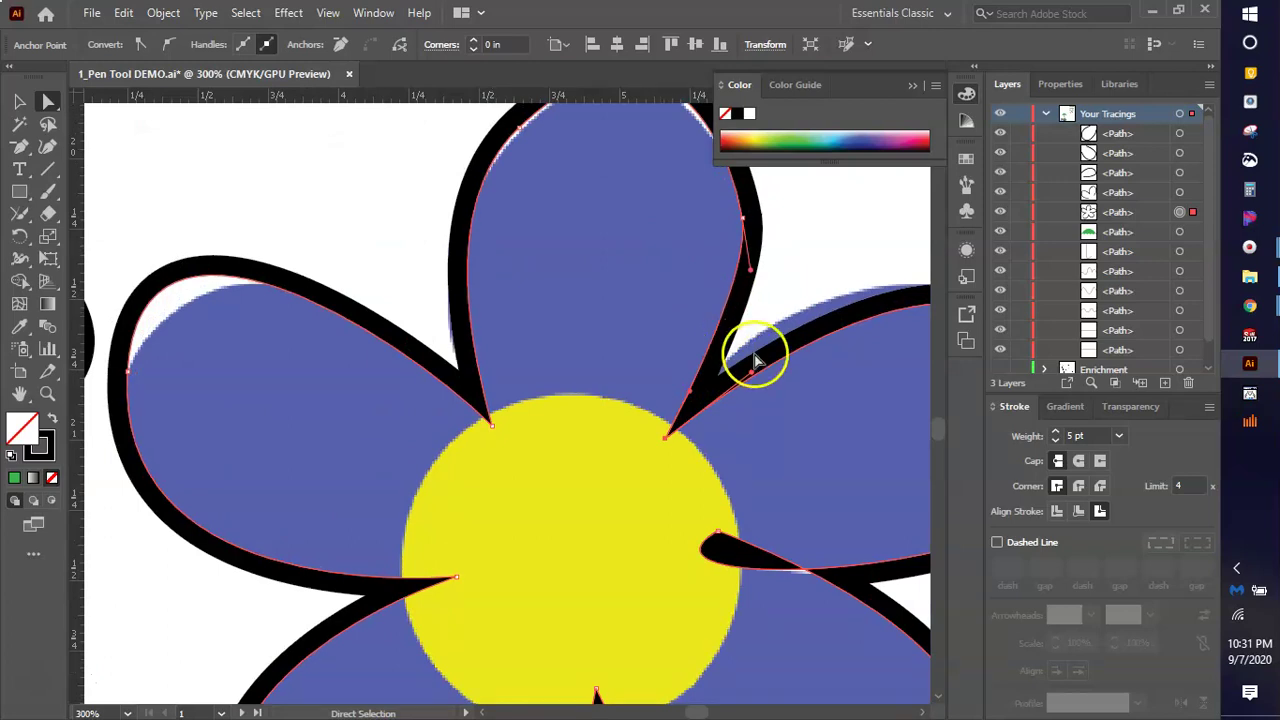
{"action": "left_click_drag", "start_coordinate": [755, 375], "coordinate": [760, 315]}
With the Anchor Point Tool, convert the anchor between the upper-right and lower-right petals and reshape the adjoining edge to remove the loop.
{"action": "scroll", "coordinate": [727, 485], "scroll_direction": "down", "scroll_amount": 2}
{"action": "mouse_move", "coordinate": [806, 486]}
{"action": "left_mouse_down"}
{"action": "mouse_move", "coordinate": [749, 443]}
{"action": "mouse_move", "coordinate": [717, 452]}
{"action": "left_mouse_up"}
{"action": "left_click", "coordinate": [718, 446]}
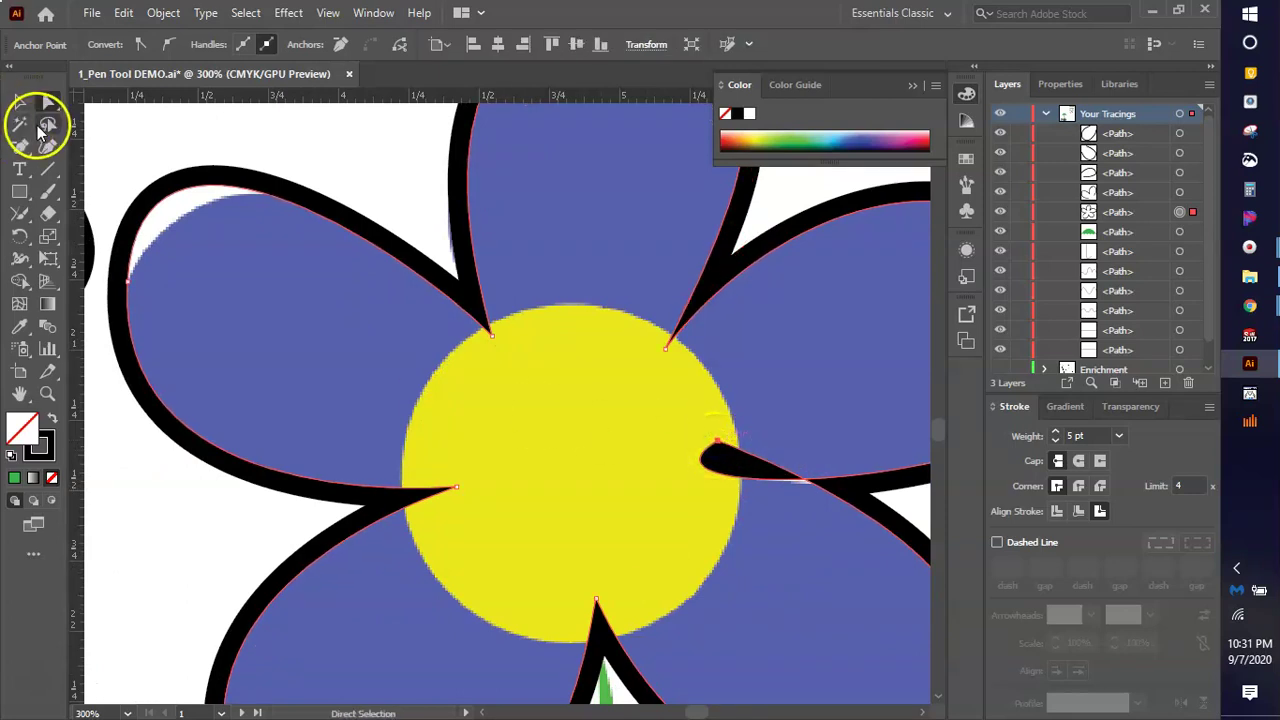
{"action": "left_click", "coordinate": [20, 146]}
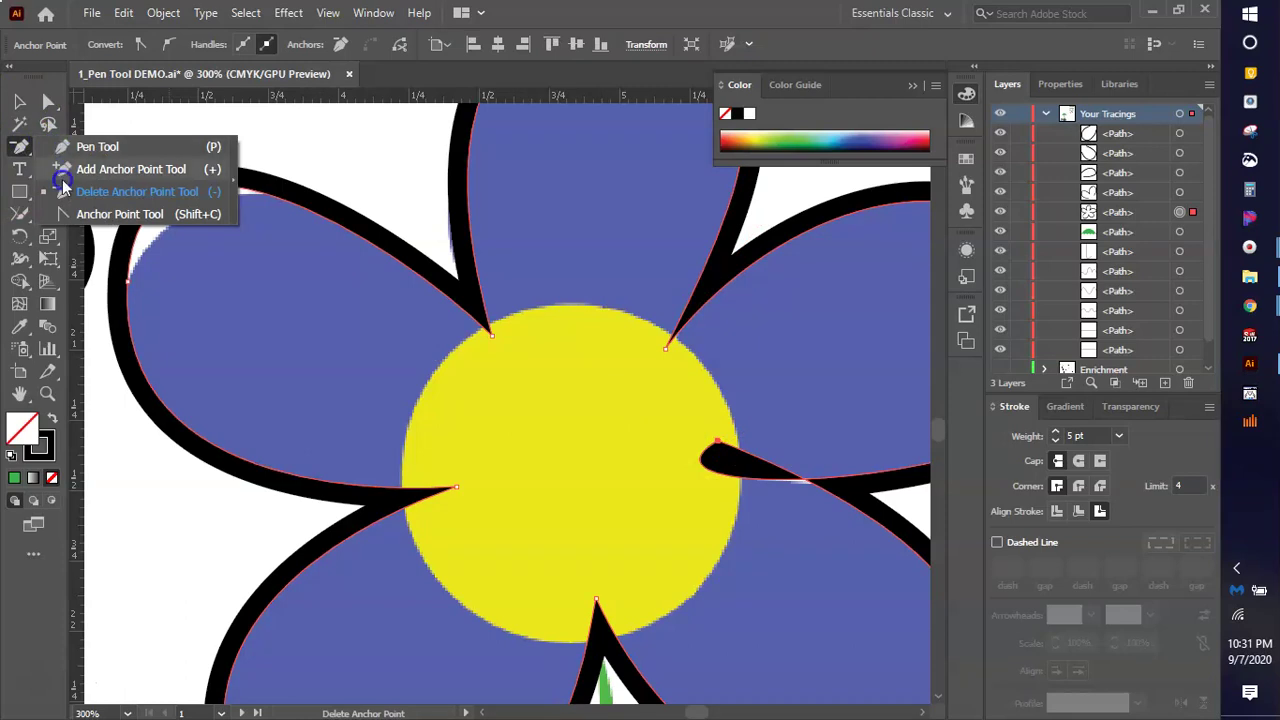
{"action": "left_click", "coordinate": [79, 216]}
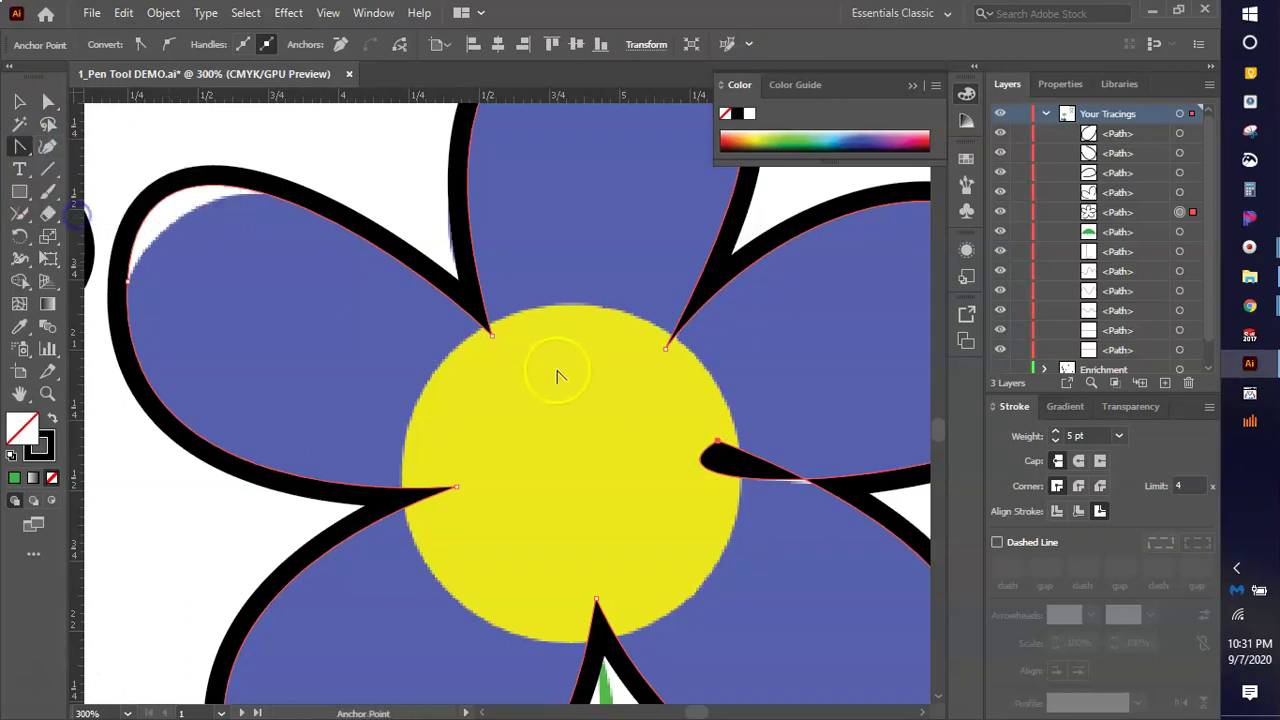
{"action": "left_click_drag", "start_coordinate": [720, 445], "coordinate": [667, 391]}
{"action": "left_click", "coordinate": [755, 457]}
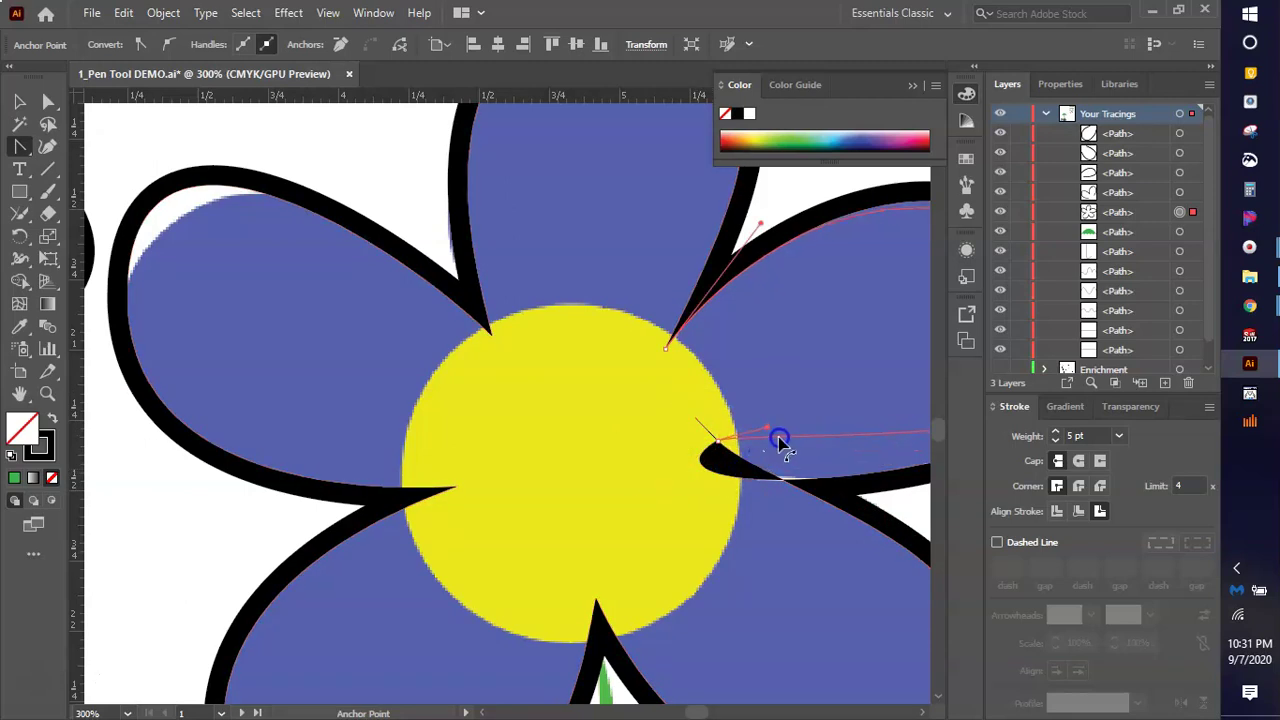
{"action": "left_click_drag", "start_coordinate": [780, 440], "coordinate": [780, 443]}
Separate the two overlapping anchors at the corner between the upper-right and lower-right petals and shorten the lower anchor's handle.
{"action": "scroll", "coordinate": [657, 440], "scroll_direction": "up", "scroll_amount": 3}
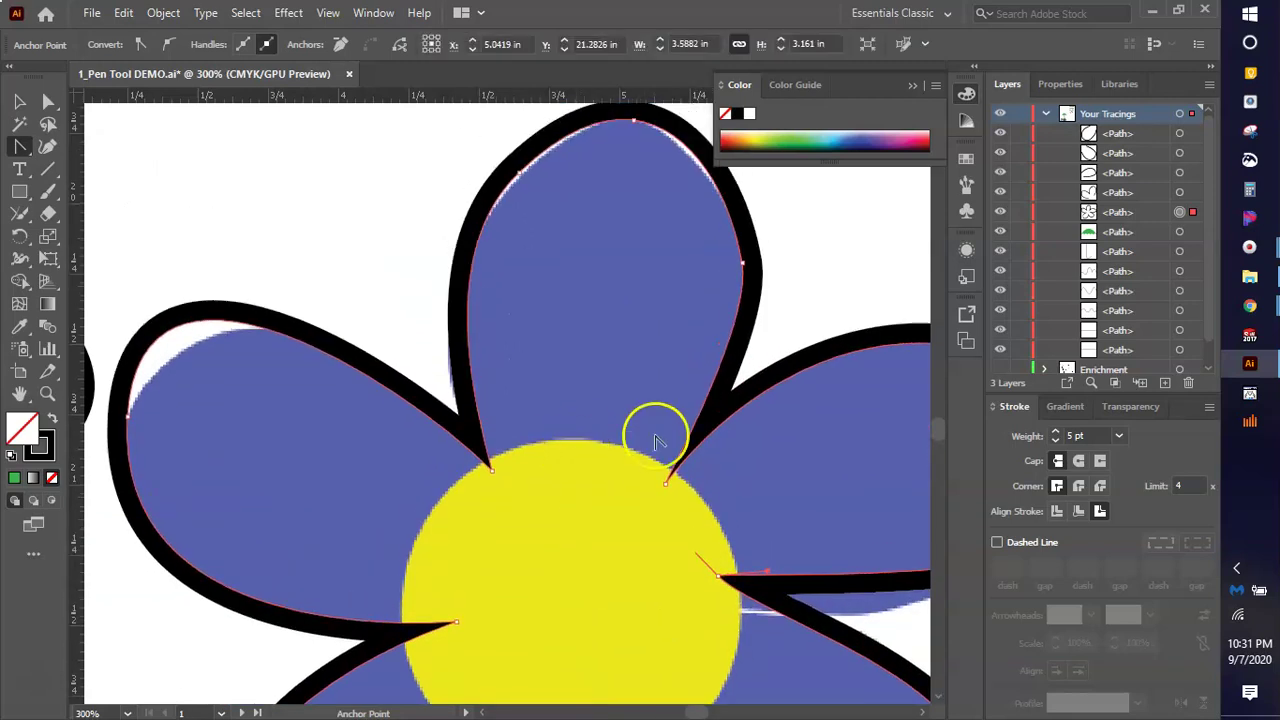
{"action": "scroll", "coordinate": [630, 470], "scroll_direction": "down", "scroll_amount": 3}
{"action": "scroll", "coordinate": [615, 448], "scroll_direction": "down", "scroll_amount": 1}
{"action": "key", "text": "super"}
{"action": "key", "text": "super"}
{"action": "key", "text": "super"}
{"action": "key", "text": "super"}
{"action": "scroll", "coordinate": [780, 437], "scroll_direction": "up", "scroll_amount": 3}
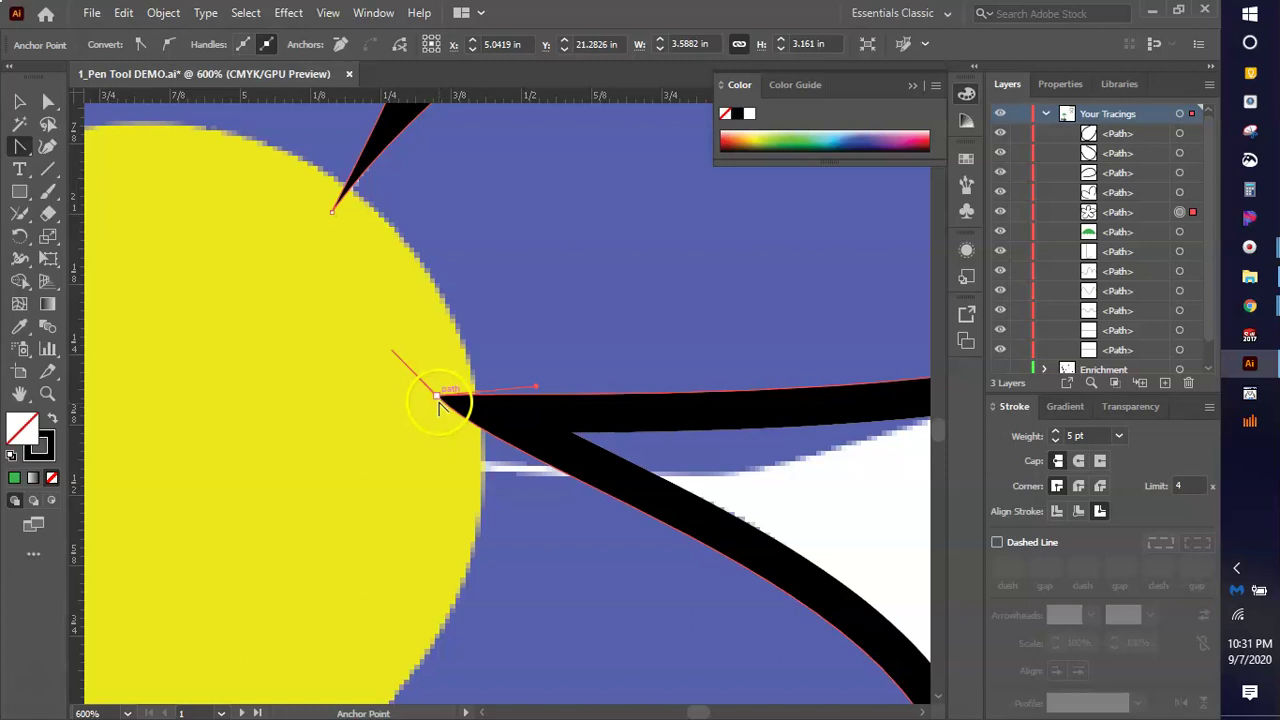
{"action": "left_click", "coordinate": [48, 101]}
{"action": "left_click_drag", "start_coordinate": [437, 395], "coordinate": [432, 446]}
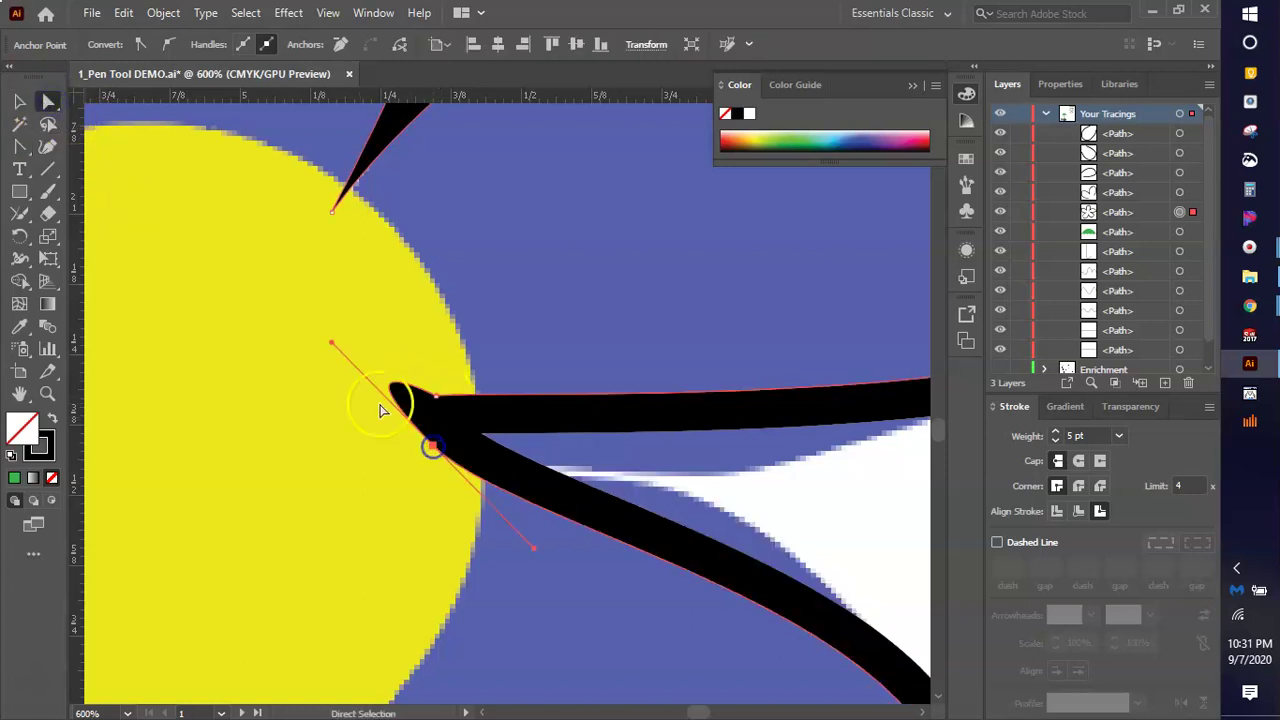
{"action": "left_click_drag", "start_coordinate": [331, 347], "coordinate": [378, 439]}
{"action": "mouse_move", "coordinate": [456, 416]}
{"action": "left_mouse_down"}
{"action": "mouse_move", "coordinate": [445, 402]}
{"action": "mouse_move", "coordinate": [450, 414]}
{"action": "left_mouse_up"}
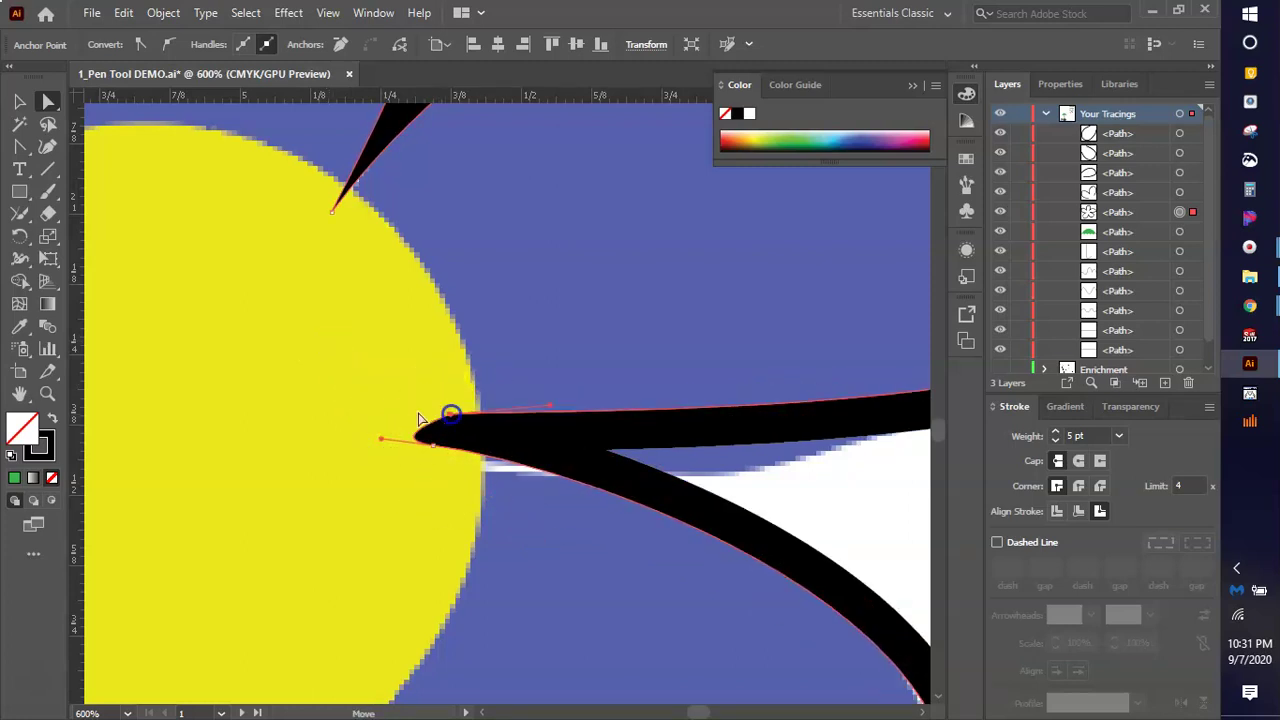
Delete the extra upper anchor at that corner and move the remaining corner anchor further into the yellow center.
{"action": "left_click_drag", "start_coordinate": [19, 146], "coordinate": [100, 190]}
{"action": "left_click", "coordinate": [452, 413]}
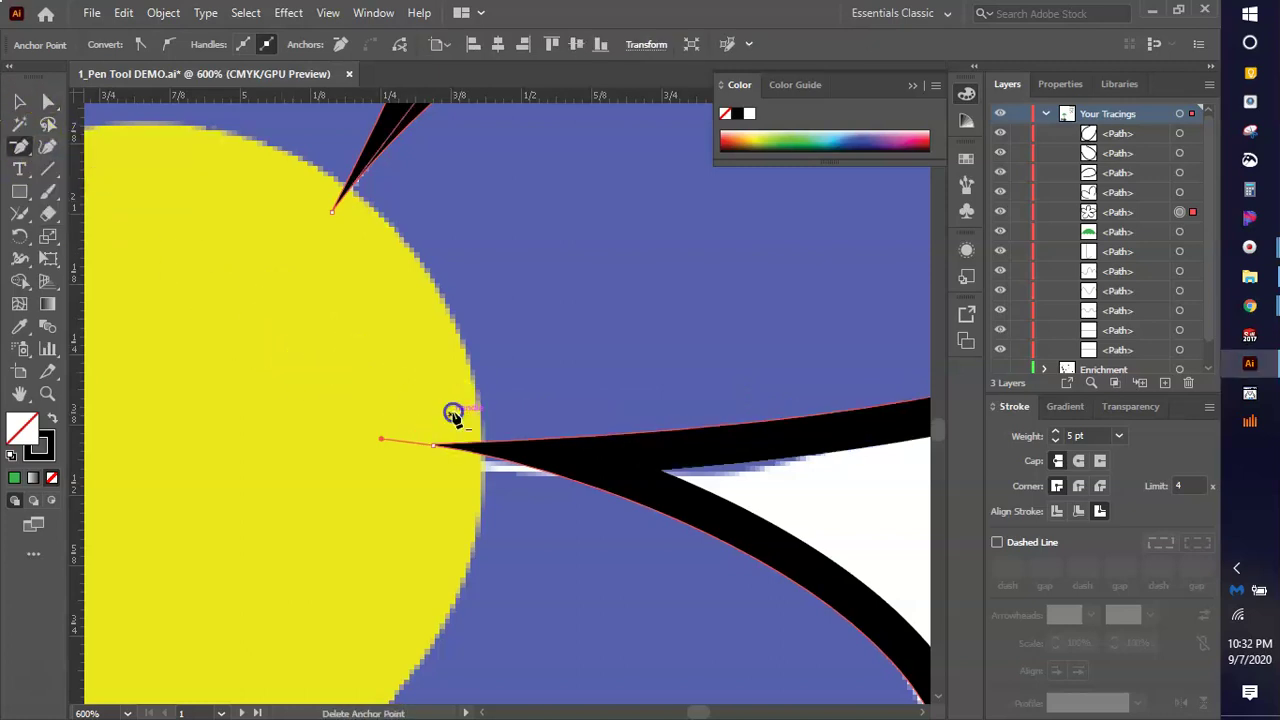
{"action": "scroll", "coordinate": [341, 443], "scroll_direction": "down", "scroll_amount": 4, "text": "alt"}
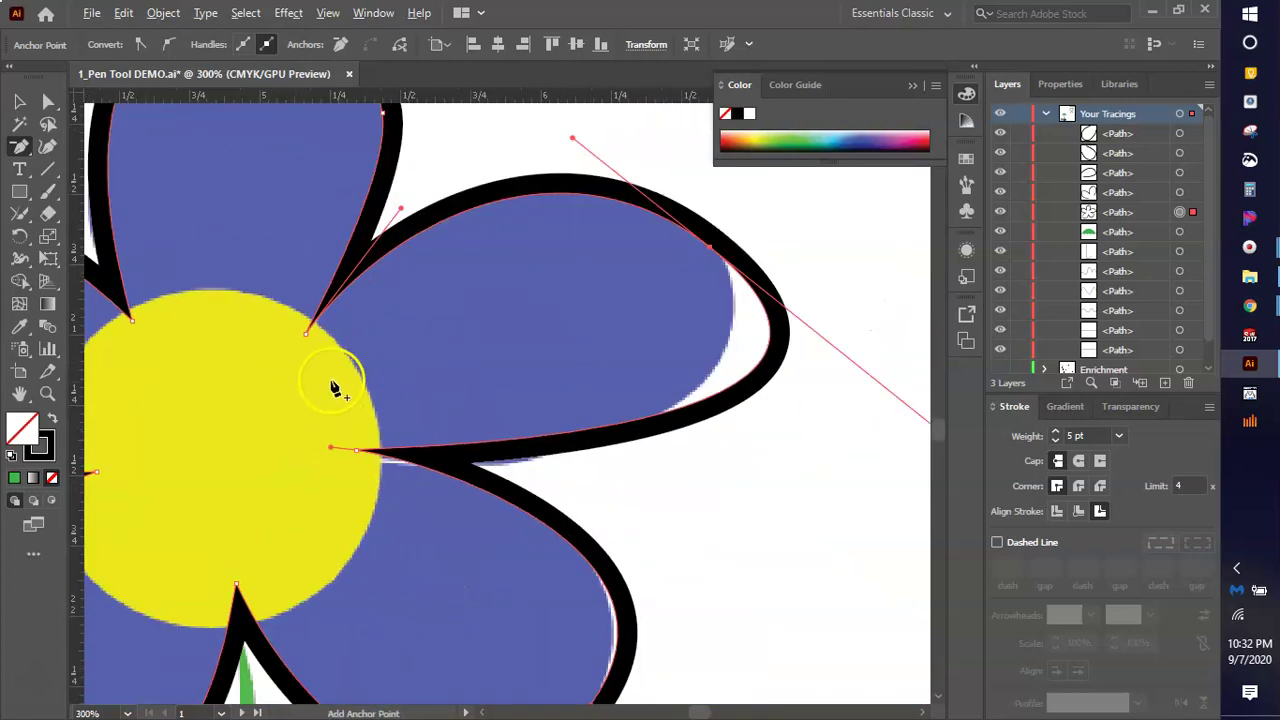
{"action": "left_click", "coordinate": [396, 460]}
{"action": "left_click_drag", "start_coordinate": [362, 463], "coordinate": [337, 460]}
{"action": "left_click", "coordinate": [137, 282]}
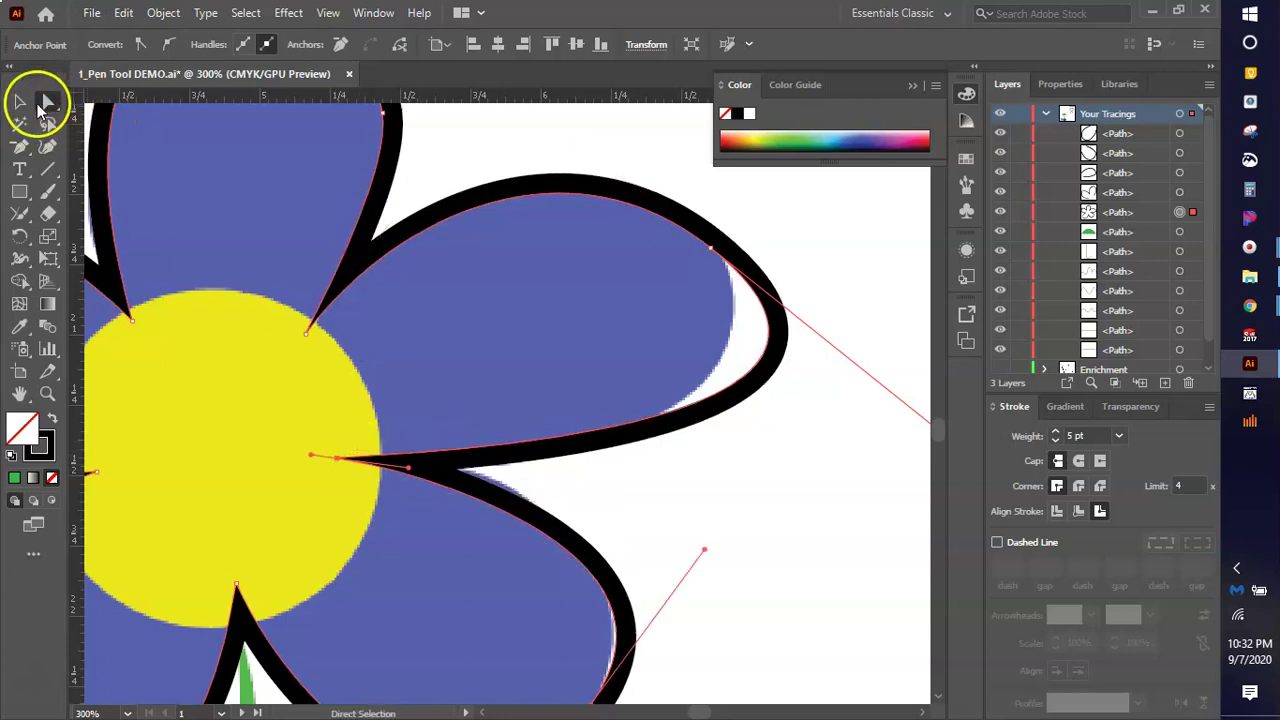
Move the corner between the top and upper-right petals deeper into the yellow center and rotate the upper-right petal's outer anchor handles to fit its tip.
{"action": "left_click_drag", "start_coordinate": [305, 336], "coordinate": [285, 357]}
{"action": "left_click", "coordinate": [307, 338]}
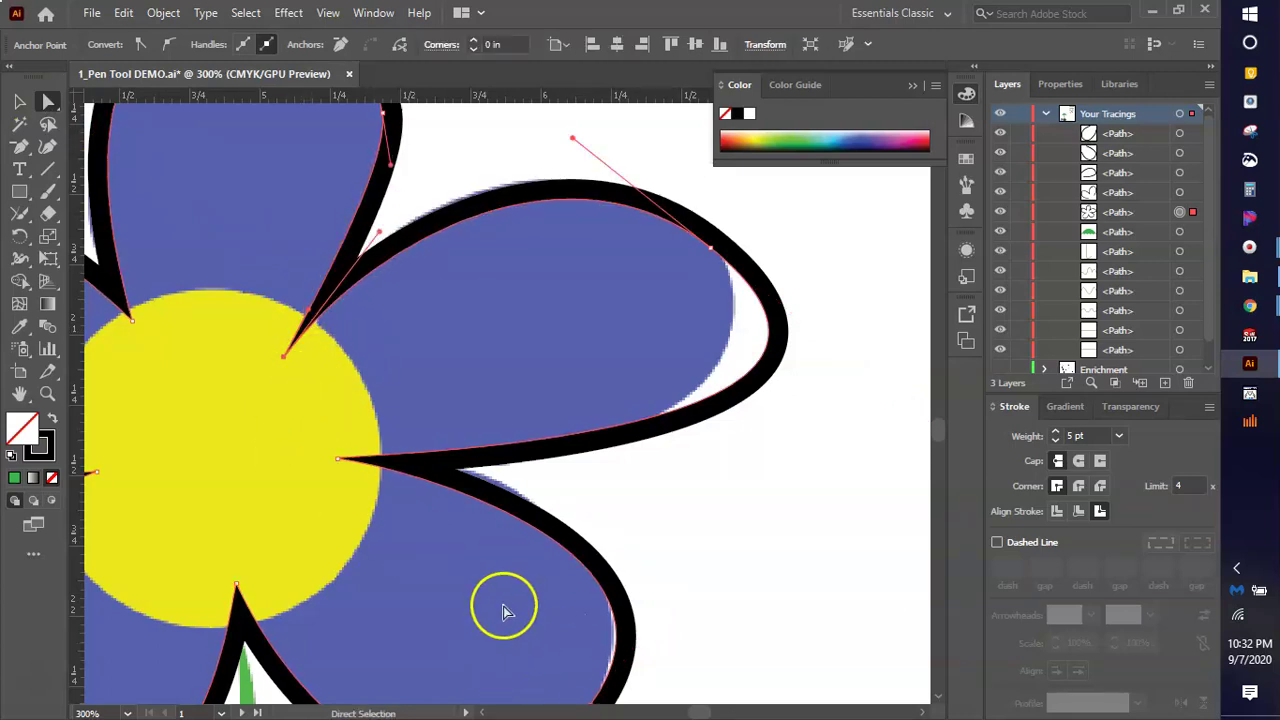
{"action": "scroll", "coordinate": [600, 534], "scroll_direction": "down", "scroll_amount": 2}
{"action": "scroll", "coordinate": [580, 545], "scroll_direction": "up", "scroll_amount": 1}
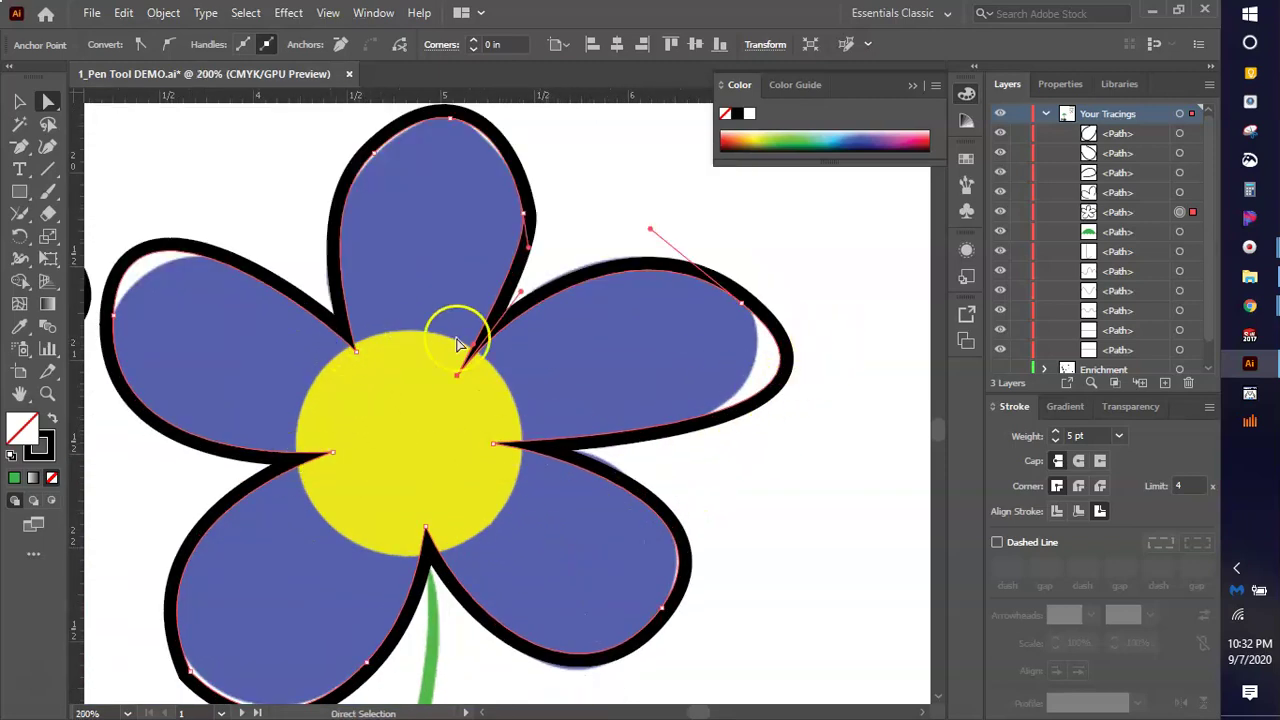
{"action": "left_click_drag", "start_coordinate": [740, 300], "coordinate": [421, 458]}
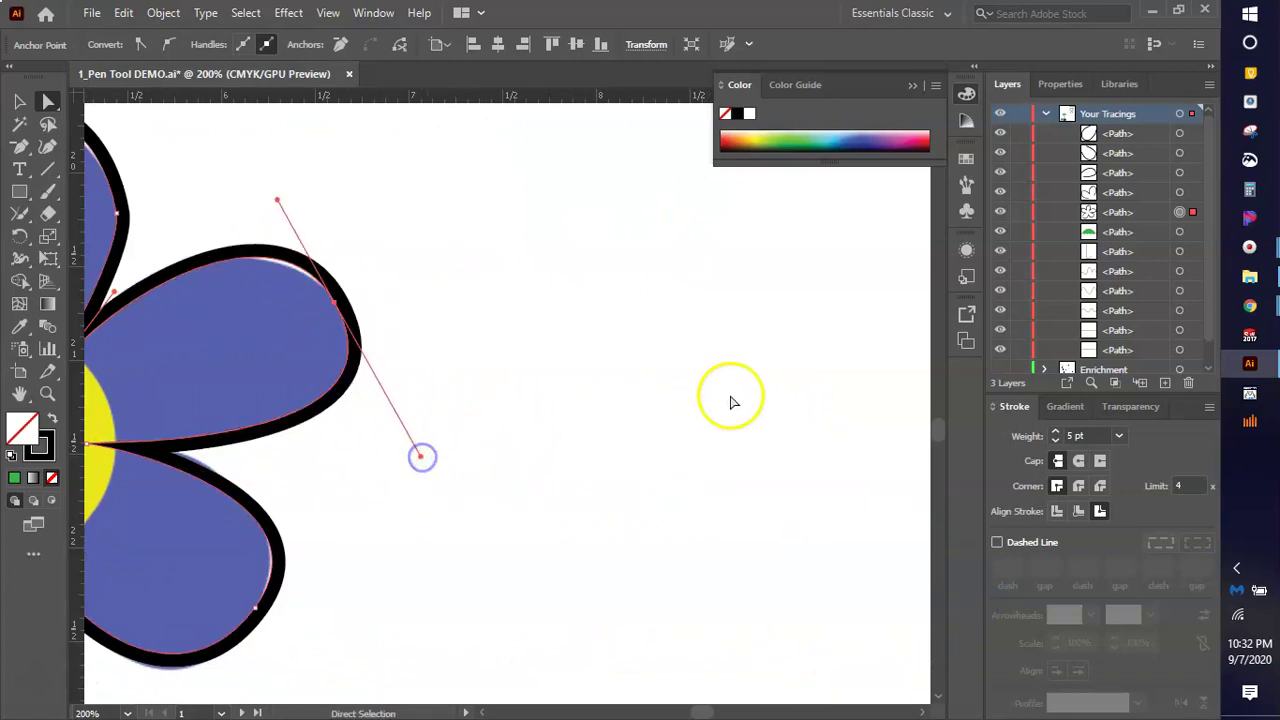
Reshape the tip of the upper-left petal to follow the template and deselect the outline.
{"action": "scroll", "coordinate": [866, 357], "scroll_direction": "down", "scroll_amount": 2}
{"action": "scroll", "coordinate": [420, 363], "scroll_direction": "up", "scroll_amount": 2}
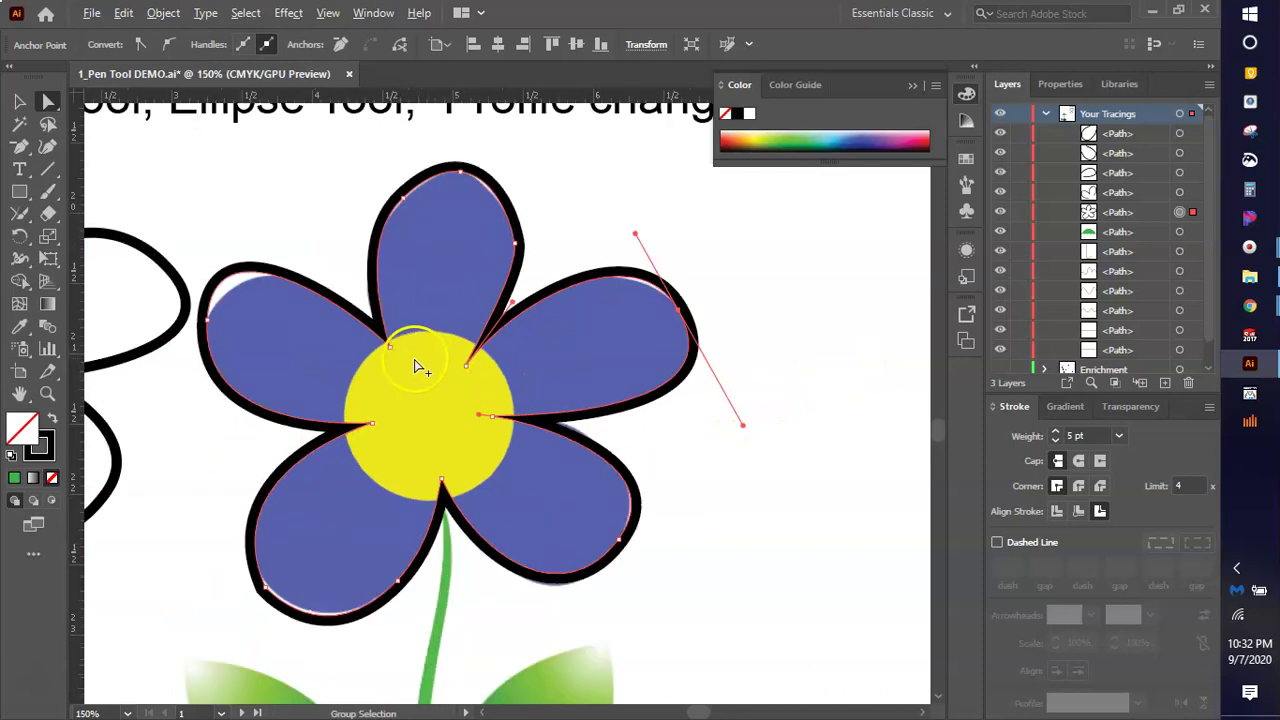
{"action": "left_click_drag", "start_coordinate": [146, 312], "coordinate": [170, 217]}
{"action": "left_click", "coordinate": [429, 444]}
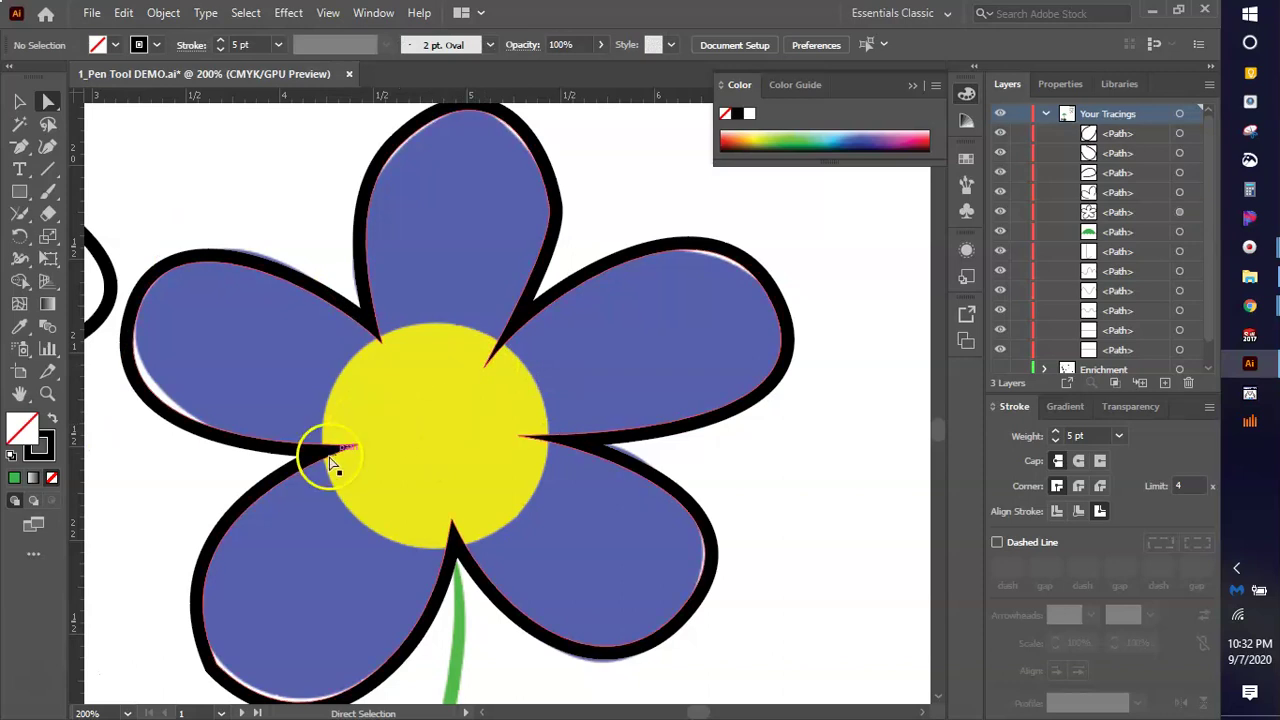
Swap the flower outline's fill and stroke, change the fill to red, and deselect the flower.
{"action": "left_click", "coordinate": [19, 101]}
{"action": "left_click", "coordinate": [305, 279]}
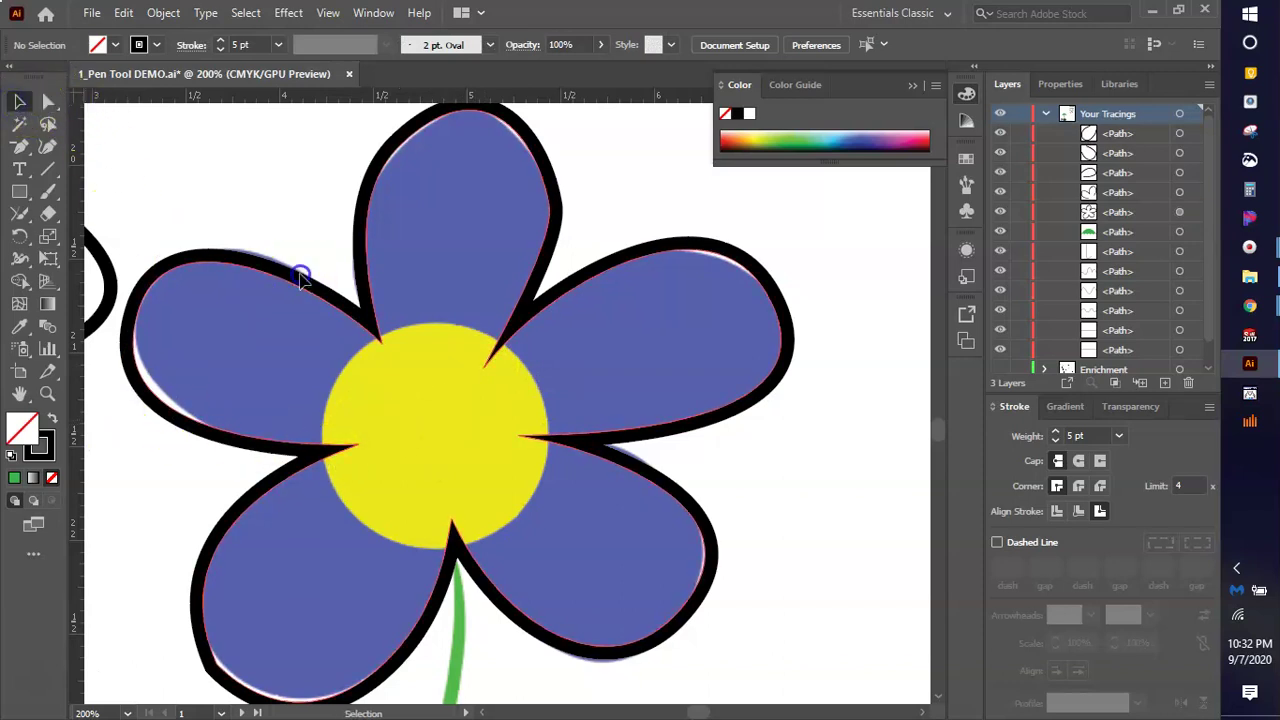
{"action": "left_click", "coordinate": [51, 418]}
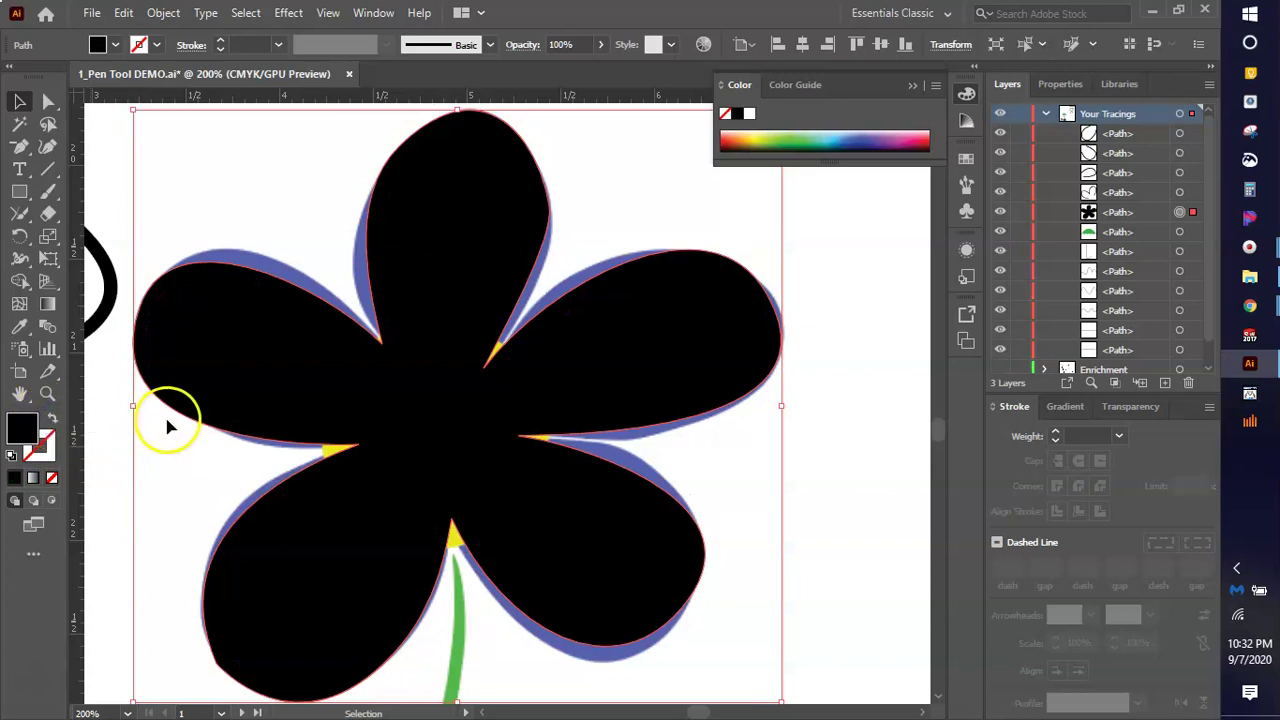
{"action": "left_click", "coordinate": [117, 46]}
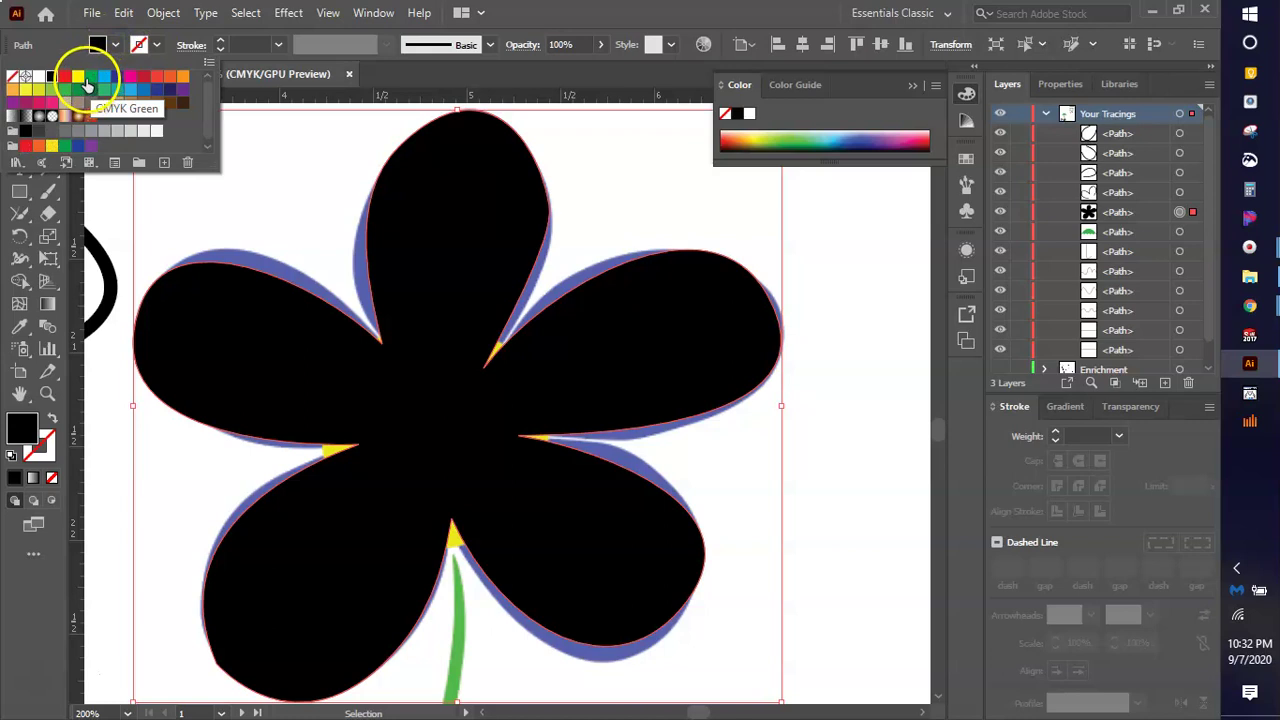
{"action": "left_click", "coordinate": [66, 78]}
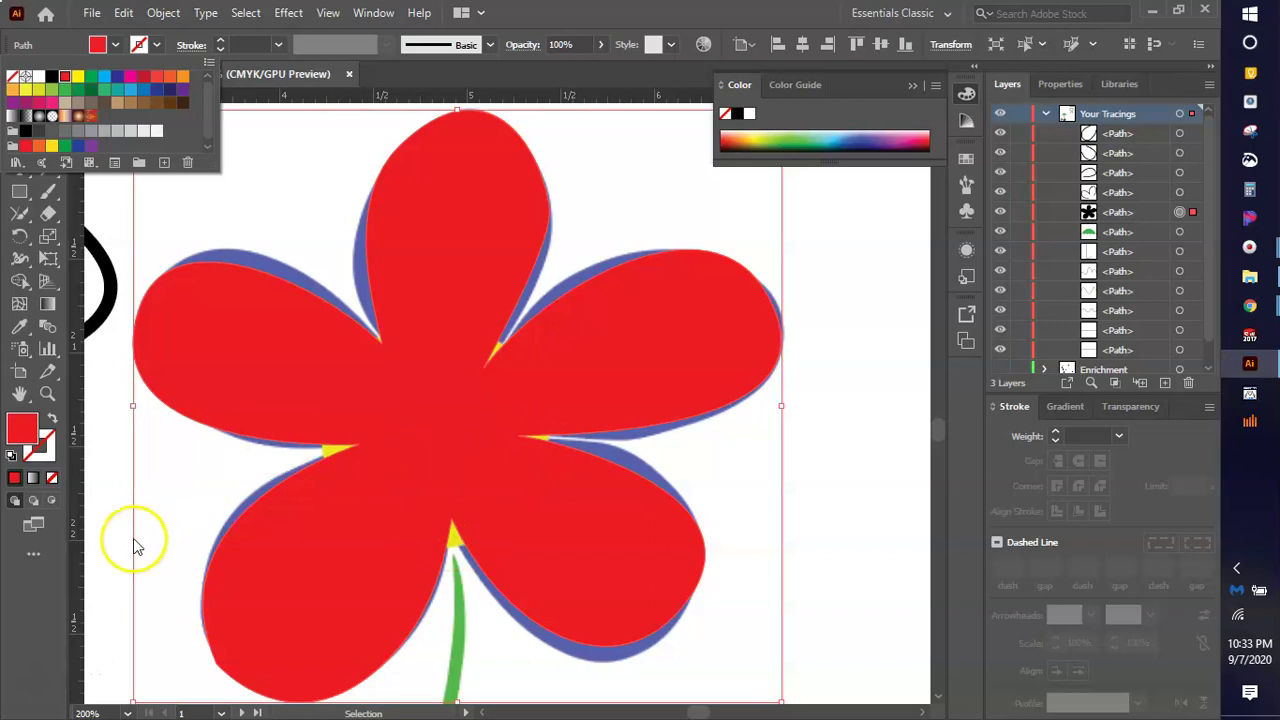
{"action": "left_click", "coordinate": [213, 455]}
{"action": "left_click", "coordinate": [127, 464]}
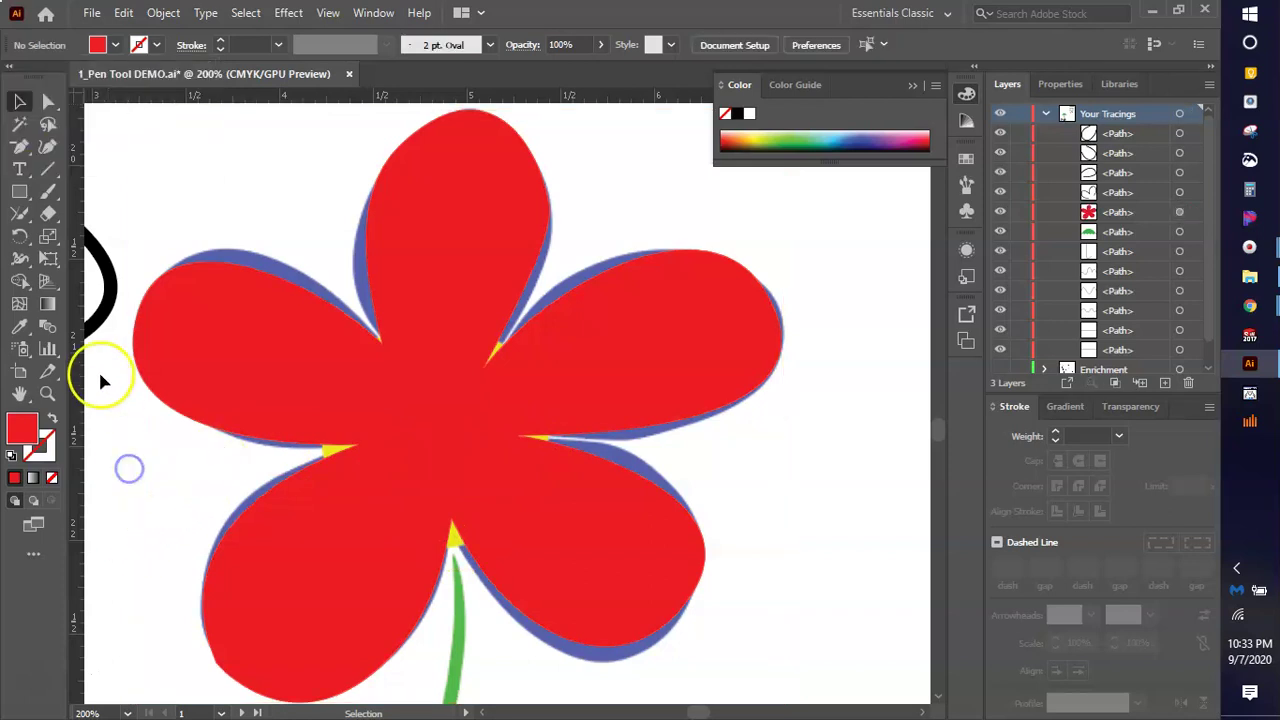
Try drawing a red ellipse over the flower's center with the Ellipse Tool and delete it.
{"action": "left_click", "coordinate": [23, 193]}
{"action": "left_click_drag", "start_coordinate": [25, 197], "coordinate": [114, 245]}
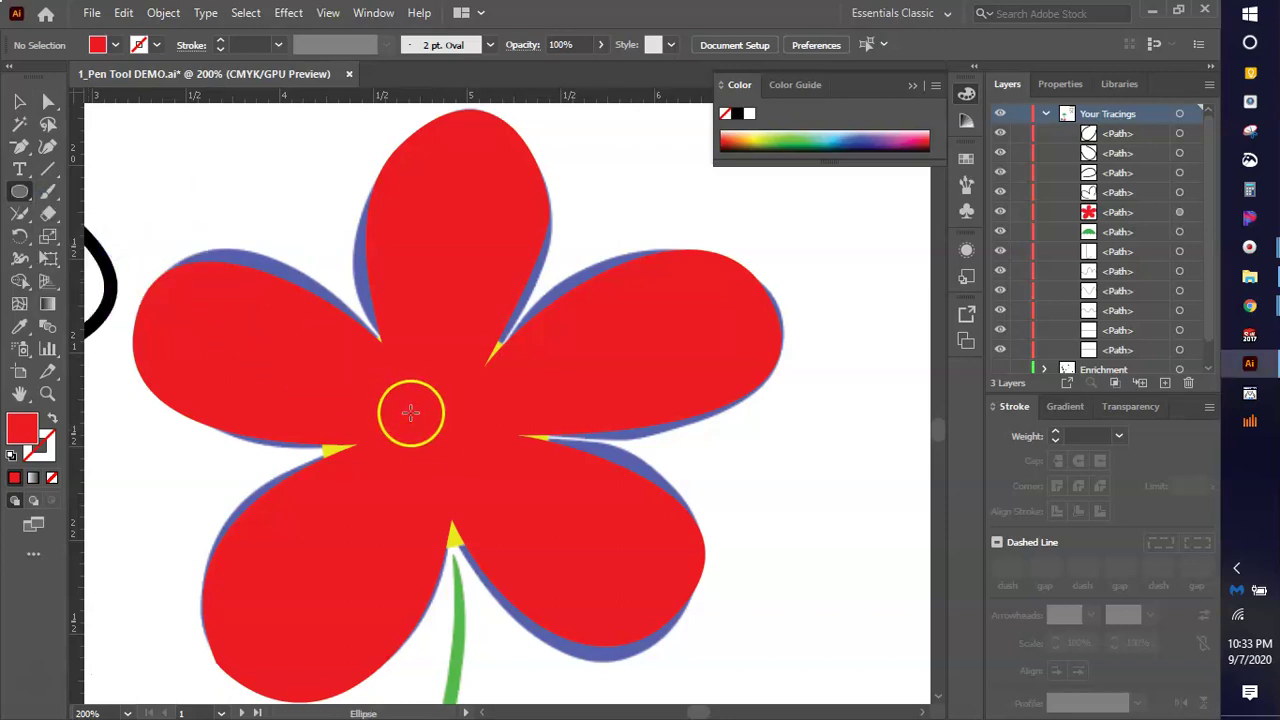
{"action": "left_click_drag", "start_coordinate": [360, 371], "coordinate": [537, 587]}
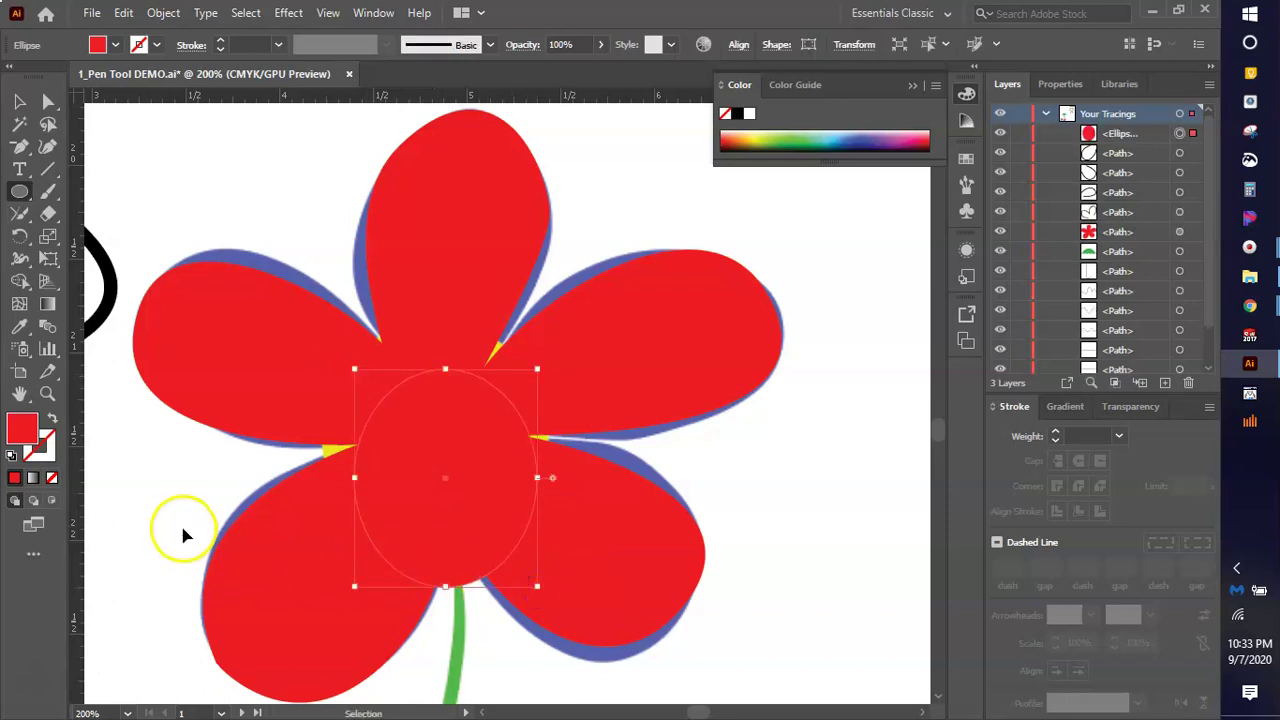
{"action": "key", "text": "Delete"}
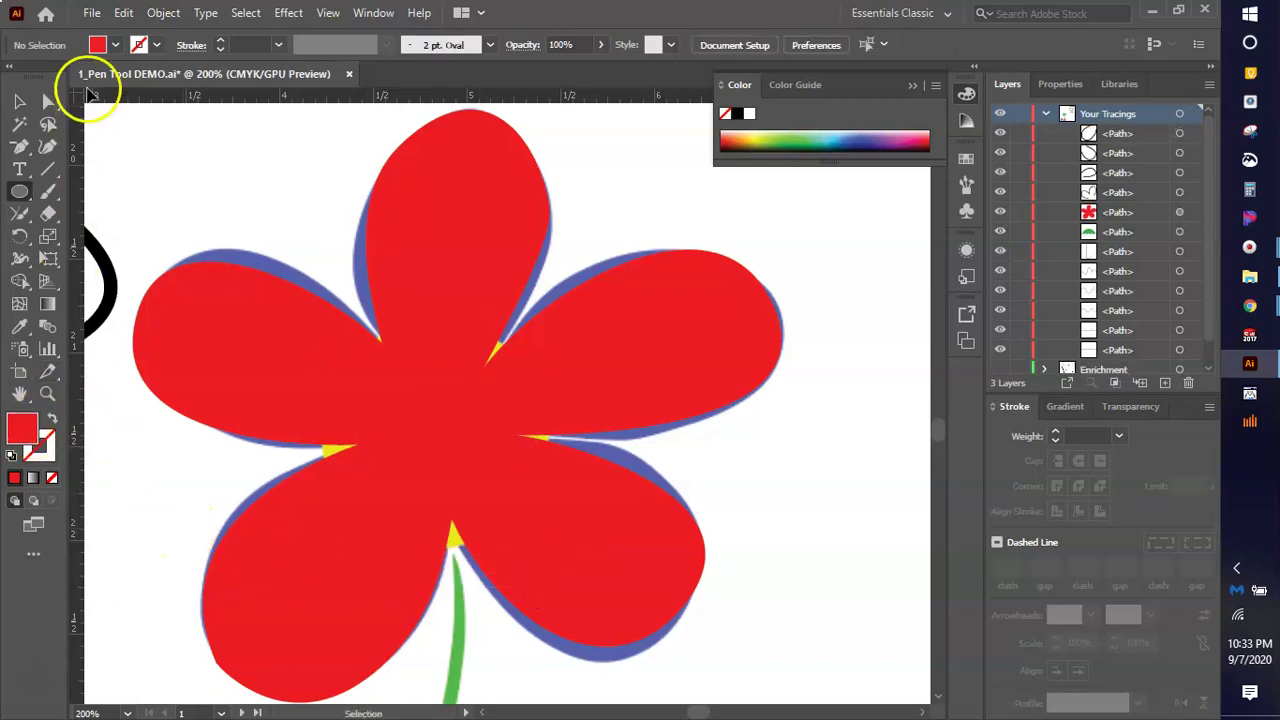
Set the fill to yellow and draw a circle outward from the middle of the flower, large enough to cover the inner petal corners.
{"action": "left_click", "coordinate": [116, 45]}
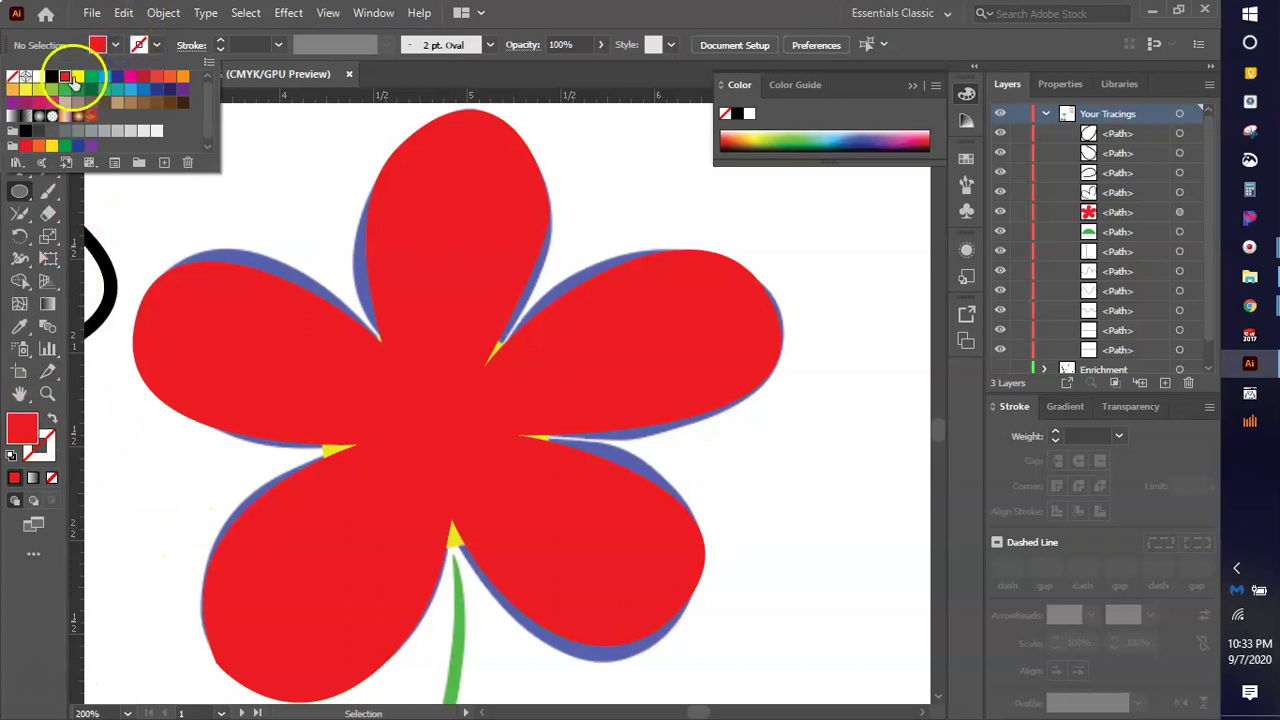
{"action": "left_click", "coordinate": [76, 78]}
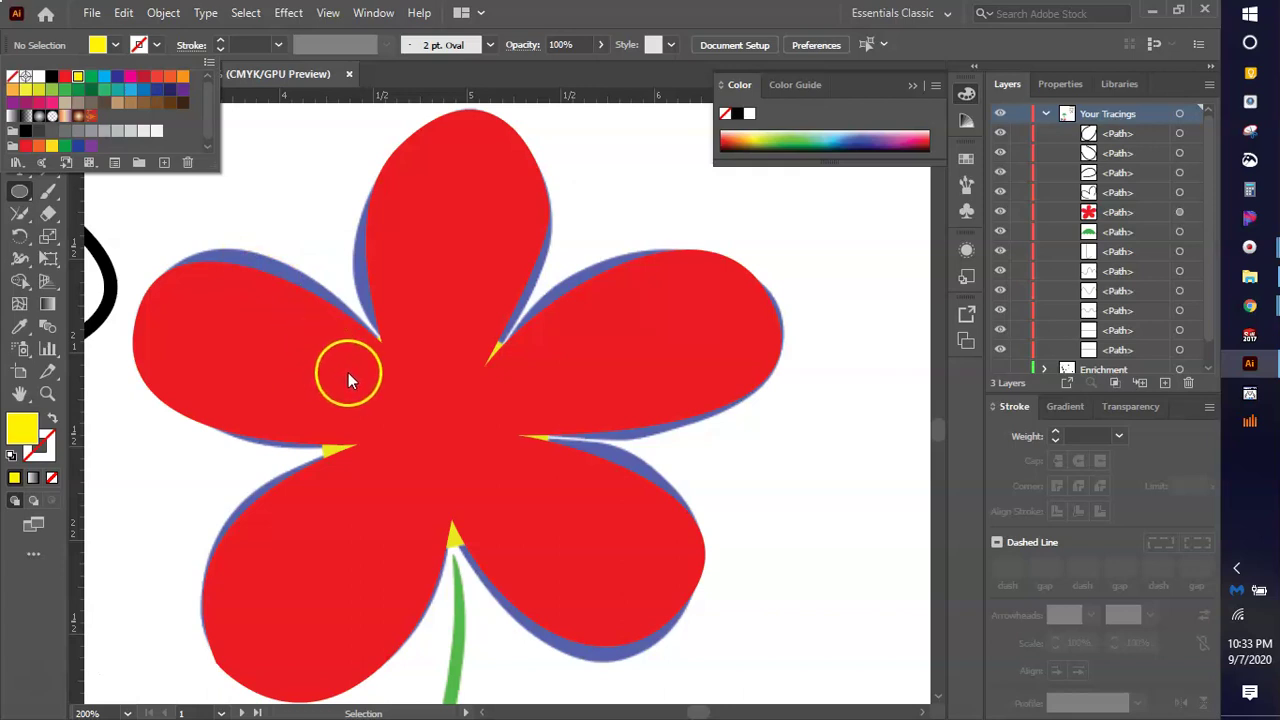
{"action": "left_click", "coordinate": [543, 12]}
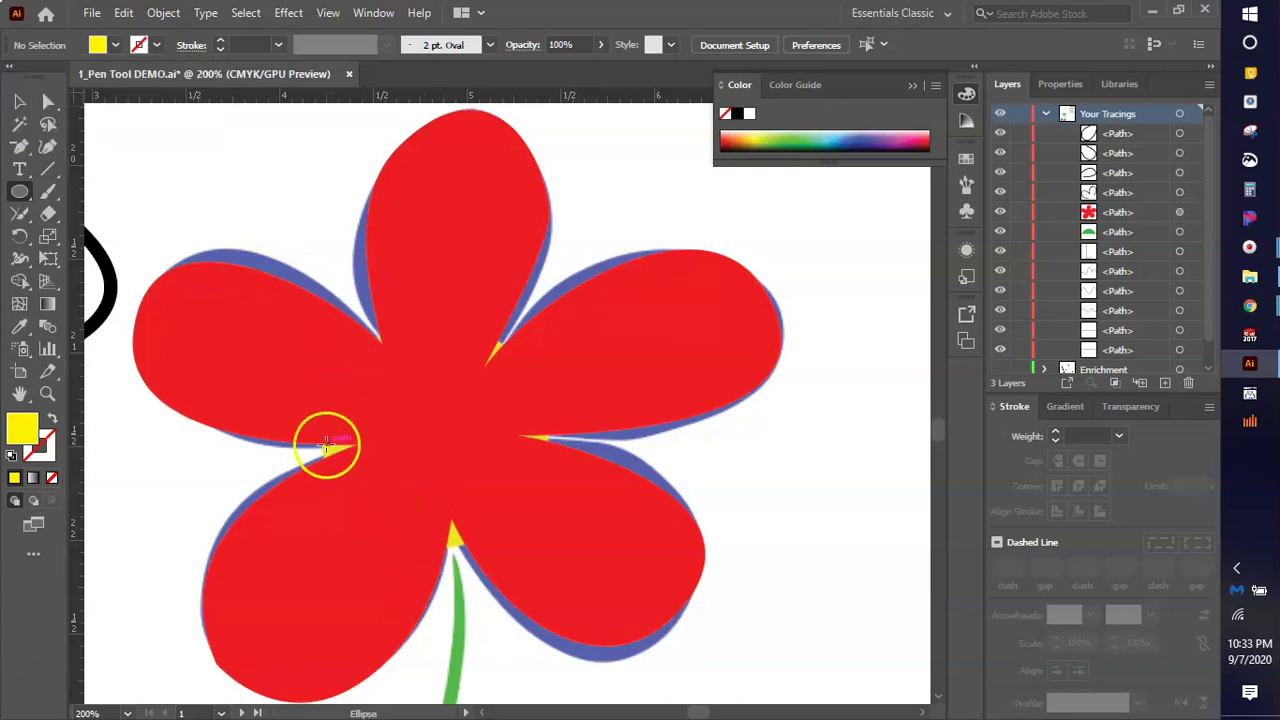
{"action": "left_click_drag", "start_coordinate": [344, 363], "coordinate": [463, 516]}
{"action": "key", "text": "ctrl+z"}
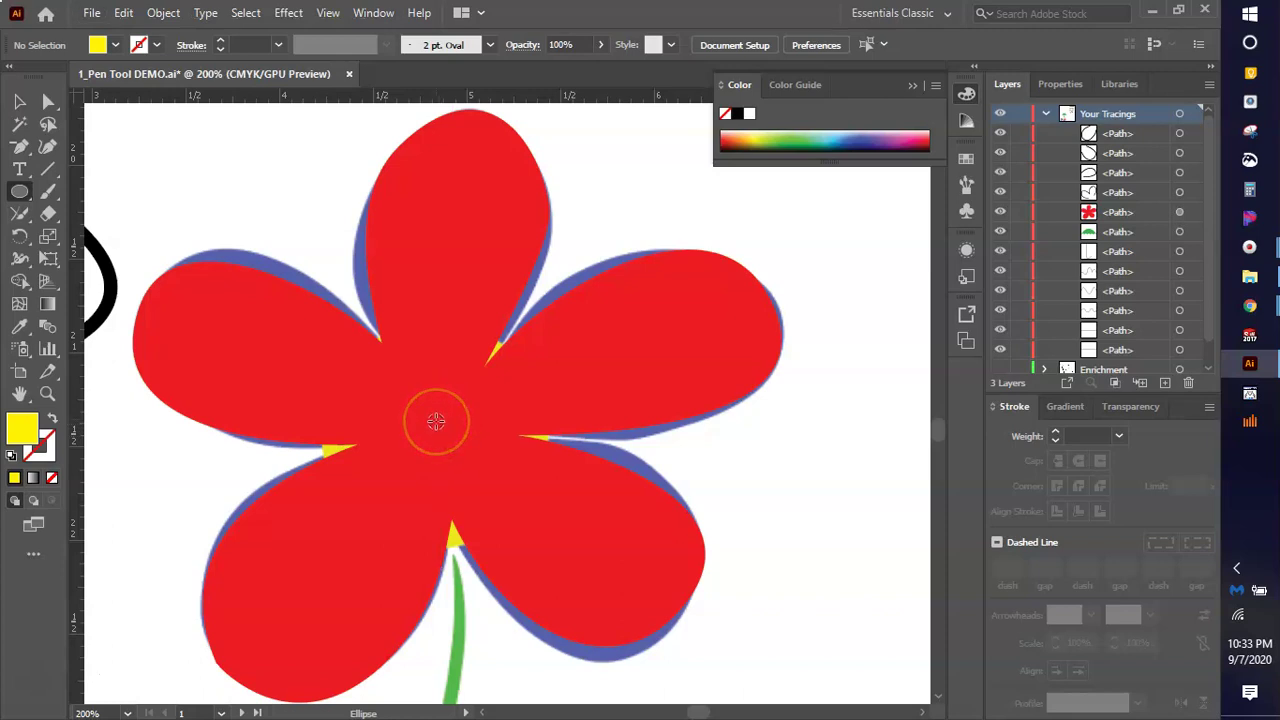
{"action": "left_click_drag", "start_coordinate": [436, 421], "coordinate": [532, 542]}
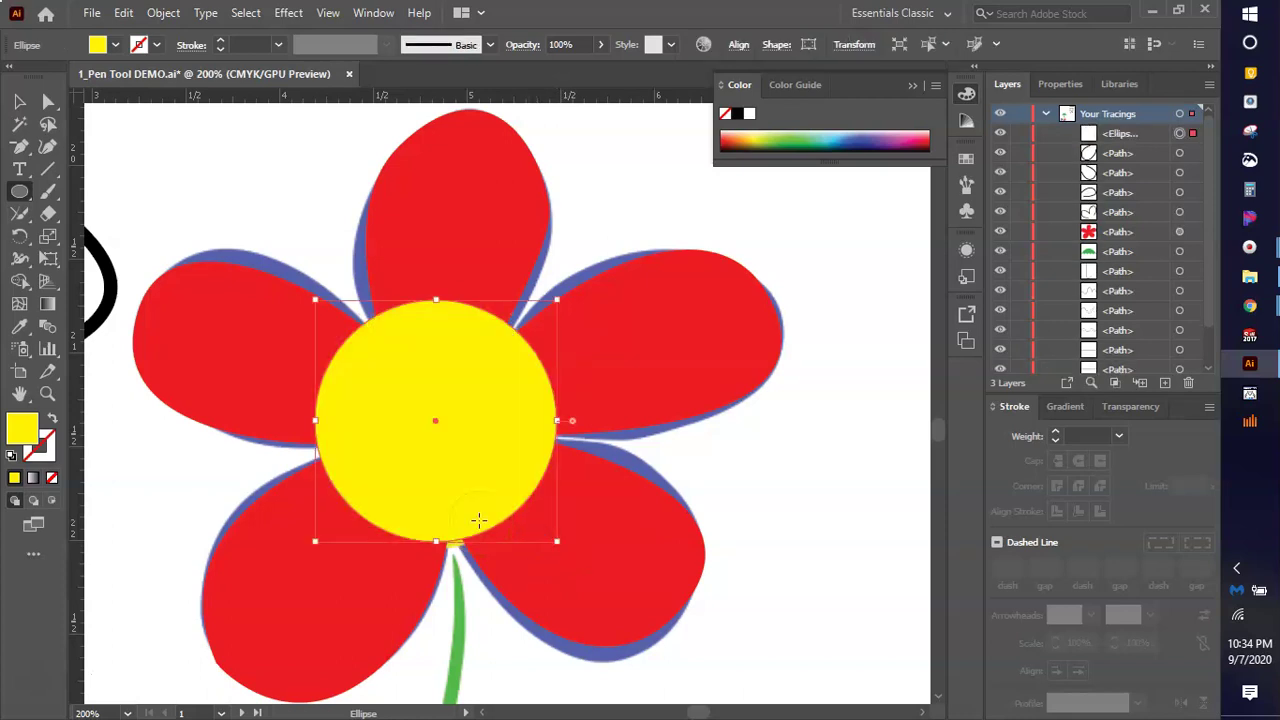
Nudge the yellow circle down and to the right until it sits centered on the flower, and deselect it.
{"action": "key", "text": "Down"}
{"action": "key", "text": "Right"}
{"action": "key", "text": "Right"}
{"action": "key", "text": "Right"}
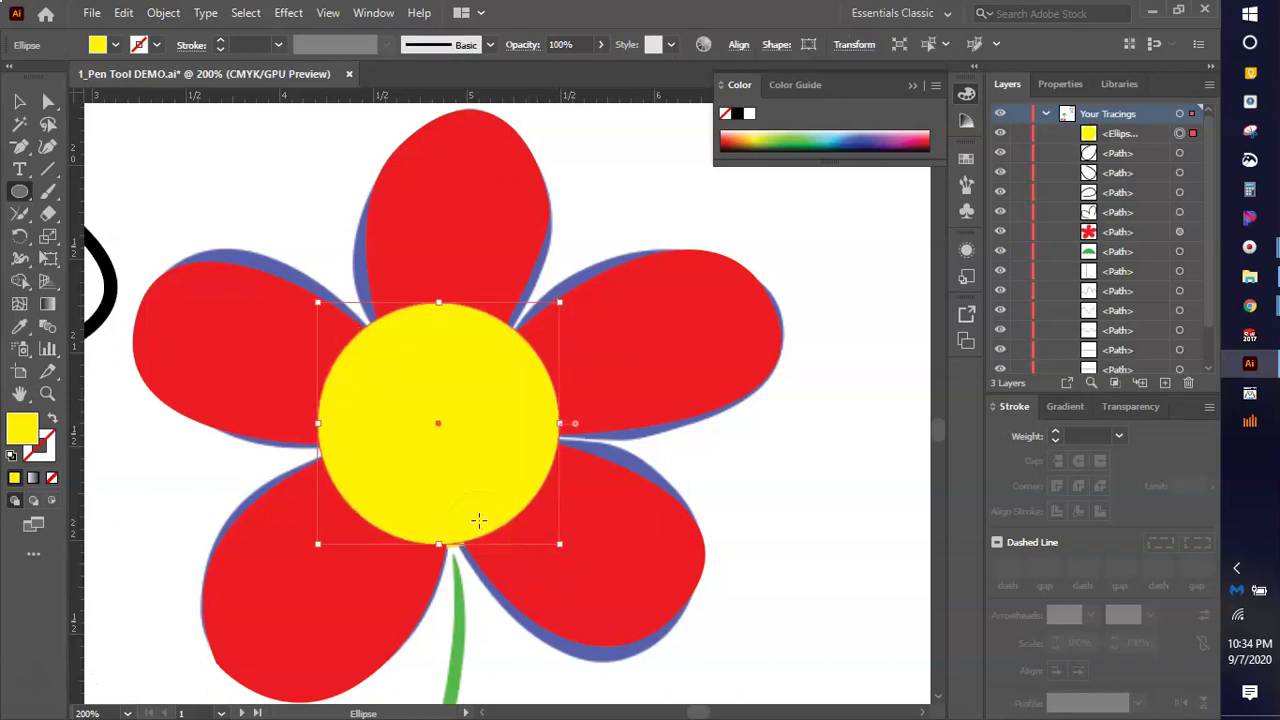
{"action": "key", "text": "Right"}
{"action": "key", "text": "Down"}
{"action": "key", "text": "Down"}
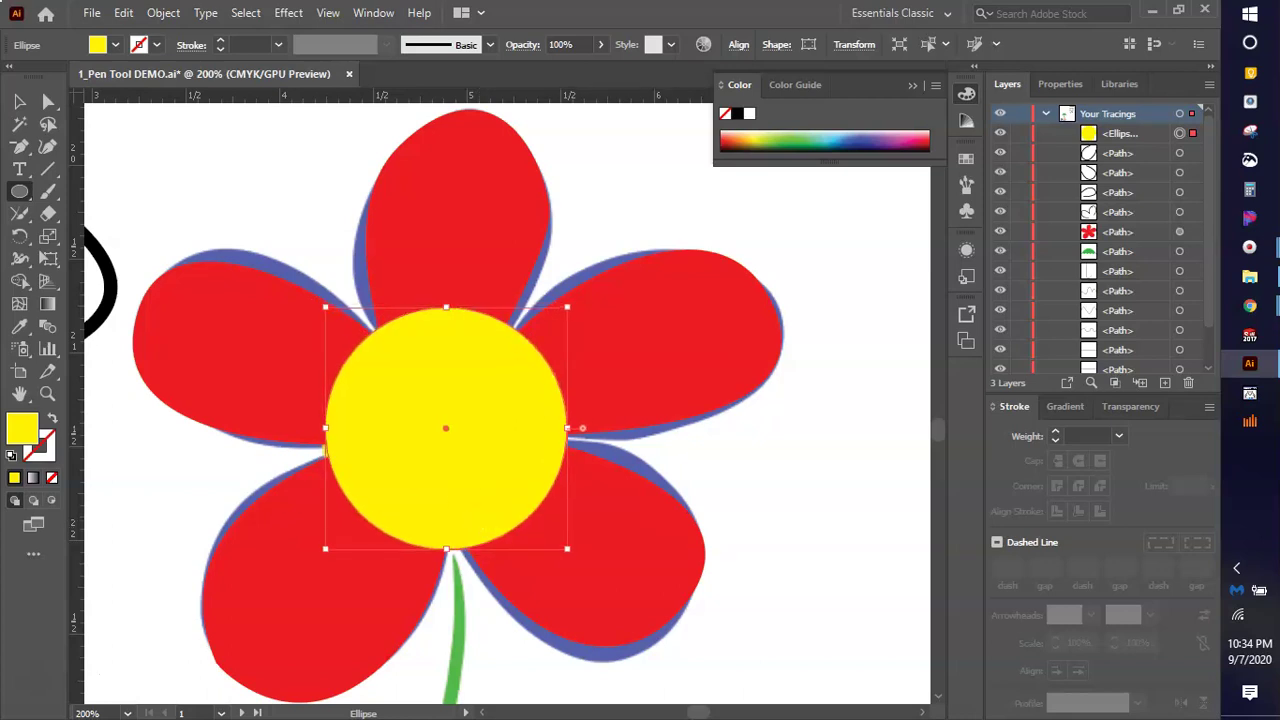
{"action": "left_click", "coordinate": [20, 101]}
{"action": "left_click", "coordinate": [326, 232]}
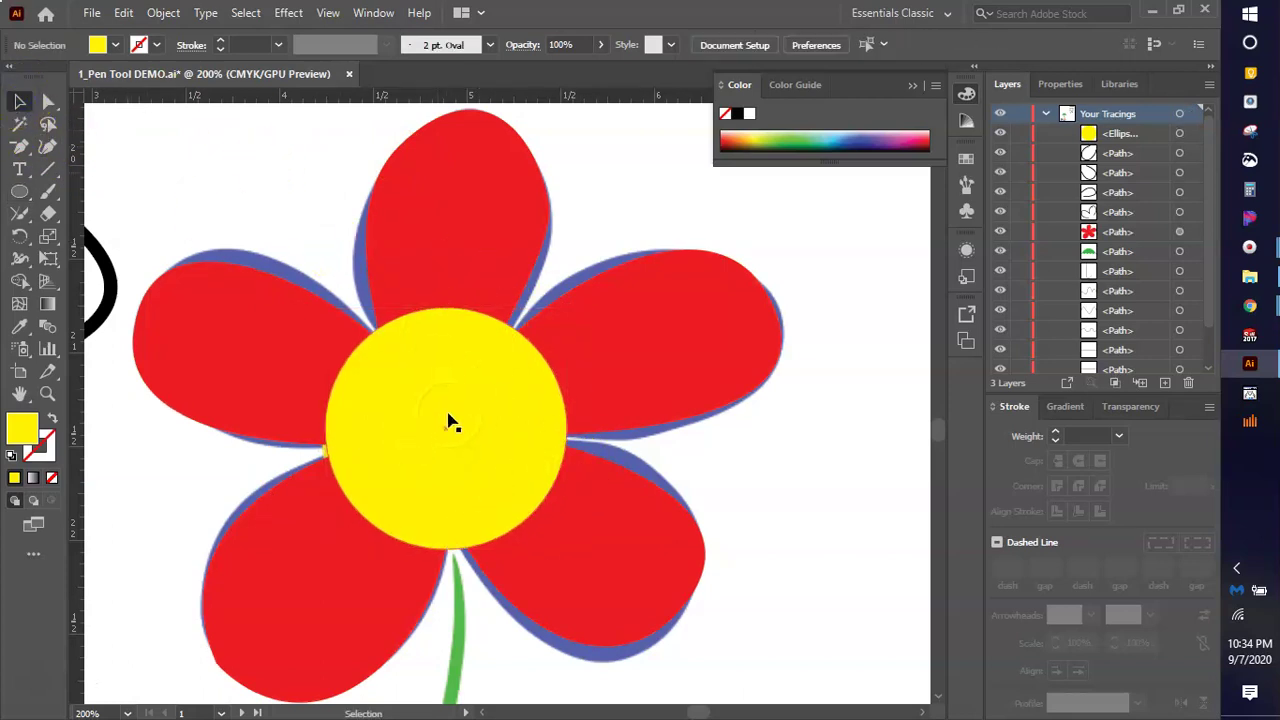
Choose the Pen Tool for tracing the stem and set it to no fill with a black stroke.
{"action": "scroll", "coordinate": [457, 380], "scroll_direction": "down", "scroll_amount": 3}
{"action": "scroll", "coordinate": [422, 567], "scroll_direction": "up", "scroll_amount": 4}
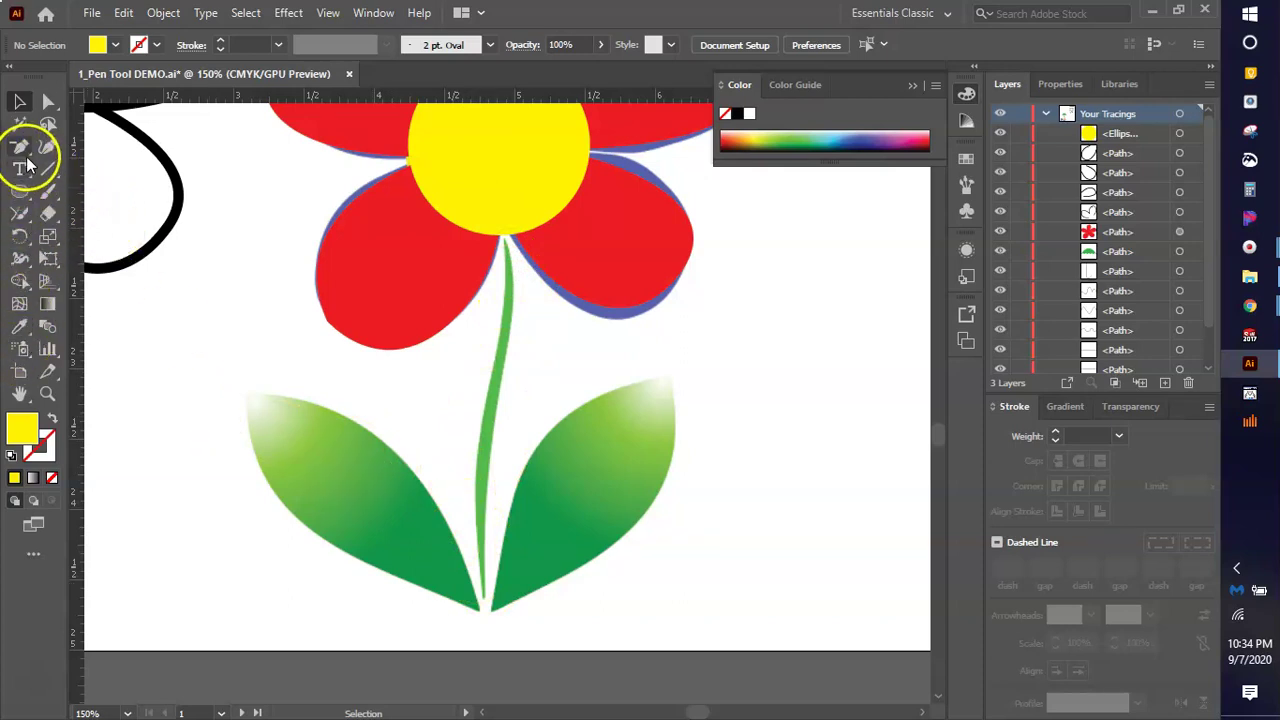
{"action": "left_click_drag", "start_coordinate": [20, 146], "coordinate": [70, 140]}
{"action": "left_click", "coordinate": [50, 418]}
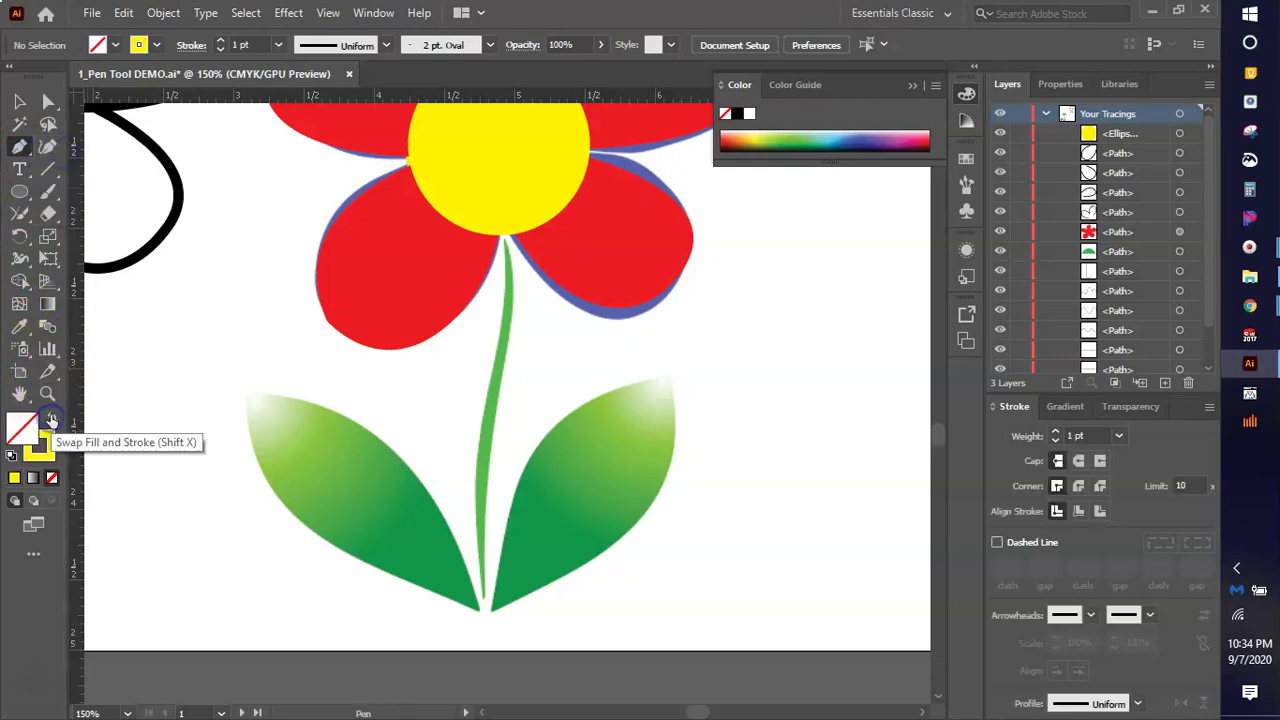
{"action": "left_click", "coordinate": [160, 46]}
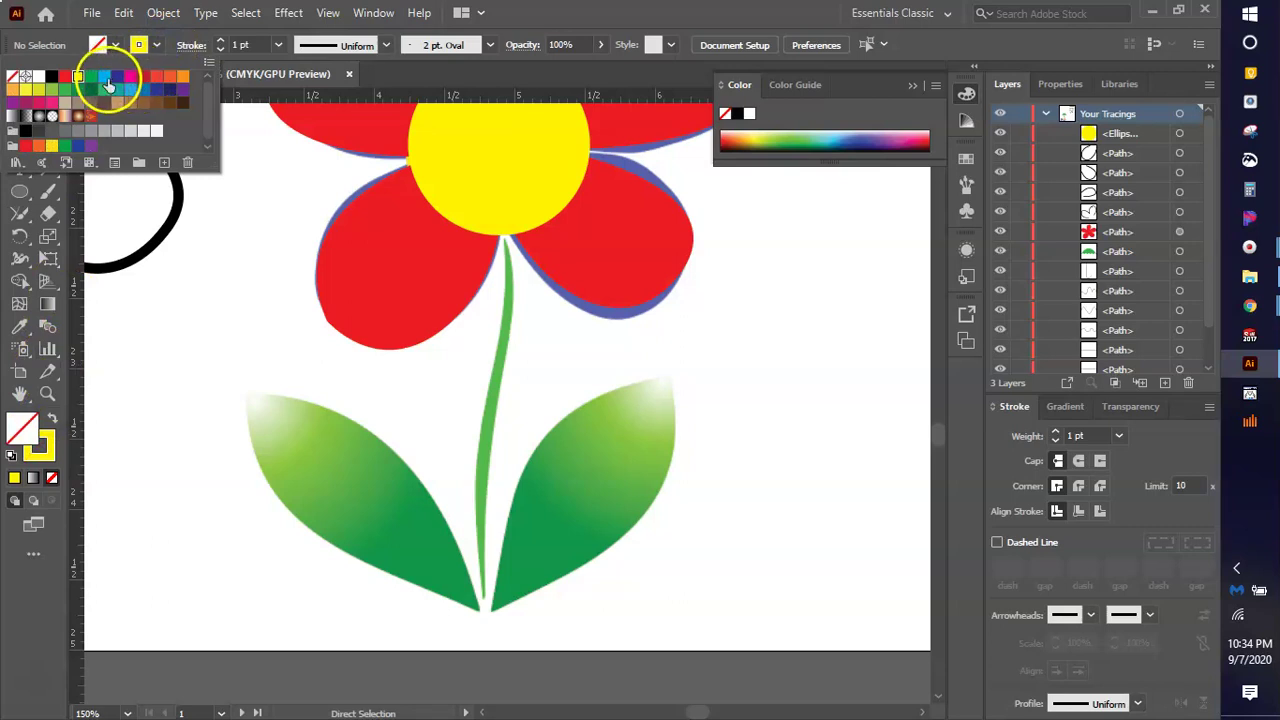
{"action": "left_click", "coordinate": [230, 210]}
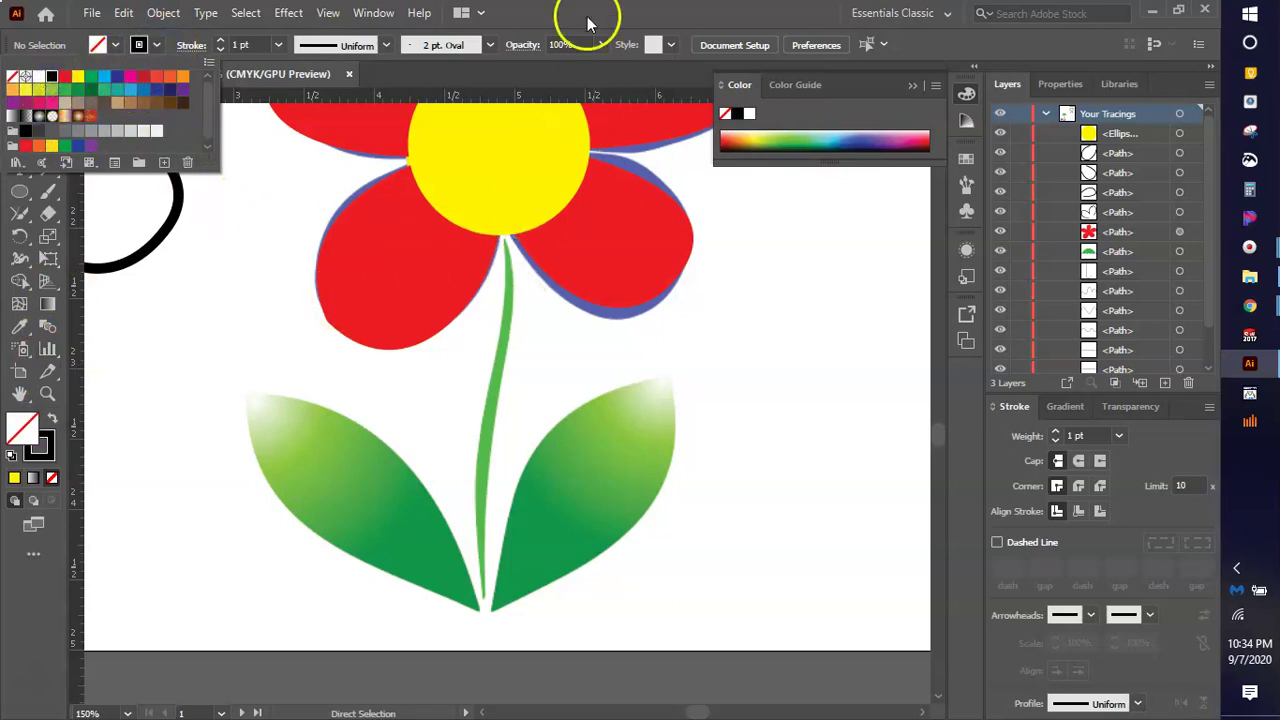
Trace the flower's stem with the Pen Tool as a curved open path about 2.5 in tall, from below the yellow circle to between the leaves.
{"action": "key", "text": "p"}
{"action": "left_click", "coordinate": [498, 143]}
{"action": "left_click_drag", "start_coordinate": [501, 245], "coordinate": [506, 243]}
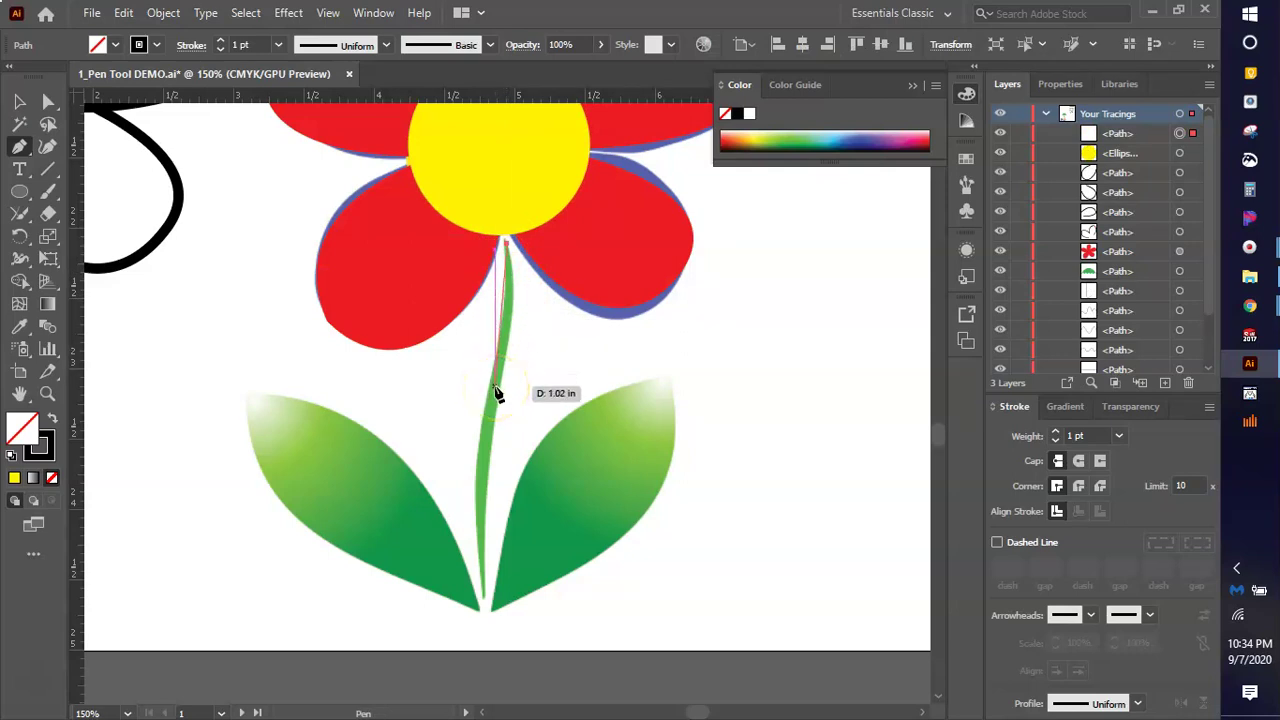
{"action": "mouse_move", "coordinate": [497, 394]}
{"action": "left_mouse_down"}
{"action": "mouse_move", "coordinate": [480, 400]}
{"action": "mouse_move", "coordinate": [478, 486]}
{"action": "mouse_move", "coordinate": [507, 292]}
{"action": "mouse_move", "coordinate": [503, 371]}
{"action": "left_mouse_up"}
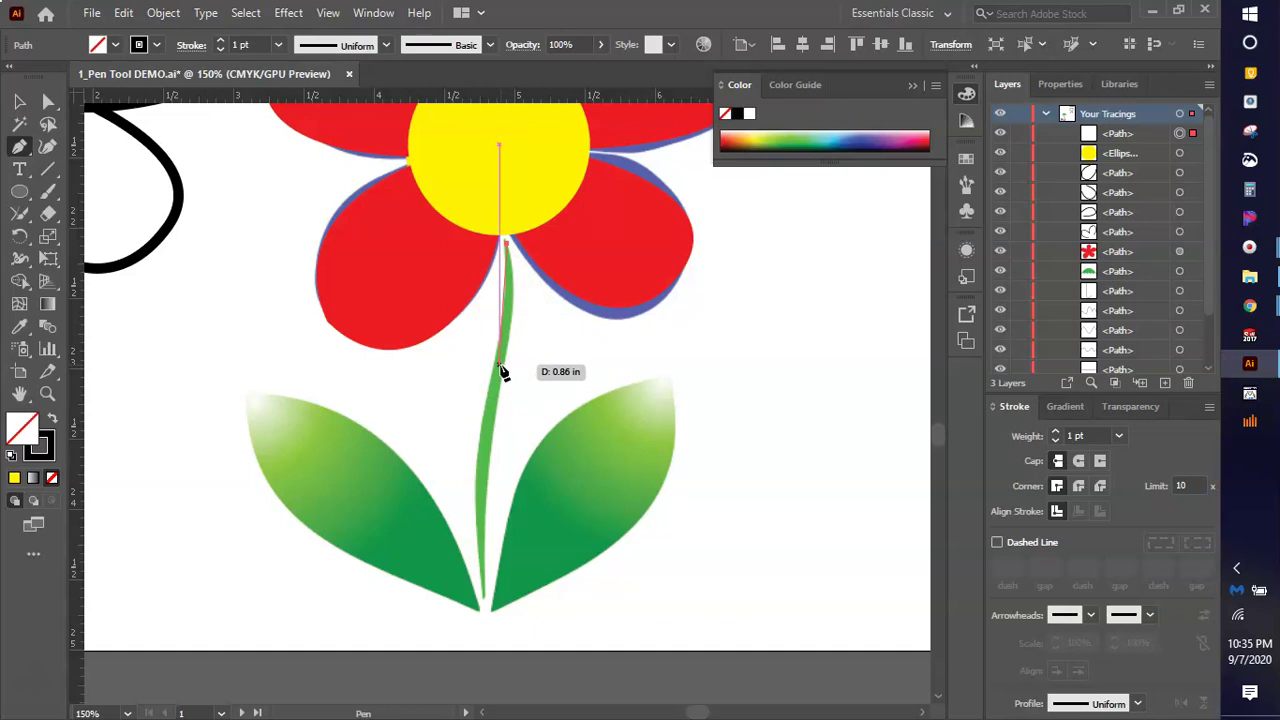
{"action": "left_click_drag", "start_coordinate": [503, 371], "coordinate": [501, 367]}
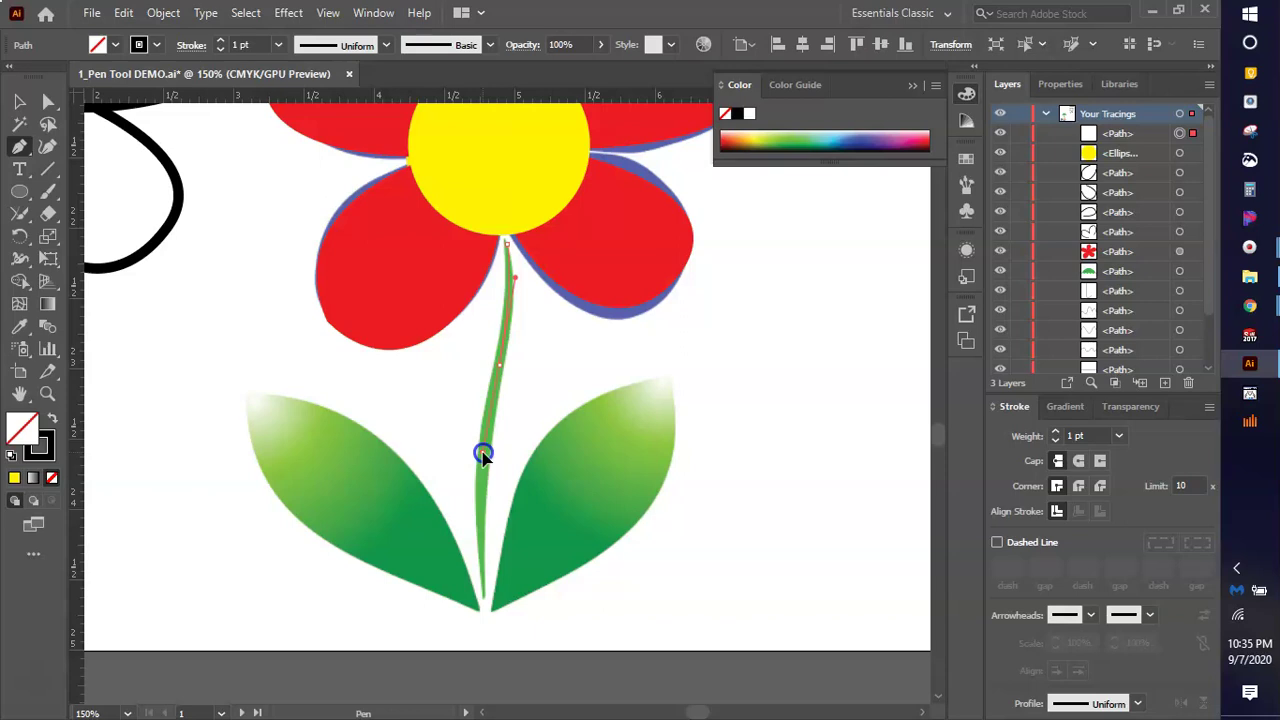
{"action": "left_click_drag", "start_coordinate": [482, 455], "coordinate": [432, 455]}
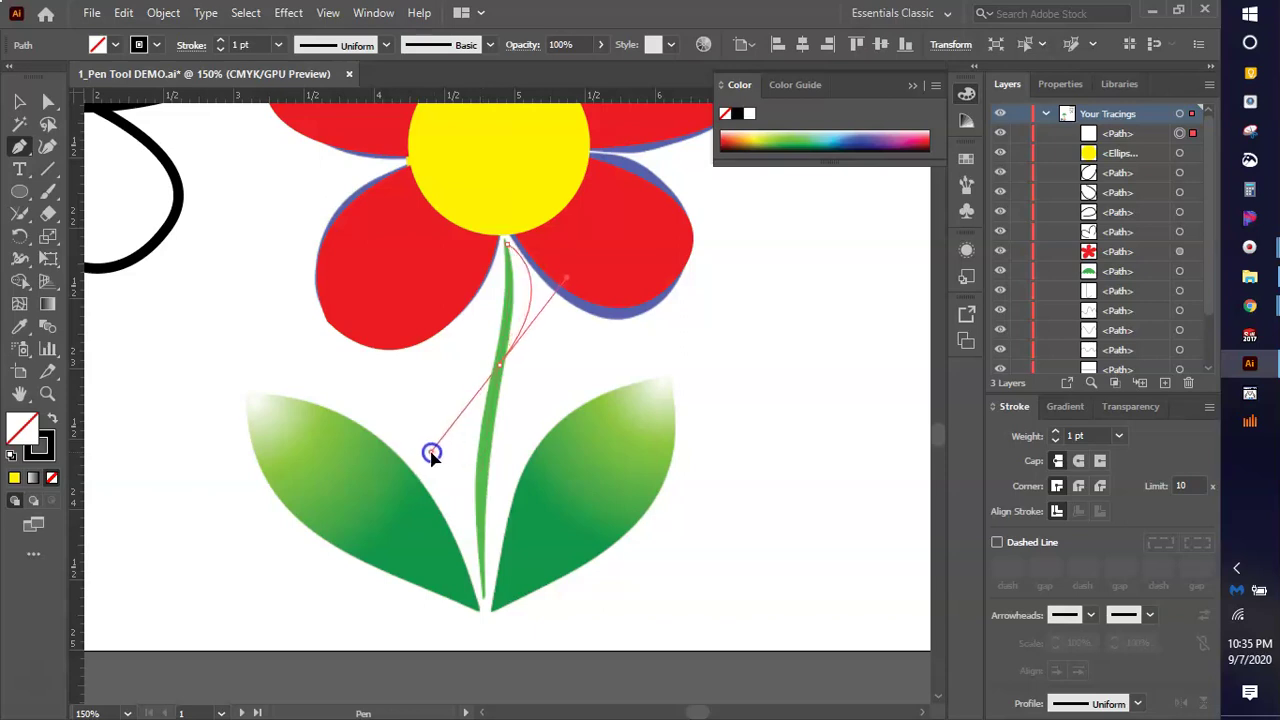
{"action": "left_click", "coordinate": [495, 366]}
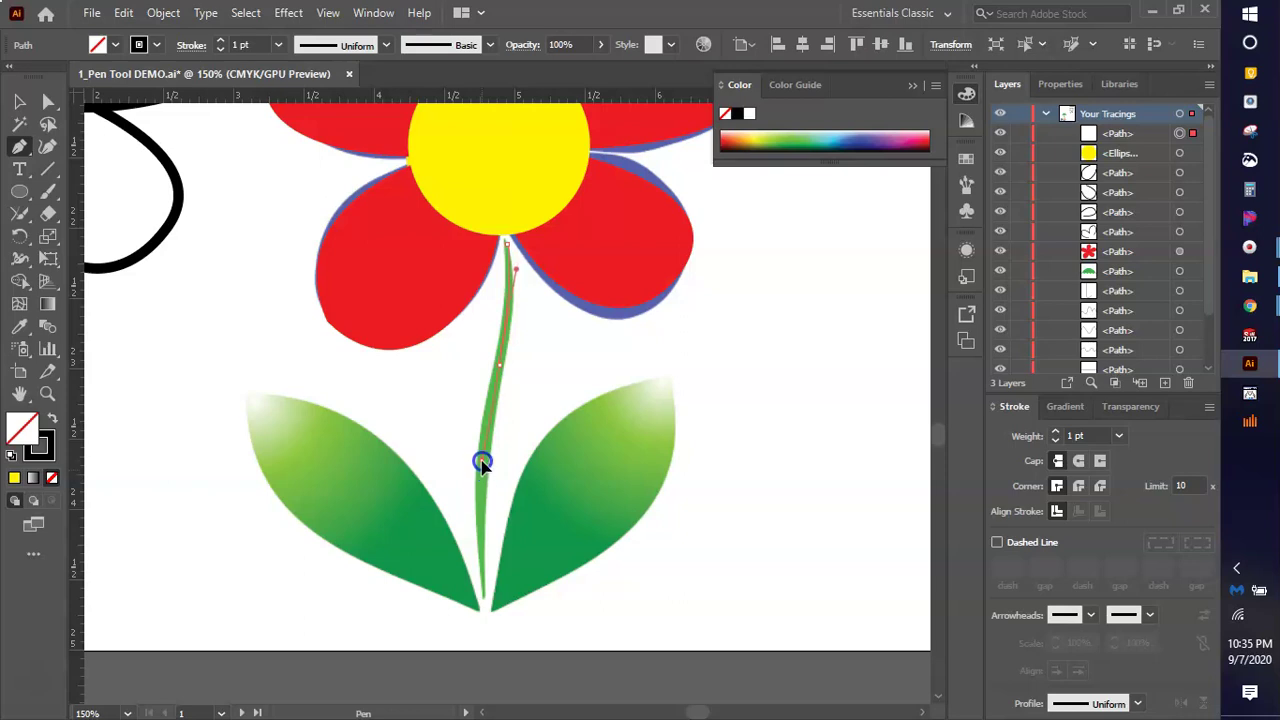
{"action": "left_click_drag", "start_coordinate": [481, 463], "coordinate": [484, 603]}
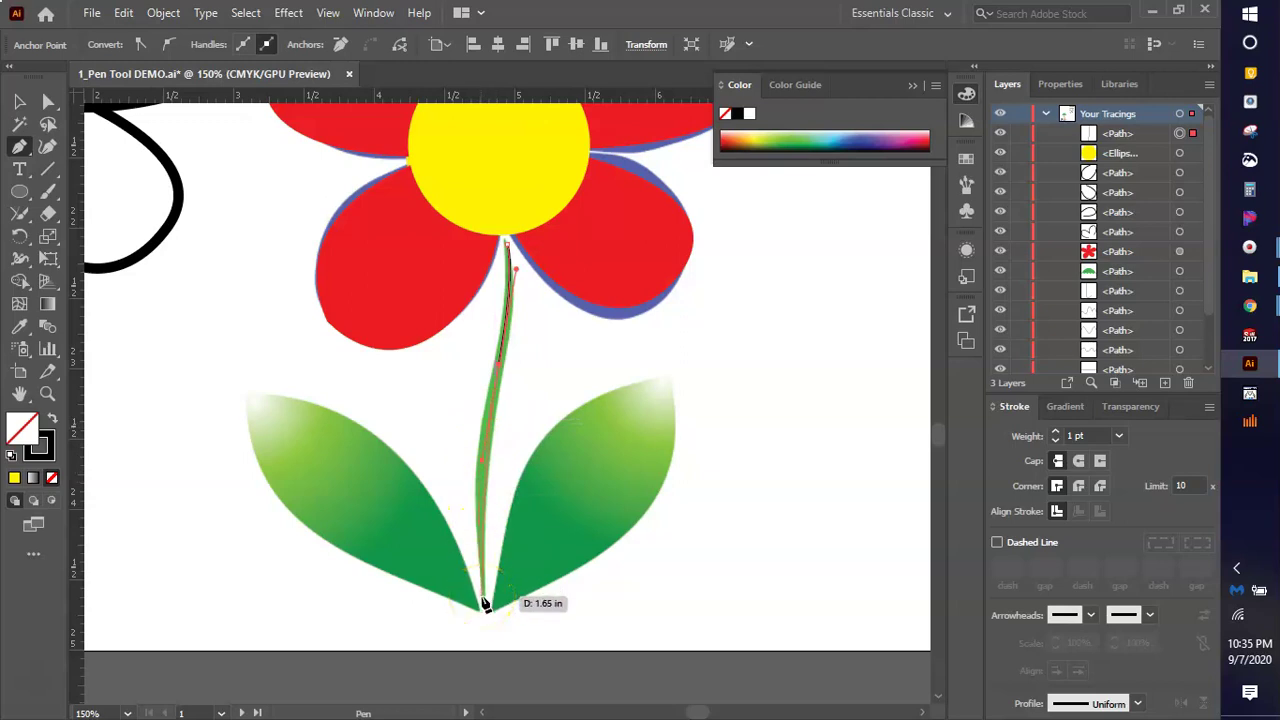
{"action": "left_click_drag", "start_coordinate": [483, 600], "coordinate": [516, 555]}
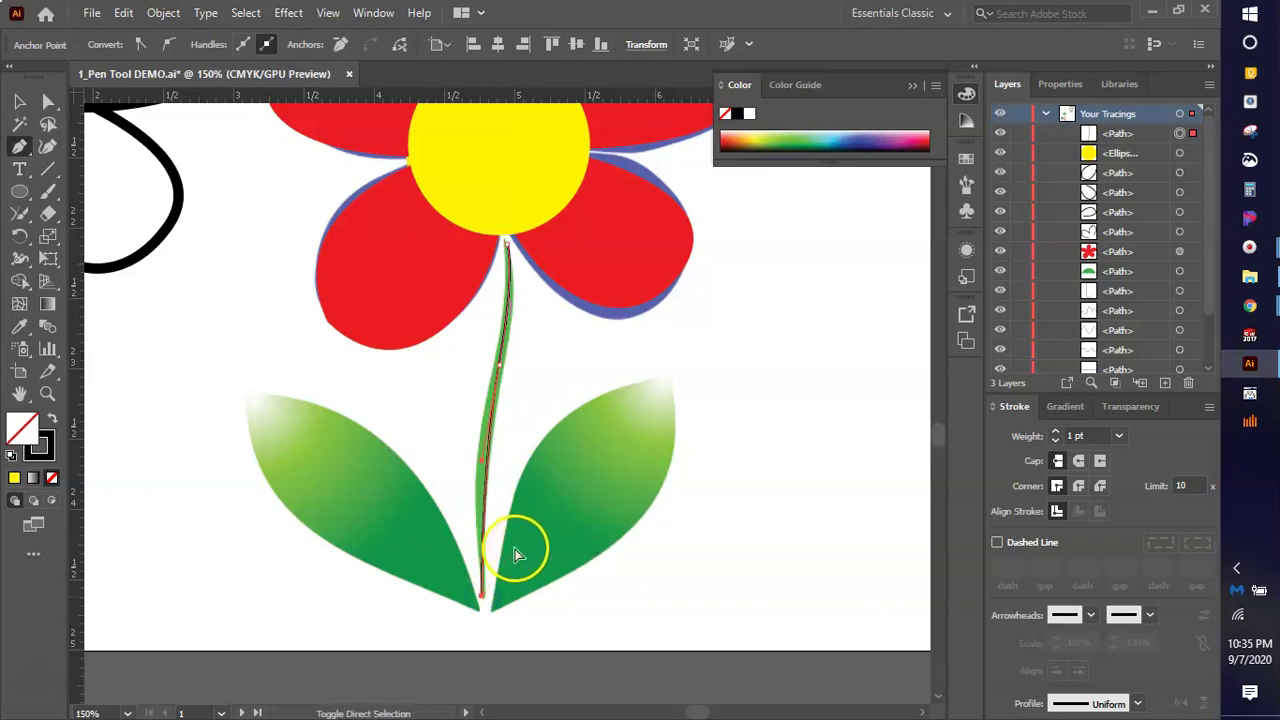
{"action": "left_click", "coordinate": [500, 528], "text": "ctrl"}
Adjust the stem path's top anchor and curve handles with Direct Selection so the line follows the middle of the original stem.
{"action": "left_click", "coordinate": [48, 101]}
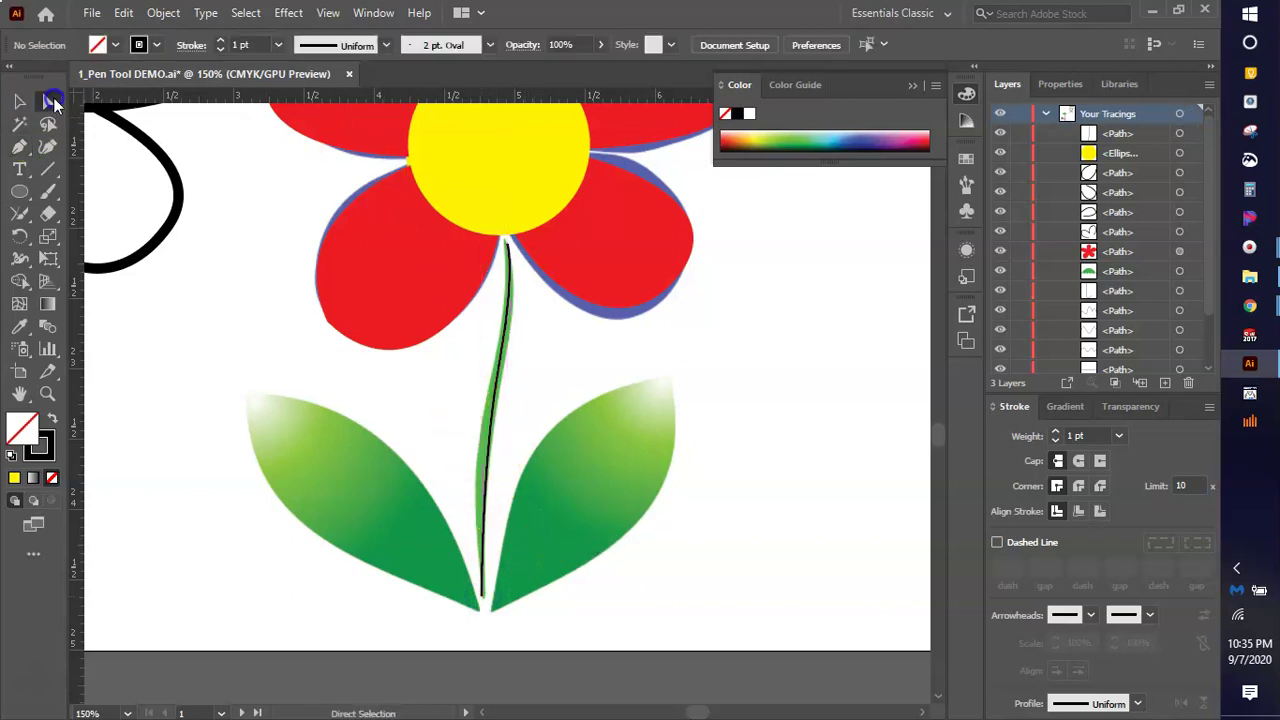
{"action": "left_click", "coordinate": [489, 440]}
{"action": "left_click_drag", "start_coordinate": [481, 460], "coordinate": [466, 486]}
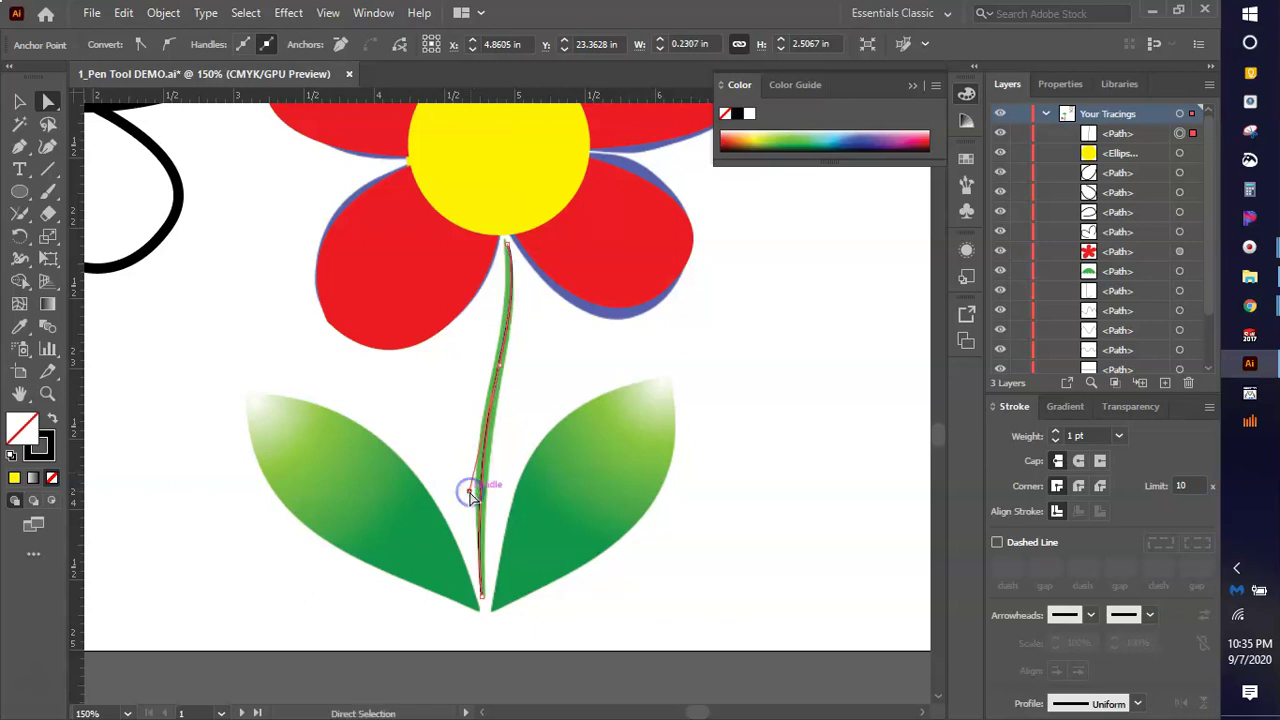
{"action": "left_click_drag", "start_coordinate": [507, 246], "coordinate": [510, 245]}
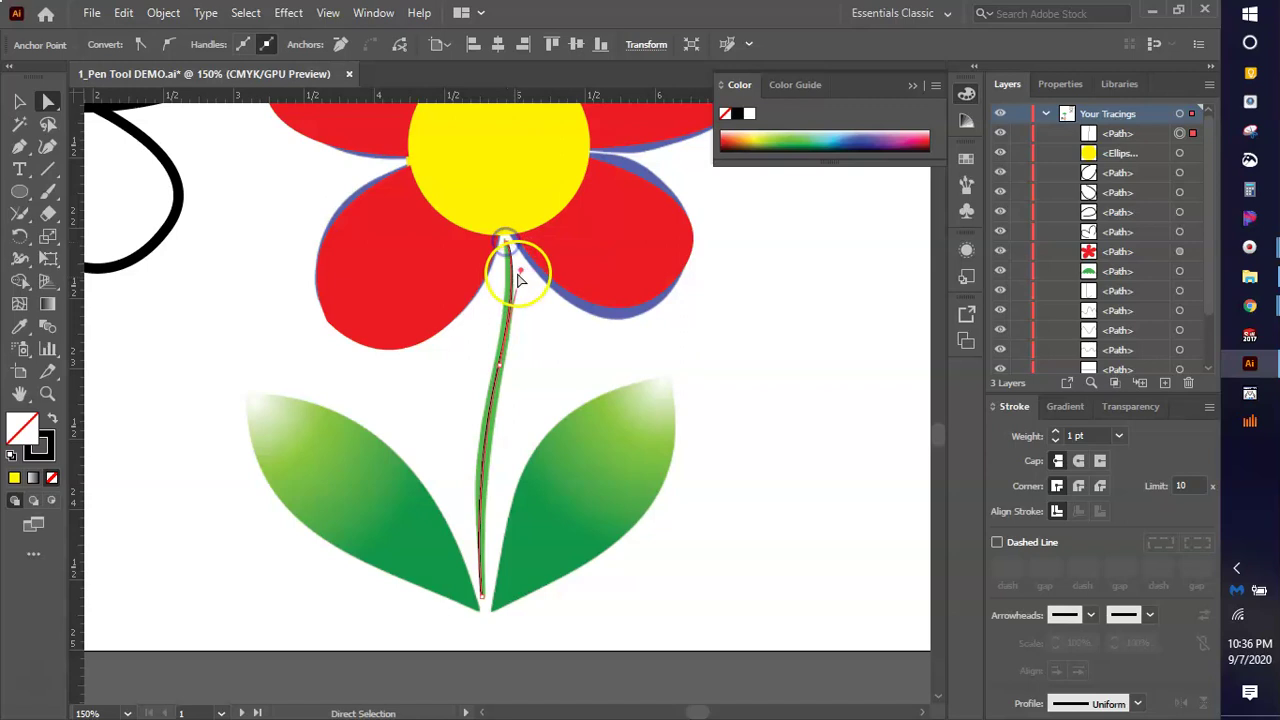
{"action": "left_click_drag", "start_coordinate": [519, 266], "coordinate": [516, 290]}
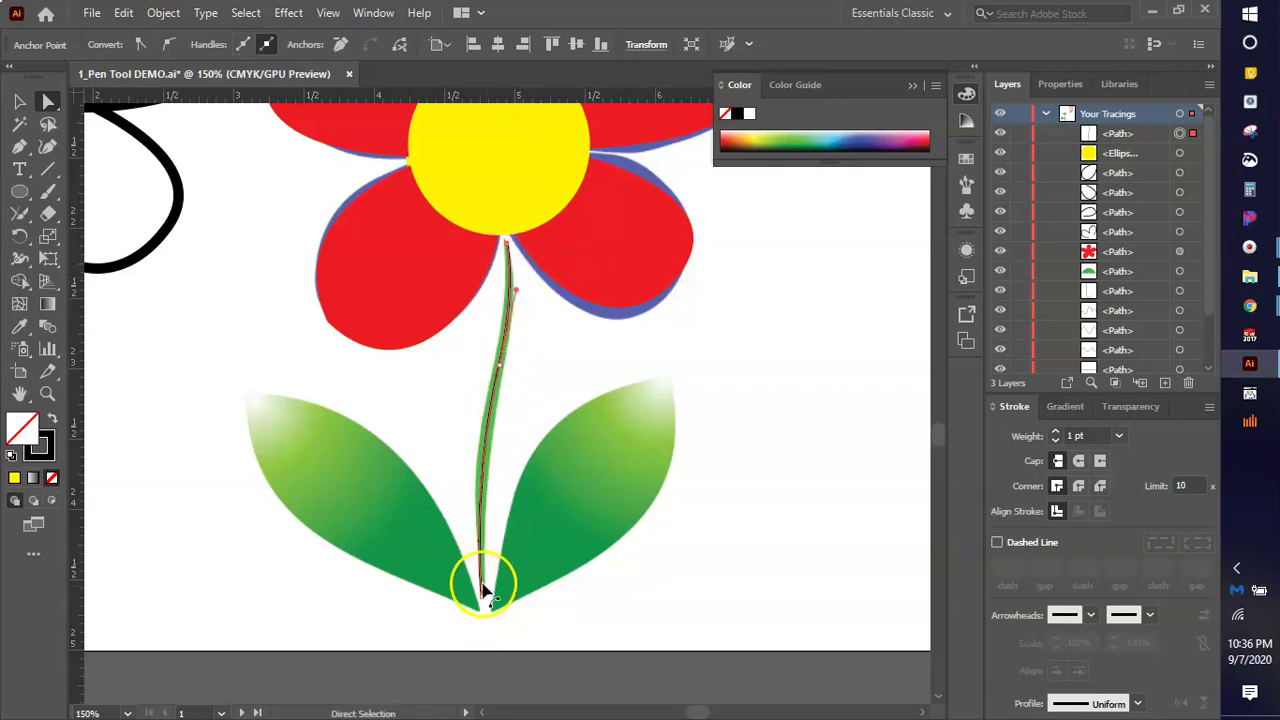
Give the black stem path the lens-shaped width profile tapered at both ends and raise its stroke weight to 8 pt.
{"action": "scroll", "coordinate": [505, 408], "scroll_direction": "up", "scroll_amount": 2}
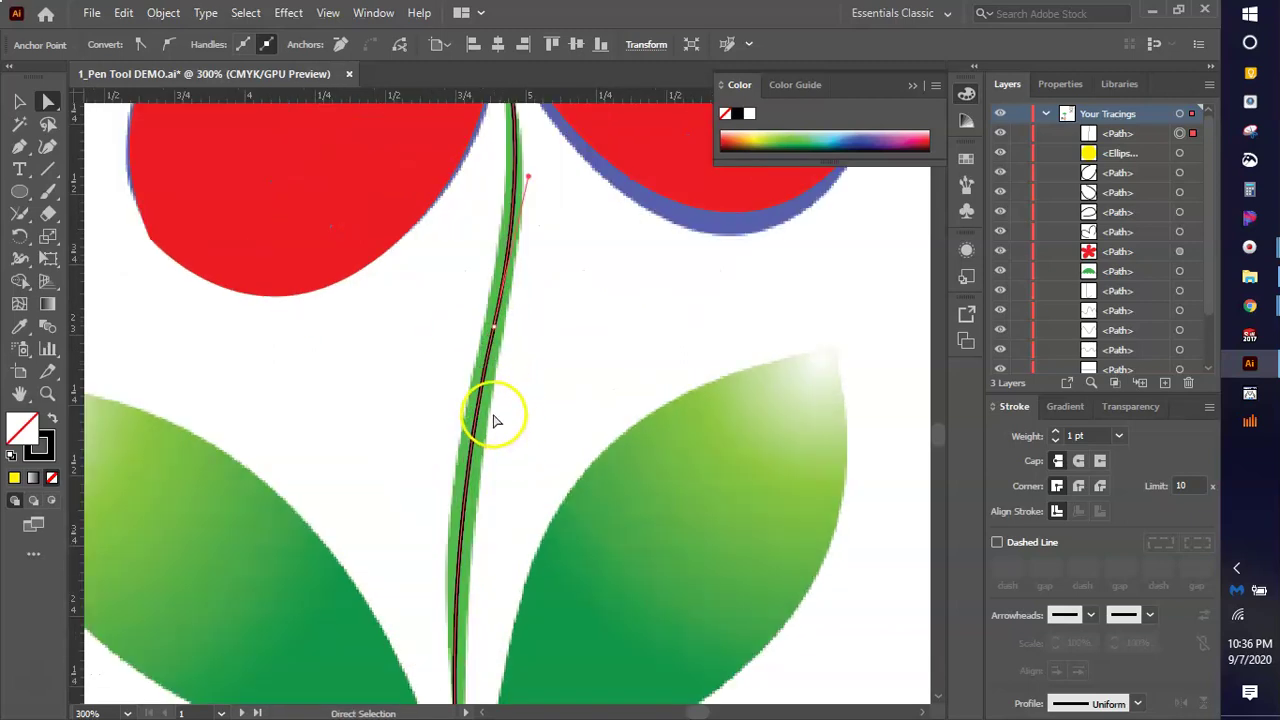
{"action": "scroll", "coordinate": [493, 418], "scroll_direction": "down", "scroll_amount": 3}
{"action": "scroll", "coordinate": [492, 395], "scroll_direction": "up", "scroll_amount": 2}
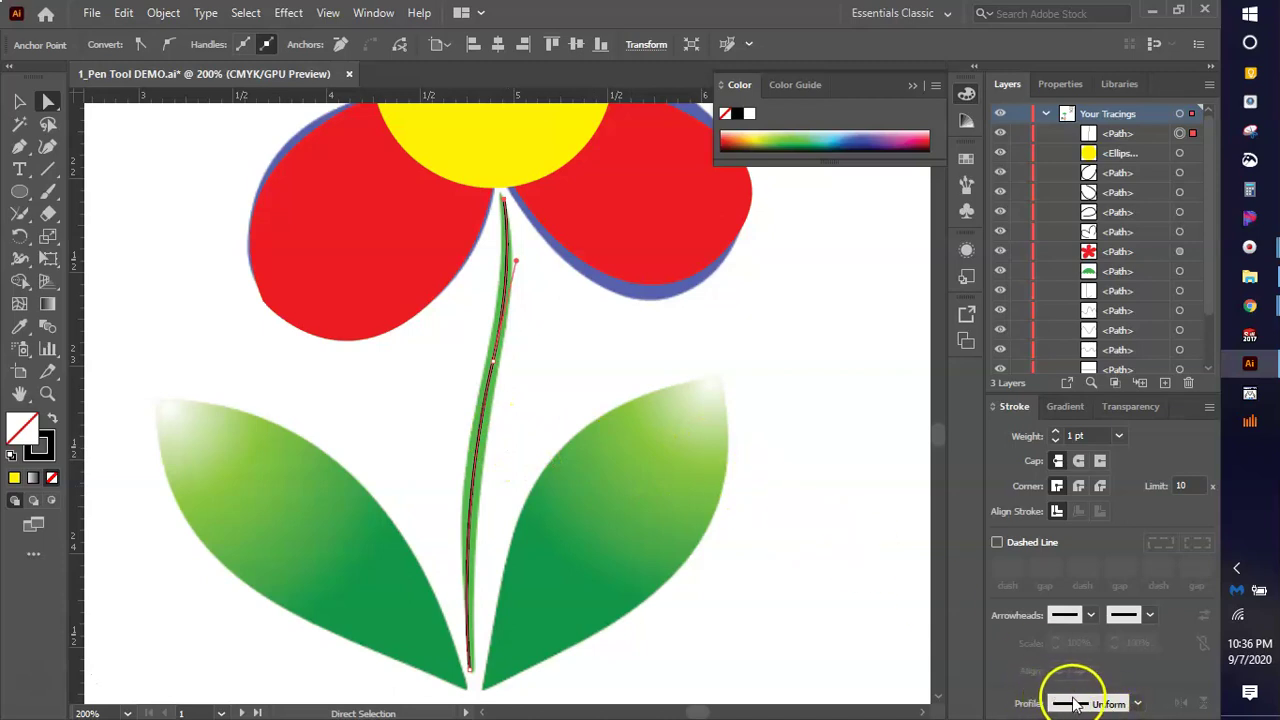
{"action": "left_click", "coordinate": [1136, 704]}
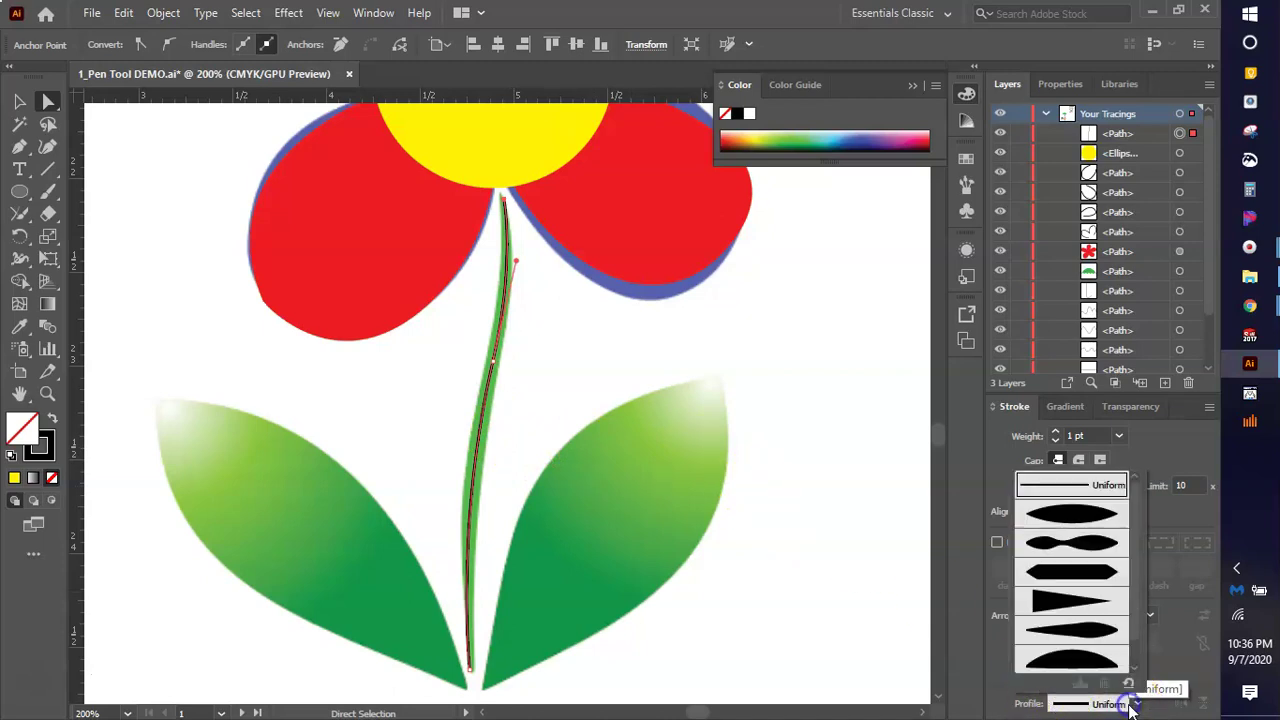
{"action": "left_click", "coordinate": [1058, 520]}
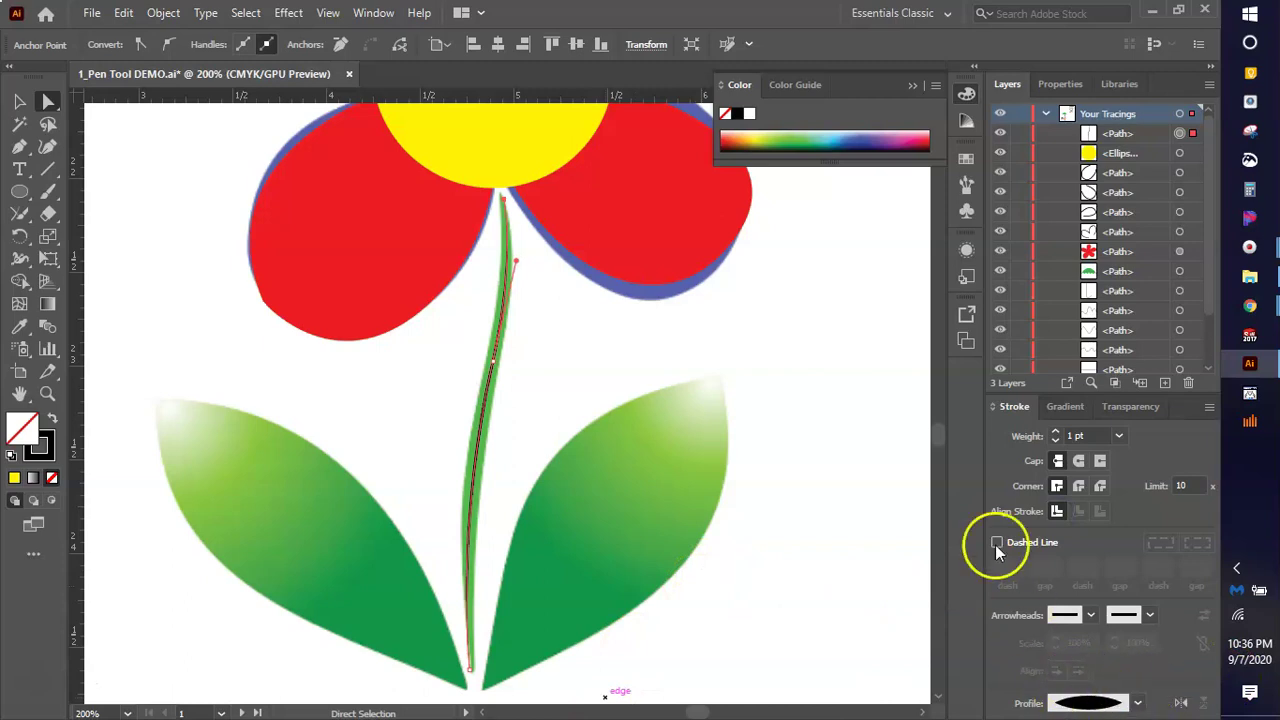
{"action": "left_click", "coordinate": [1055, 432]}
{"action": "left_click", "coordinate": [1055, 432]}
{"action": "left_click", "coordinate": [1055, 432]}
{"action": "left_click", "coordinate": [1055, 432]}
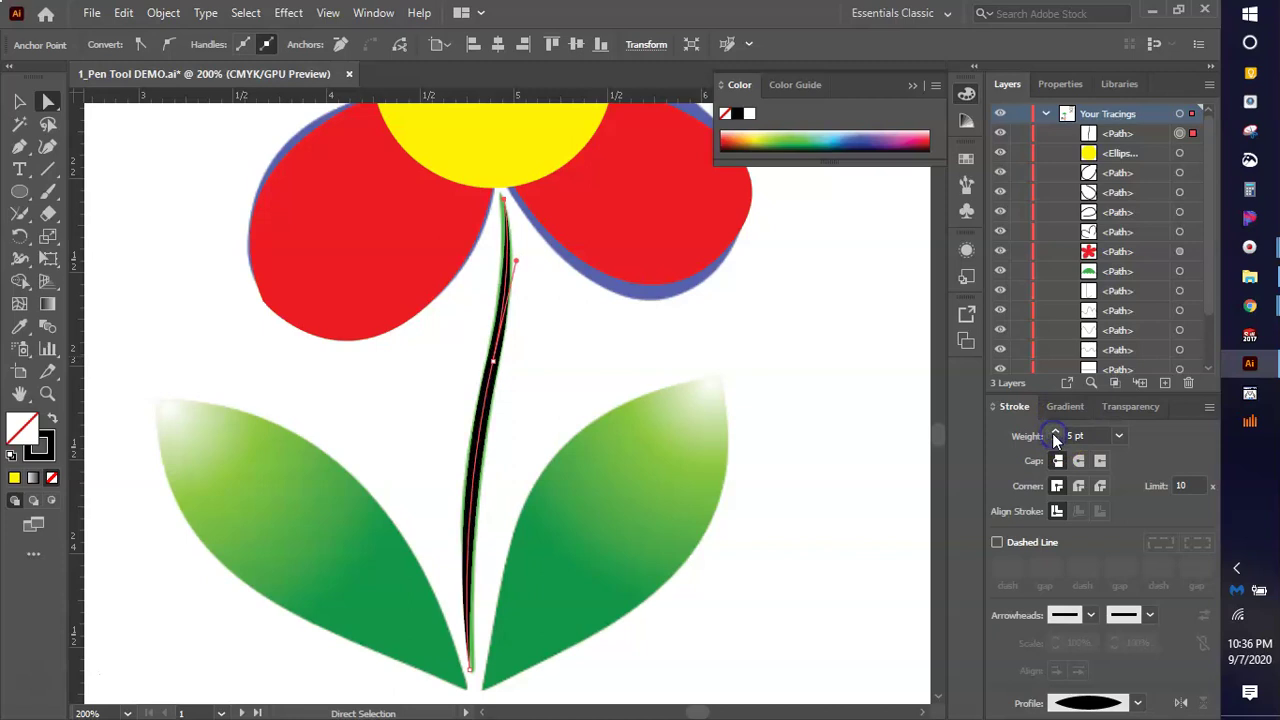
{"action": "left_click", "coordinate": [1055, 434]}
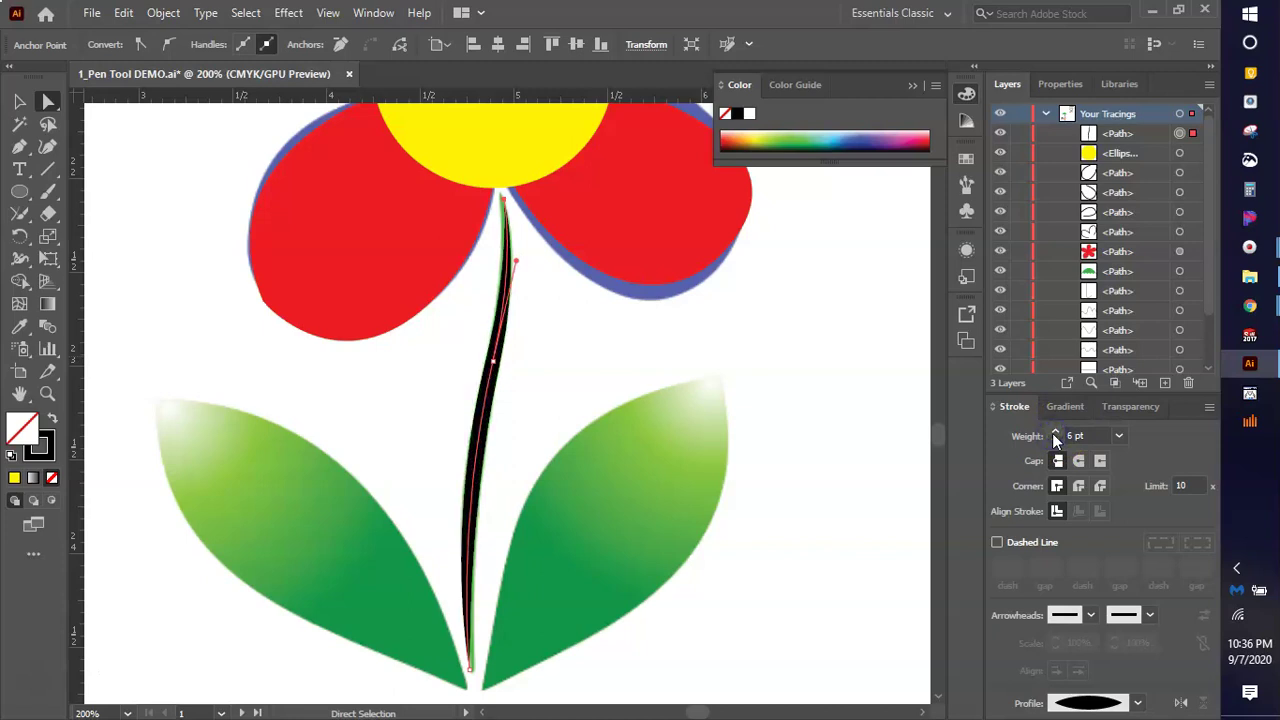
{"action": "left_click", "coordinate": [1055, 434]}
{"action": "left_click", "coordinate": [1055, 434]}
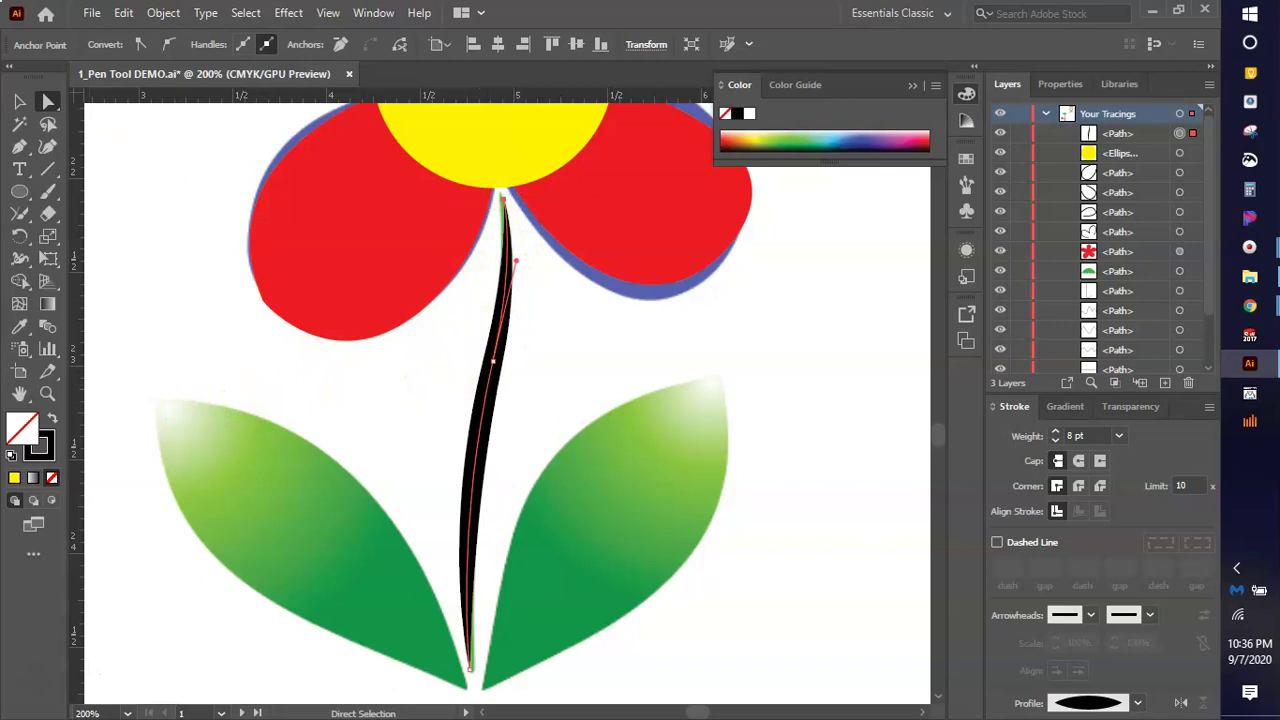
Sample the dark green from the base of a leaf with the Eyedropper, move it from the stem's fill to its stroke, and deselect.
{"action": "left_click", "coordinate": [52, 452]}
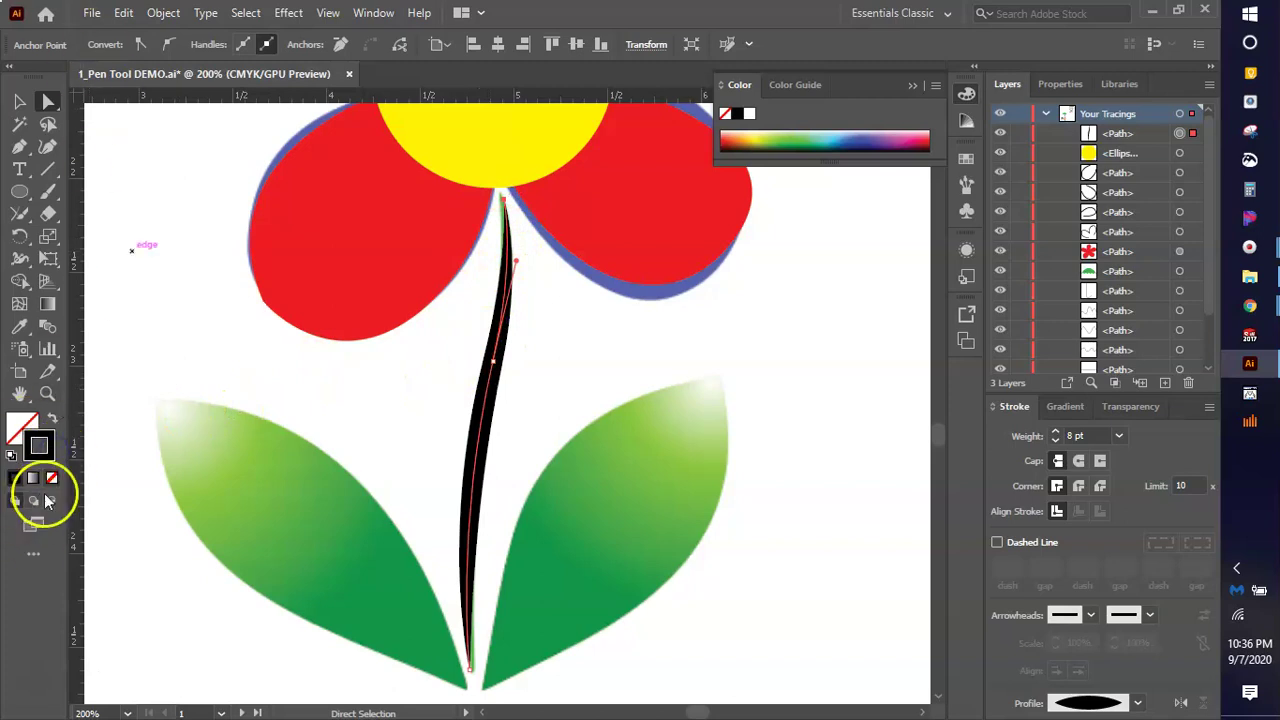
{"action": "left_click", "coordinate": [19, 326]}
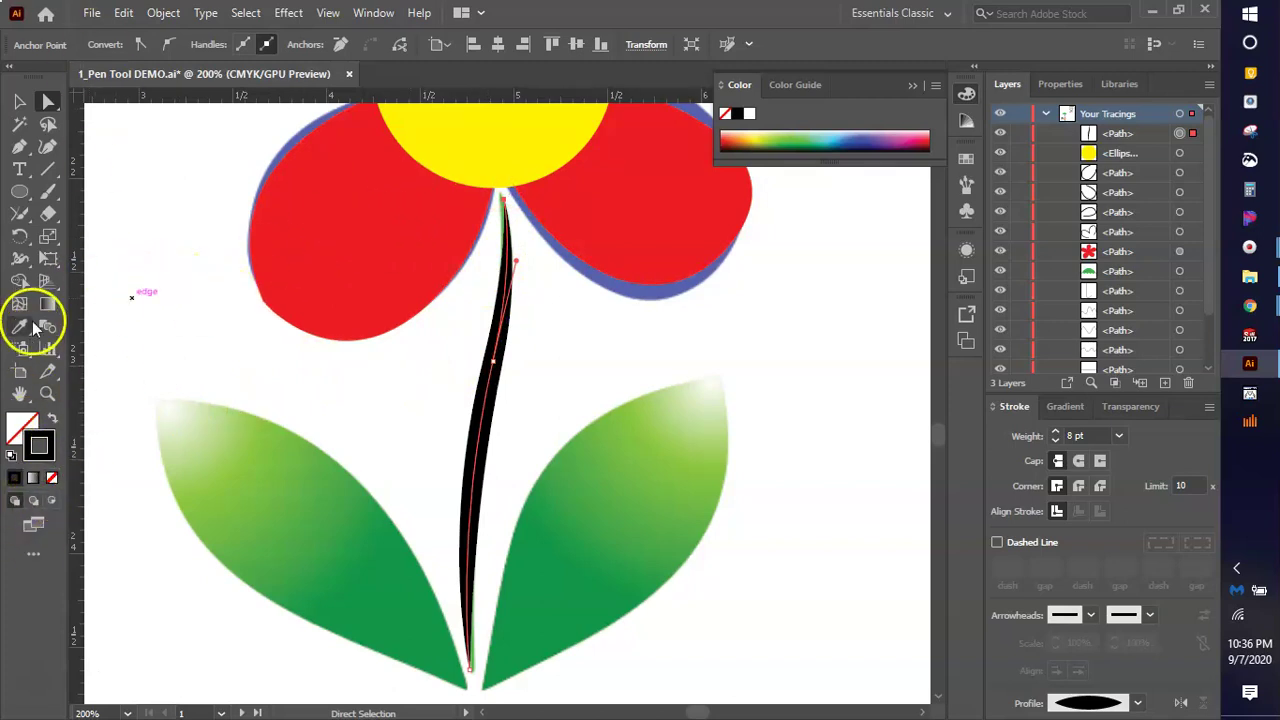
{"action": "left_click", "coordinate": [452, 672]}
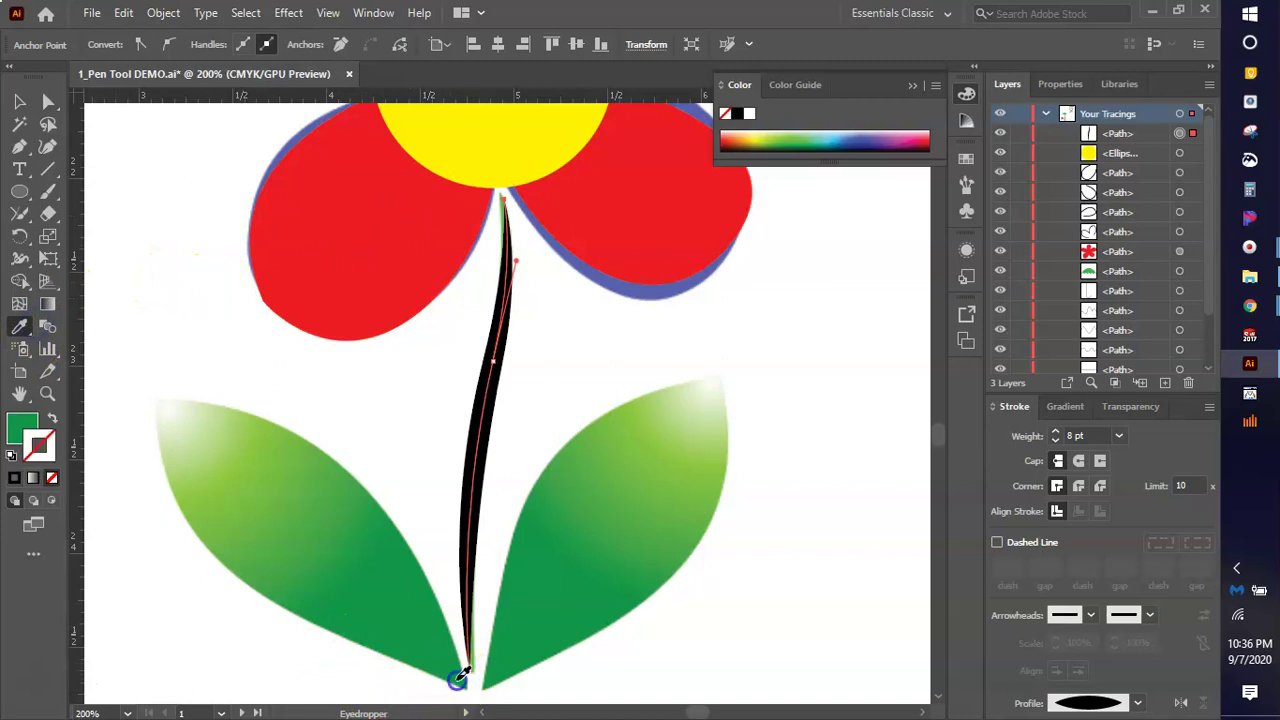
{"action": "left_click", "coordinate": [47, 418]}
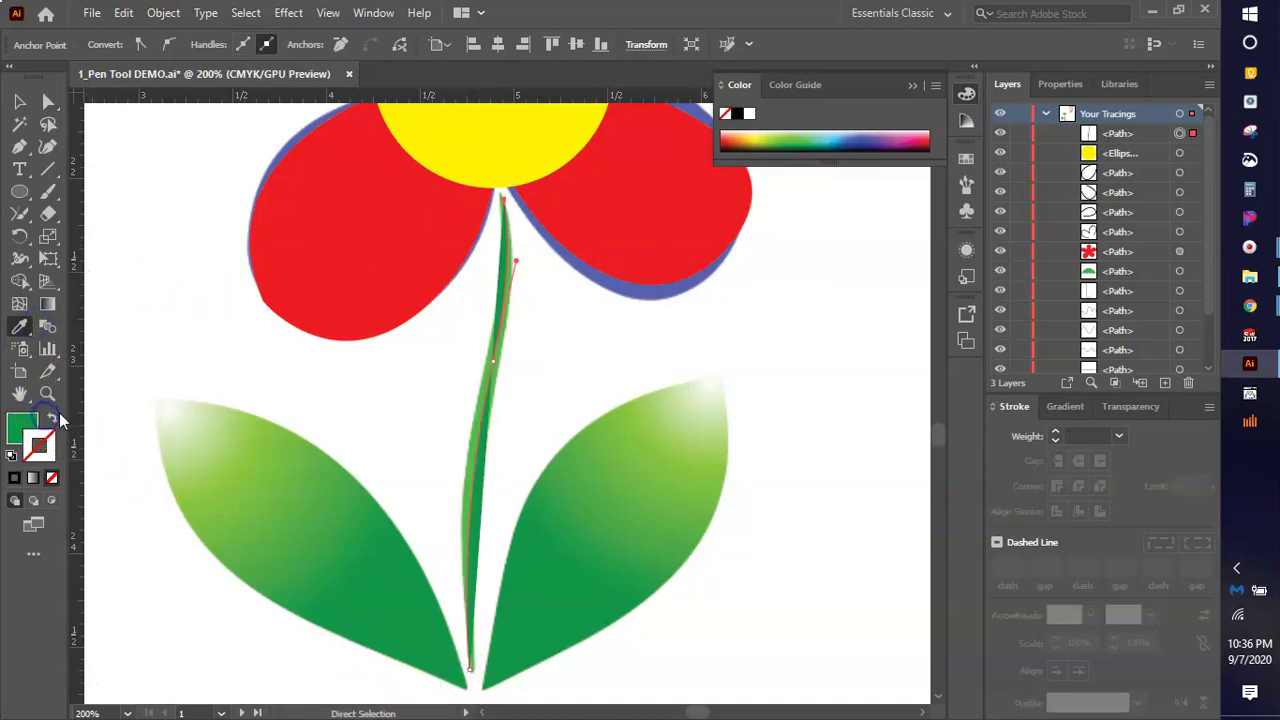
{"action": "left_click", "coordinate": [52, 418]}
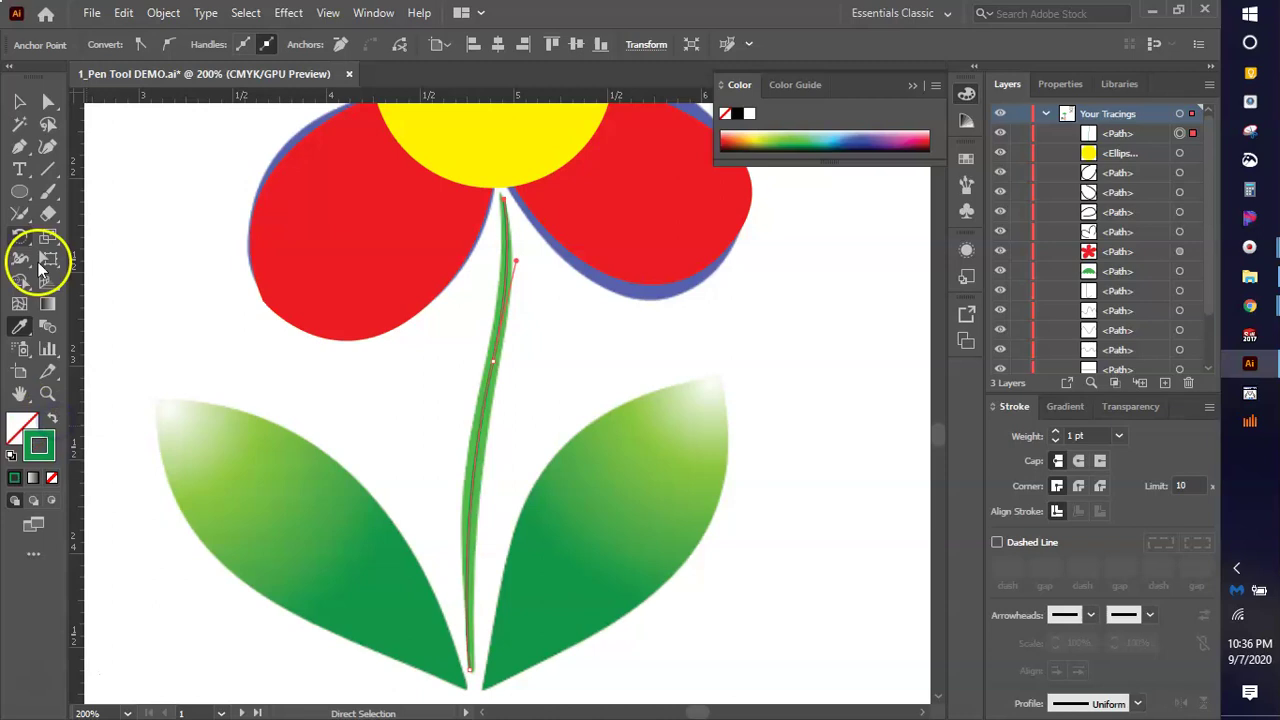
{"action": "left_click", "coordinate": [20, 100]}
{"action": "left_click", "coordinate": [640, 358]}
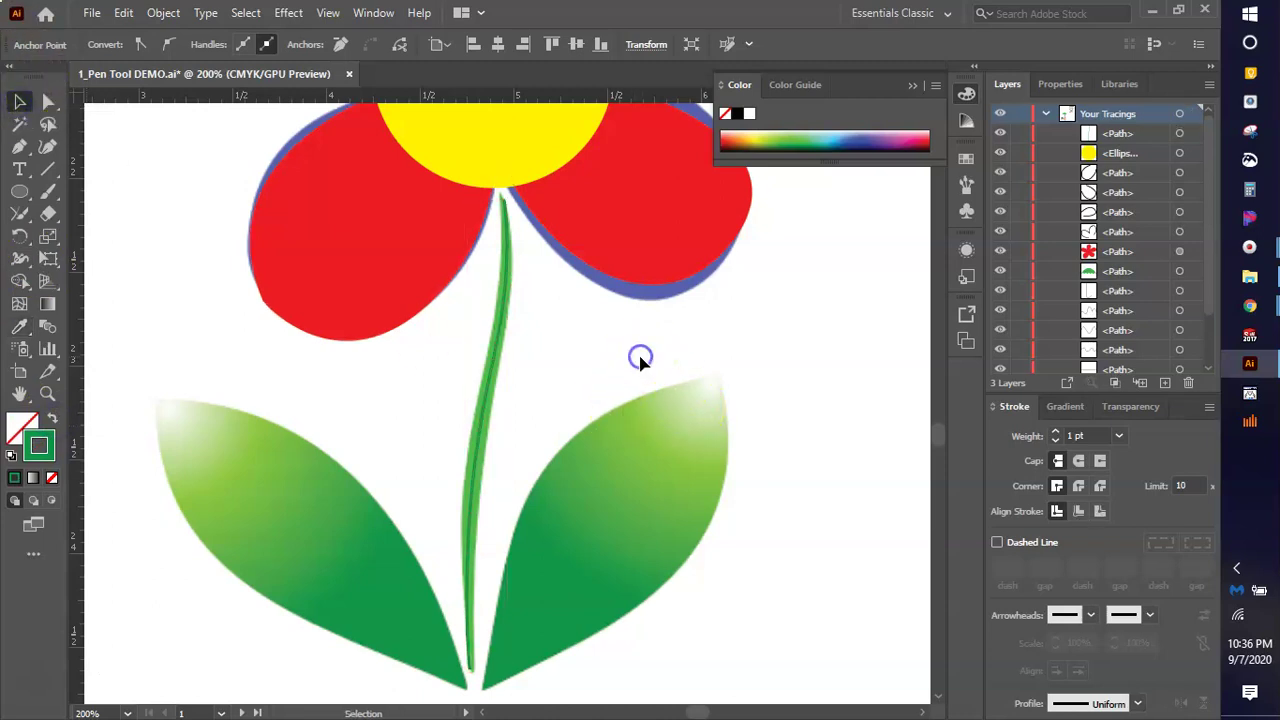
Reselect the green stem, apply the lens-shaped tapered width profile, set its stroke weight to 8 pt, and deselect it.
{"action": "scroll", "coordinate": [580, 437], "scroll_direction": "down", "scroll_amount": 2}
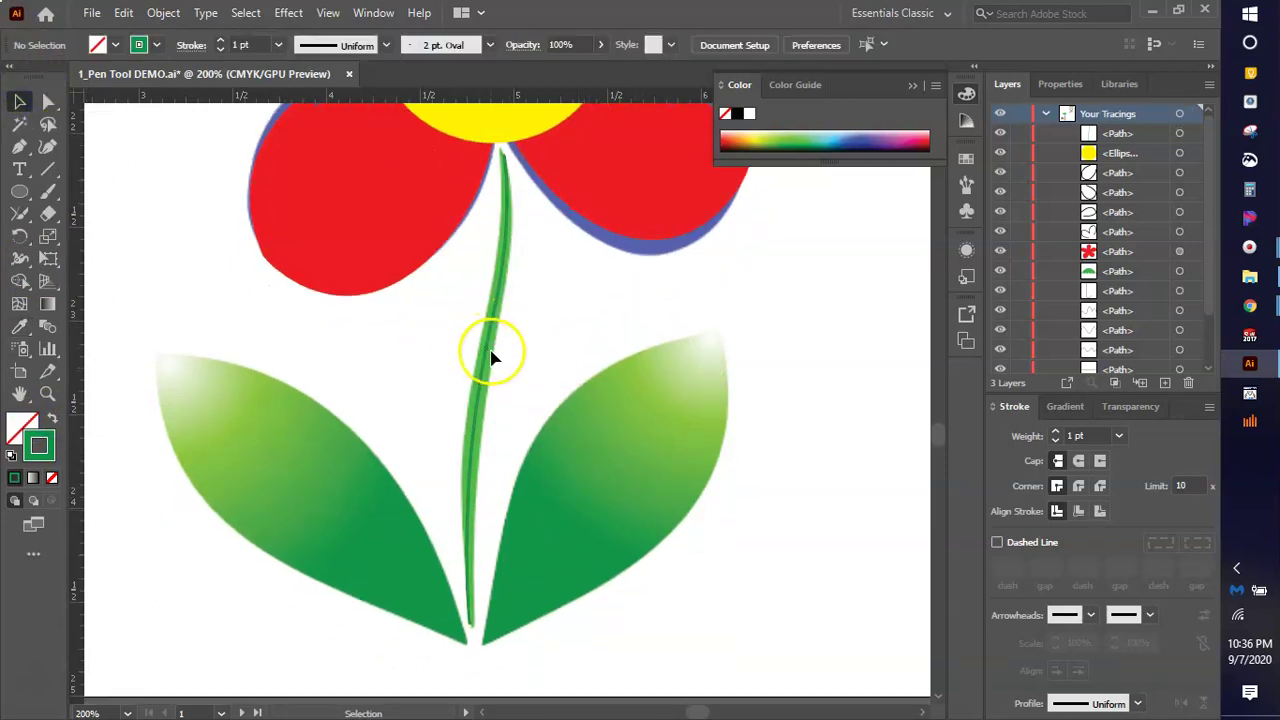
{"action": "left_click", "coordinate": [489, 355]}
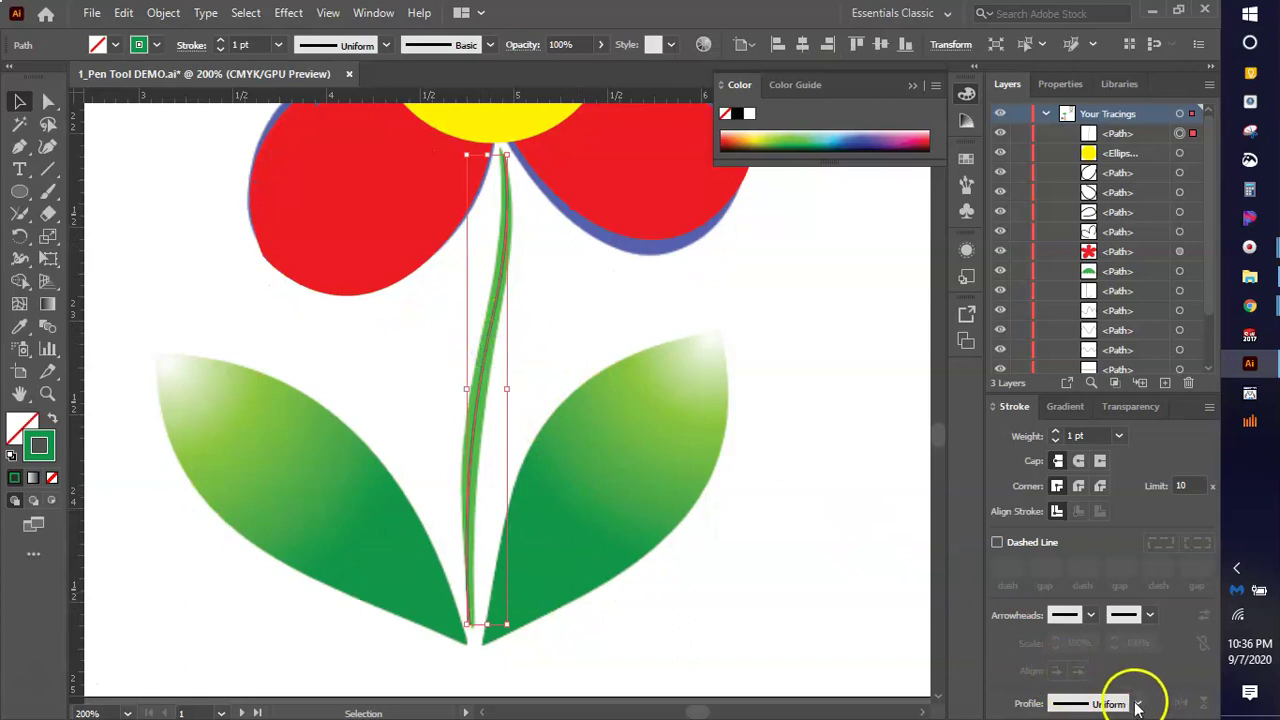
{"action": "left_click", "coordinate": [1137, 703]}
{"action": "left_click", "coordinate": [1071, 514]}
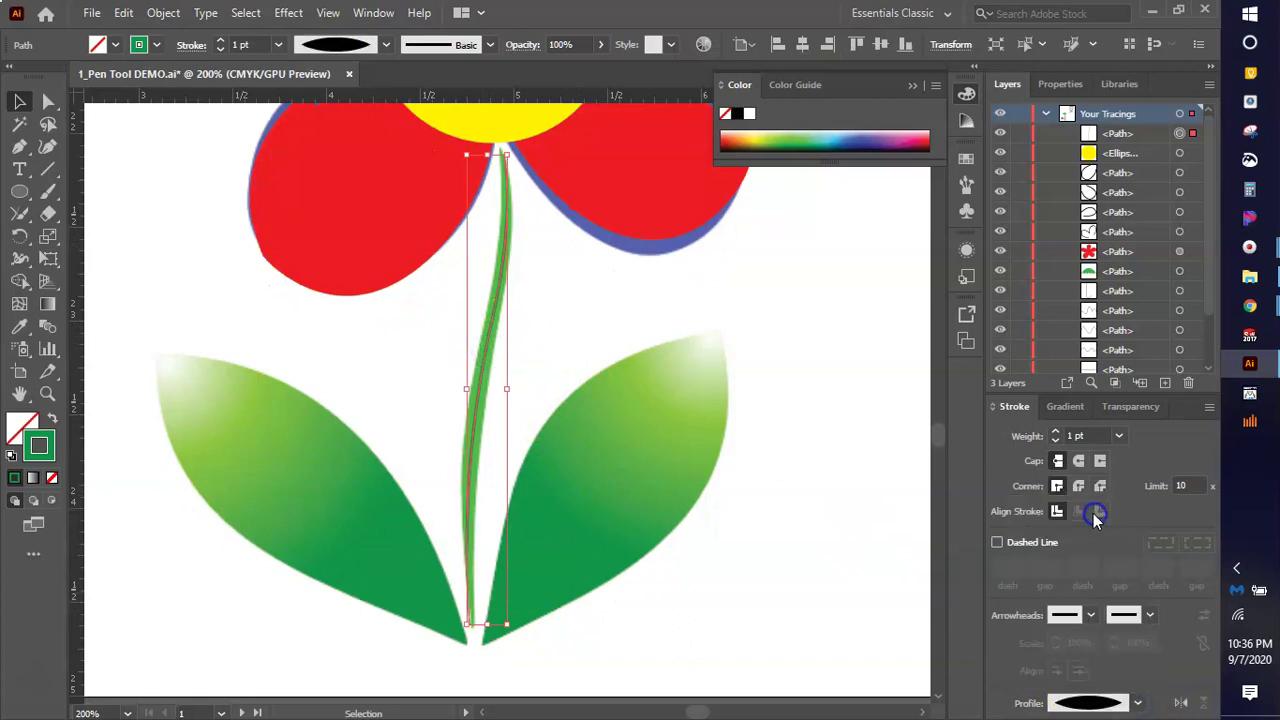
{"action": "left_click", "coordinate": [1057, 431]}
{"action": "left_click", "coordinate": [1057, 431]}
{"action": "left_click", "coordinate": [1057, 431]}
{"action": "left_click", "coordinate": [1057, 431]}
{"action": "left_click", "coordinate": [1057, 431]}
{"action": "left_click", "coordinate": [1057, 431]}
{"action": "left_click", "coordinate": [1057, 431]}
{"action": "left_click", "coordinate": [1057, 431]}
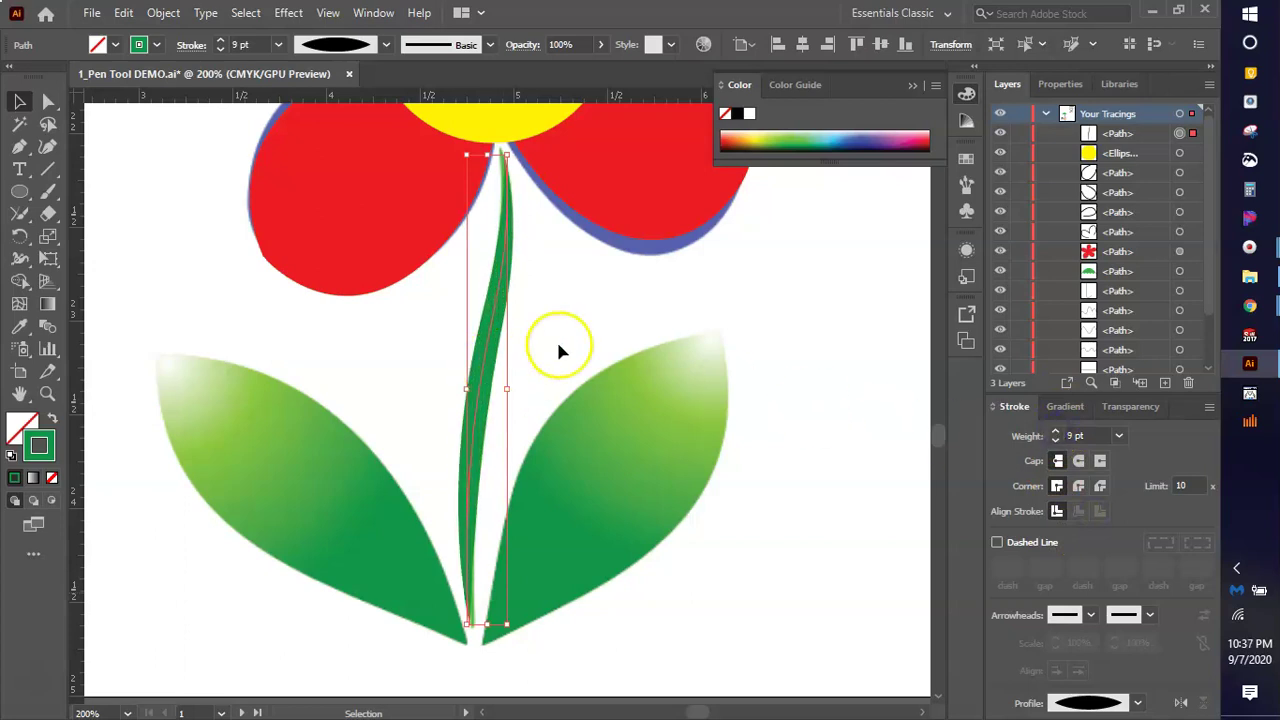
{"action": "left_click", "coordinate": [1055, 439]}
{"action": "left_click", "coordinate": [712, 370]}
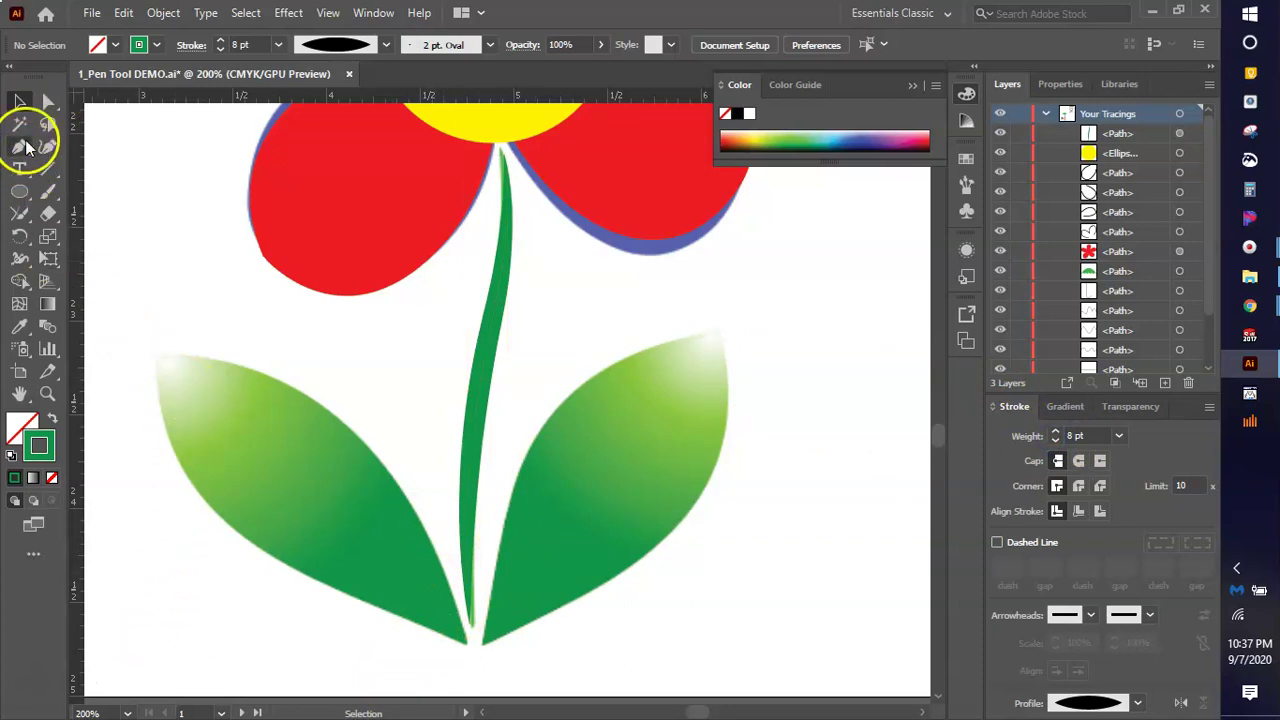
With nothing selected, reset the stroke to black with the Uniform width profile and look over the other profiles without choosing one.
{"action": "left_click", "coordinate": [159, 46]}
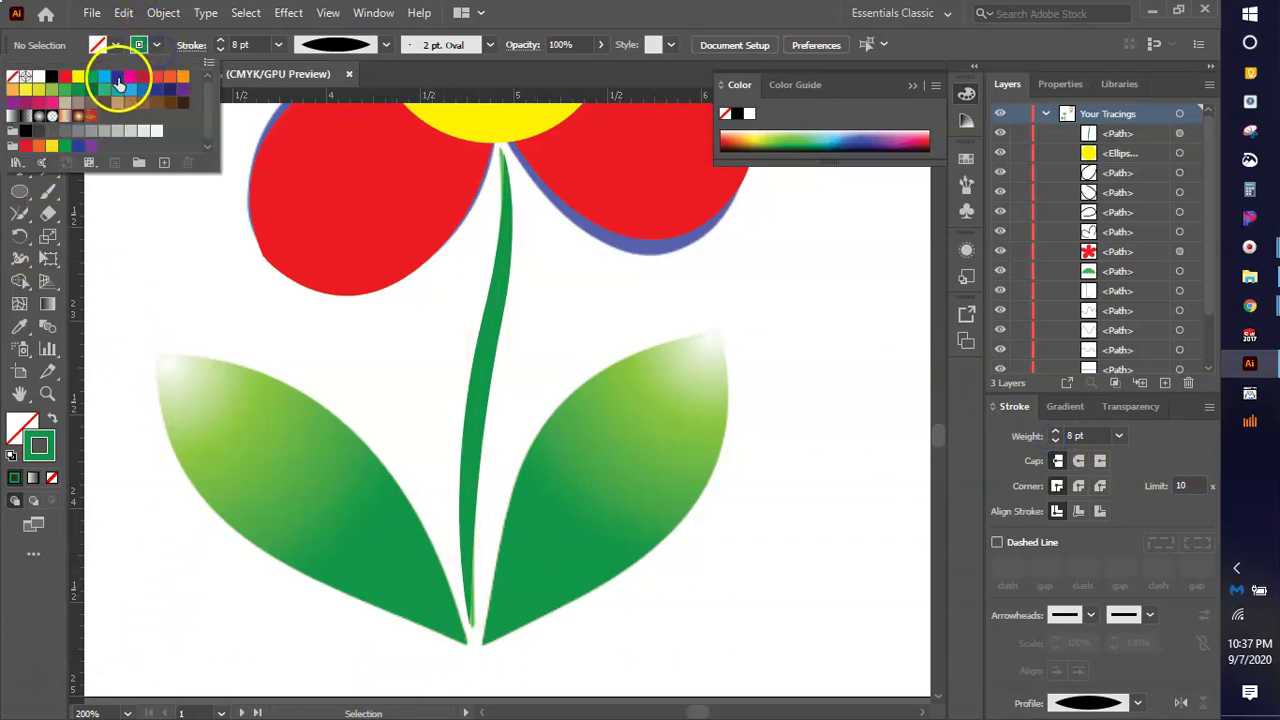
{"action": "left_click", "coordinate": [54, 80]}
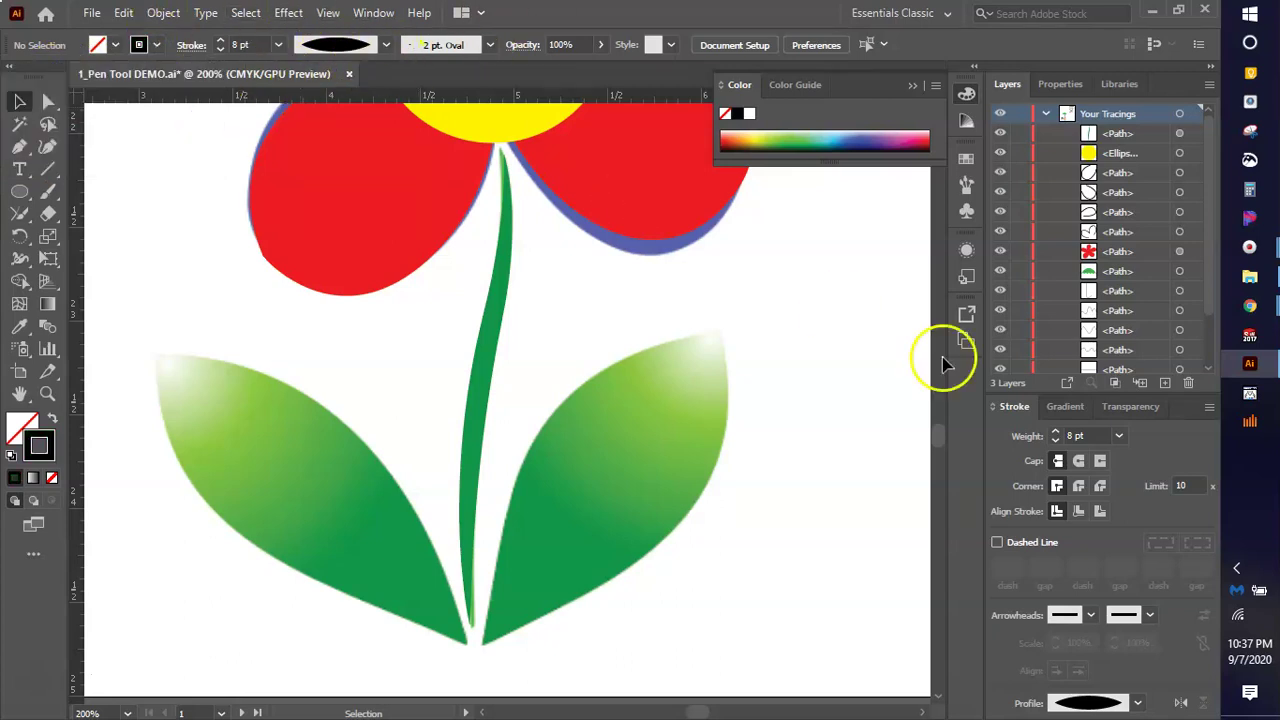
{"action": "left_click", "coordinate": [1122, 702]}
{"action": "left_click", "coordinate": [1090, 487]}
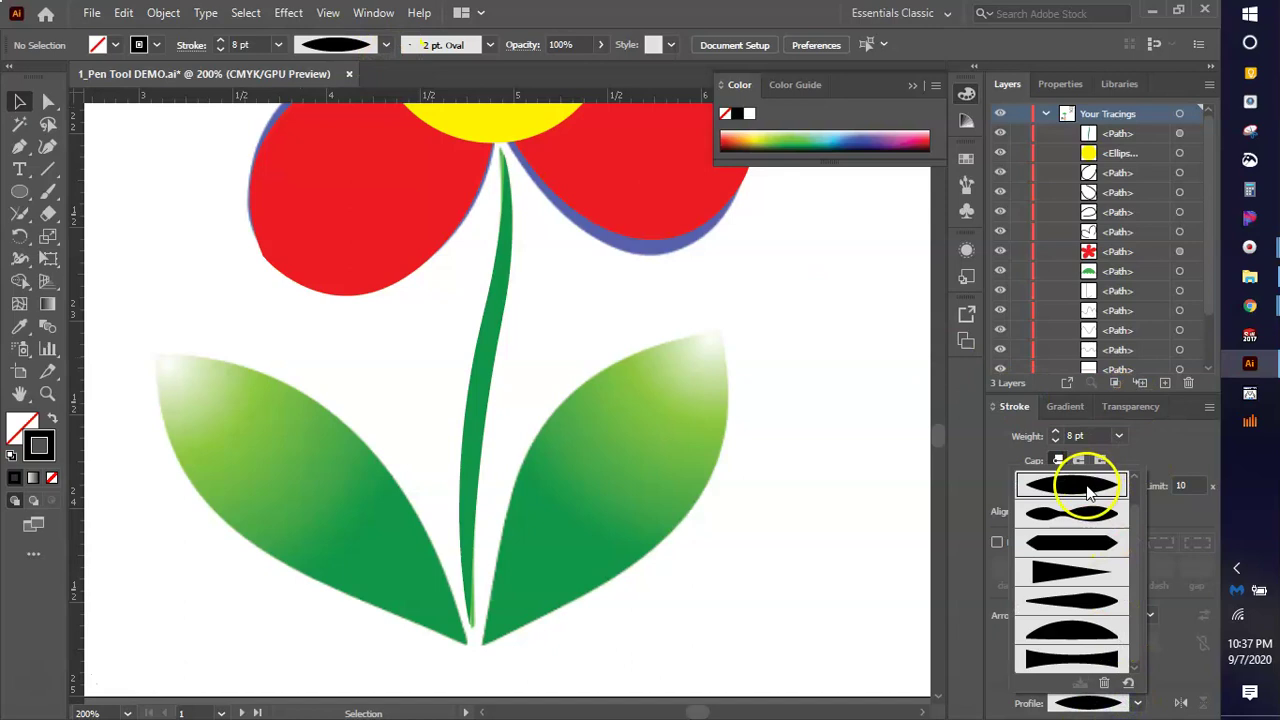
{"action": "scroll", "coordinate": [1080, 515], "scroll_direction": "up", "scroll_amount": 1}
{"action": "left_click", "coordinate": [1085, 487]}
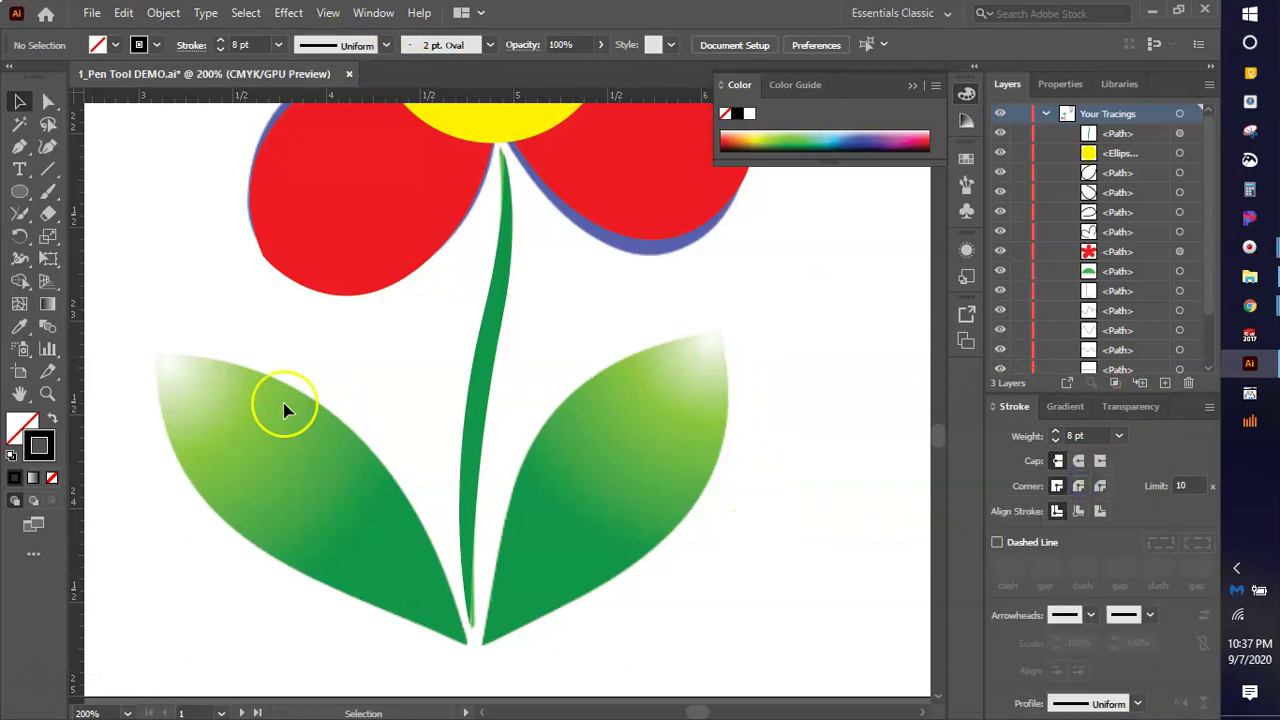
{"action": "left_click", "coordinate": [1123, 700]}
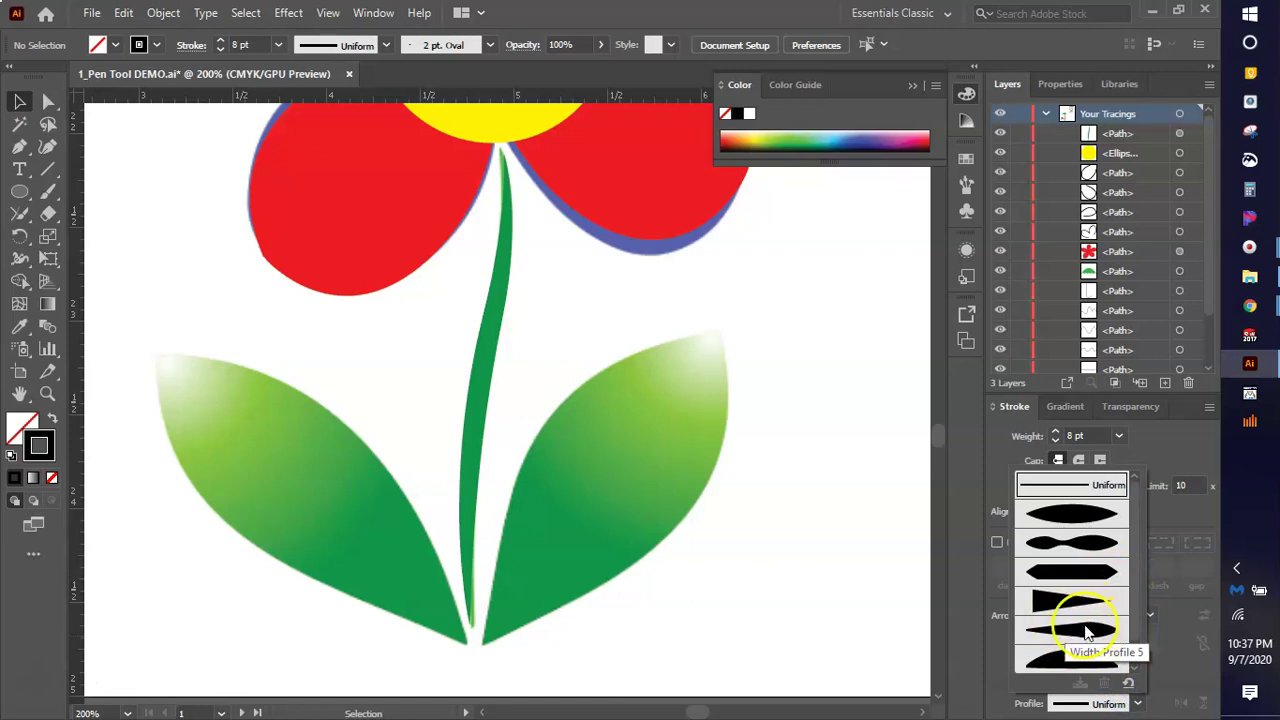
{"action": "key", "text": "Escape"}
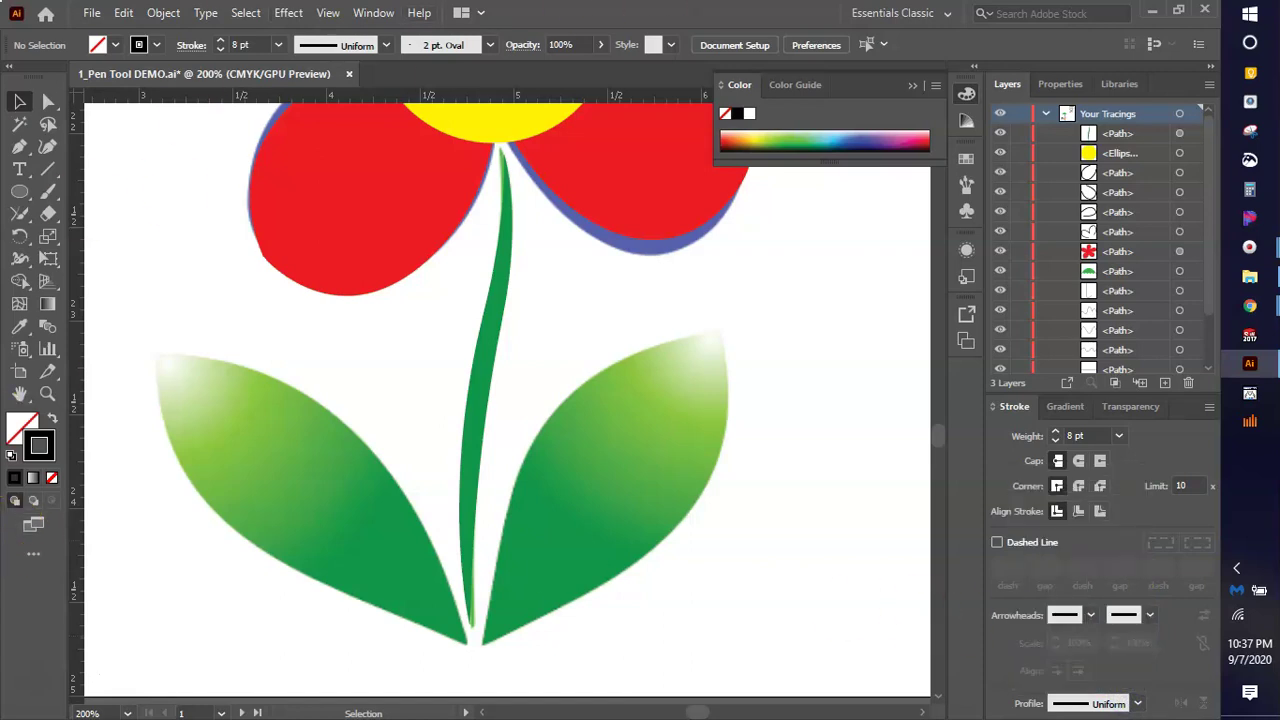
Trace the left leaf with the Pen tool as a closed curved path, with corner anchors at its outer tip and base.
{"action": "left_click", "coordinate": [19, 146]}
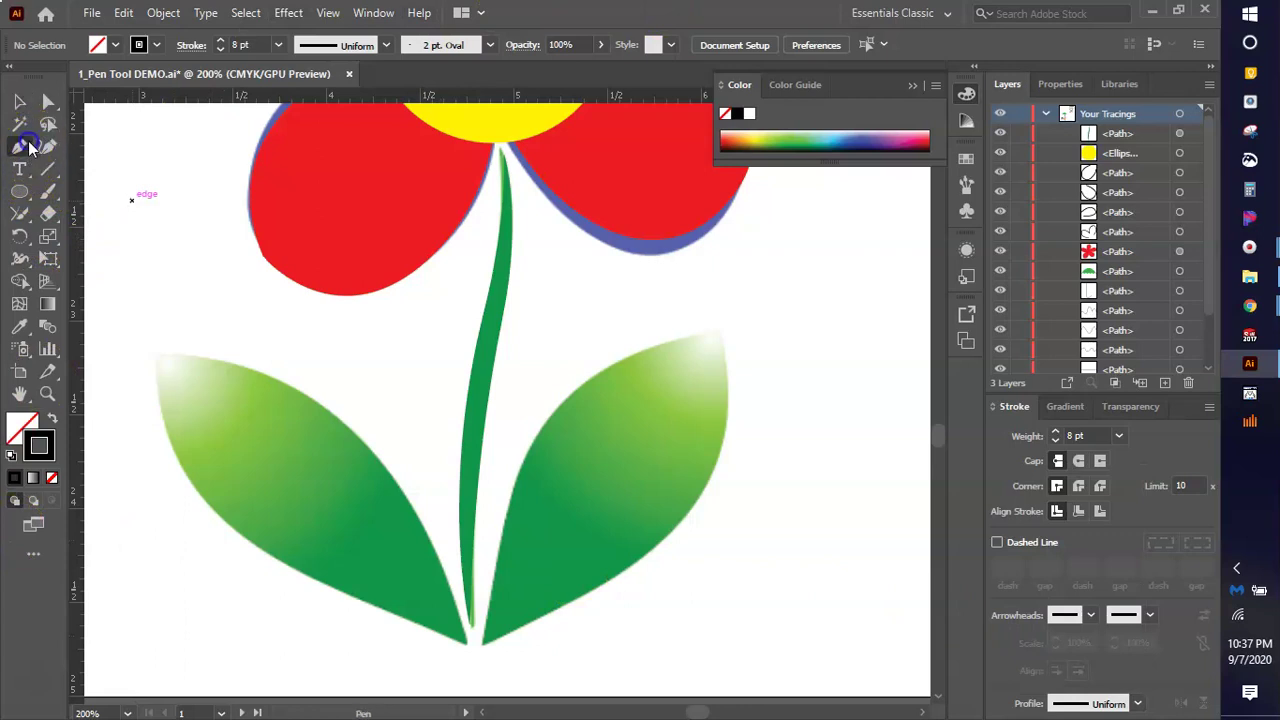
{"action": "left_click", "coordinate": [154, 355]}
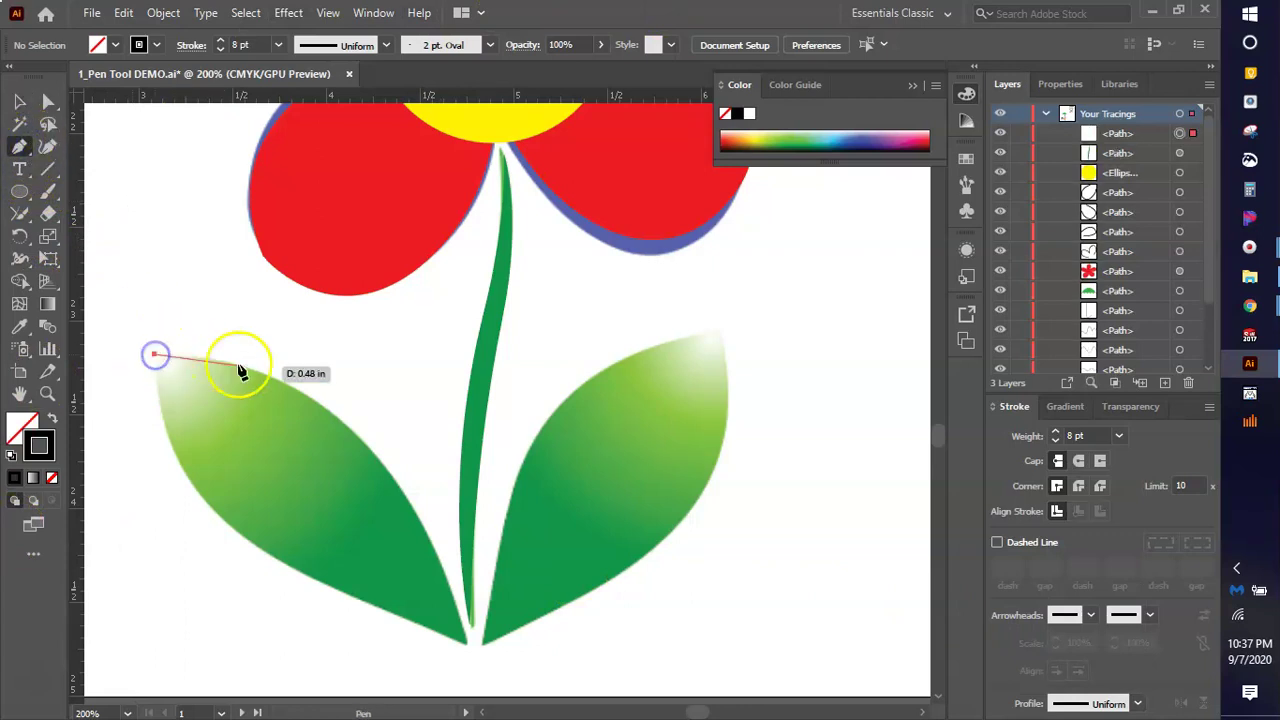
{"action": "left_click_drag", "start_coordinate": [466, 652], "coordinate": [475, 652]}
{"action": "scroll", "coordinate": [475, 652], "scroll_direction": "down", "scroll_amount": 2}
{"action": "scroll", "coordinate": [475, 652], "scroll_direction": "down", "scroll_amount": 4}
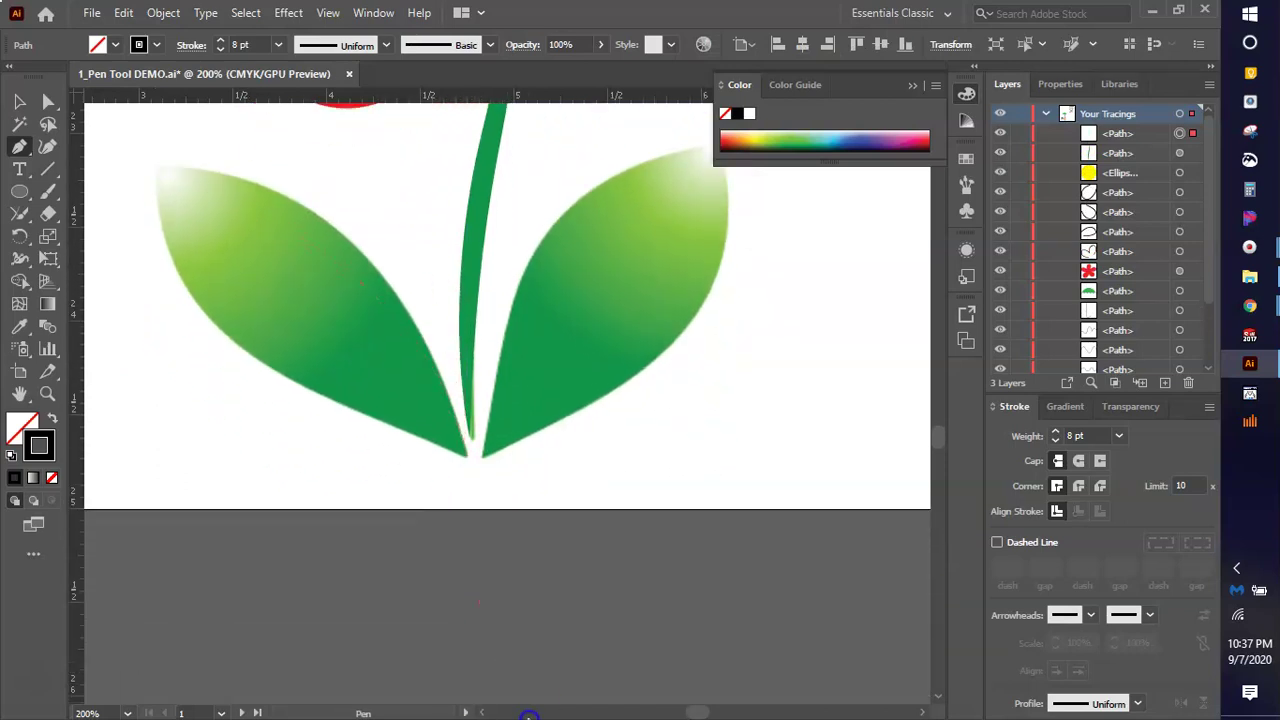
{"action": "mouse_move", "coordinate": [521, 507]}
{"action": "left_mouse_down"}
{"action": "mouse_move", "coordinate": [534, 471]}
{"action": "mouse_move", "coordinate": [463, 481]}
{"action": "mouse_move", "coordinate": [455, 461]}
{"action": "mouse_move", "coordinate": [467, 475]}
{"action": "mouse_move", "coordinate": [517, 466]}
{"action": "mouse_move", "coordinate": [517, 546]}
{"action": "mouse_move", "coordinate": [614, 546]}
{"action": "mouse_move", "coordinate": [540, 540]}
{"action": "mouse_move", "coordinate": [516, 530]}
{"action": "mouse_move", "coordinate": [524, 518]}
{"action": "left_mouse_up"}
{"action": "scroll", "coordinate": [516, 468], "scroll_direction": "down", "scroll_amount": 2, "text": "alt"}
{"action": "left_click", "coordinate": [490, 372]}
{"action": "left_click", "coordinate": [337, 225]}
{"action": "mouse_move", "coordinate": [305, 160]}
{"action": "left_mouse_down"}
{"action": "mouse_move", "coordinate": [323, 134]}
{"action": "mouse_move", "coordinate": [357, 129]}
{"action": "mouse_move", "coordinate": [343, 120]}
{"action": "mouse_move", "coordinate": [335, 145]}
{"action": "mouse_move", "coordinate": [355, 131]}
{"action": "mouse_move", "coordinate": [343, 120]}
{"action": "left_mouse_up"}
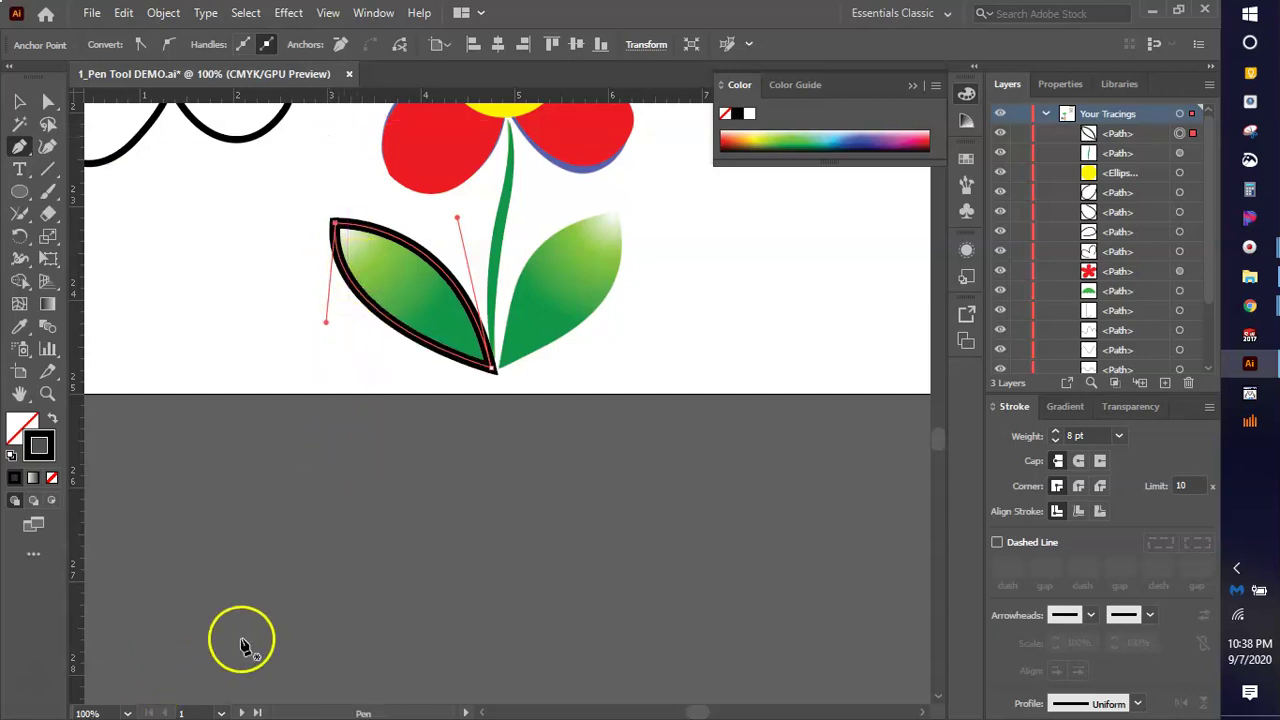
{"action": "key", "text": "shift+c"}
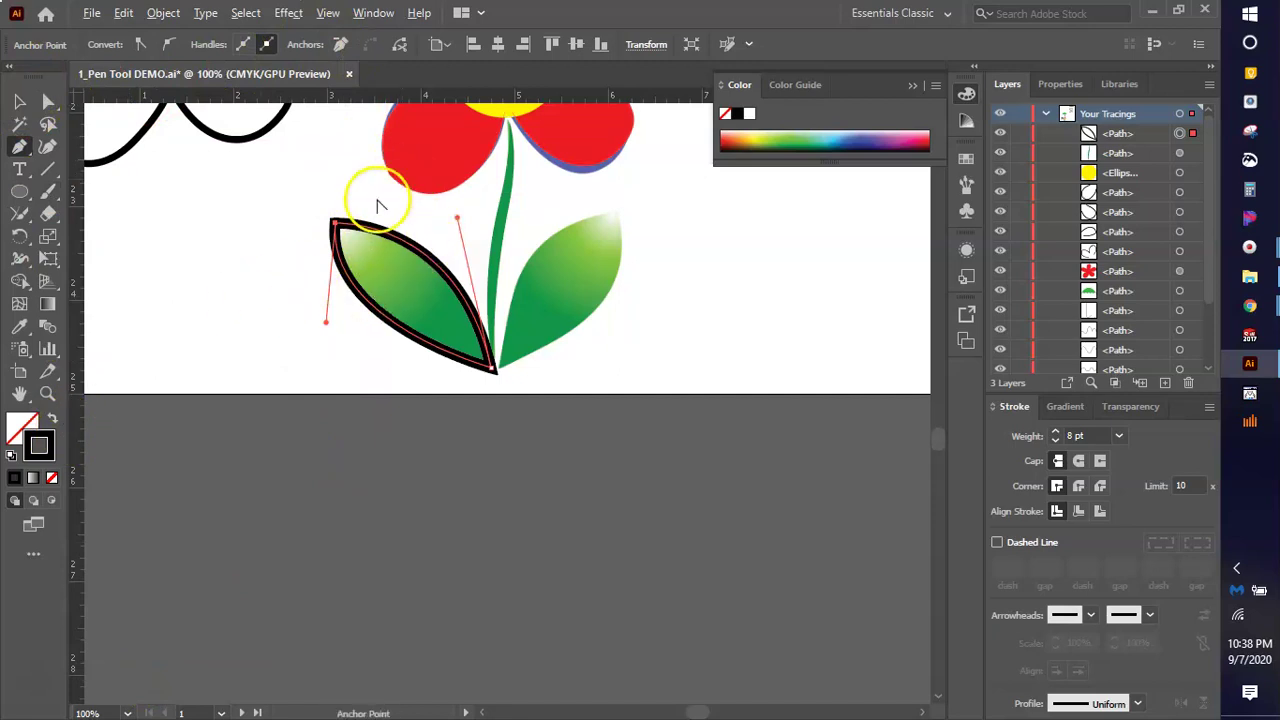
{"action": "scroll", "coordinate": [377, 205], "scroll_direction": "up", "scroll_amount": 2}
{"action": "key", "text": "p"}
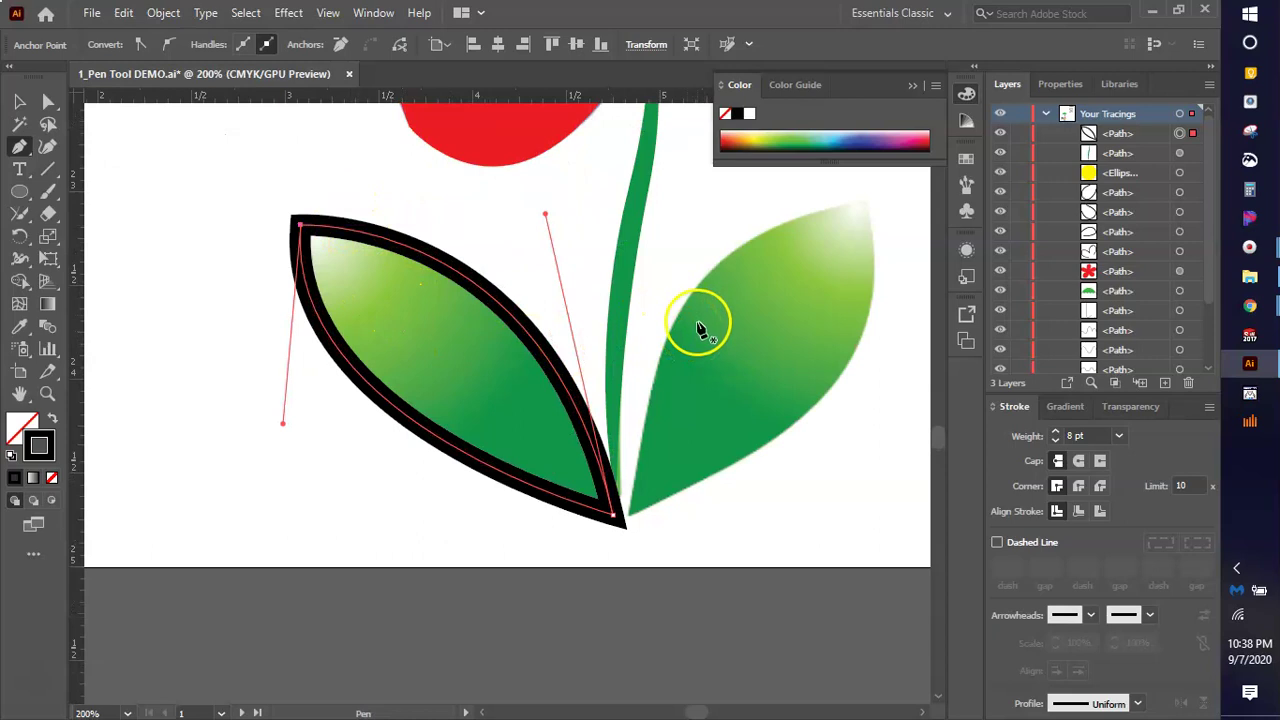
Swap the traced leaf's black stroke to its fill and apply a radial white-to-black gradient running from the outer tip towards the base.
{"action": "left_click", "coordinate": [52, 414]}
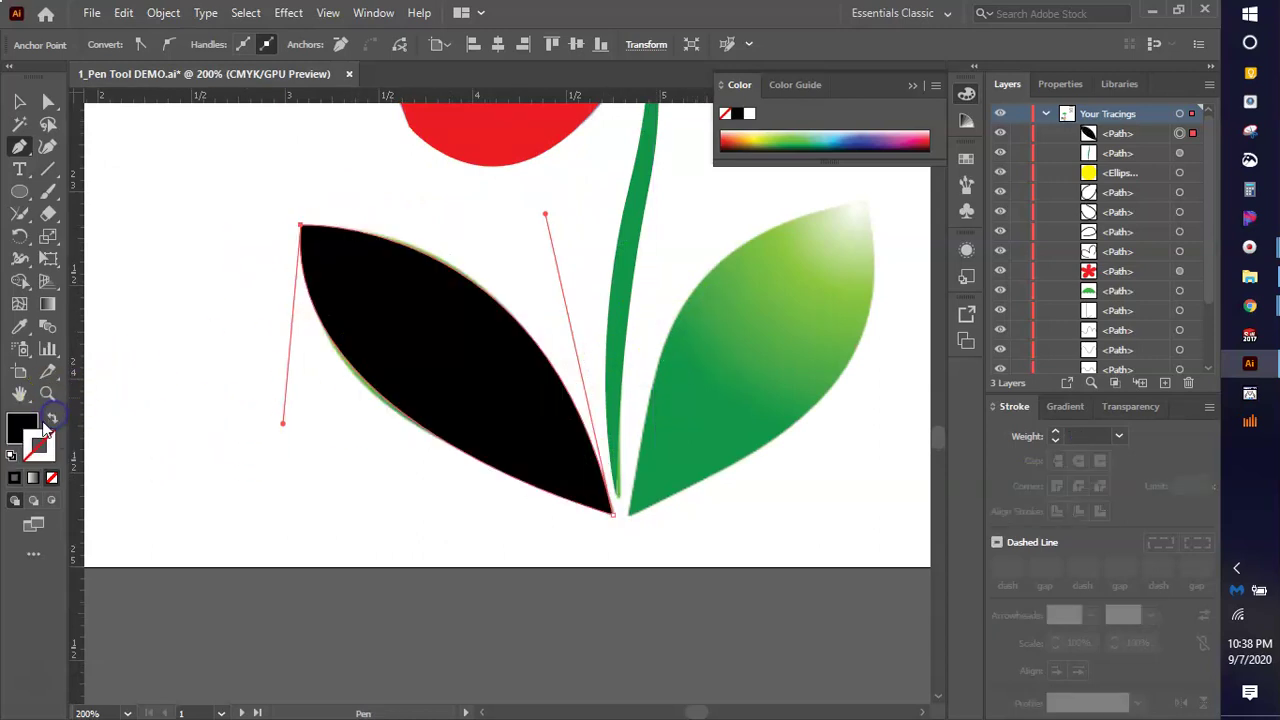
{"action": "left_click", "coordinate": [21, 479]}
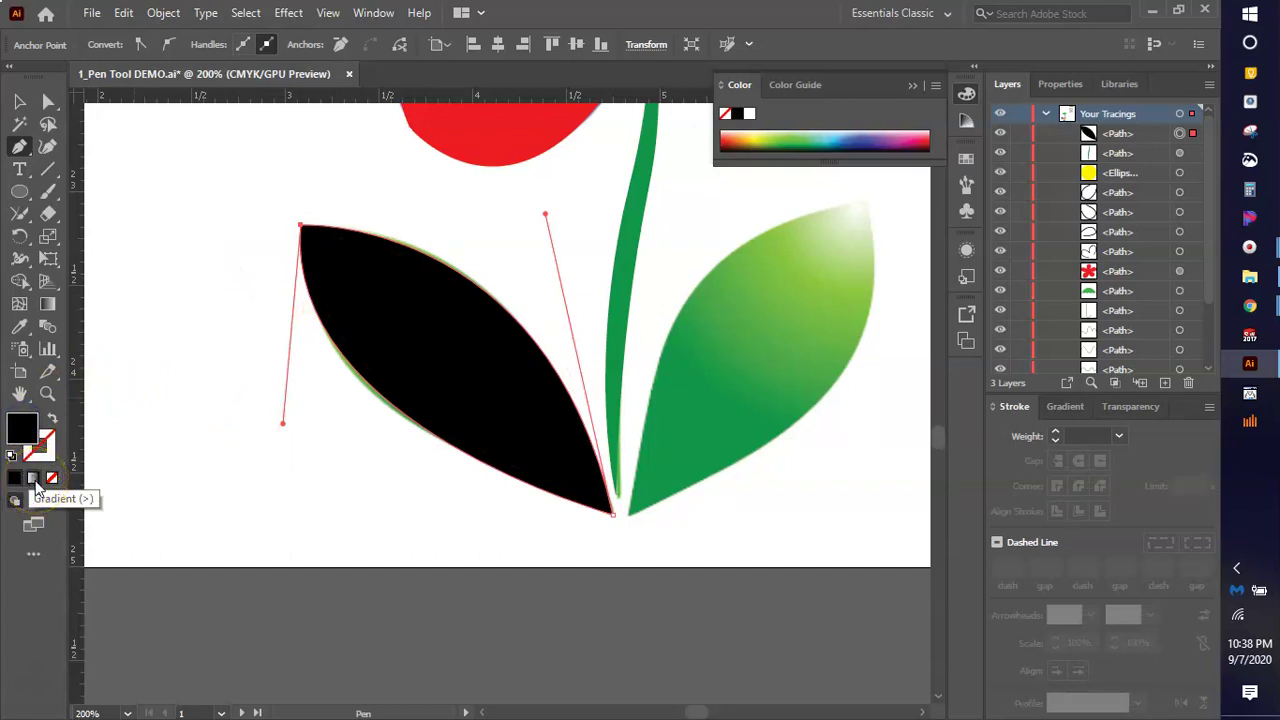
{"action": "left_click", "coordinate": [33, 479]}
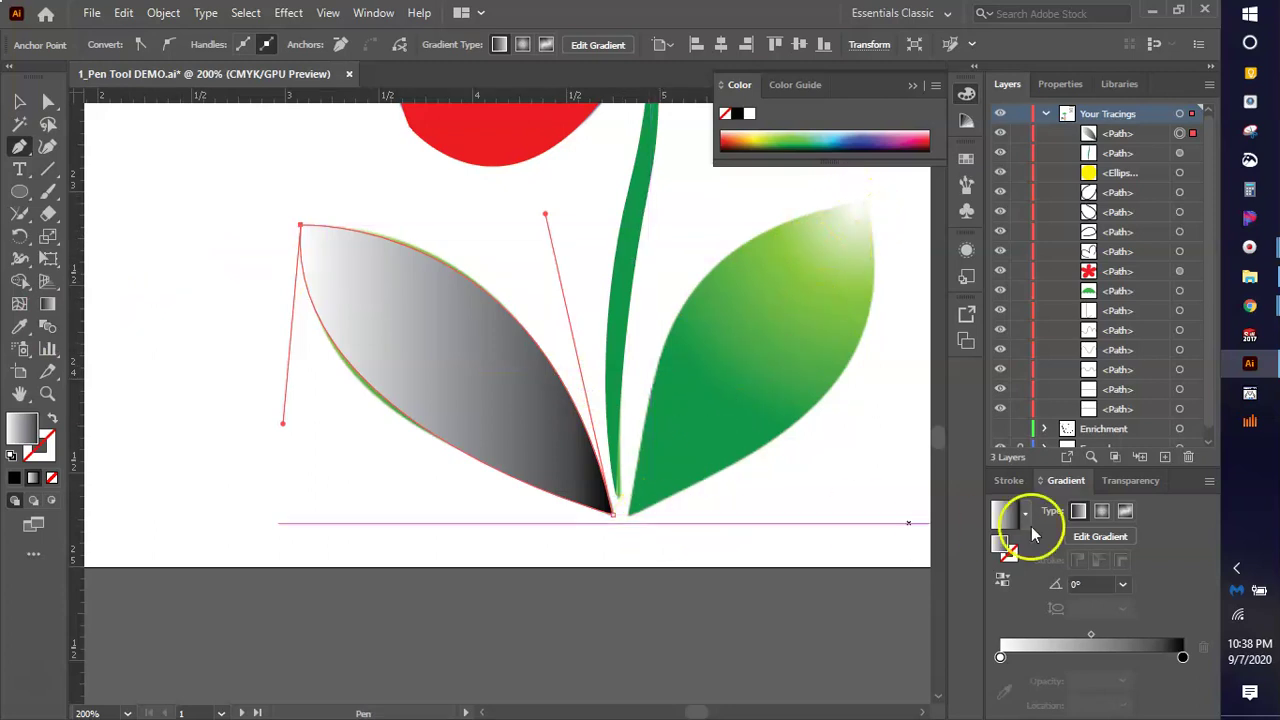
{"action": "left_click", "coordinate": [1100, 511]}
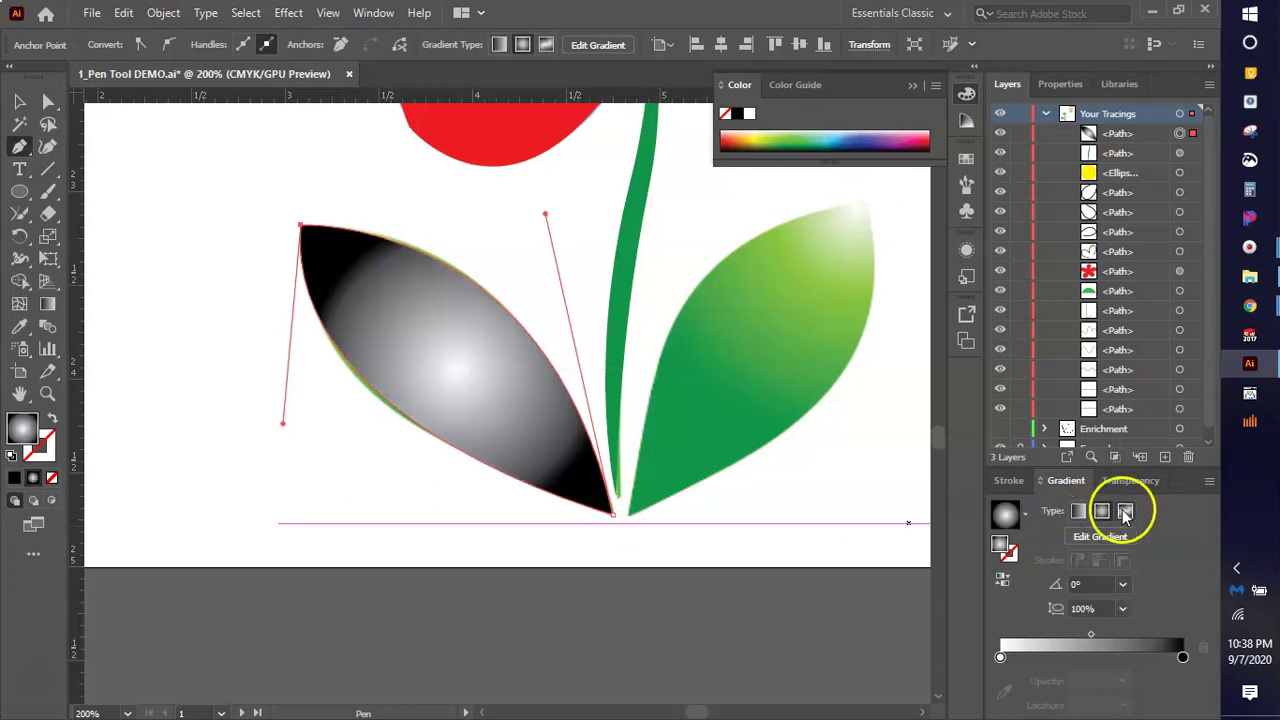
{"action": "left_click", "coordinate": [1095, 536]}
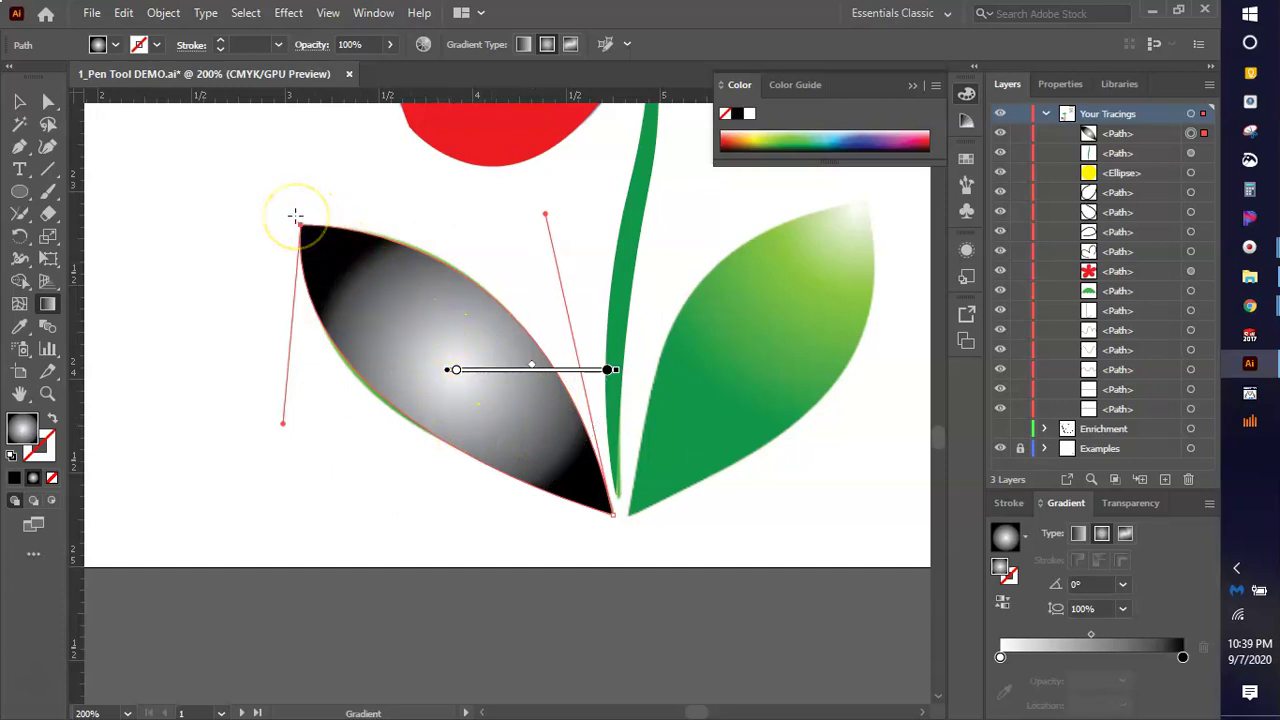
{"action": "left_click_drag", "start_coordinate": [294, 215], "coordinate": [493, 399]}
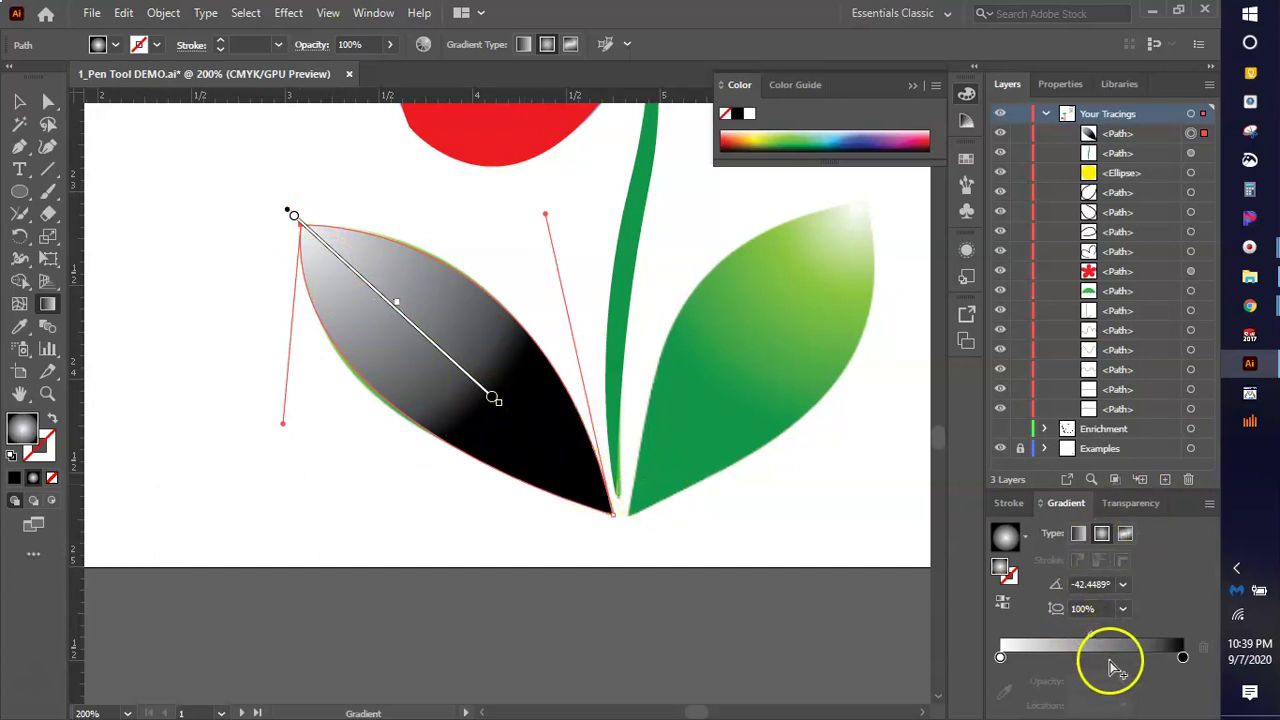
Replace the gradient's black end stop with a dark green one sampled from the base of the right leaf.
{"action": "left_click", "coordinate": [1050, 658]}
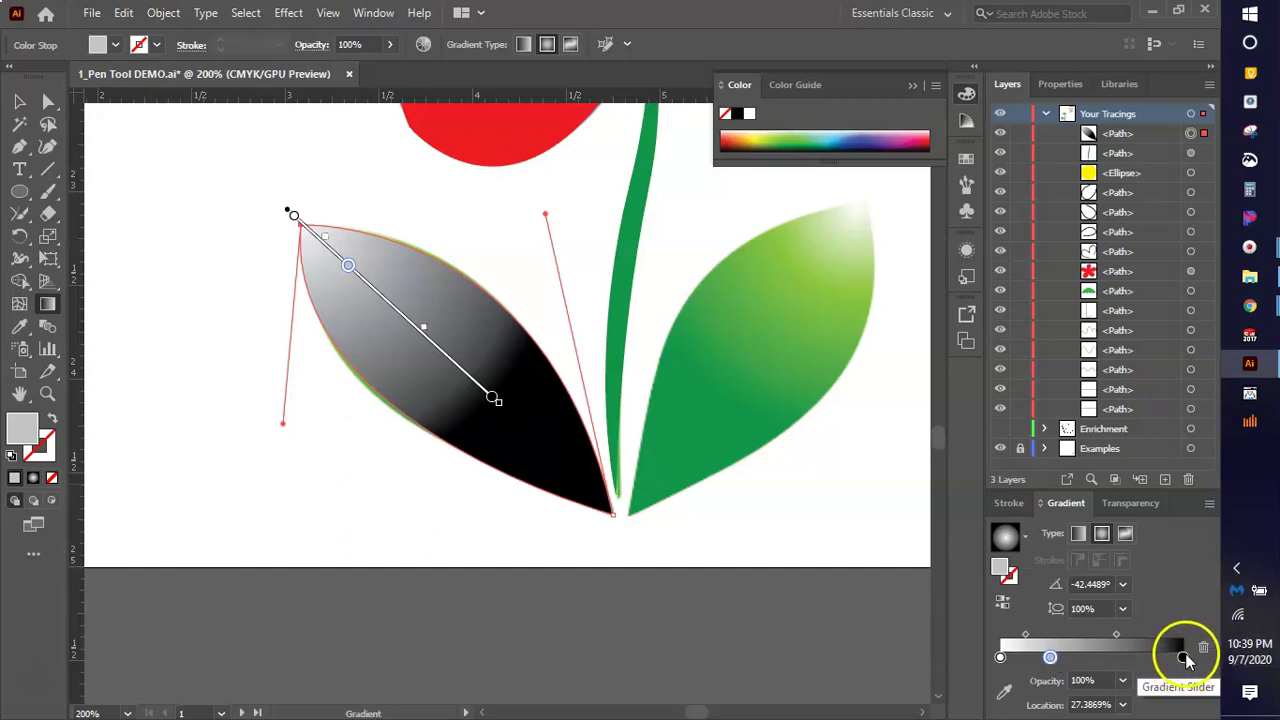
{"action": "left_click_drag", "start_coordinate": [1185, 655], "coordinate": [1183, 705]}
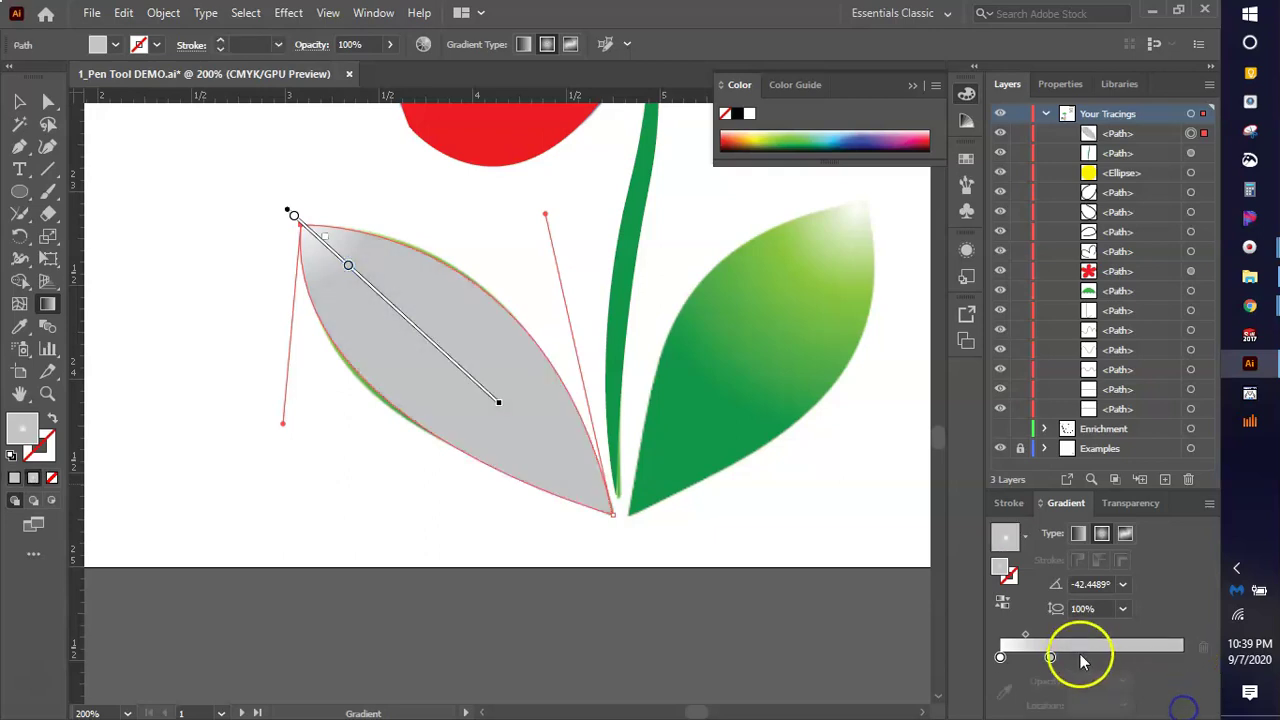
{"action": "left_click_drag", "start_coordinate": [1050, 657], "coordinate": [1145, 658]}
{"action": "double_click", "coordinate": [1145, 657]}
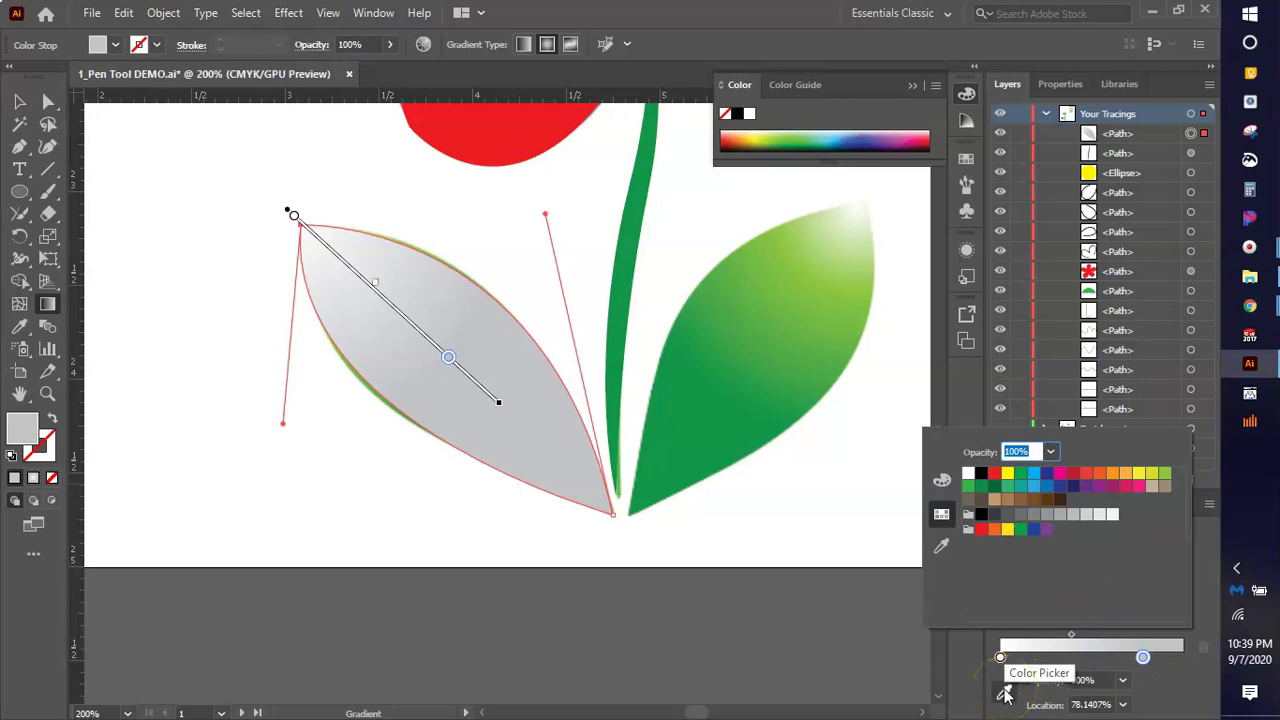
{"action": "left_click", "coordinate": [1006, 693]}
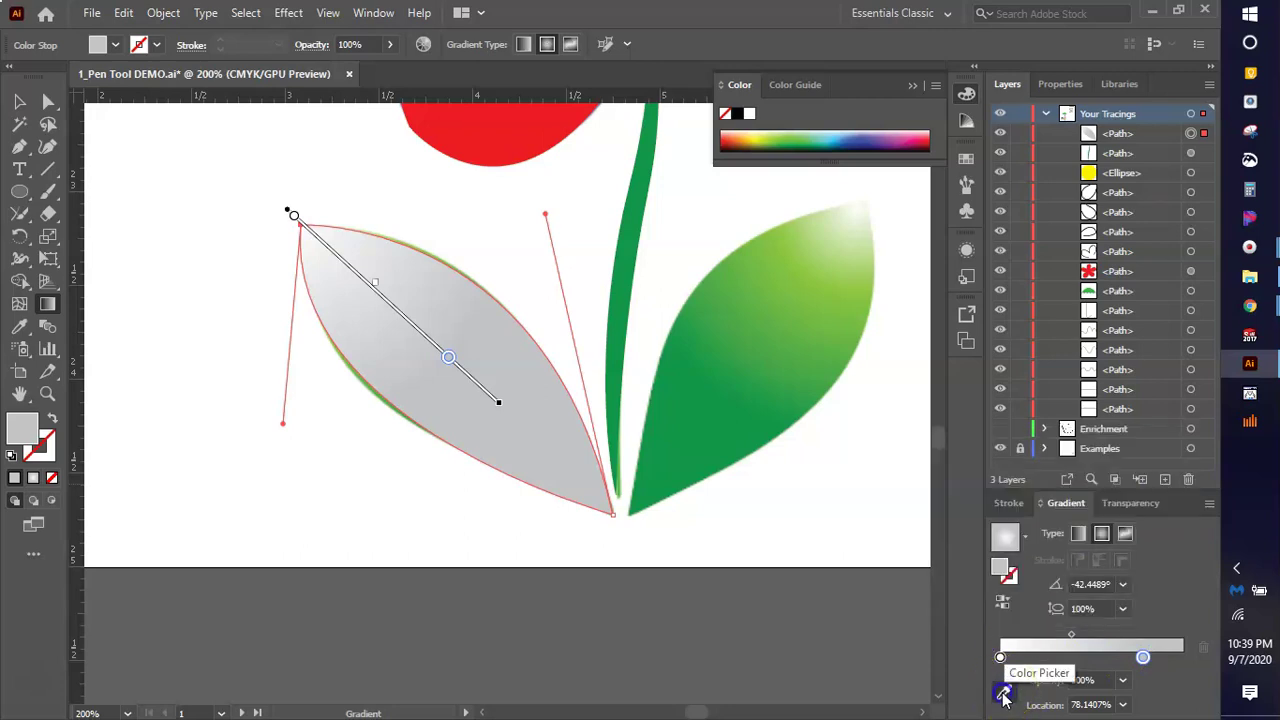
{"action": "left_click", "coordinate": [634, 505]}
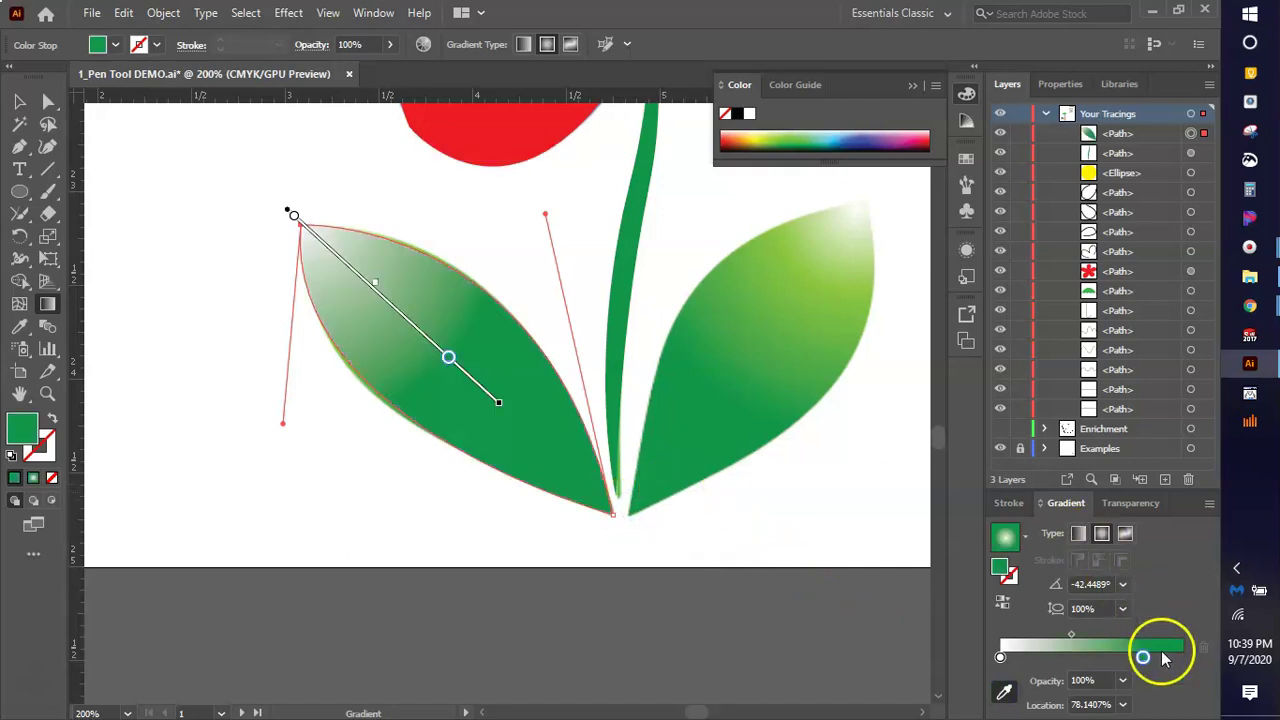
{"action": "left_click_drag", "start_coordinate": [1143, 657], "coordinate": [1204, 660]}
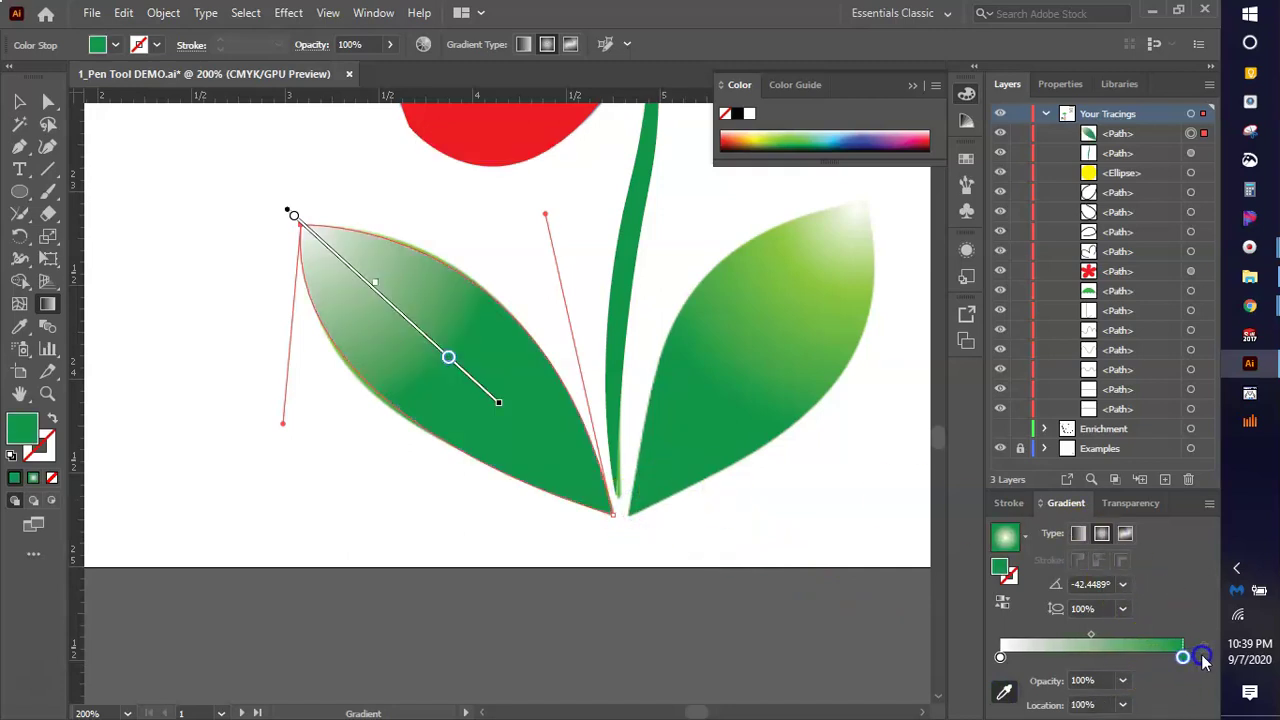
{"action": "left_click", "coordinate": [1110, 654]}
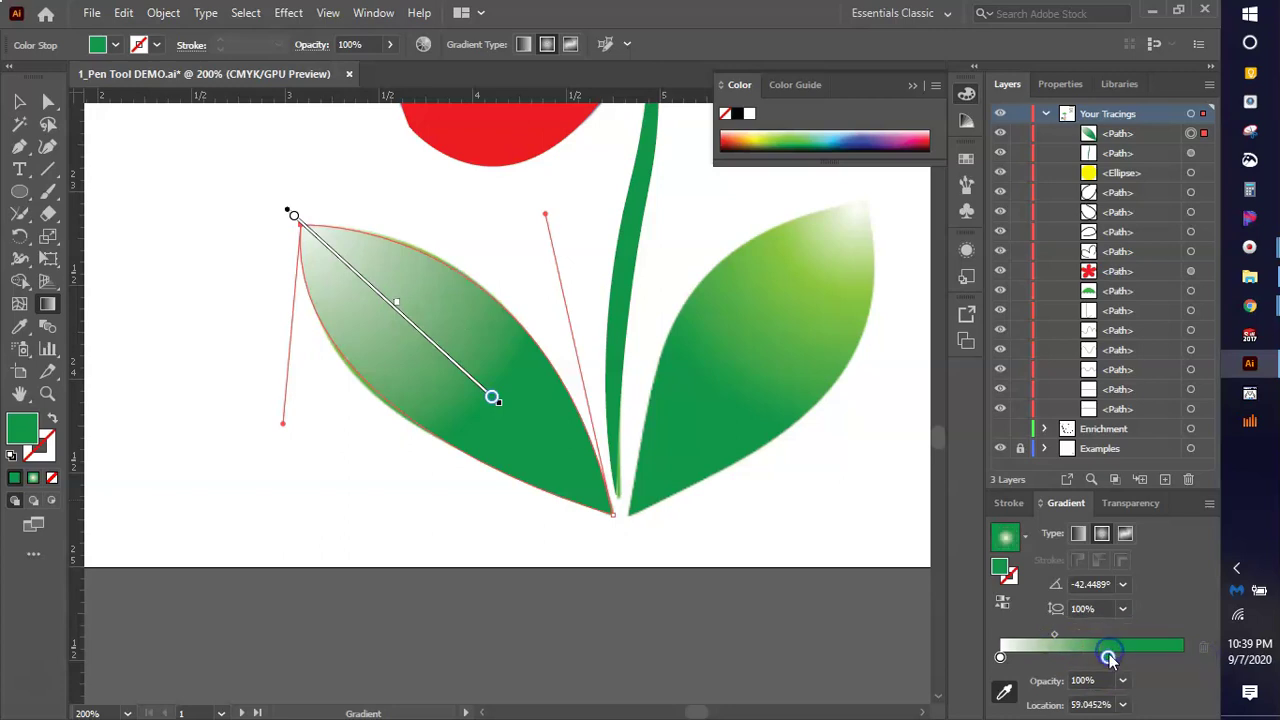
{"action": "left_click_drag", "start_coordinate": [1108, 657], "coordinate": [1205, 655]}
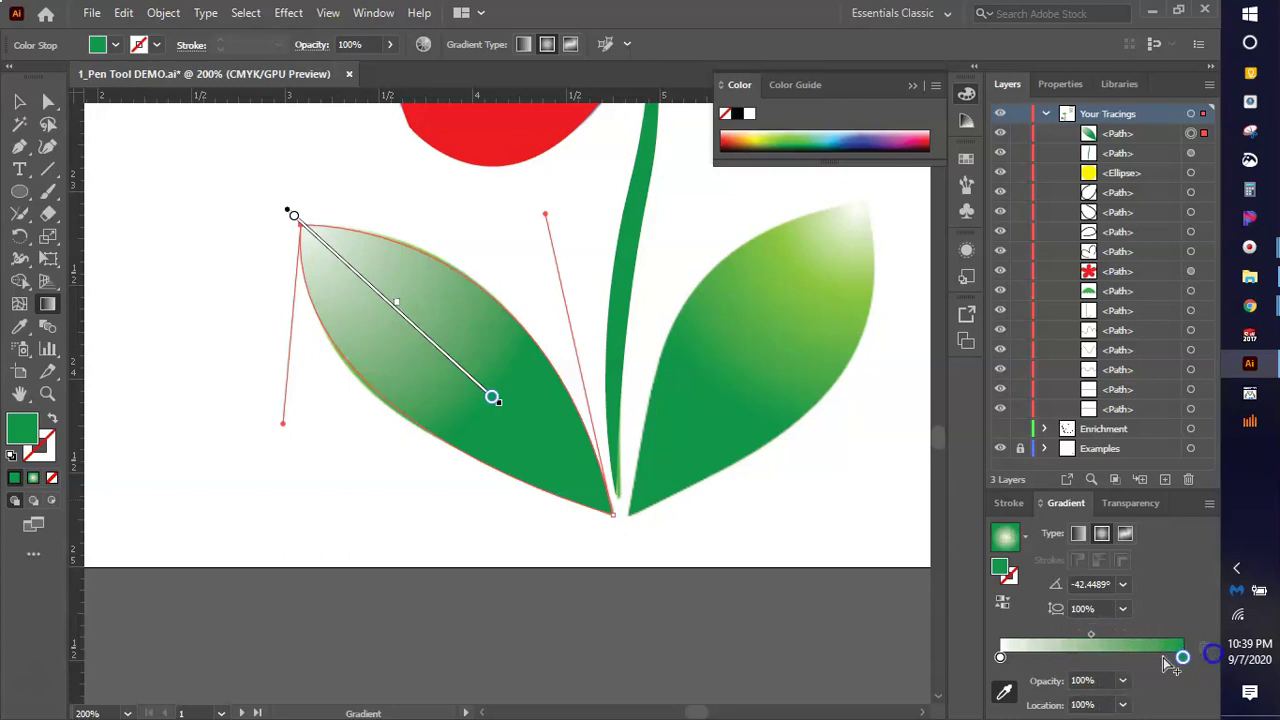
Add a middle gradient stop in light green sampled from the right leaf and place it at about 49.5%.
{"action": "left_click", "coordinate": [1111, 661]}
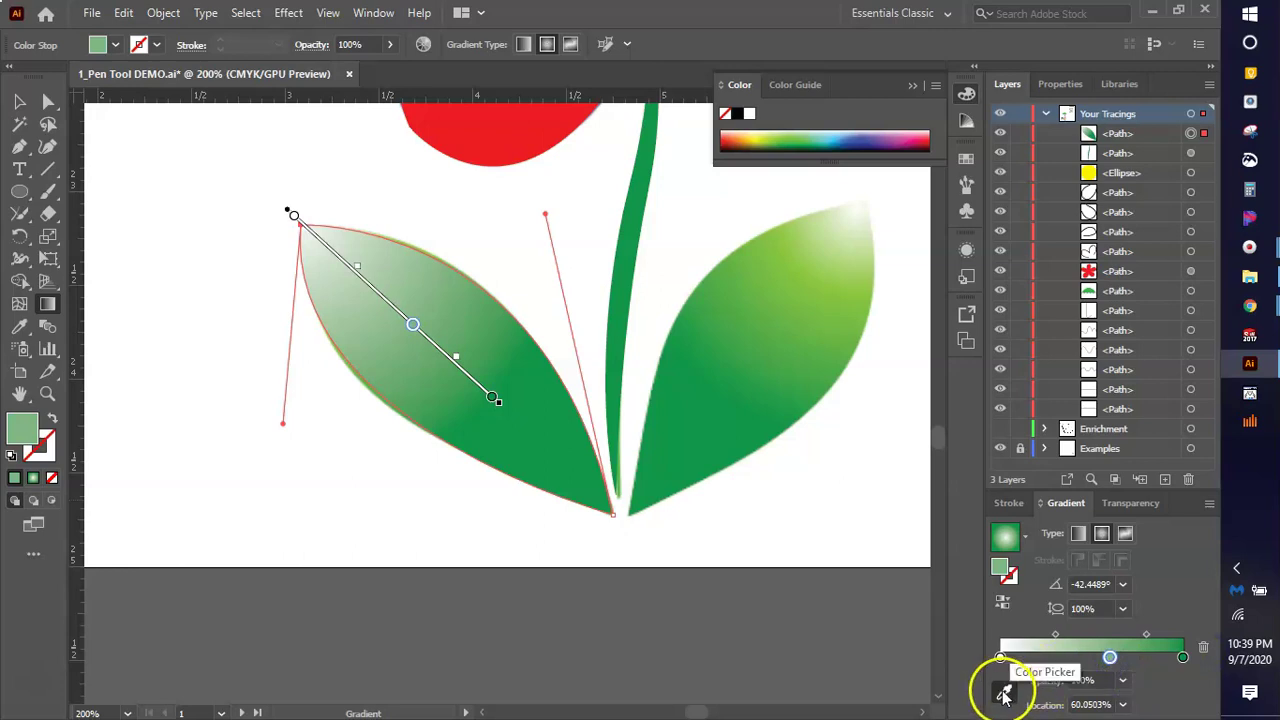
{"action": "left_click", "coordinate": [1003, 694]}
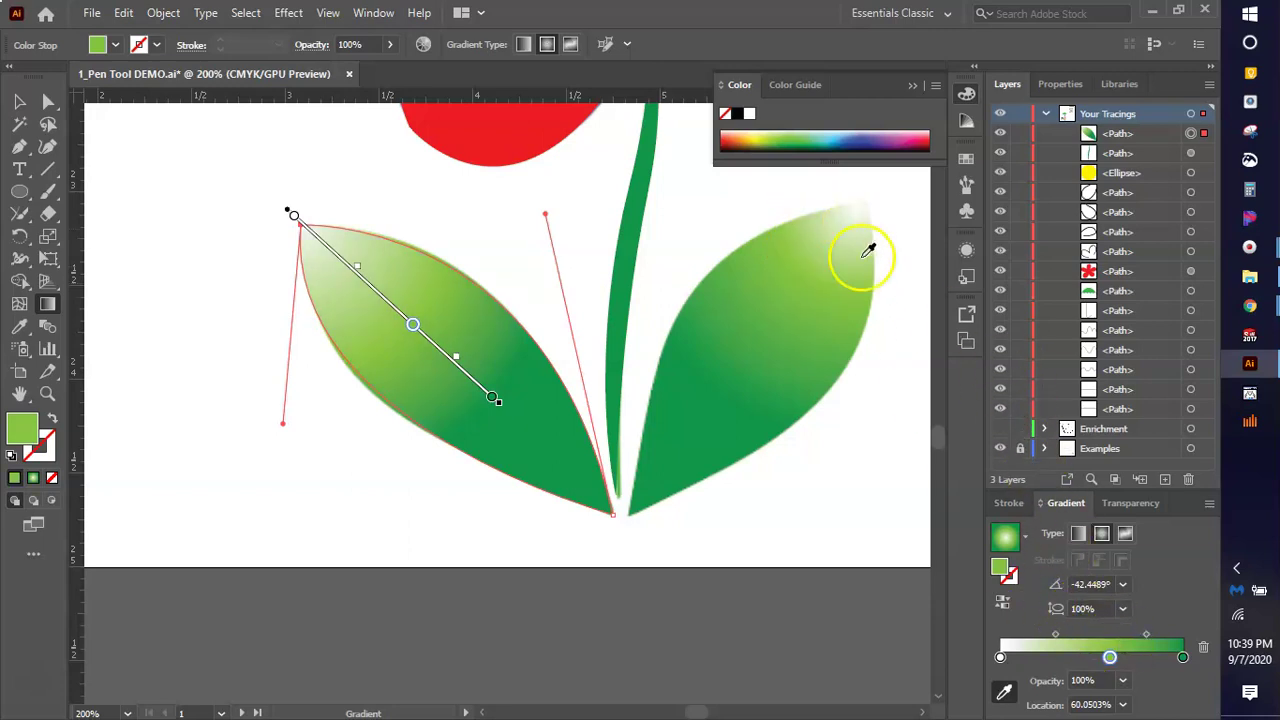
{"action": "left_click_drag", "start_coordinate": [1111, 660], "coordinate": [1064, 660]}
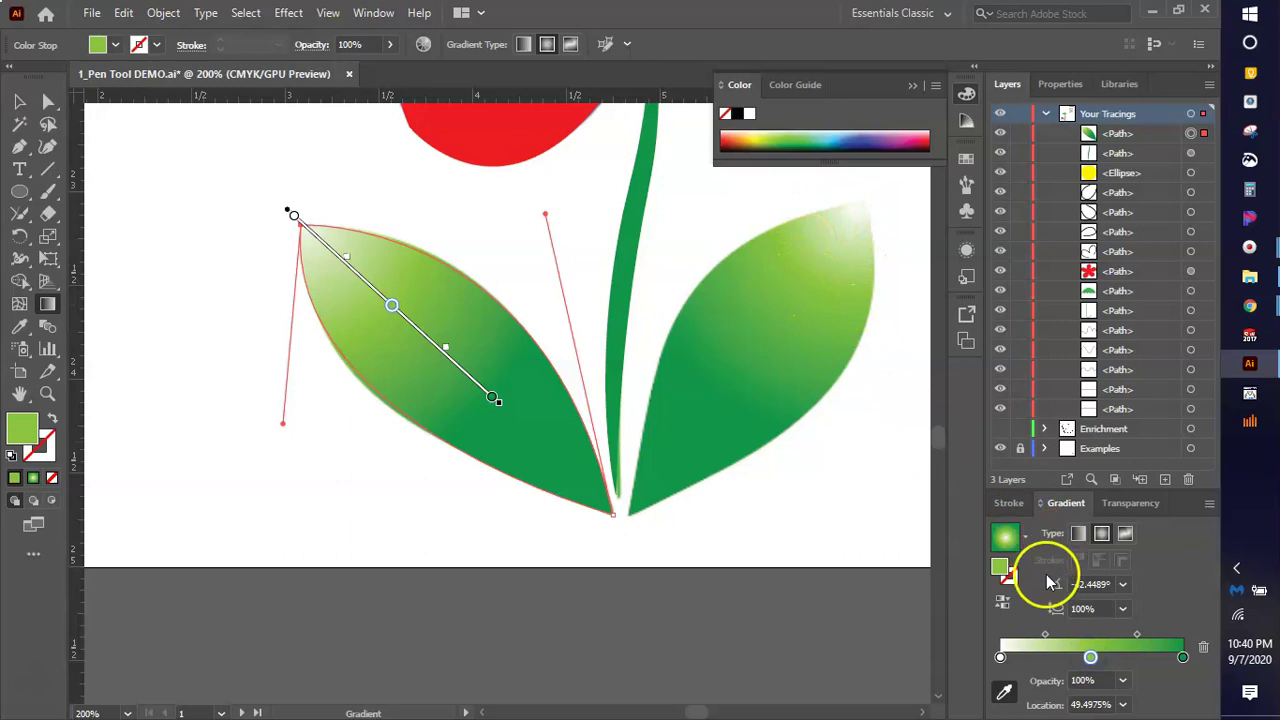
Shift the midpoint between the white and light green stops to about 72%, and deselect the leaf.
{"action": "left_click", "coordinate": [1046, 634]}
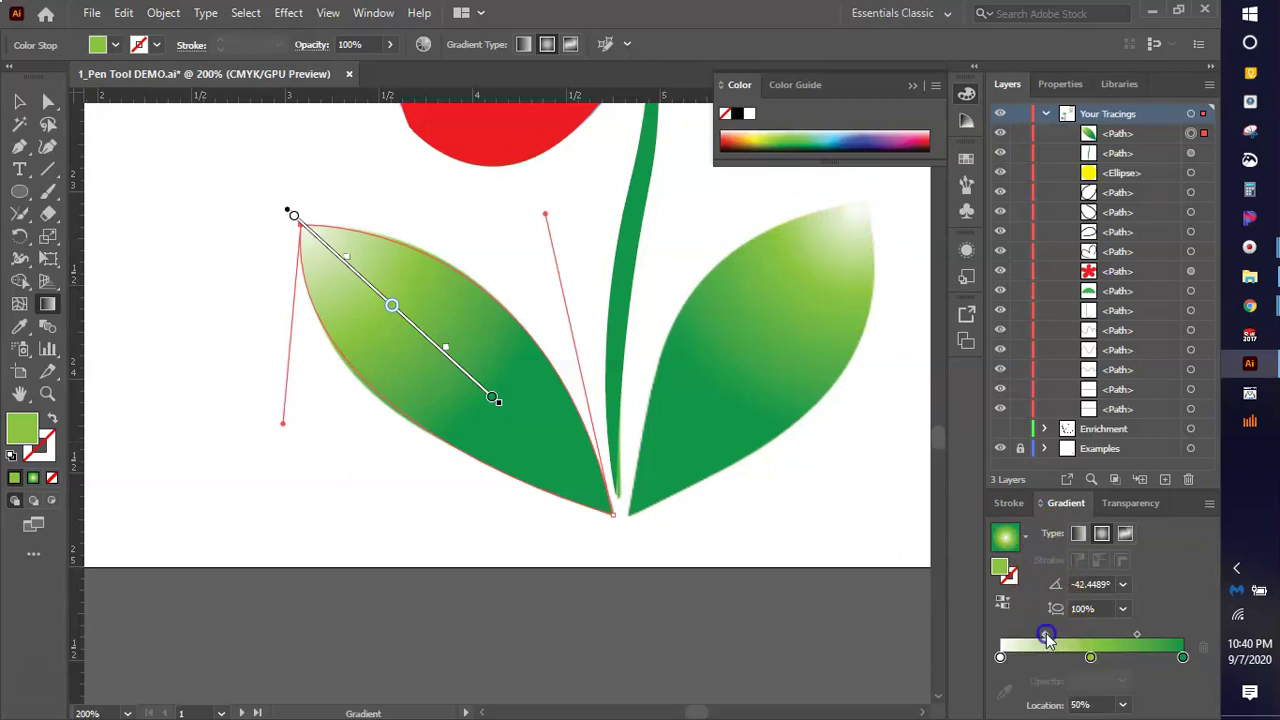
{"action": "left_click_drag", "start_coordinate": [1046, 633], "coordinate": [1067, 635]}
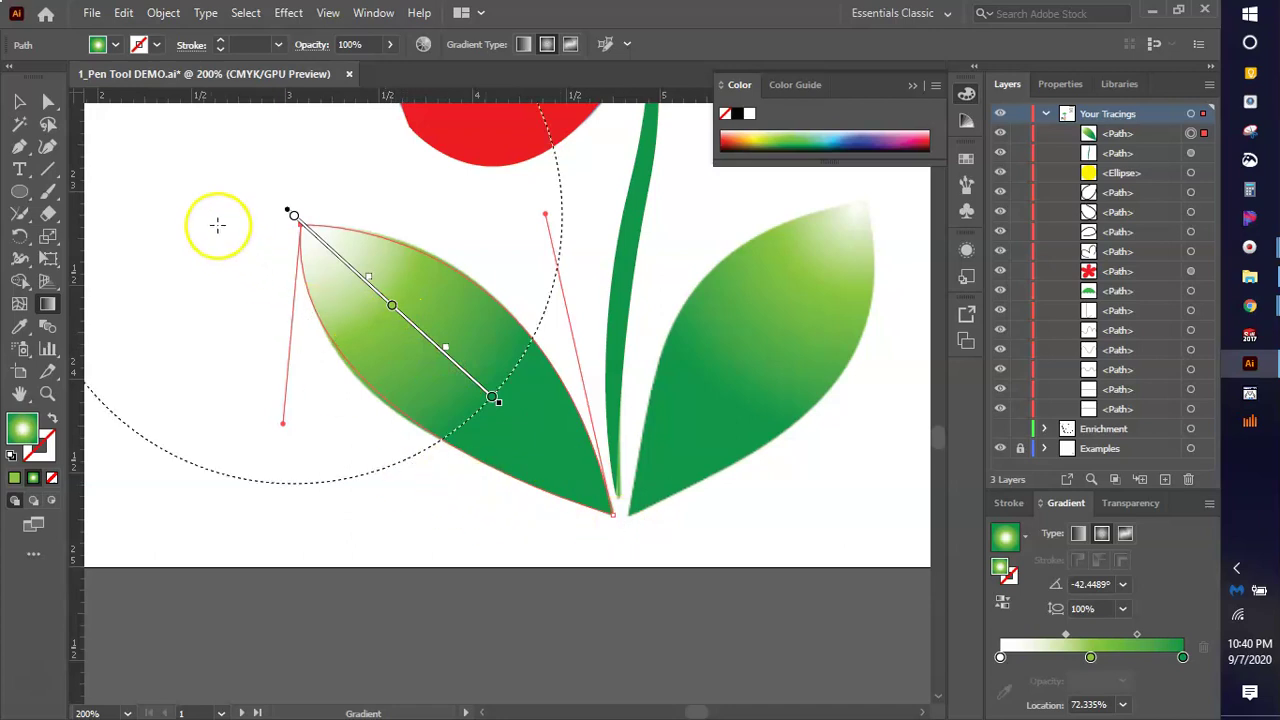
{"action": "left_click", "coordinate": [20, 104]}
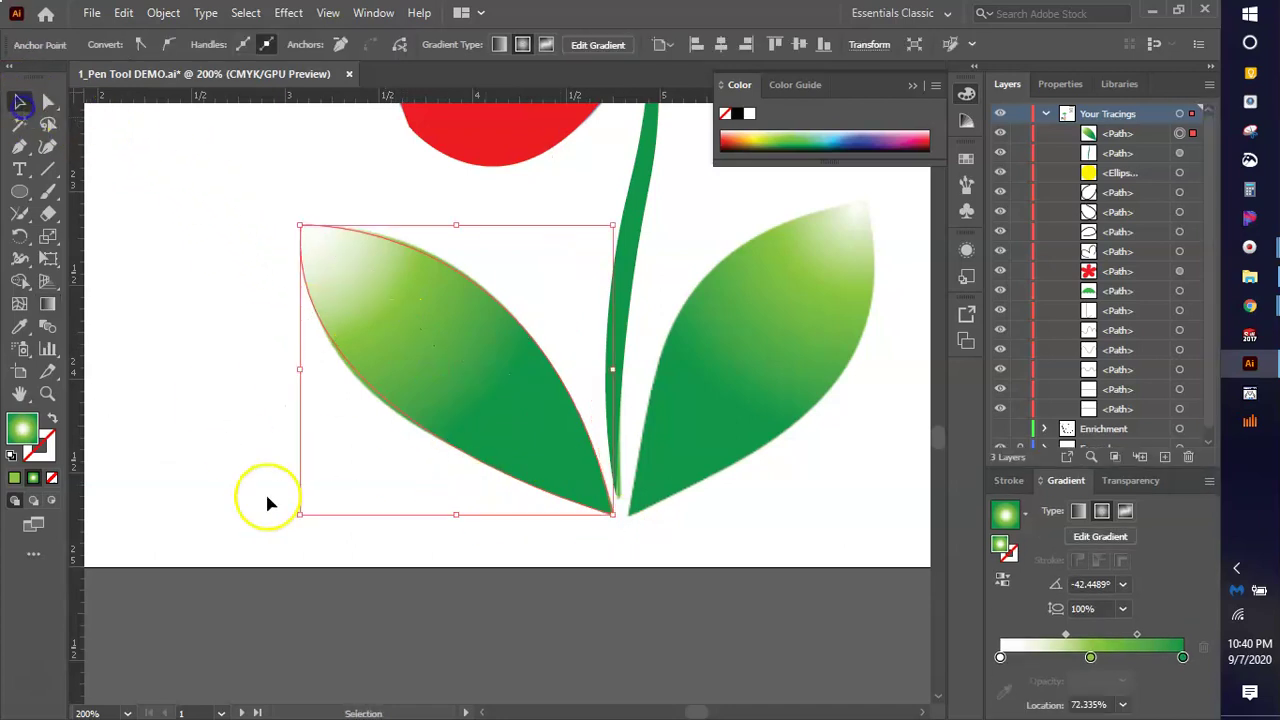
{"action": "left_click", "coordinate": [340, 590]}
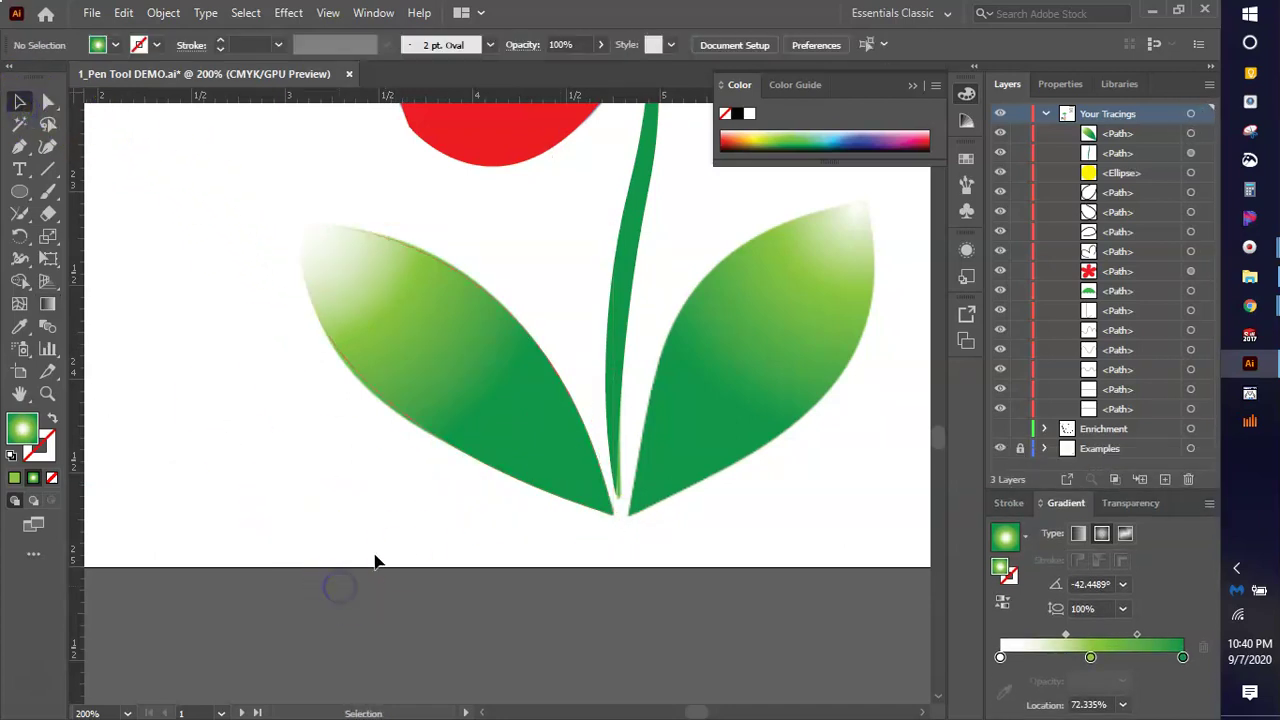
Copy the traced left leaf and paste the duplicate in place, directly in front of the original.
{"action": "left_click", "coordinate": [453, 372]}
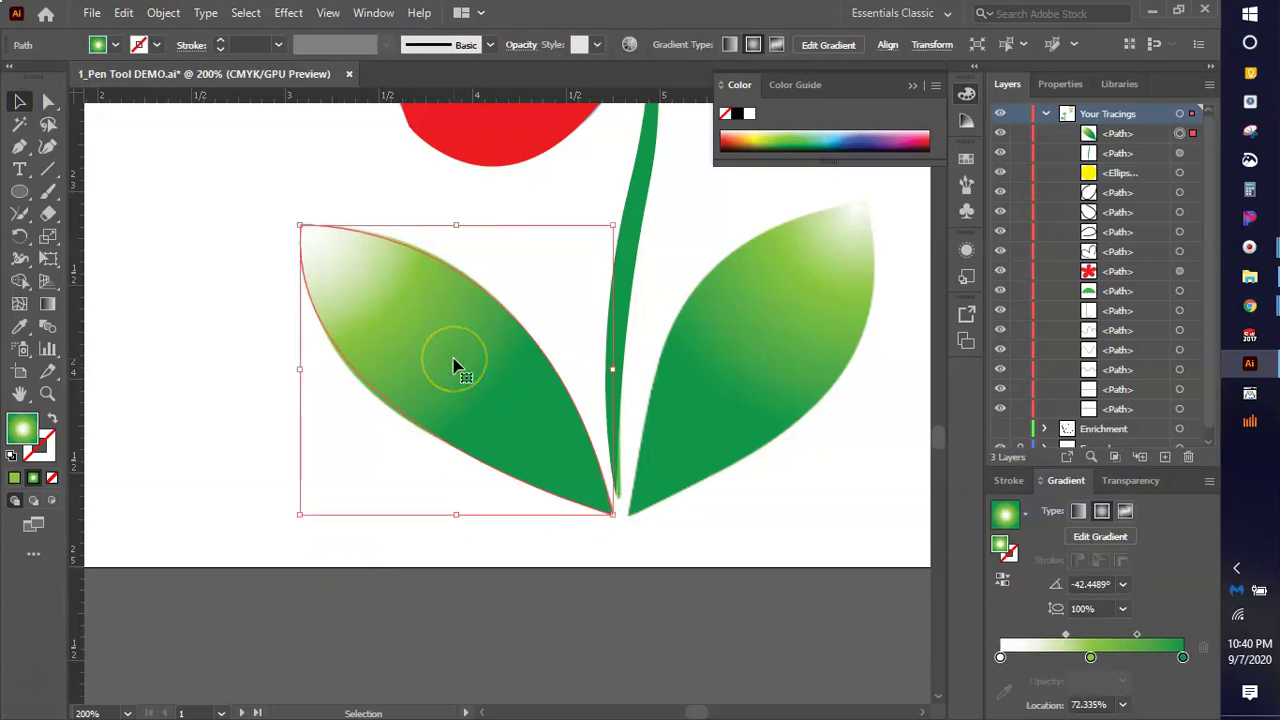
{"action": "key", "text": "a"}
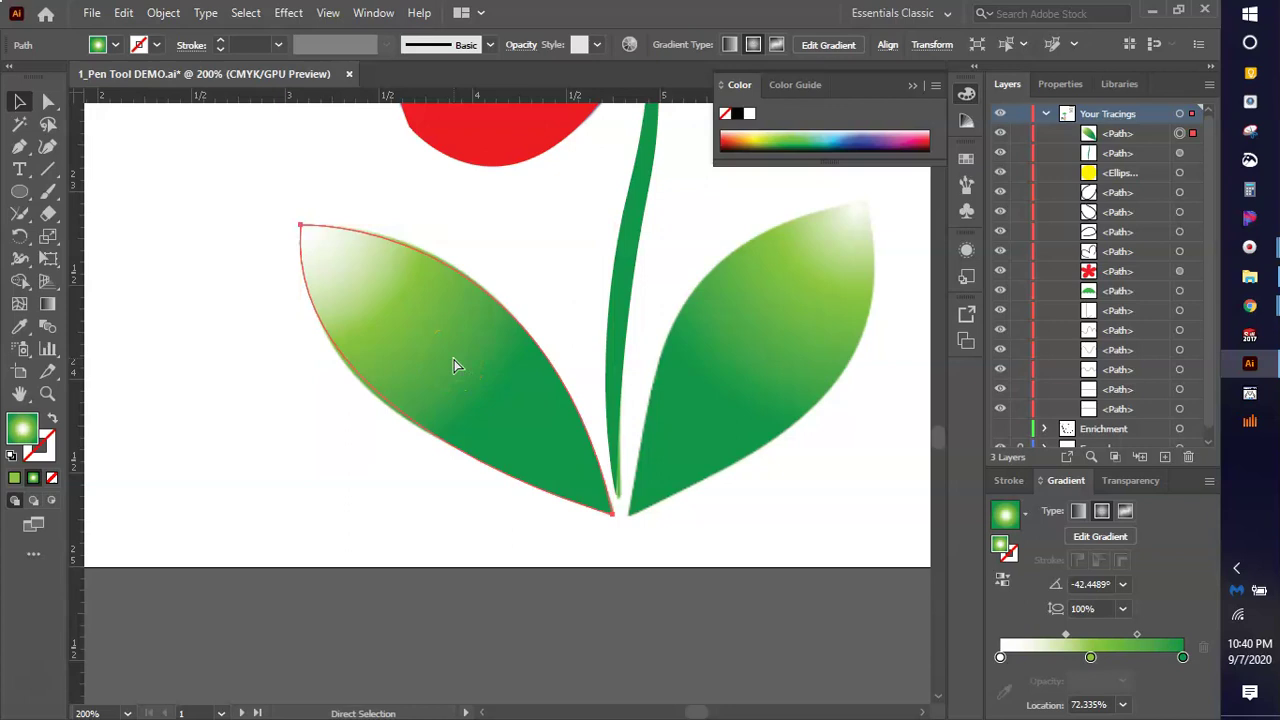
{"action": "key", "text": "ctrl"}
{"action": "key", "text": "ctrl+v"}
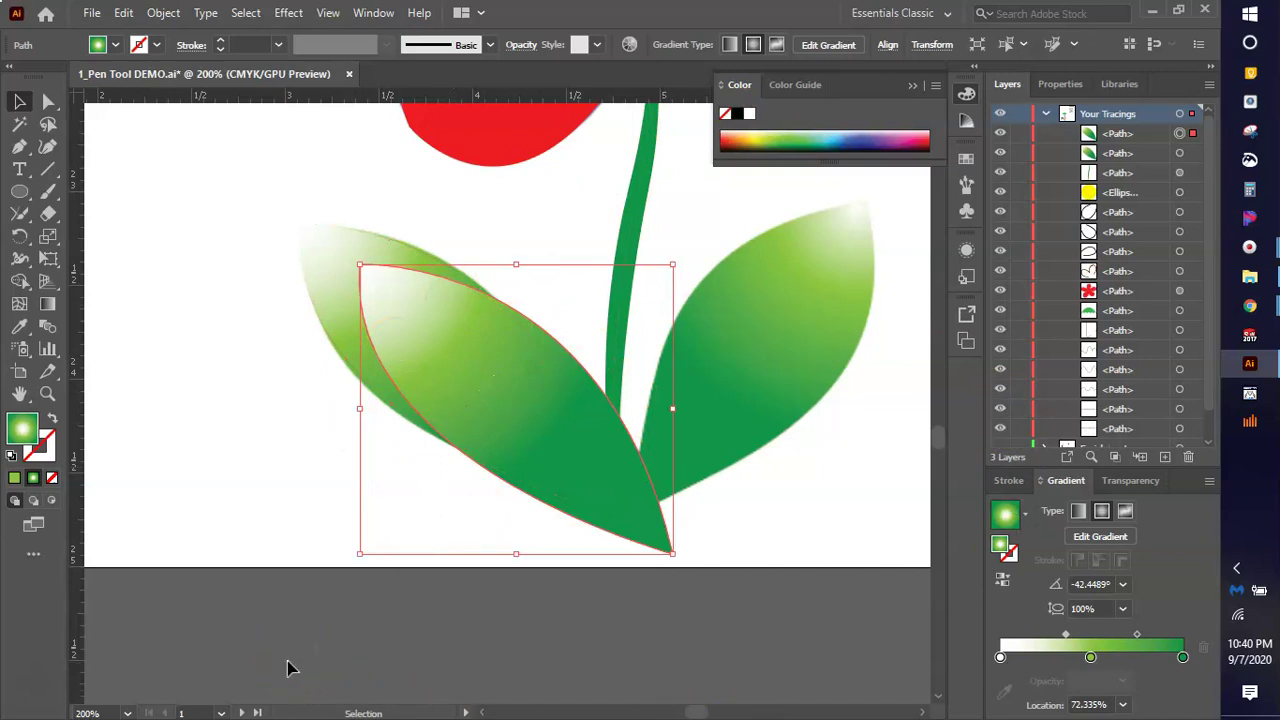
{"action": "key", "text": "ctrl+z"}
{"action": "key", "text": "ctrl"}
{"action": "key", "text": "ctrl+f"}
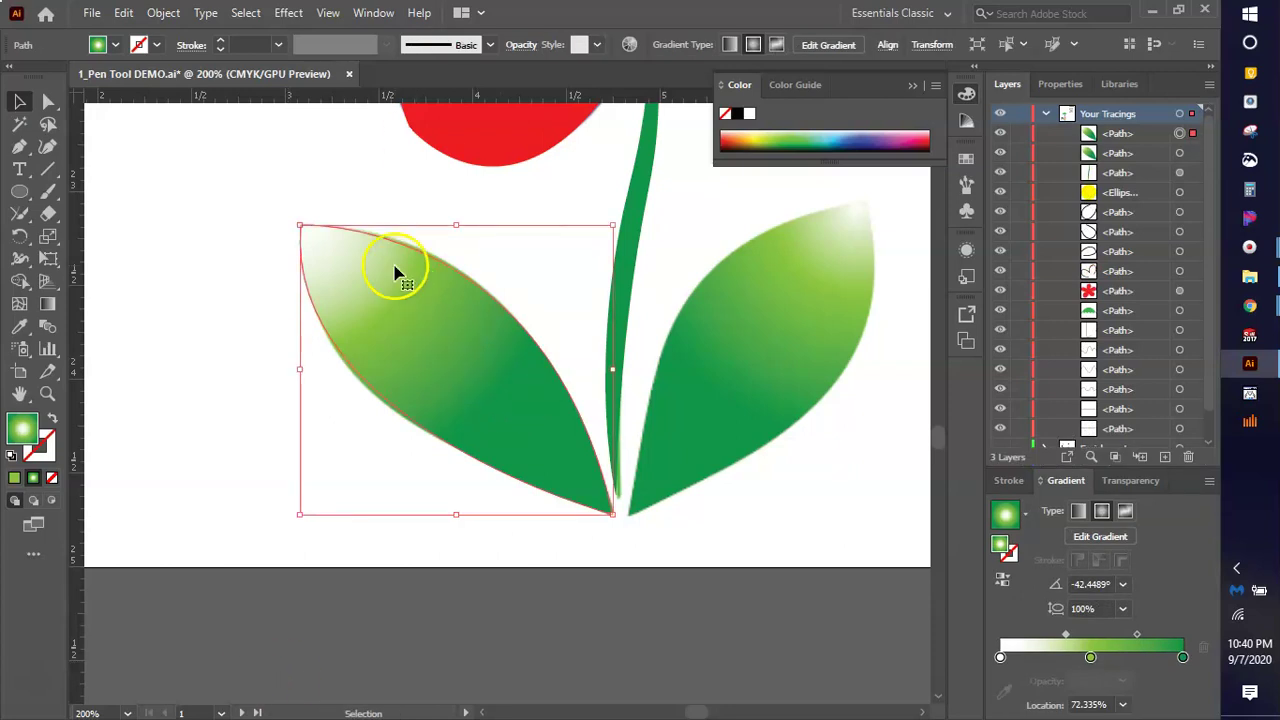
Reflect the duplicated leaf across the vertical axis, previewing the result before applying it.
{"action": "left_click", "coordinate": [162, 13]}
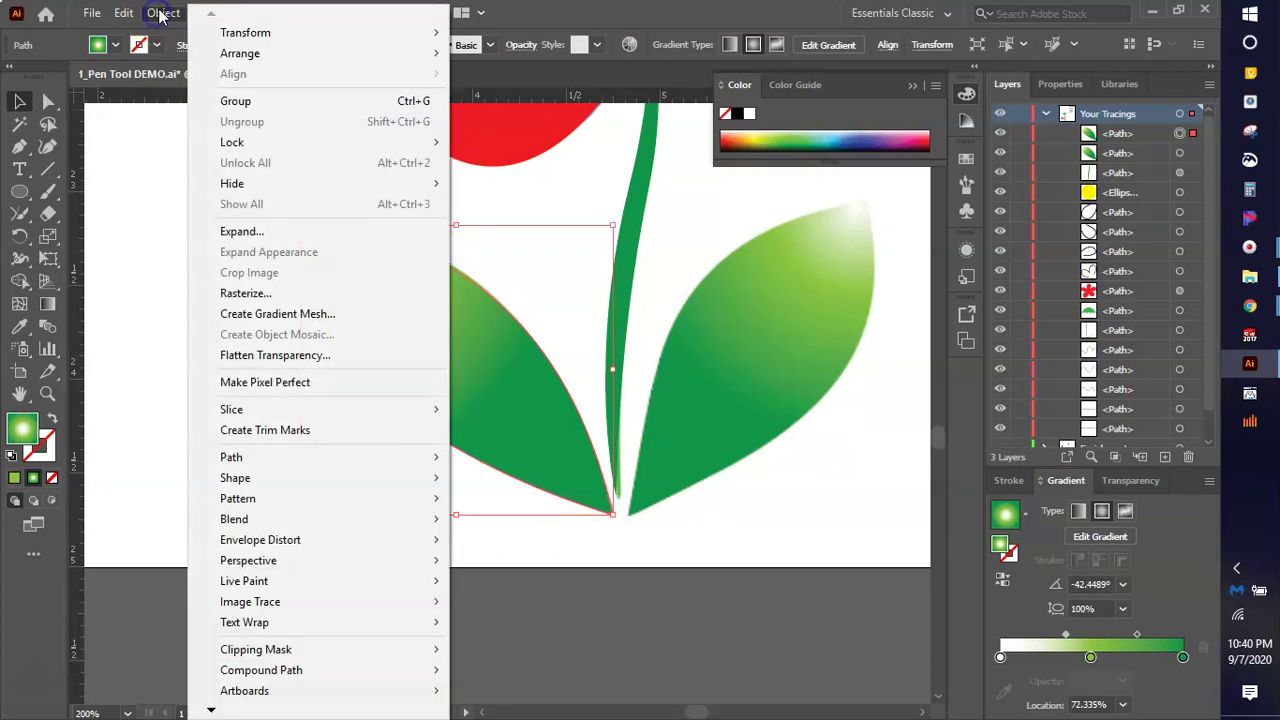
{"action": "left_click", "coordinate": [244, 36]}
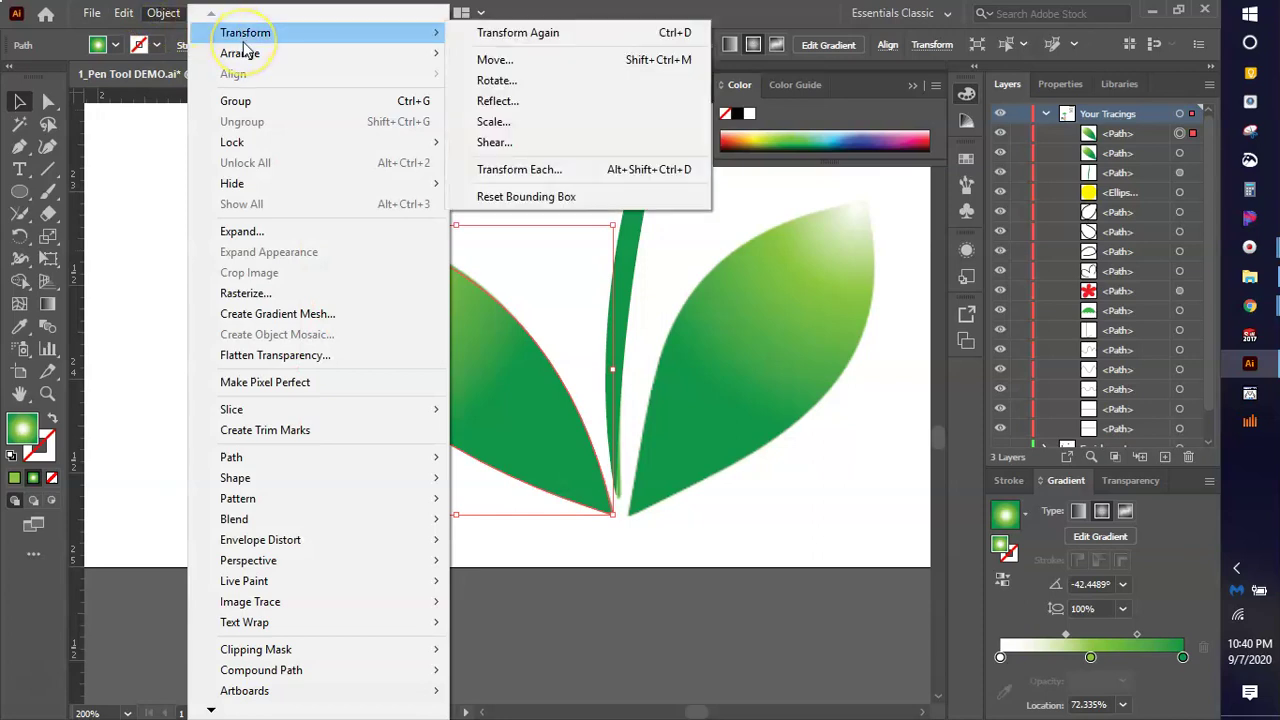
{"action": "left_click", "coordinate": [534, 101]}
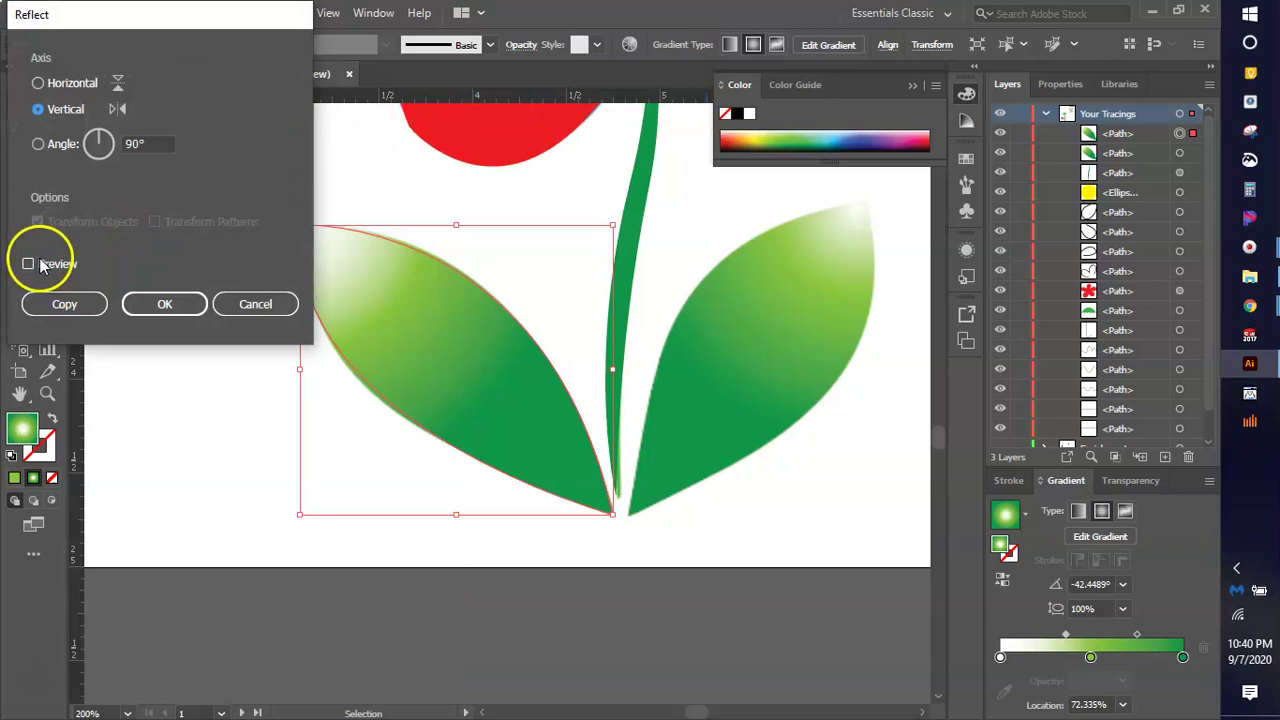
{"action": "left_click", "coordinate": [29, 264]}
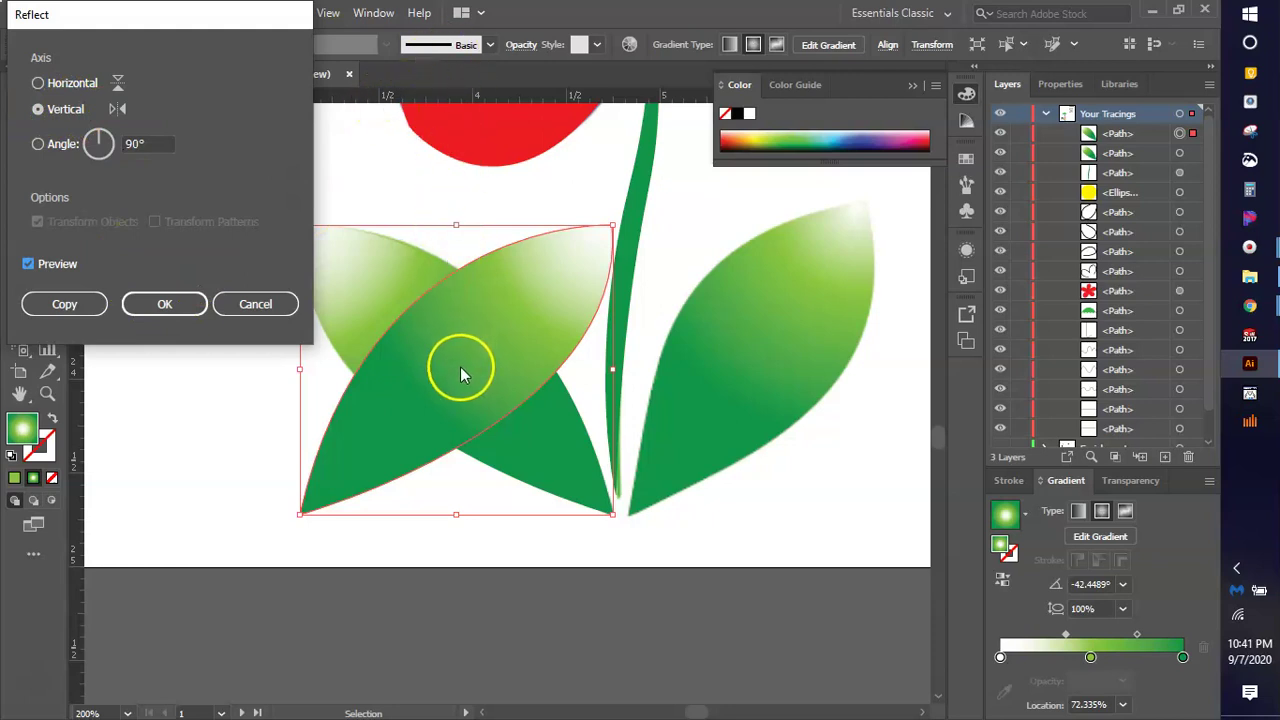
{"action": "left_click", "coordinate": [175, 303]}
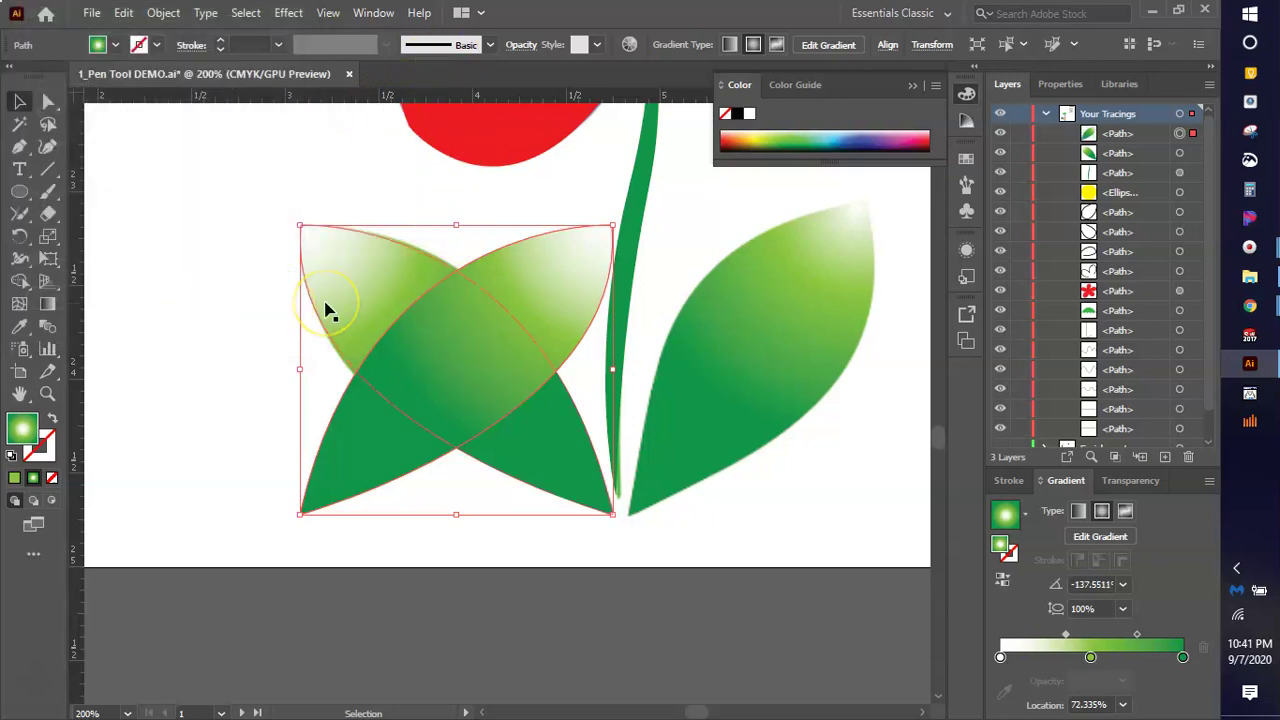
Nudge the mirrored leaf horizontally until its lower tip meets the base of the example's right leaf.
{"action": "key", "text": "Right"}
{"action": "key", "text": "Right"}
{"action": "key", "text": "Right"}
{"action": "key", "text": "Right"}
{"action": "key", "text": "Right"}
{"action": "key", "text": "Right"}
{"action": "key", "text": "Right"}
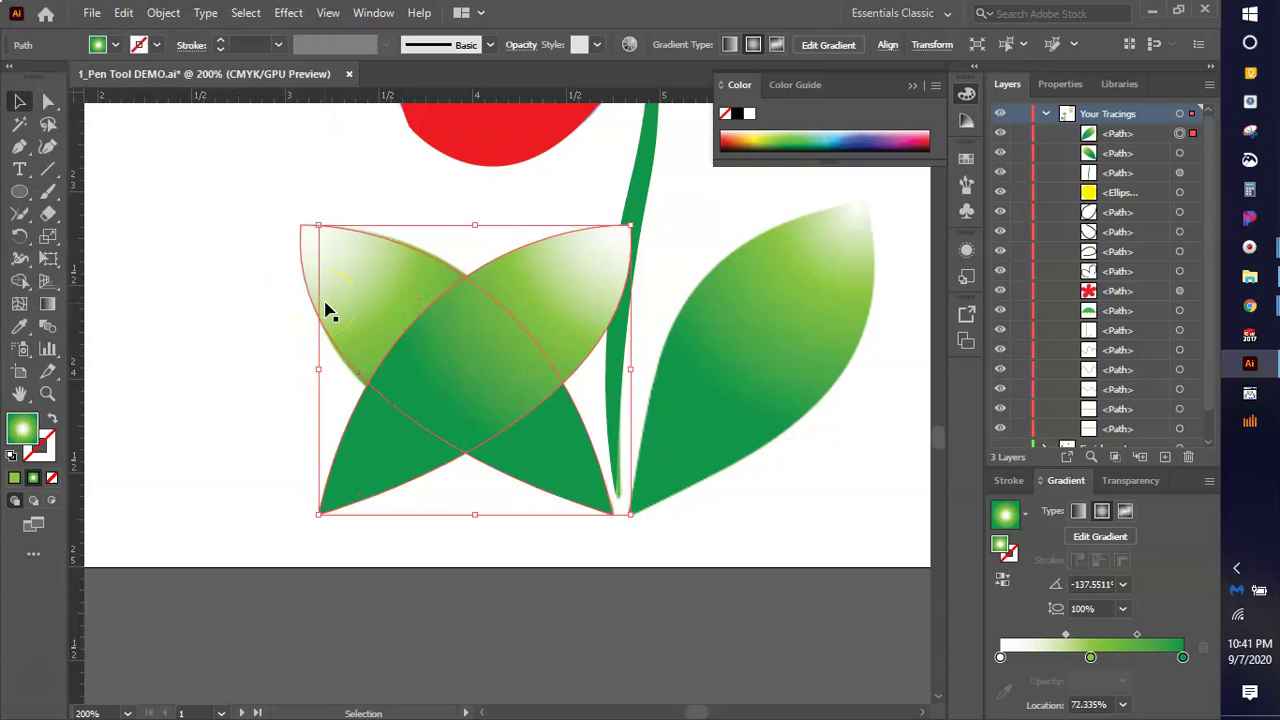
{"action": "key", "text": "shift+Right"}
{"action": "key", "text": "shift+Right"}
{"action": "key", "text": "shift+Right"}
{"action": "key", "text": "shift+Right"}
{"action": "key", "text": "shift+Right"}
{"action": "key", "text": "shift+Right"}
{"action": "key", "text": "shift+Right"}
{"action": "key", "text": "shift+Right"}
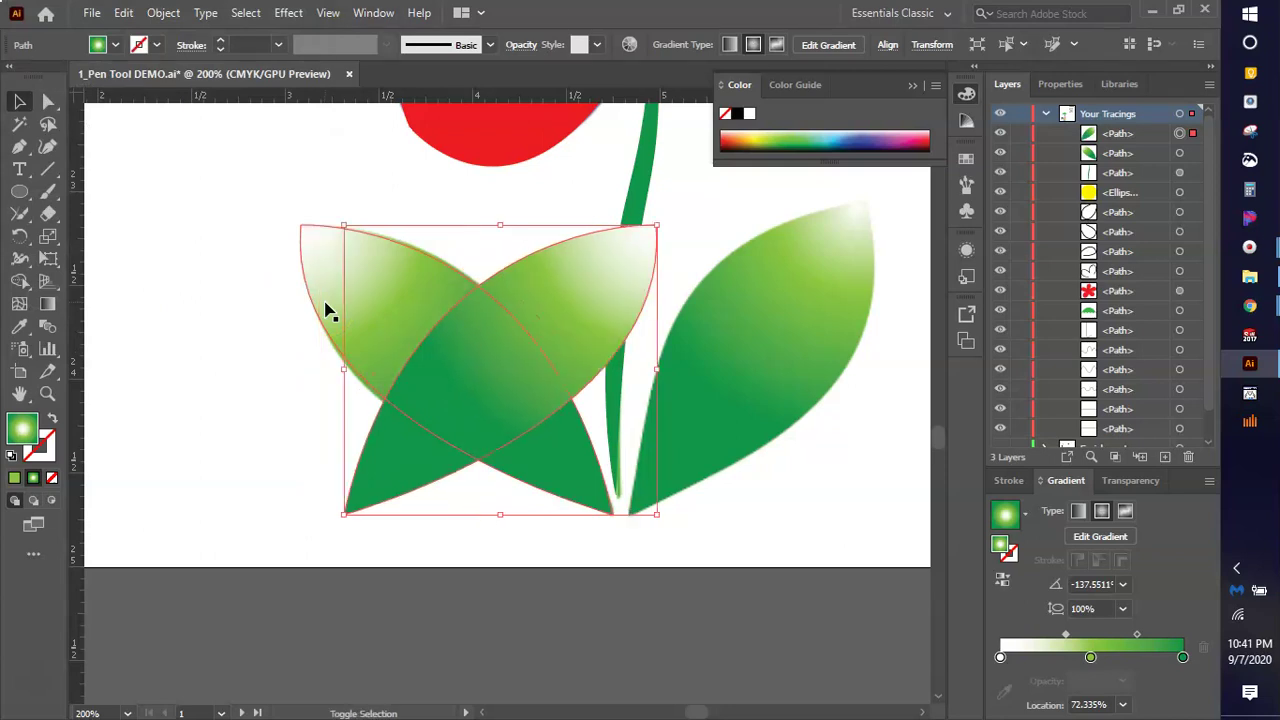
{"action": "key", "text": "shift+Right"}
{"action": "key", "text": "shift+Right"}
{"action": "key", "text": "shift+Right"}
{"action": "key", "text": "shift+Right"}
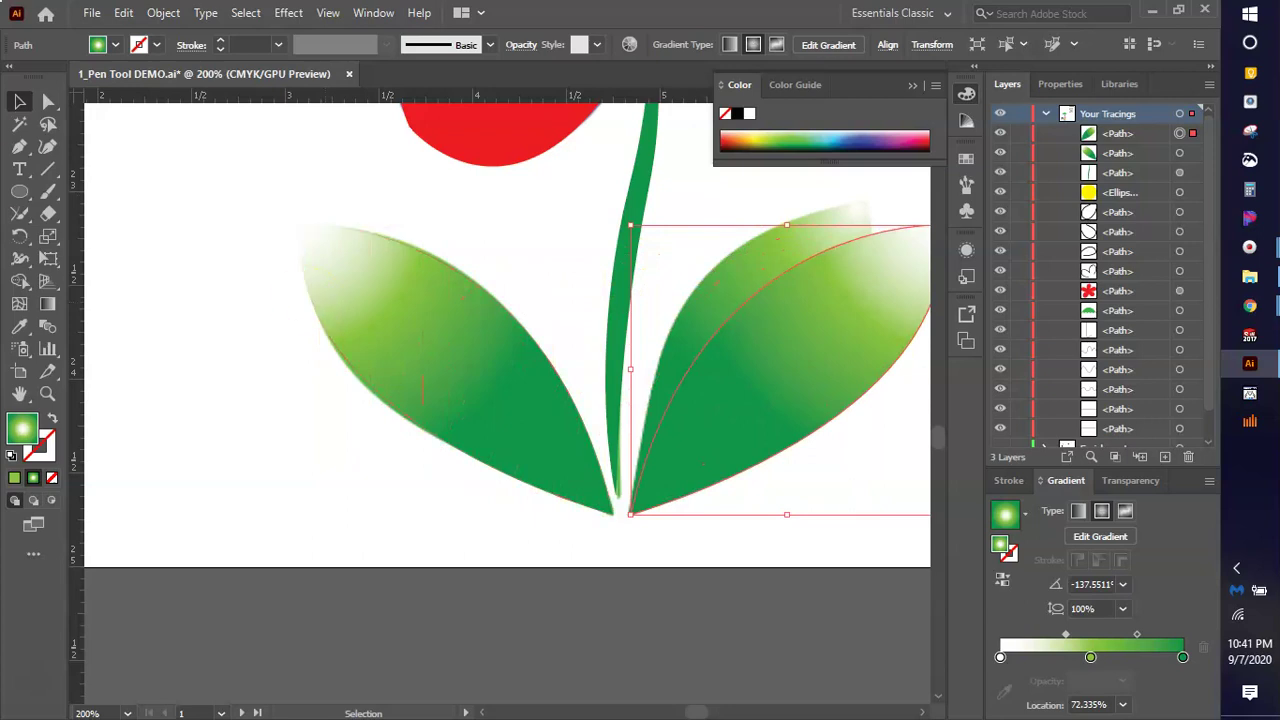
Rotate the mirrored leaf counterclockwise and reposition it over the example's right leaf, leaving it deselected.
{"action": "scroll", "coordinate": [210, 385], "scroll_direction": "down", "scroll_amount": 1}
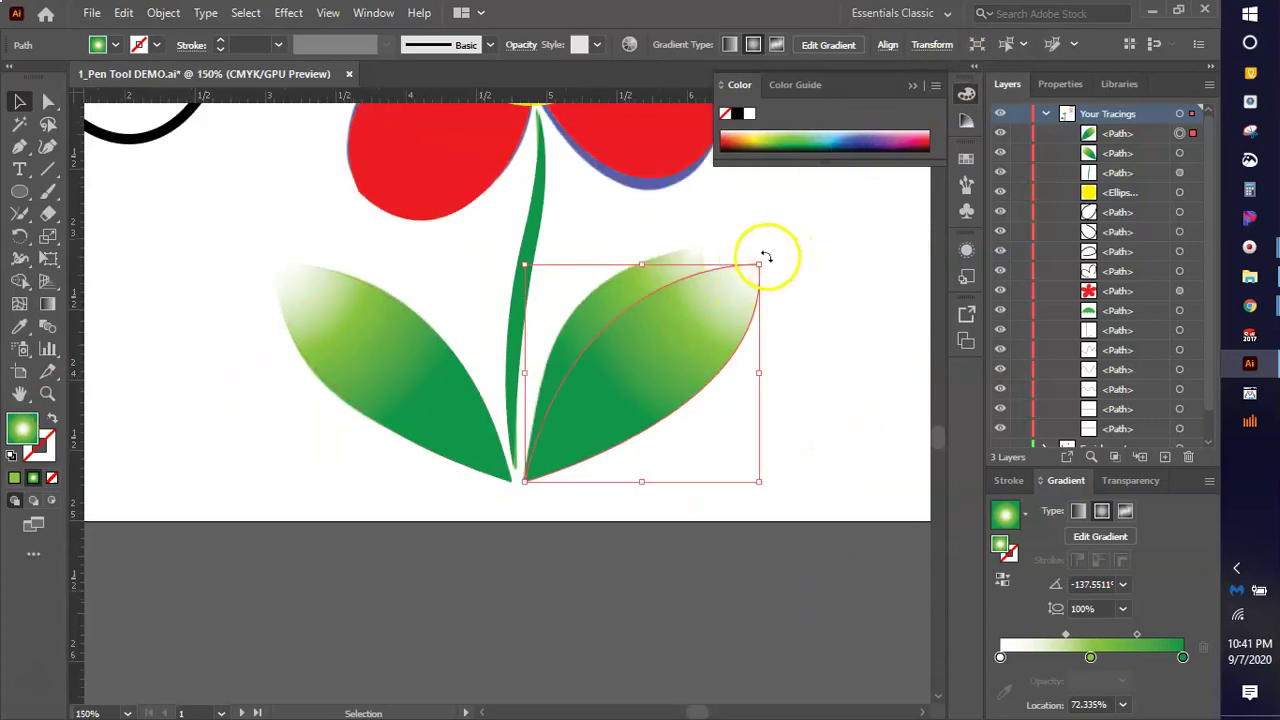
{"action": "left_click_drag", "start_coordinate": [762, 258], "coordinate": [714, 280]}
{"action": "left_click_drag", "start_coordinate": [660, 366], "coordinate": [648, 350]}
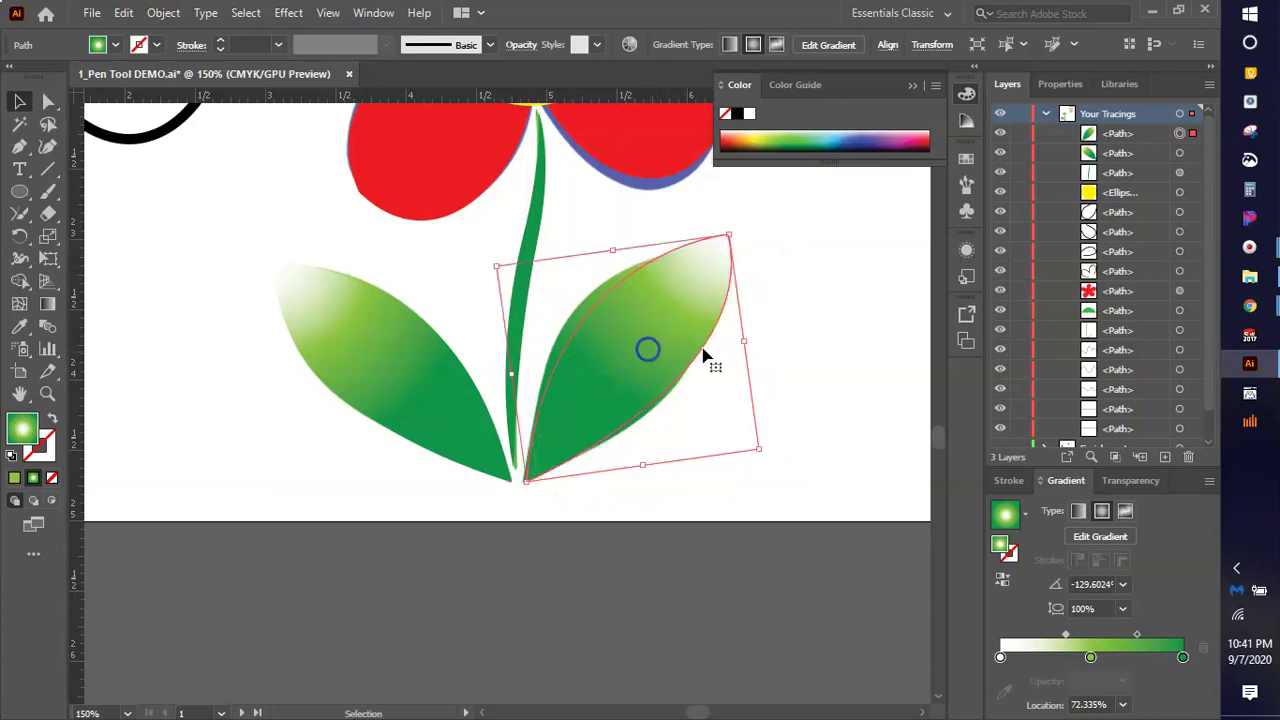
{"action": "key", "text": "ctrl+minus"}
{"action": "left_click", "coordinate": [777, 365]}
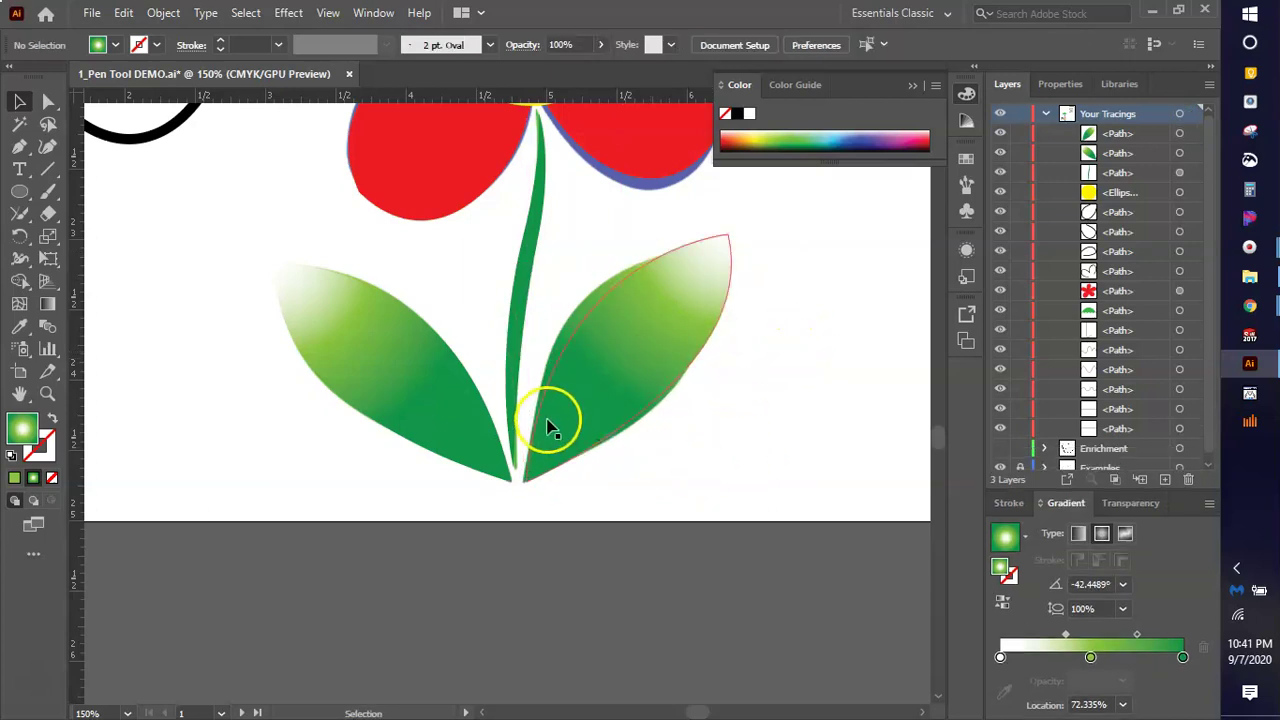
Move the whole traced flower beside number 6 and the traced umbrella beside number 5 in the Your Tracings column.
{"action": "key", "text": "ctrl+minus"}
{"action": "scroll", "coordinate": [451, 577], "scroll_direction": "up", "scroll_amount": 3}
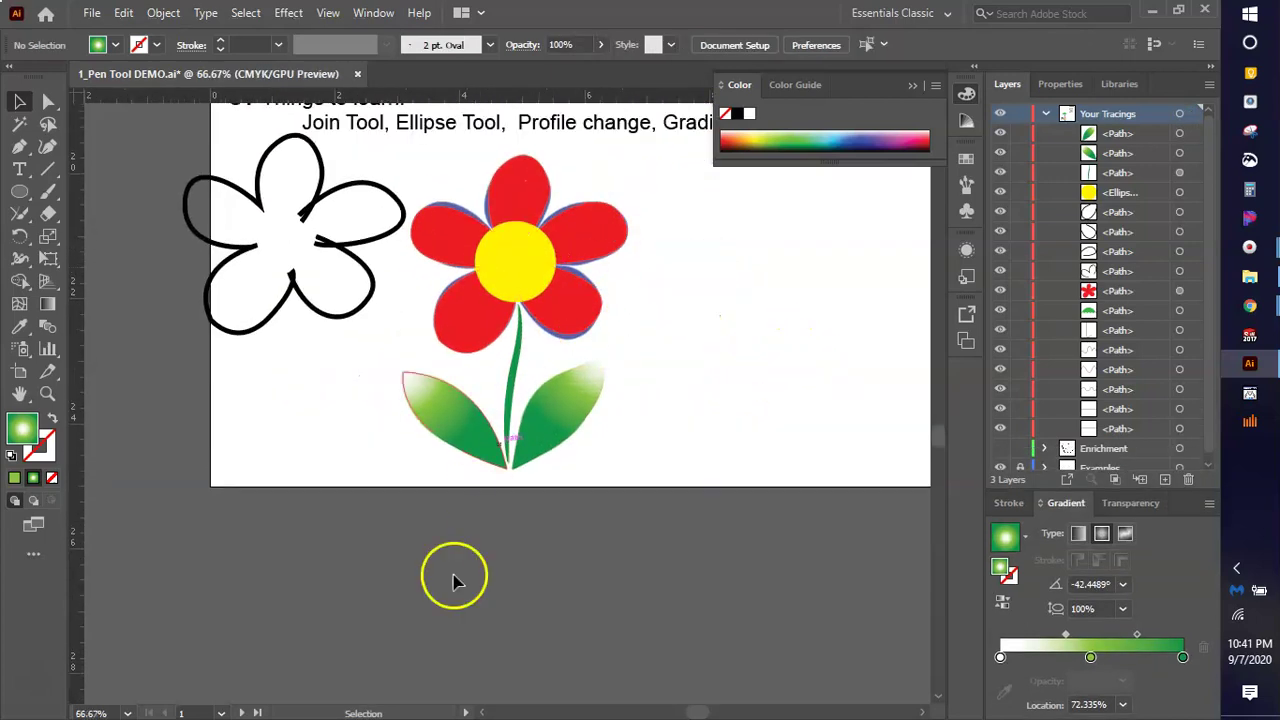
{"action": "left_click_drag", "start_coordinate": [578, 541], "coordinate": [423, 316]}
{"action": "left_click_drag", "start_coordinate": [420, 257], "coordinate": [436, 226]}
{"action": "scroll", "coordinate": [314, 363], "scroll_direction": "down", "scroll_amount": 3}
{"action": "left_click_drag", "start_coordinate": [405, 372], "coordinate": [634, 356]}
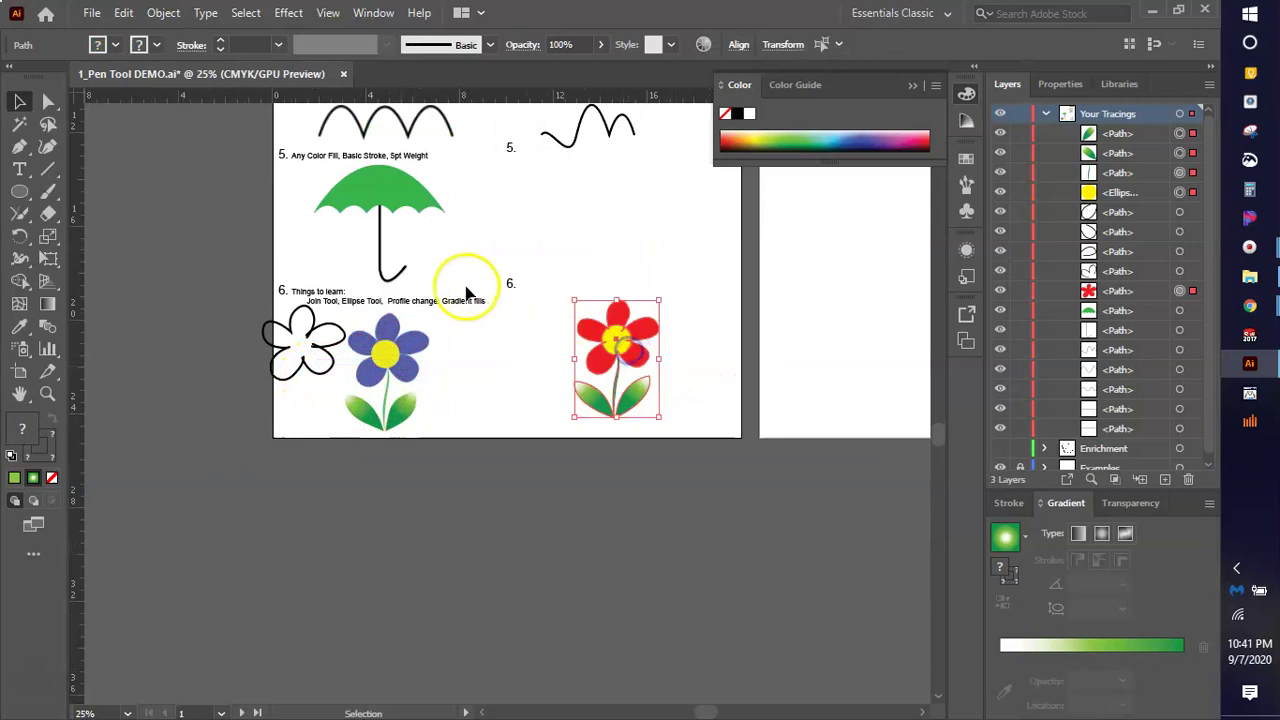
{"action": "left_click_drag", "start_coordinate": [357, 199], "coordinate": [638, 209]}
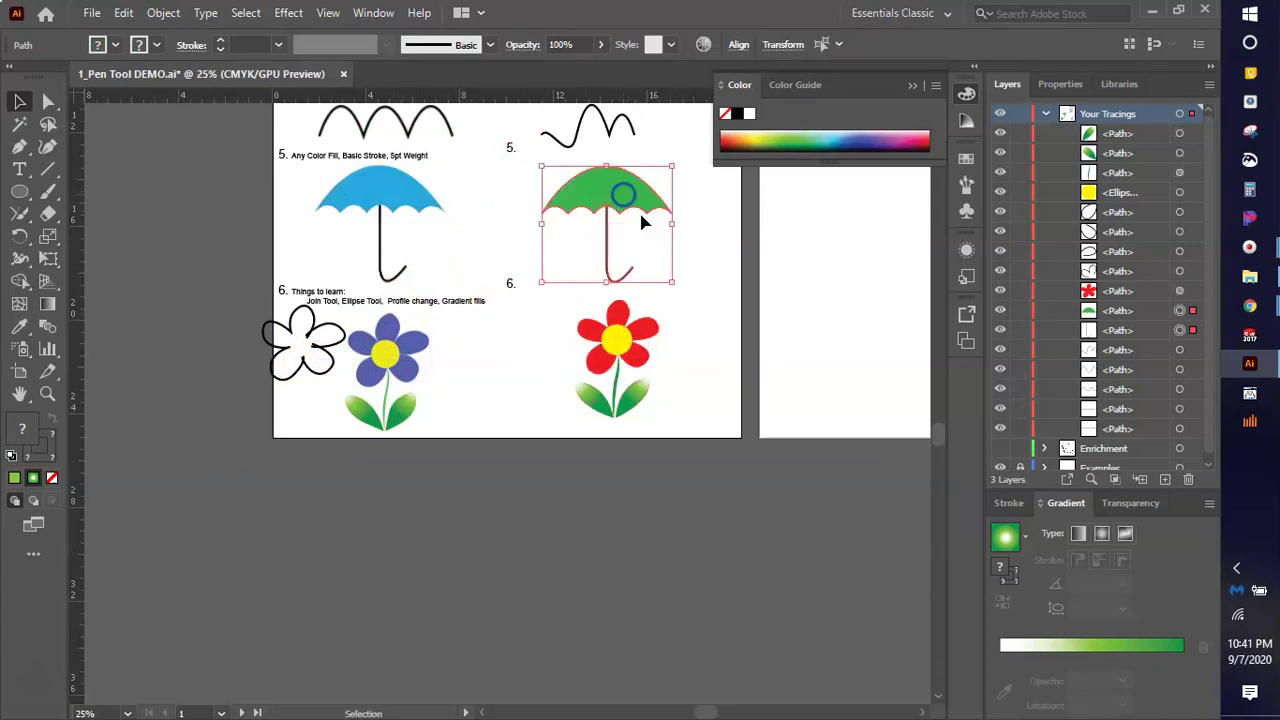
{"action": "left_click", "coordinate": [686, 343]}
{"action": "scroll", "coordinate": [457, 337], "scroll_direction": "up", "scroll_amount": 2}
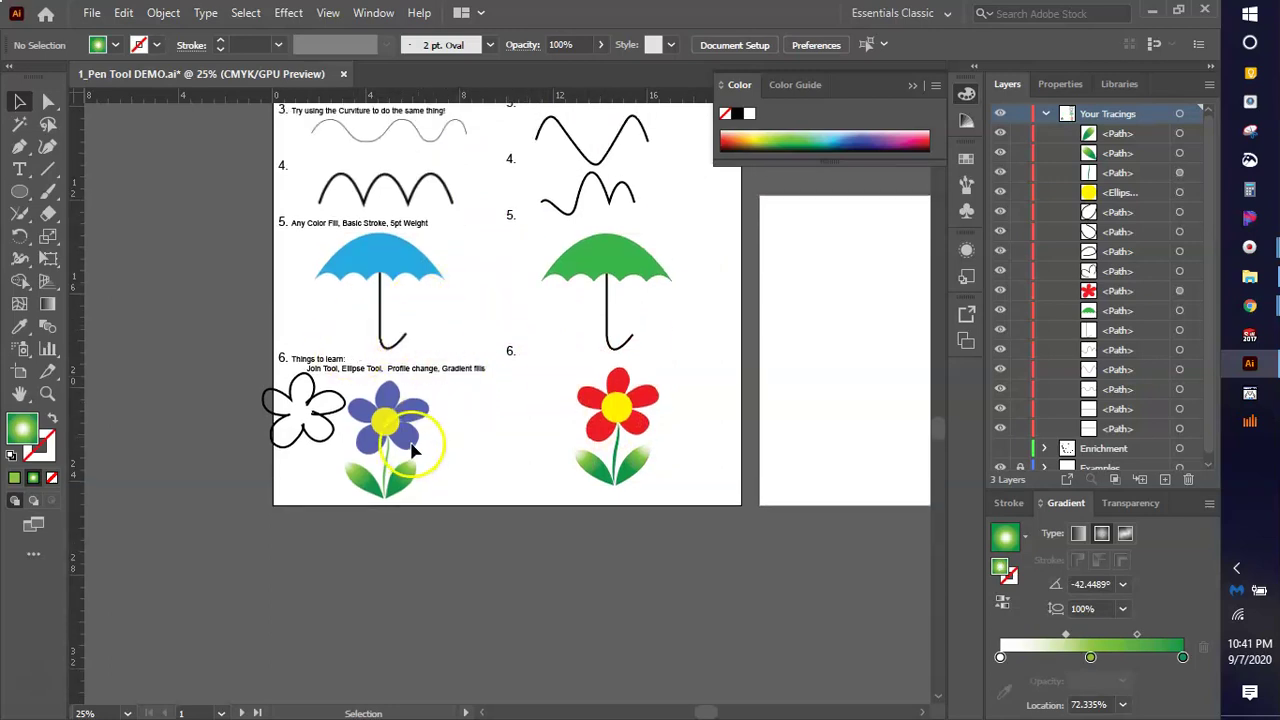
{"action": "scroll", "coordinate": [560, 250], "scroll_direction": "up", "scroll_amount": 2}
{"action": "scroll", "coordinate": [505, 280], "scroll_direction": "up", "scroll_amount": 2}
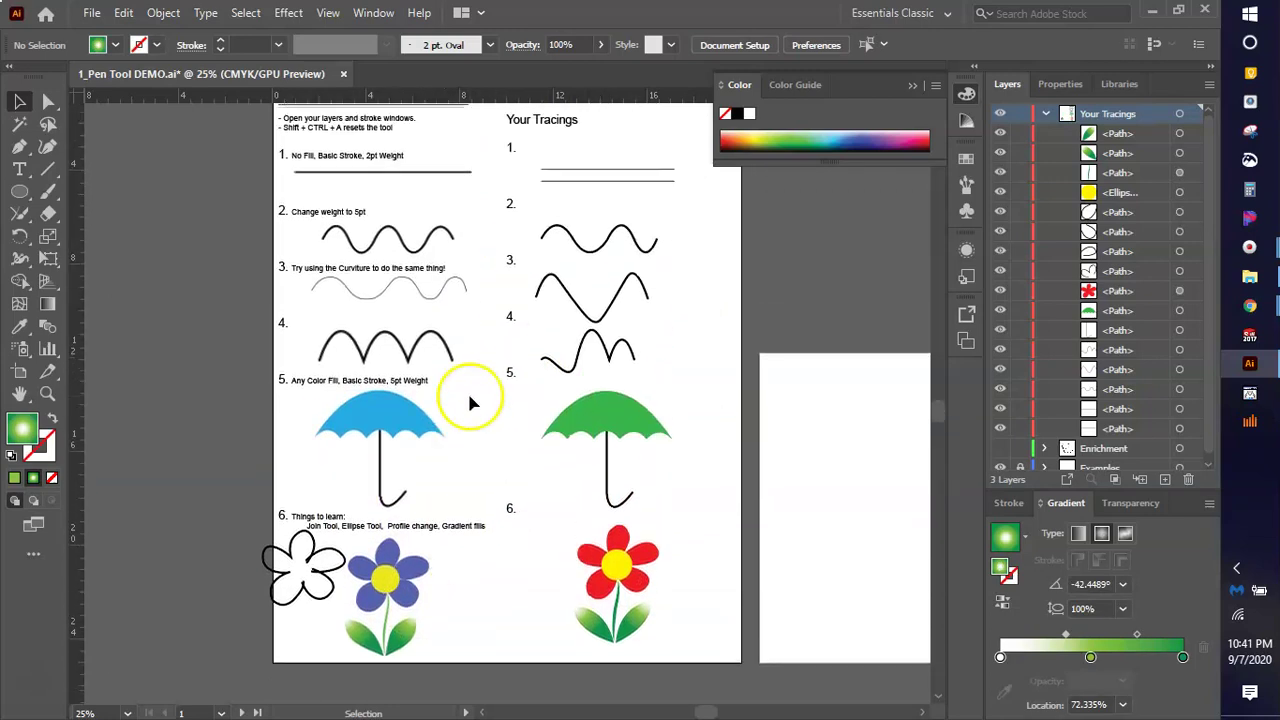
{"action": "scroll", "coordinate": [543, 414], "scroll_direction": "down", "scroll_amount": 1}
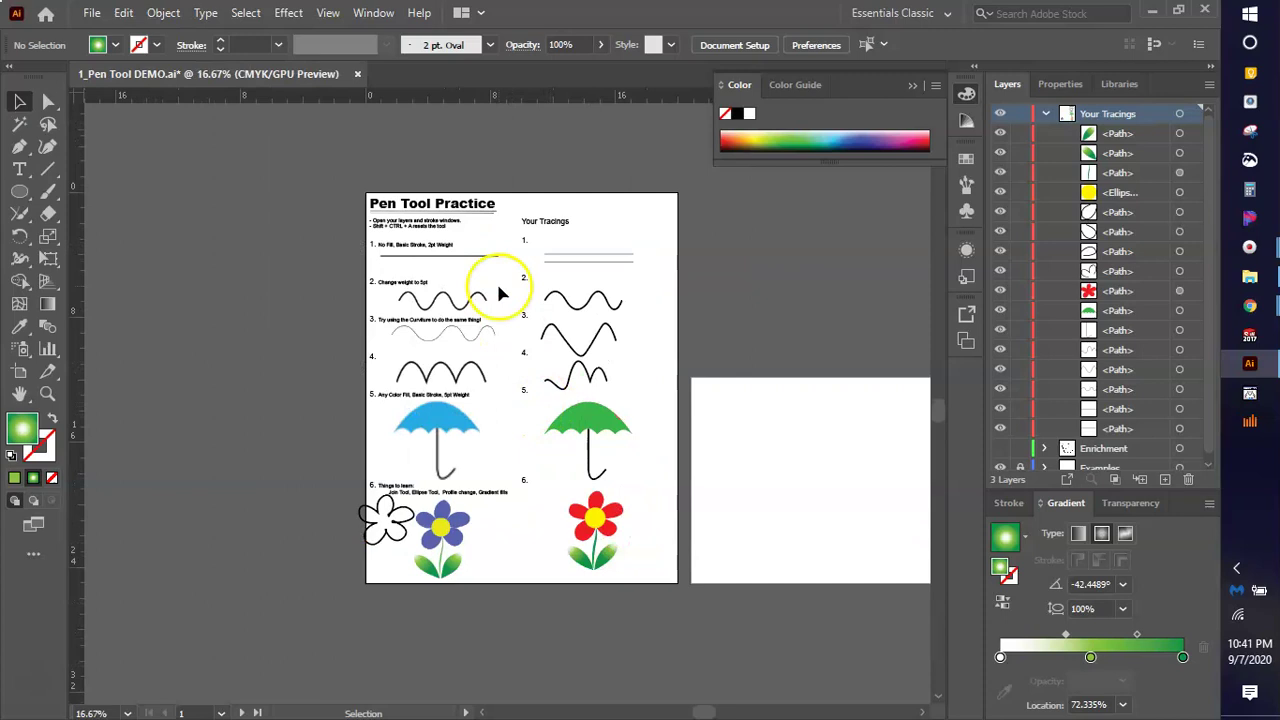
{"action": "scroll", "coordinate": [531, 397], "scroll_direction": "up", "scroll_amount": 1}
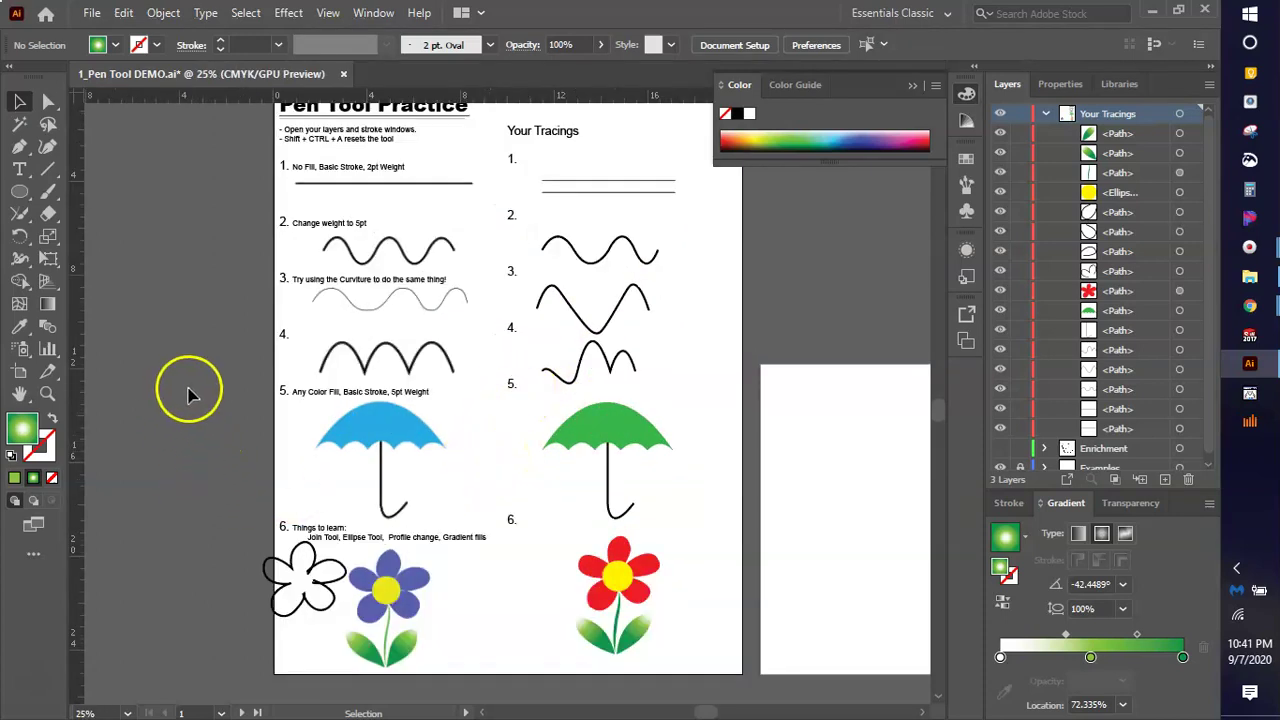
{"action": "left_click", "coordinate": [20, 148]}
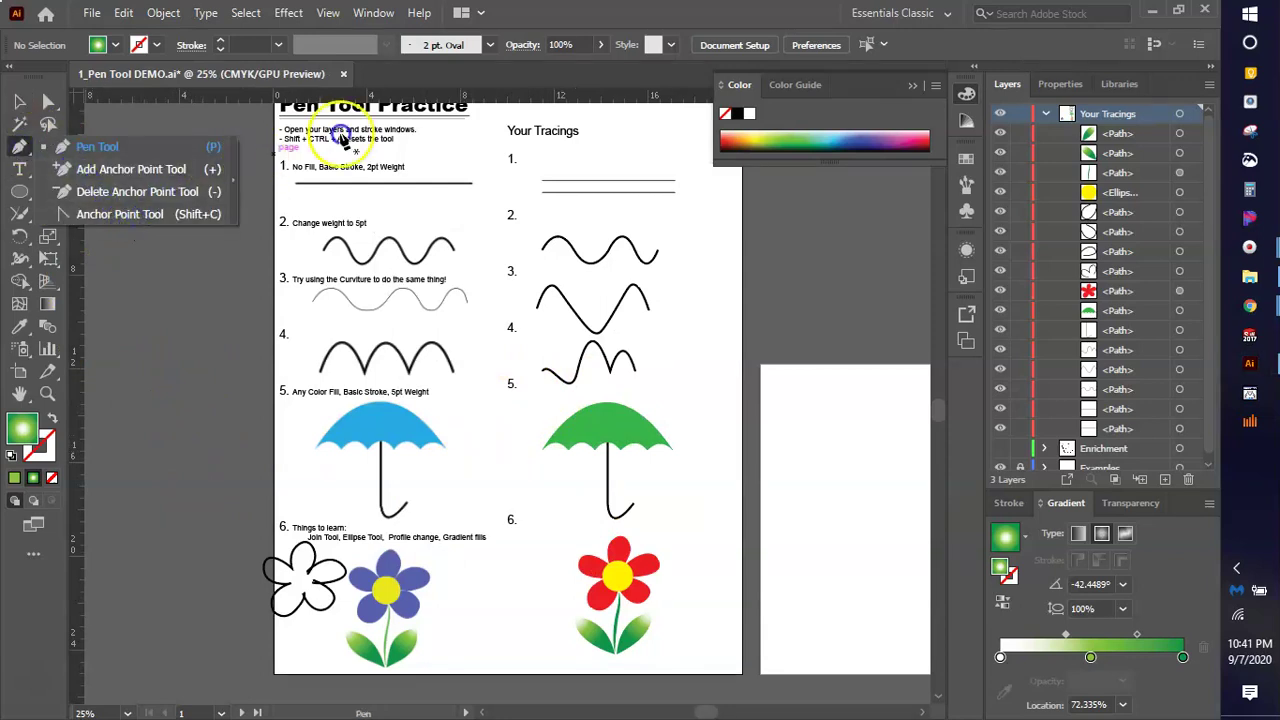
{"action": "left_click", "coordinate": [490, 184]}
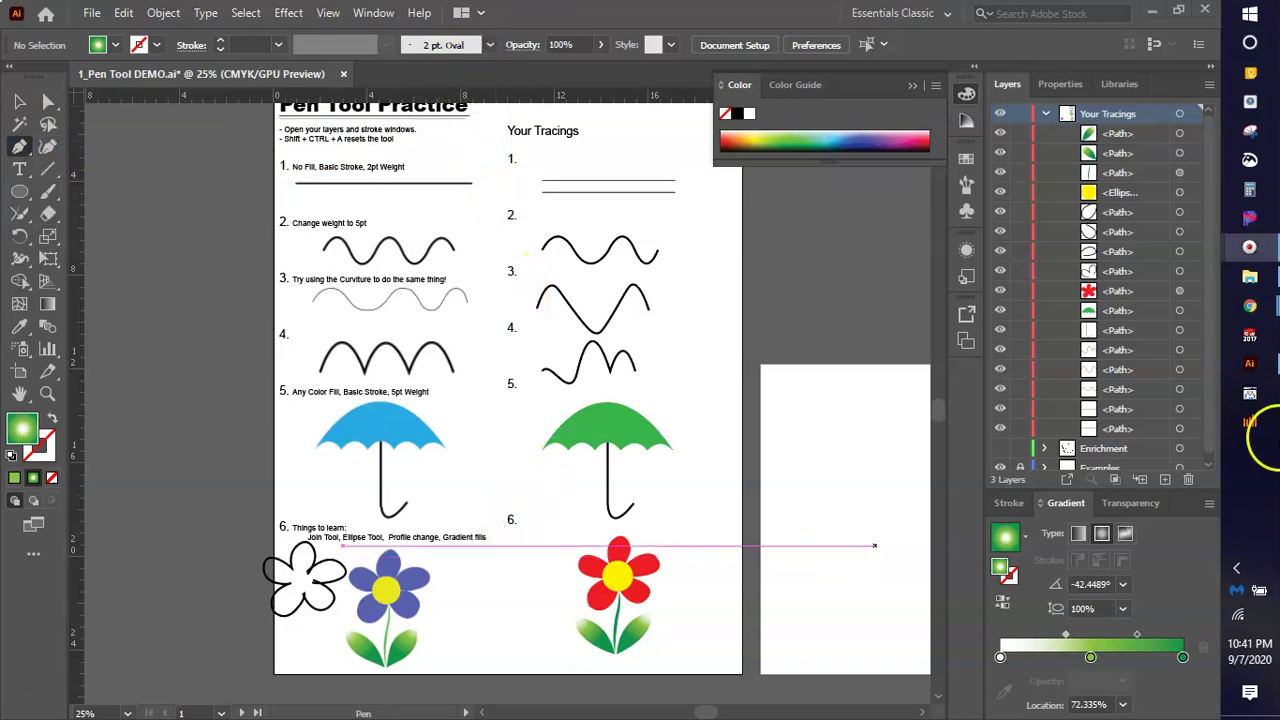
Switch to Chrome and open the Pen tool practice game link from the Visual Design Assignment List.
{"action": "mouse_move", "coordinate": [1249, 305]}
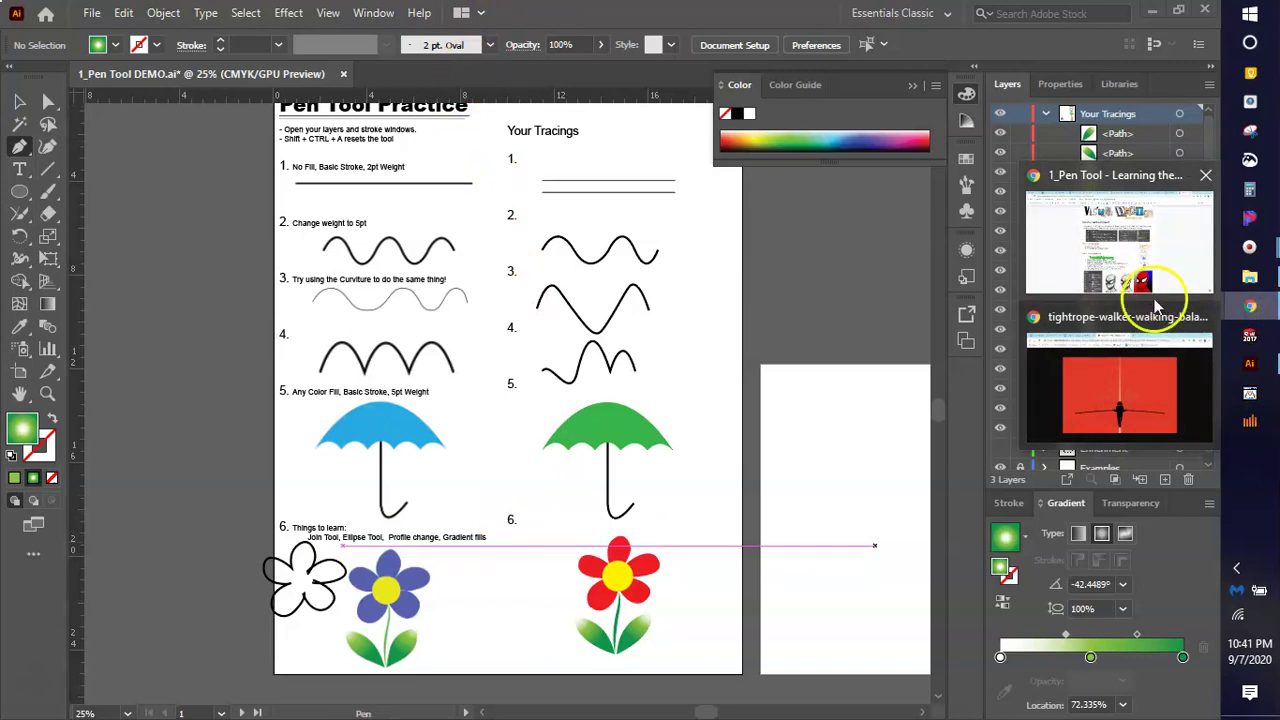
{"action": "left_click", "coordinate": [1143, 368]}
{"action": "left_click", "coordinate": [120, 15]}
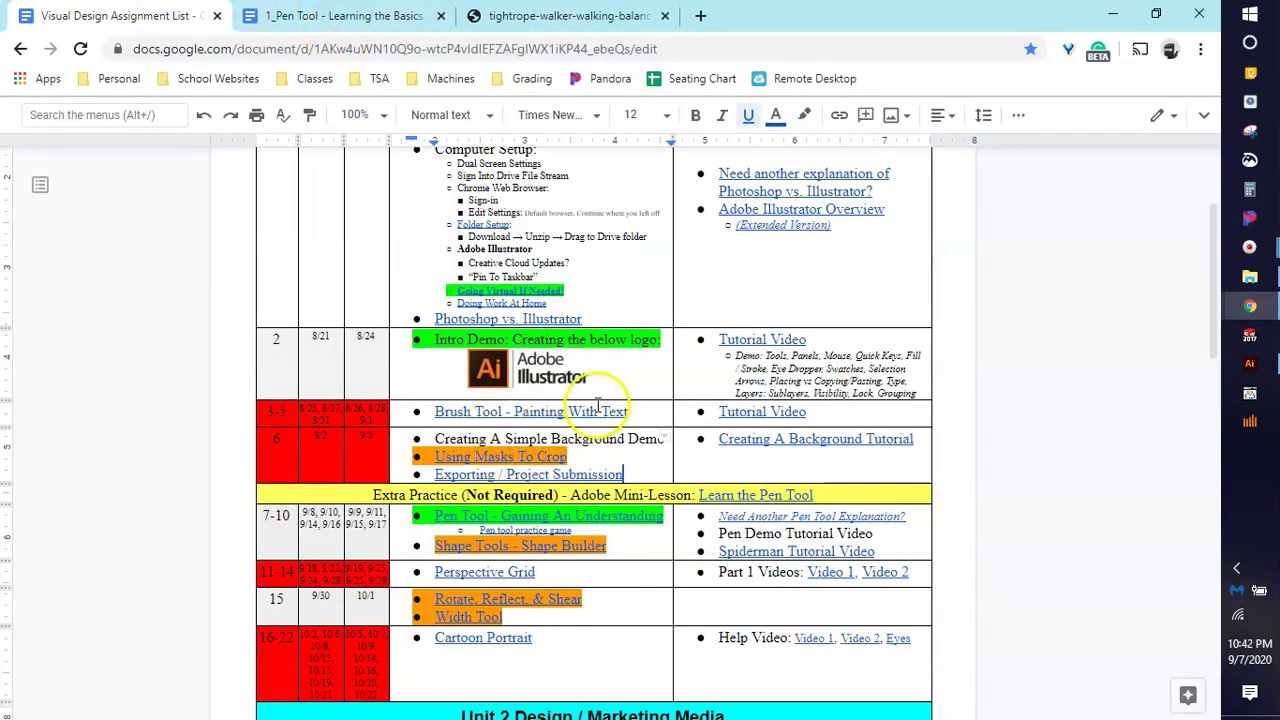
{"action": "scroll", "coordinate": [591, 437], "scroll_direction": "down", "scroll_amount": 1}
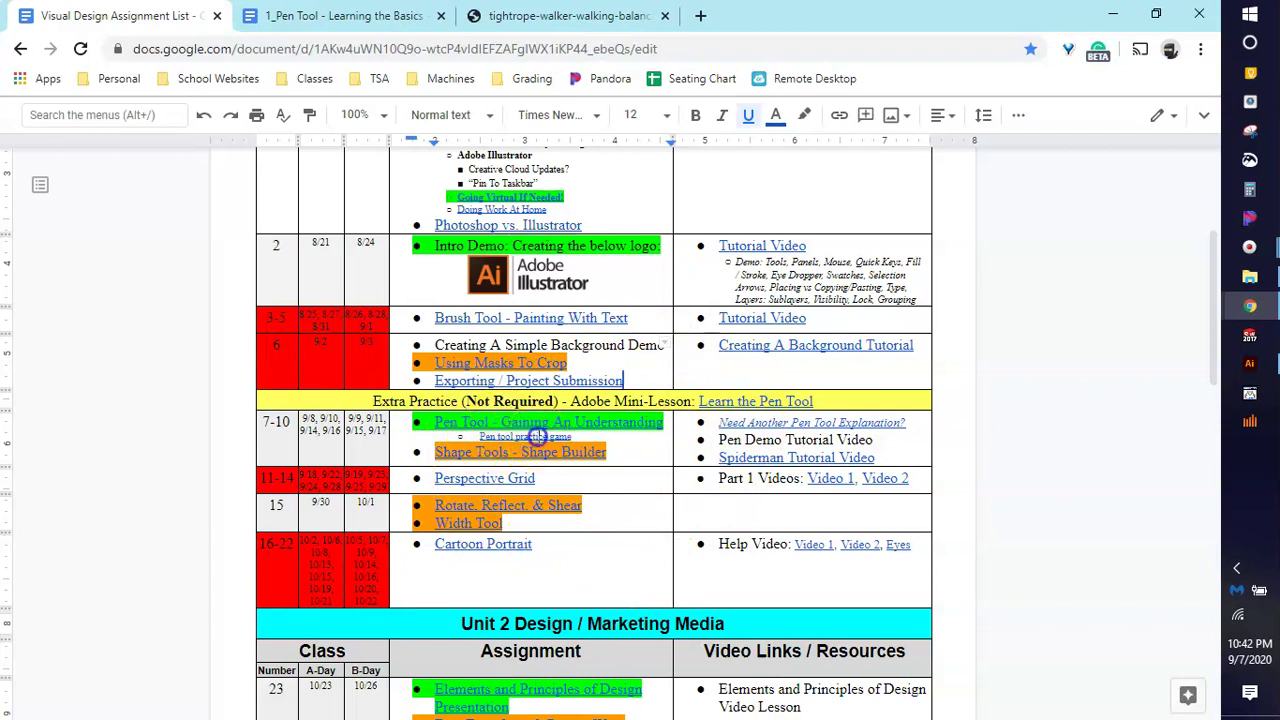
{"action": "left_click", "coordinate": [537, 437]}
{"action": "left_click", "coordinate": [557, 466]}
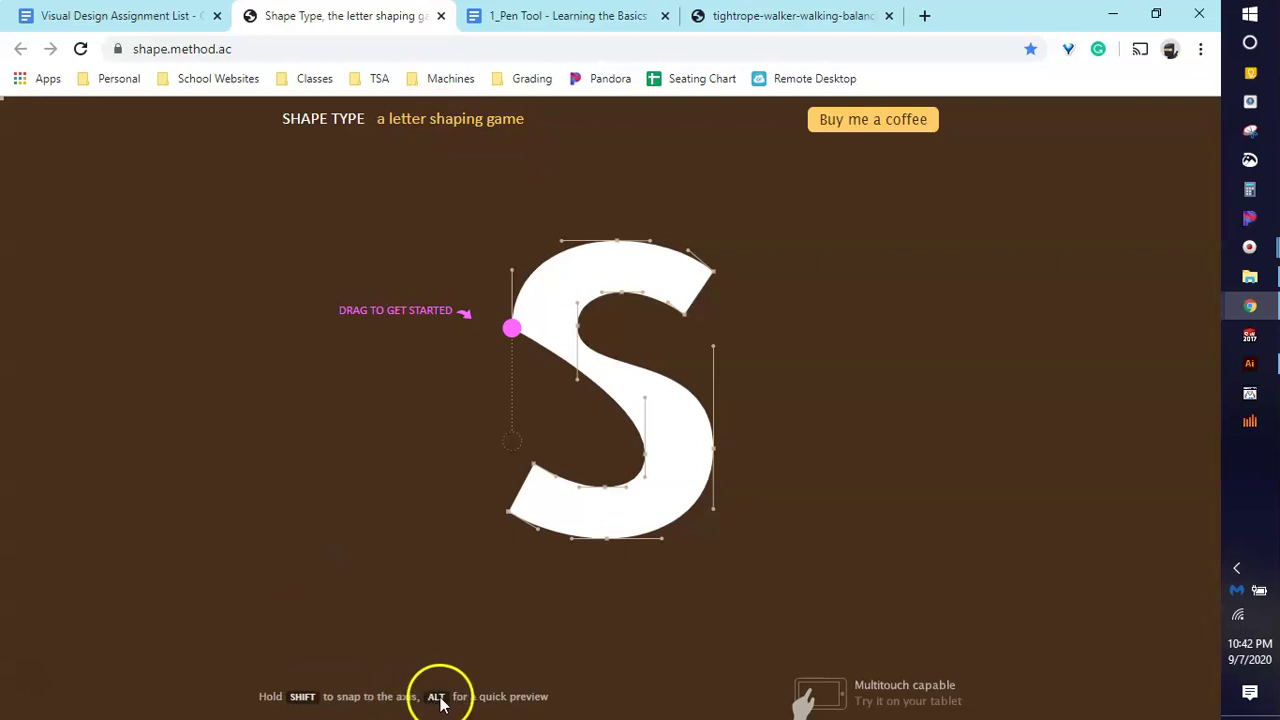
Complete the starter letter S by extending its pink handle straight down to the dotted target circle.
{"action": "key", "text": "alt"}
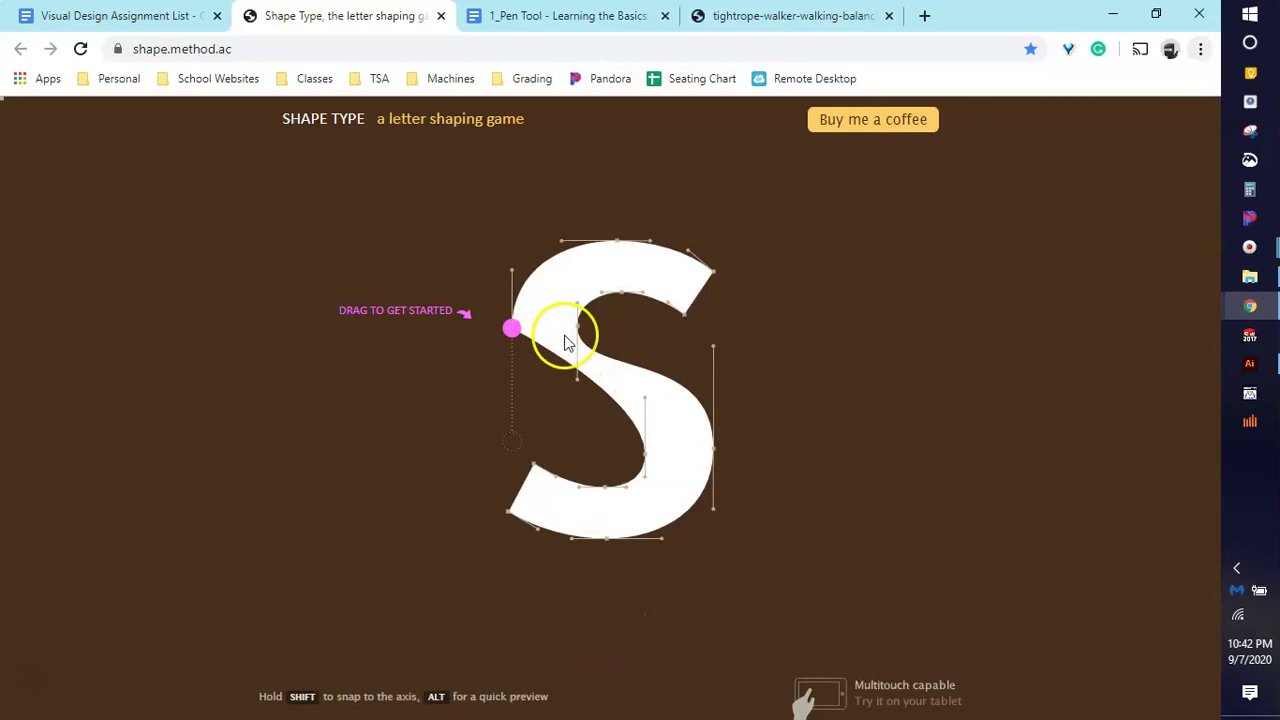
{"action": "left_click_drag", "start_coordinate": [511, 335], "coordinate": [512, 398]}
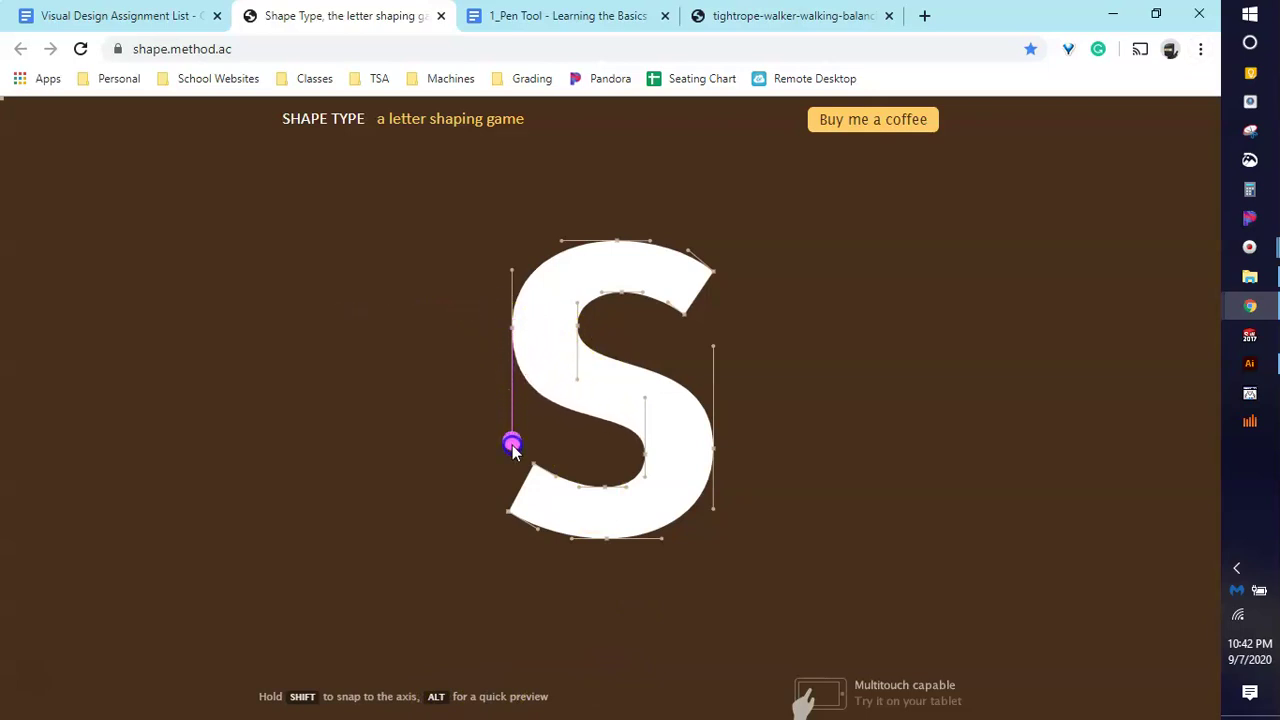
{"action": "left_click_drag", "start_coordinate": [511, 447], "coordinate": [510, 449]}
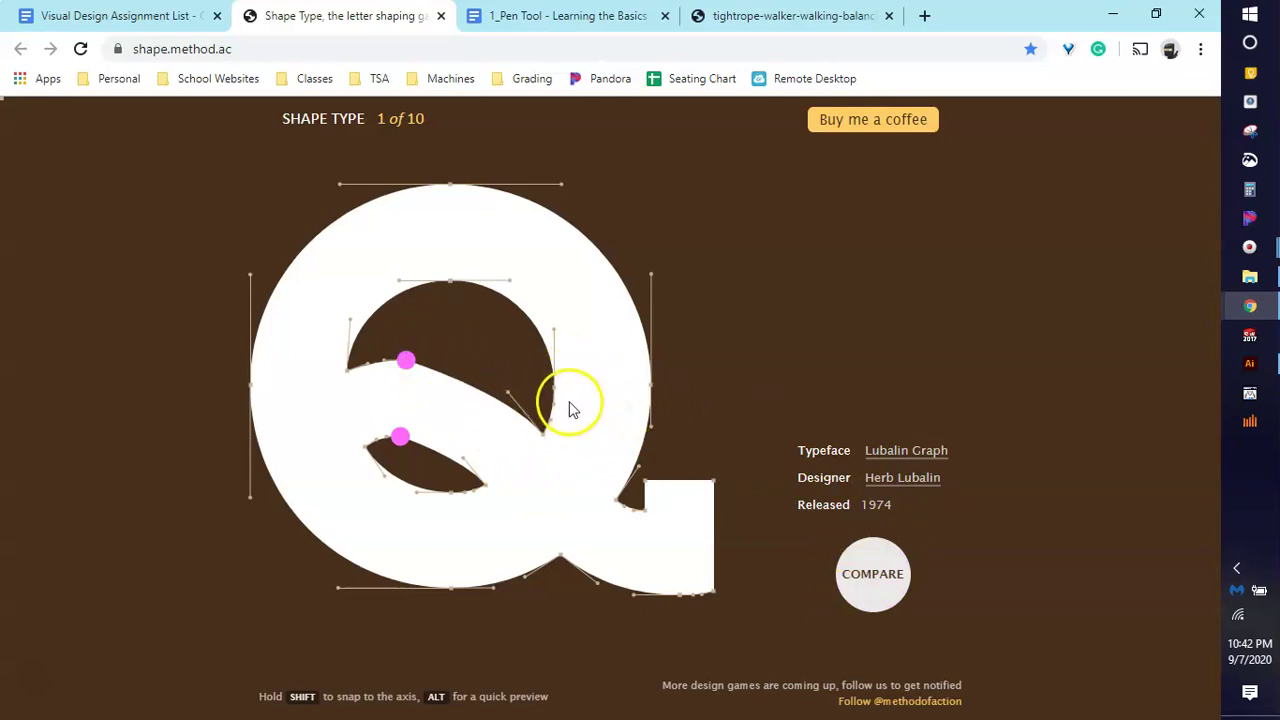
Preview the letter Q, smooth its two inner curves by extending both pink handles horizontally, and compare it with the original.
{"action": "key", "text": "alt"}
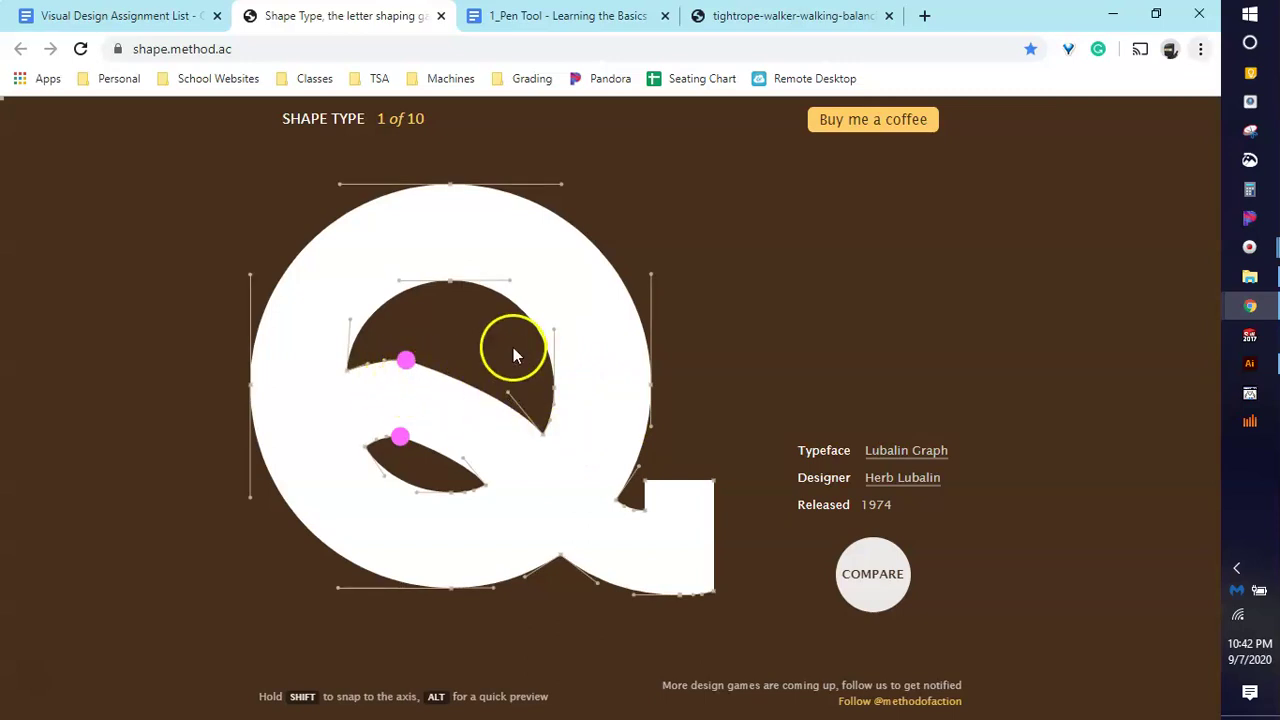
{"action": "key", "text": "alt"}
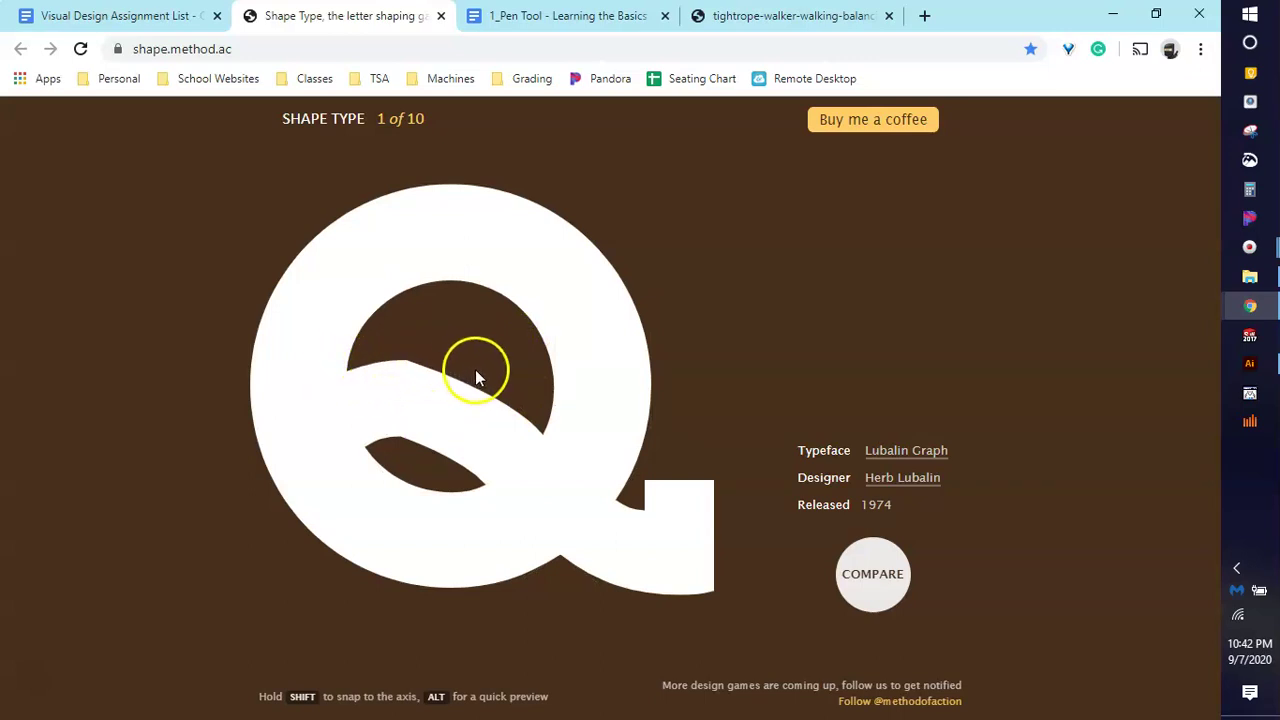
{"action": "left_click_drag", "start_coordinate": [403, 362], "coordinate": [423, 368]}
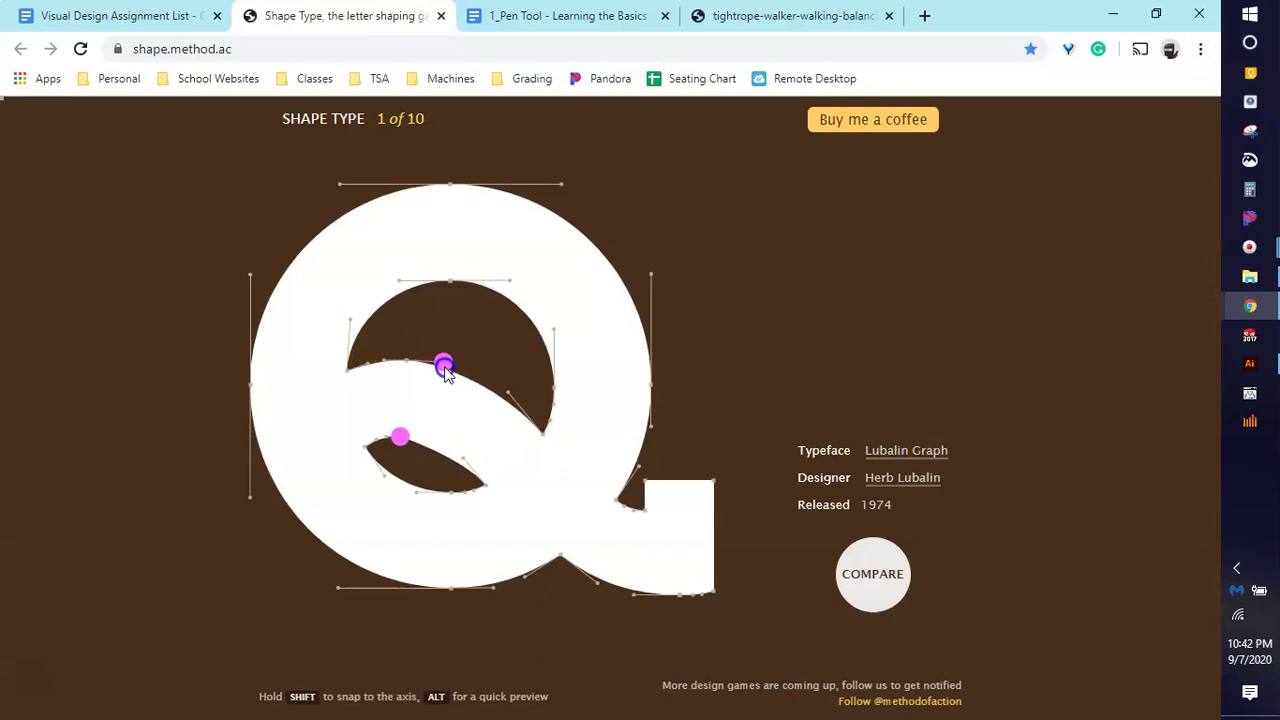
{"action": "left_click", "coordinate": [399, 441]}
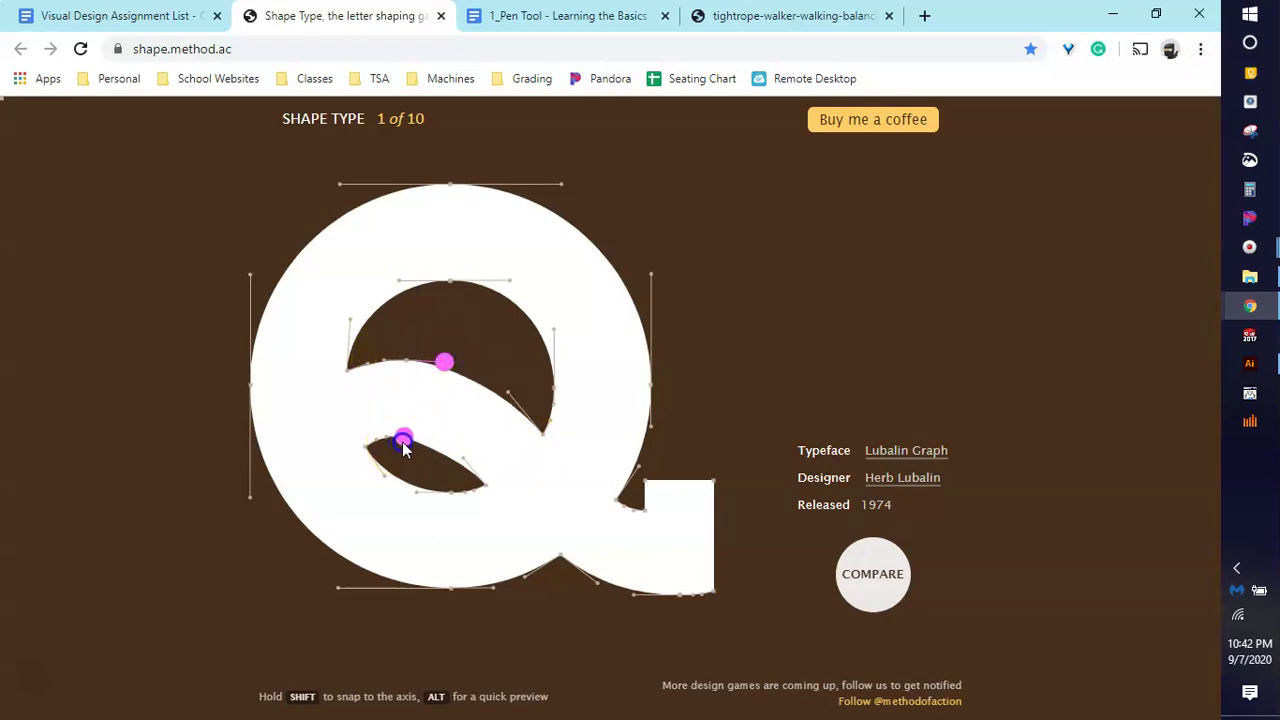
{"action": "left_click", "coordinate": [500, 434]}
{"action": "left_click", "coordinate": [446, 358]}
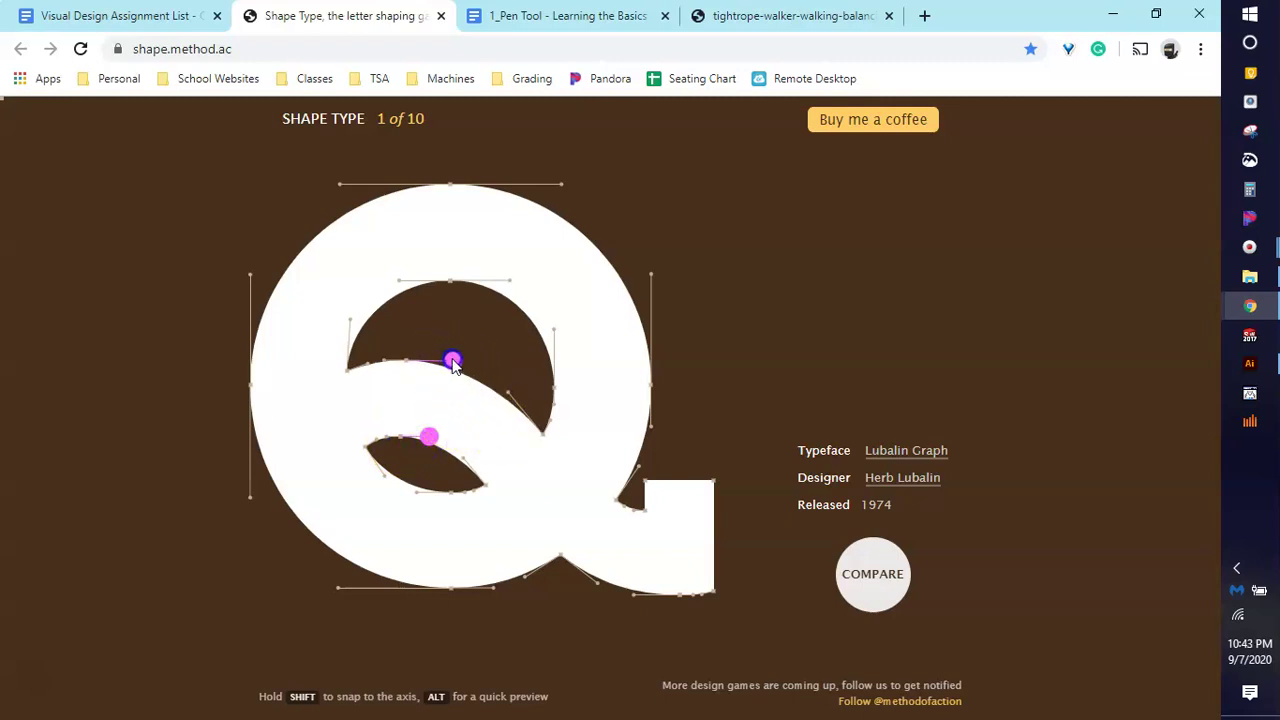
{"action": "left_click", "coordinate": [868, 576]}
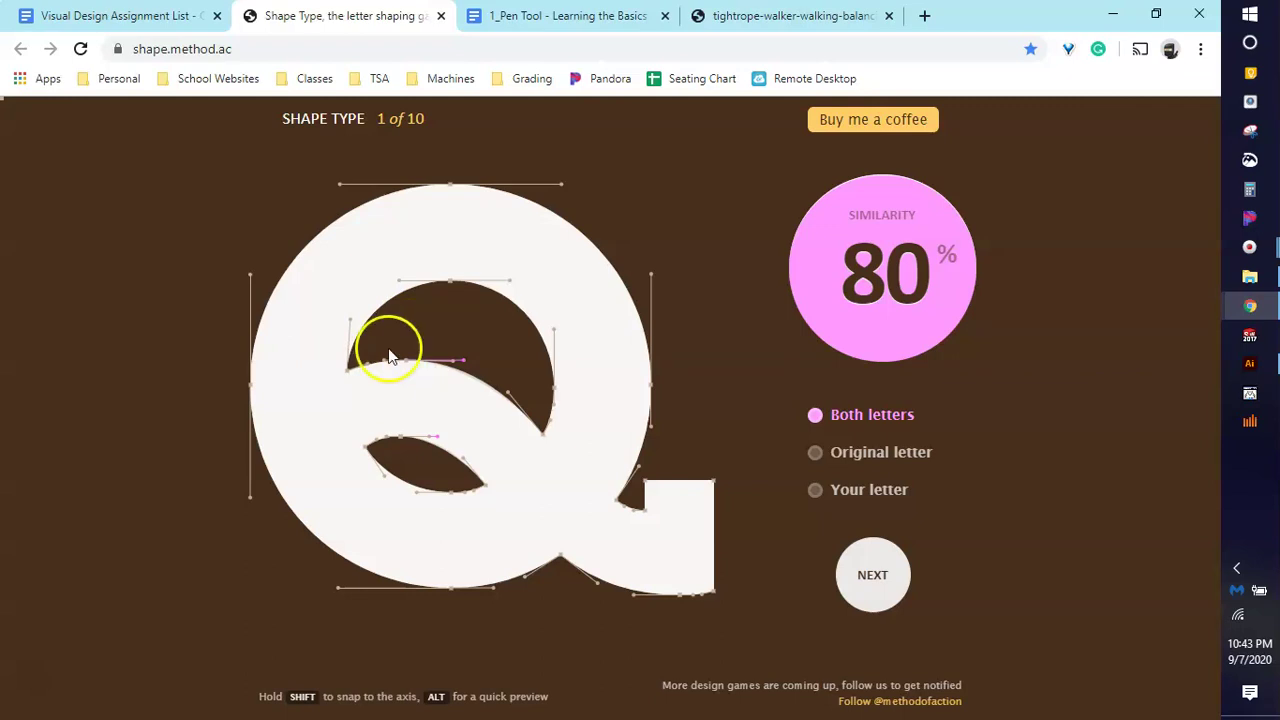
Return to the assignment list and open the extra practice Learn the Pen Tool lesson.
{"action": "left_click", "coordinate": [205, 14]}
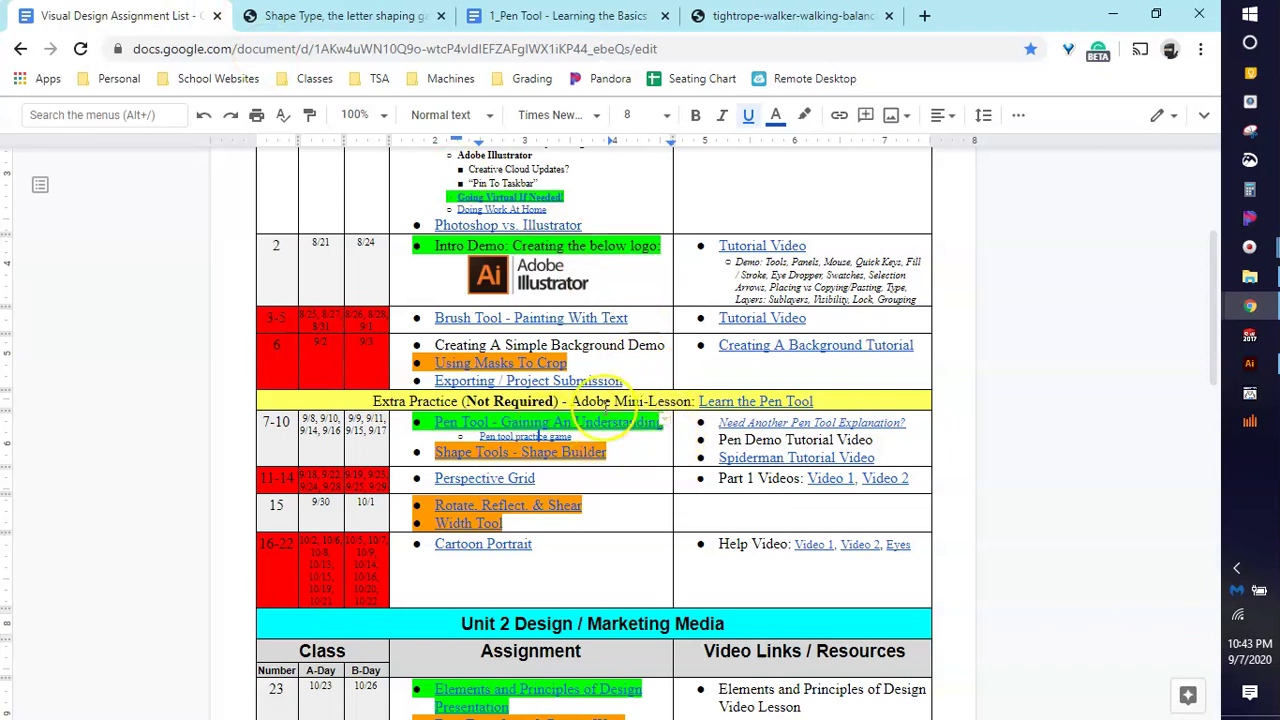
{"action": "left_click", "coordinate": [728, 401]}
{"action": "left_click", "coordinate": [731, 424]}
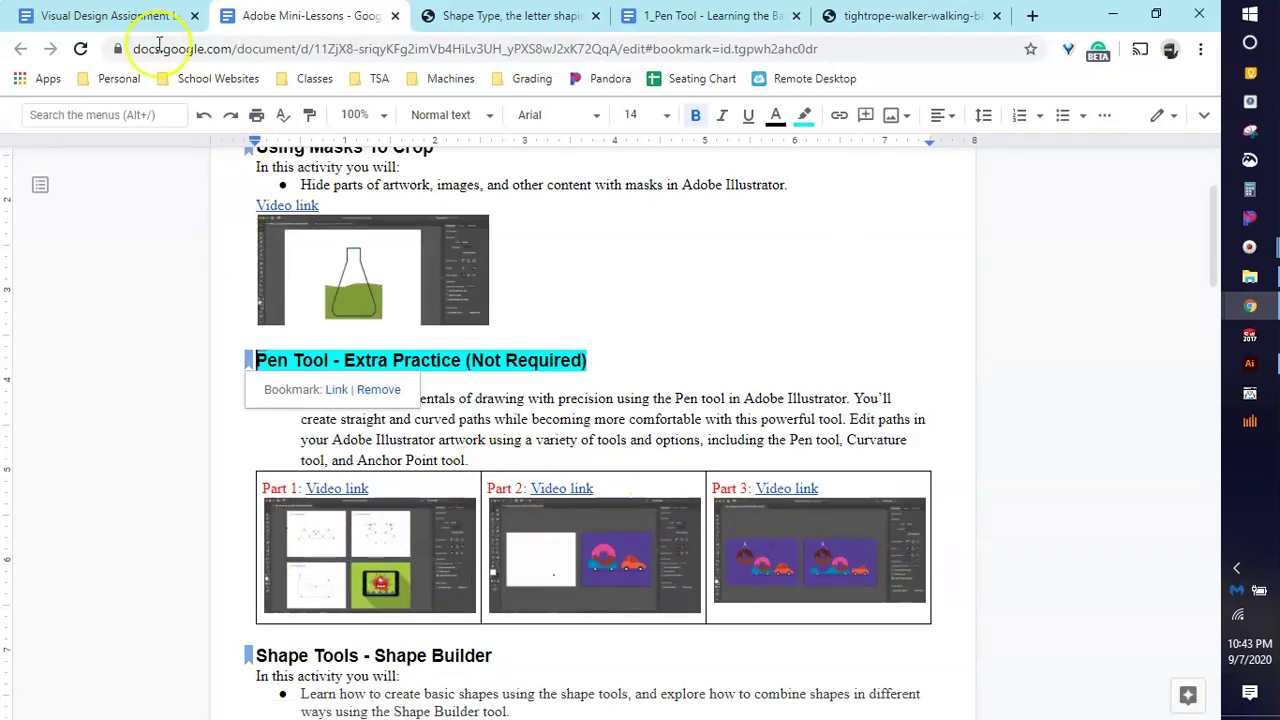
Return to the assignment list and bring up the video link for Need Another Pen Tool Explanation.
{"action": "left_click", "coordinate": [110, 16]}
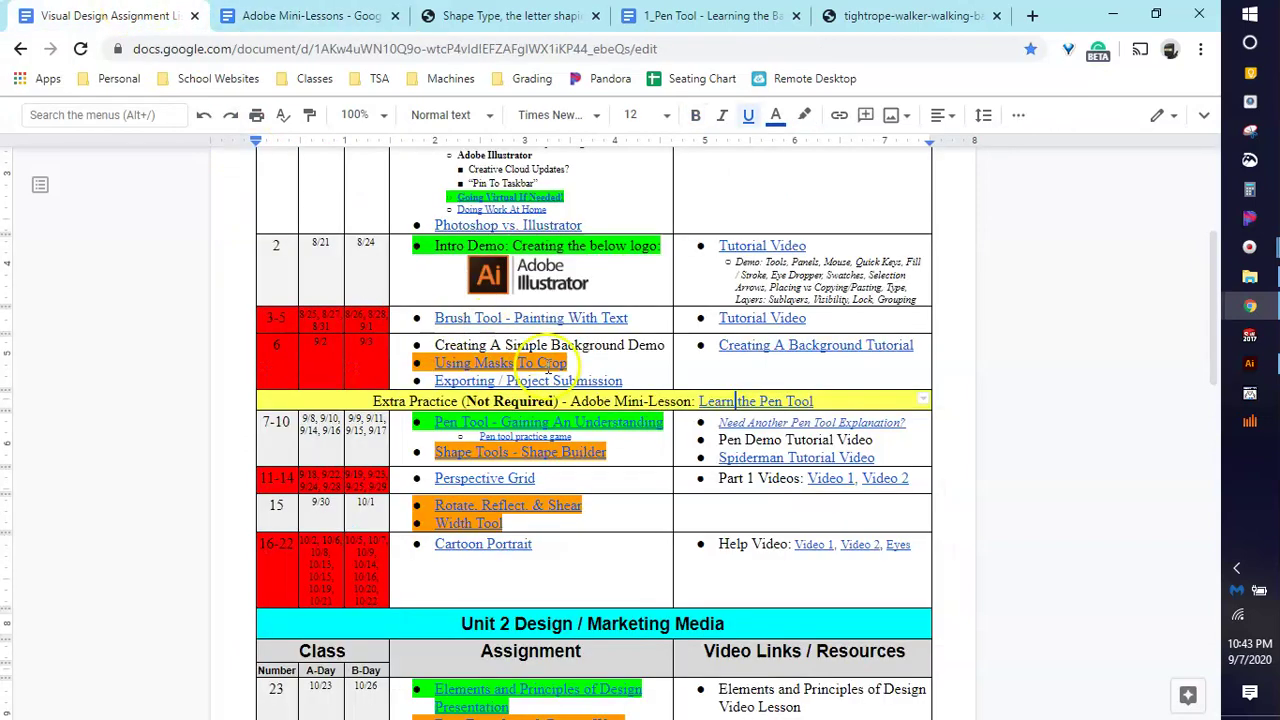
{"action": "left_click", "coordinate": [821, 425]}
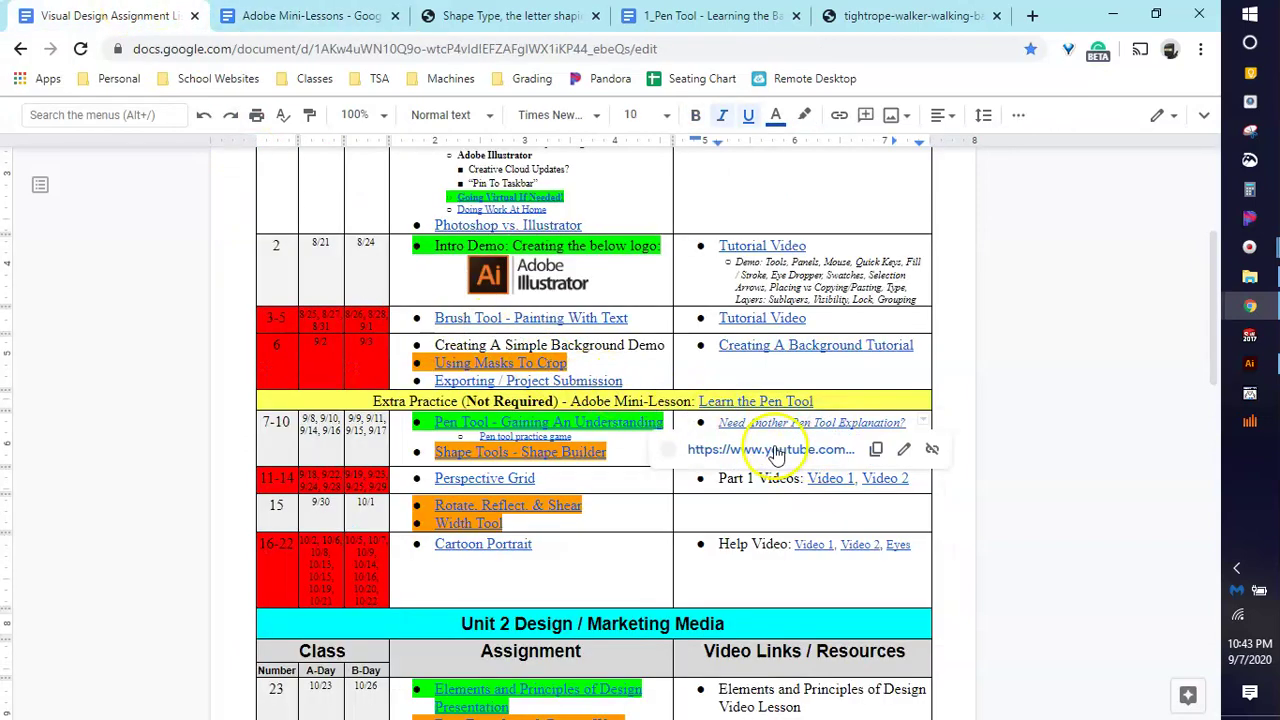